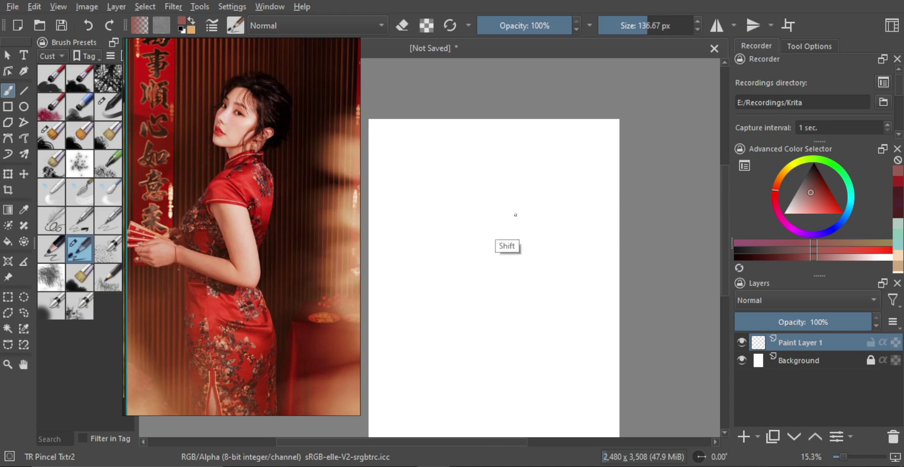
- Choose a near-black brush colour for sketching and undo the test stroke
left_click(808, 173)
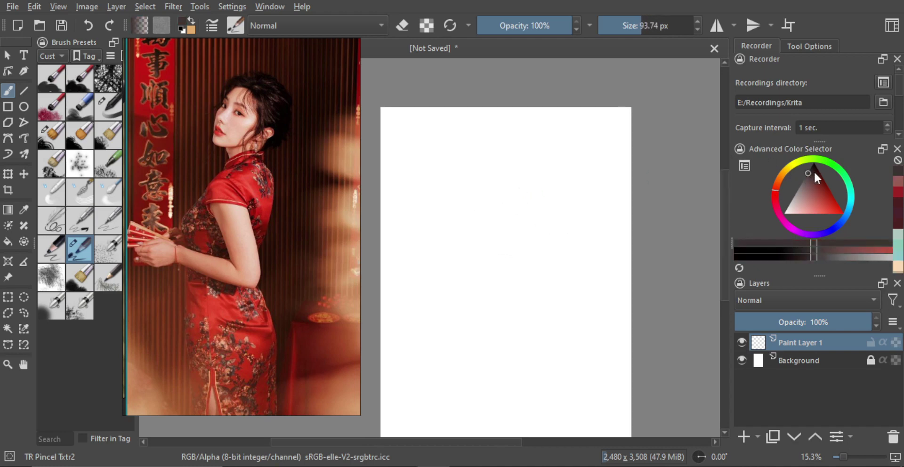
left_click(812, 167)
mouse_move(528, 187)
left_mouse_down()
mouse_move(506, 196)
mouse_move(496, 215)
mouse_move(515, 197)
mouse_move(508, 174)
left_mouse_up()
key("ctrl+z")
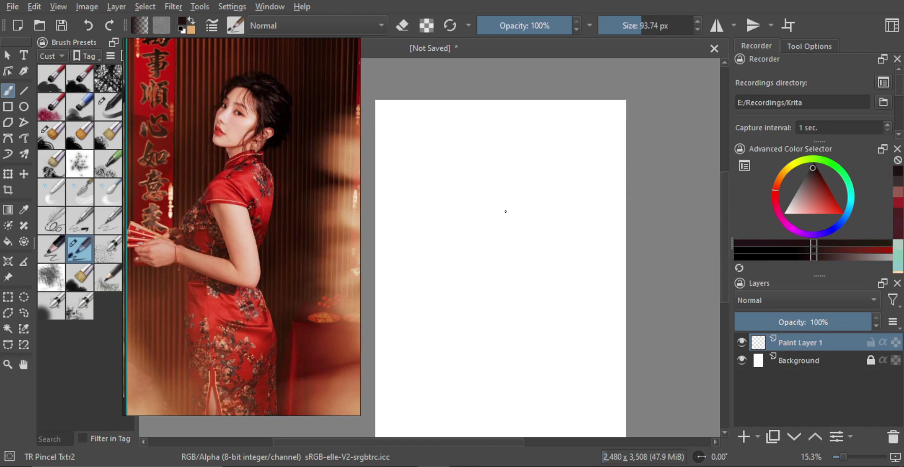
- Sketch loose gesture lines for the shoulders, upper arm and torso in the middle of the page
mouse_move(488, 224)
left_mouse_down()
mouse_move(531, 191)
mouse_move(475, 229)
mouse_move(478, 241)
mouse_move(478, 223)
left_mouse_up()
left_click_drag(476, 220, 488, 257)
mouse_move(500, 217)
left_mouse_down()
mouse_move(479, 223)
mouse_move(484, 252)
mouse_move(546, 333)
mouse_move(548, 307)
mouse_move(551, 315)
left_mouse_up()
mouse_move(490, 335)
left_mouse_down()
mouse_move(534, 238)
mouse_move(517, 208)
left_mouse_up()
mouse_move(489, 334)
left_mouse_down()
mouse_move(450, 307)
mouse_move(459, 273)
left_mouse_up()
mouse_move(470, 244)
left_mouse_down()
mouse_move(447, 261)
mouse_move(449, 289)
left_mouse_up()
left_click_drag(504, 319, 539, 235)
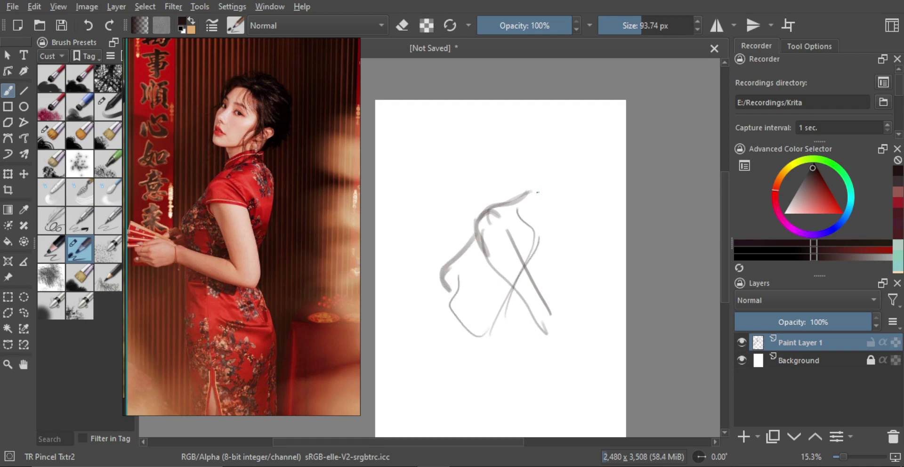
mouse_move(530, 196)
left_mouse_down()
mouse_move(539, 213)
mouse_move(534, 245)
left_mouse_up()
- Rough in the neck, head outline and small hair bun above the shoulders, undoing misplaced strokes
mouse_move(525, 188)
left_mouse_down()
mouse_move(502, 148)
mouse_move(485, 172)
mouse_move(488, 207)
mouse_move(490, 168)
mouse_move(512, 134)
mouse_move(488, 107)
mouse_move(459, 165)
left_mouse_up()
key("ctrl+z")
left_click_drag(486, 118, 463, 173)
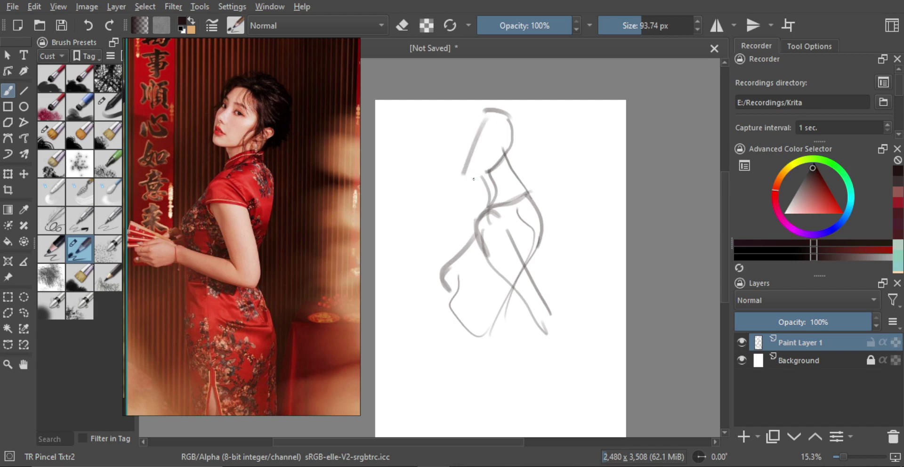
key("ctrl+z")
mouse_move(487, 109)
left_mouse_down()
mouse_move(466, 175)
mouse_move(533, 148)
left_mouse_up()
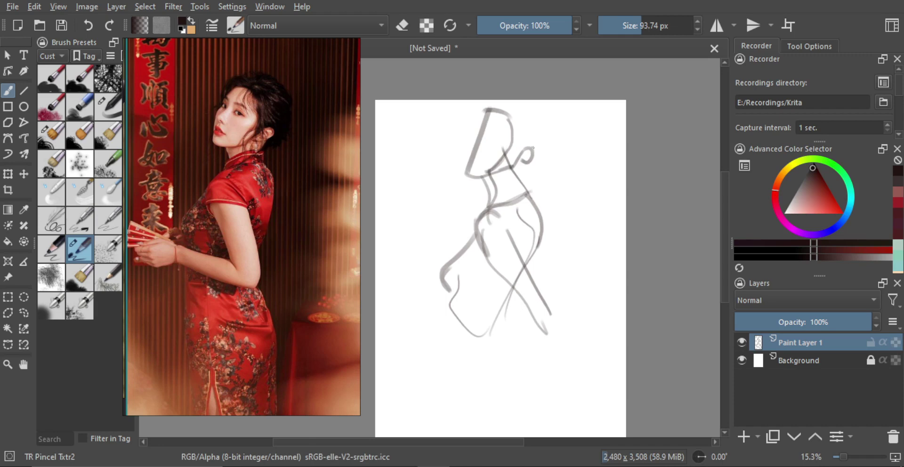
- Block in the facial features and the line of the neck's nape on the rough head
mouse_move(482, 128)
left_mouse_down()
mouse_move(513, 152)
mouse_move(509, 121)
mouse_move(475, 133)
mouse_move(504, 150)
mouse_move(474, 135)
left_mouse_up()
mouse_move(483, 141)
left_mouse_down()
mouse_move(474, 146)
mouse_move(483, 165)
mouse_move(516, 193)
mouse_move(486, 232)
mouse_move(501, 185)
left_mouse_up()
key("ctrl+z")
key("ctrl+z")
key("ctrl+z")
left_click_drag(508, 158, 513, 181)
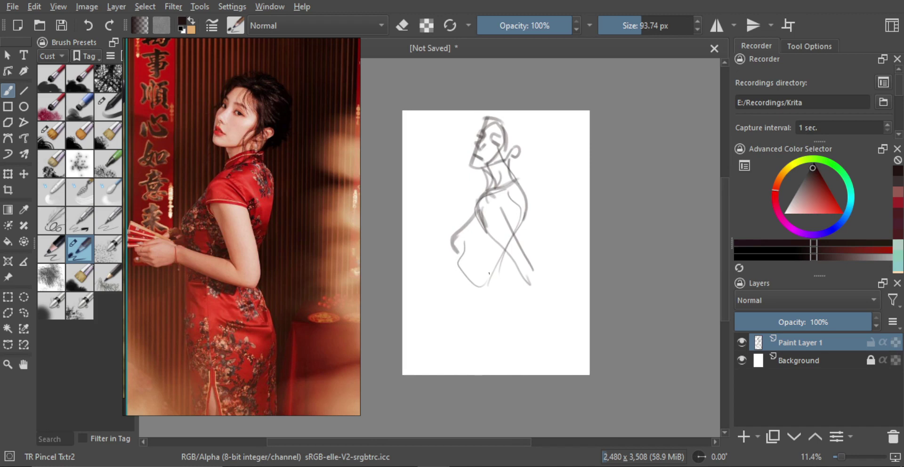
- Sketch the belly, hips and flowing dress lines down to the lower edge of the figure
left_click_drag(455, 253, 472, 343)
left_click_drag(475, 303, 470, 344)
left_click_drag(461, 276, 464, 287)
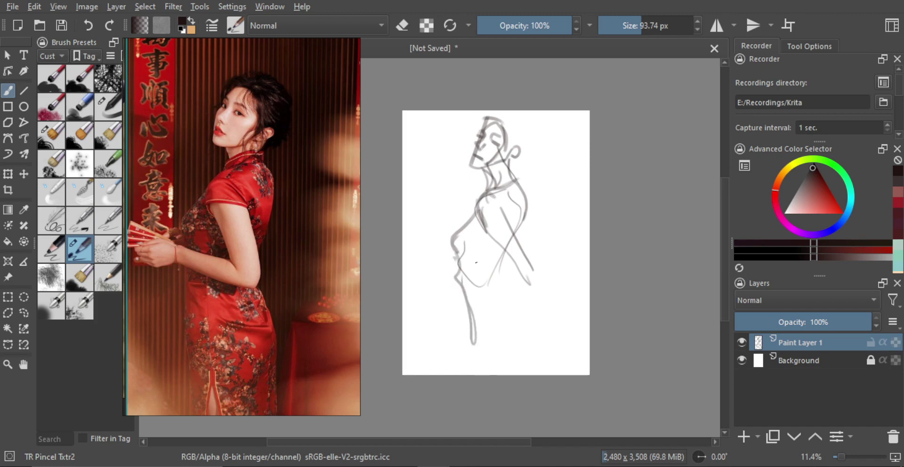
mouse_move(472, 354)
left_mouse_down()
mouse_move(471, 305)
mouse_move(493, 297)
mouse_move(518, 326)
mouse_move(521, 351)
mouse_move(498, 302)
left_mouse_up()
key("ctrl+z")
left_click_drag(500, 274, 542, 340)
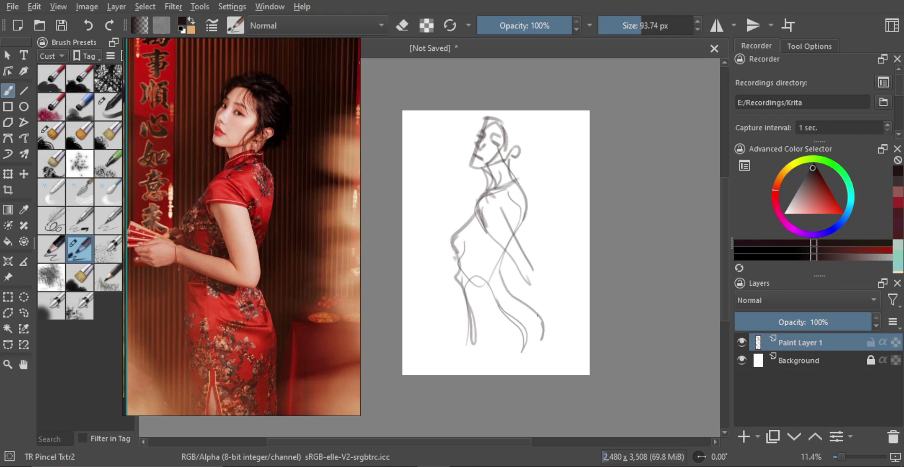
left_click_drag(515, 287, 542, 323)
mouse_move(521, 353)
left_mouse_down()
mouse_move(475, 321)
mouse_move(460, 360)
left_mouse_up()
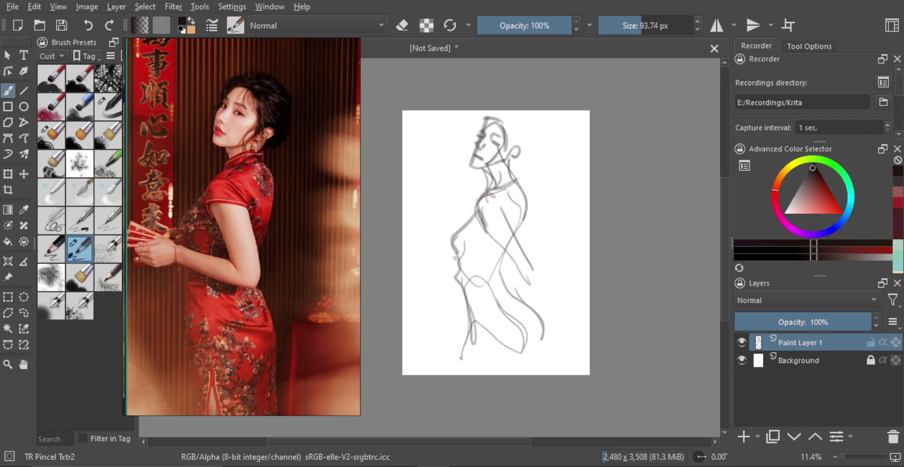
left_click_drag(468, 317, 458, 360)
- Draw the forearm and hand as nearly parallel lines across the waist
left_click_drag(524, 284, 507, 262)
mouse_move(447, 253)
left_mouse_down()
mouse_move(522, 272)
mouse_move(461, 257)
mouse_move(448, 280)
mouse_move(523, 287)
left_mouse_up()
left_click_drag(523, 287, 462, 268)
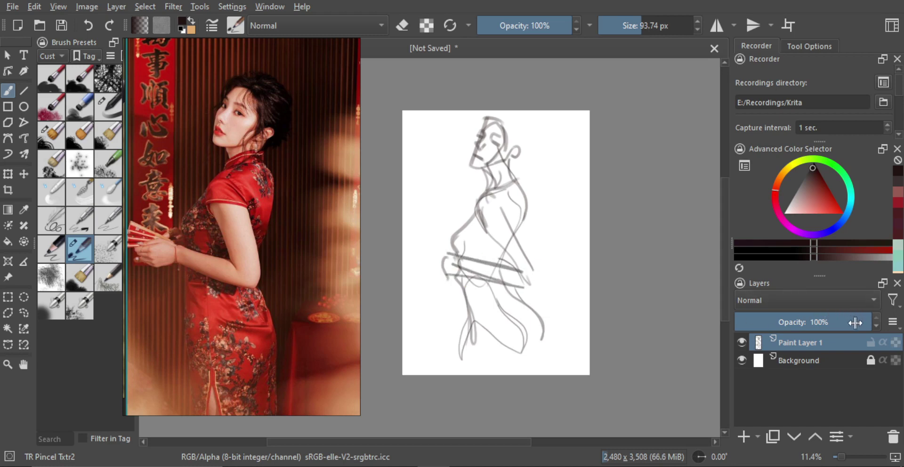
- Lower the rough sketch layer's opacity to 58% and adjust the sketch's size and position with the Transform tool
mouse_move(854, 322)
left_mouse_down()
mouse_move(815, 314)
mouse_move(810, 332)
left_mouse_up()
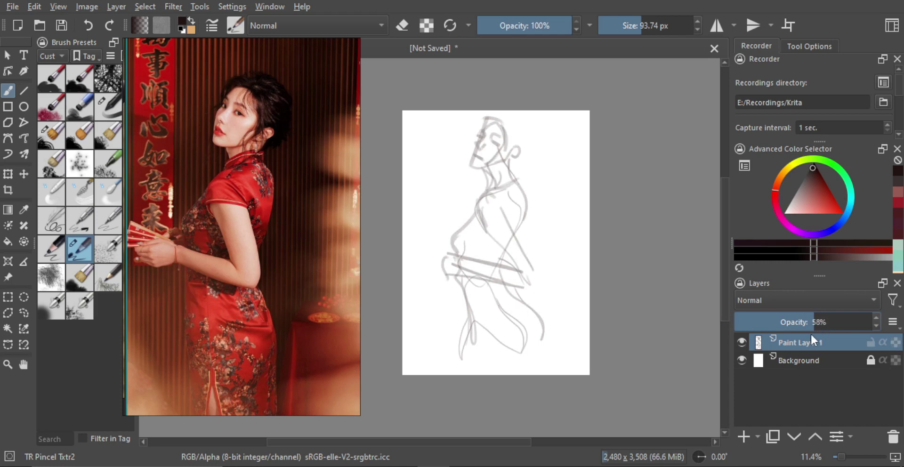
key("ctrl+t")
left_click_drag(541, 117, 533, 142)
mouse_move(517, 183)
left_mouse_down()
mouse_move(532, 168)
mouse_move(524, 146)
mouse_move(532, 178)
mouse_move(541, 157)
mouse_move(555, 172)
mouse_move(531, 165)
left_mouse_up()
key("Return")
key("b")
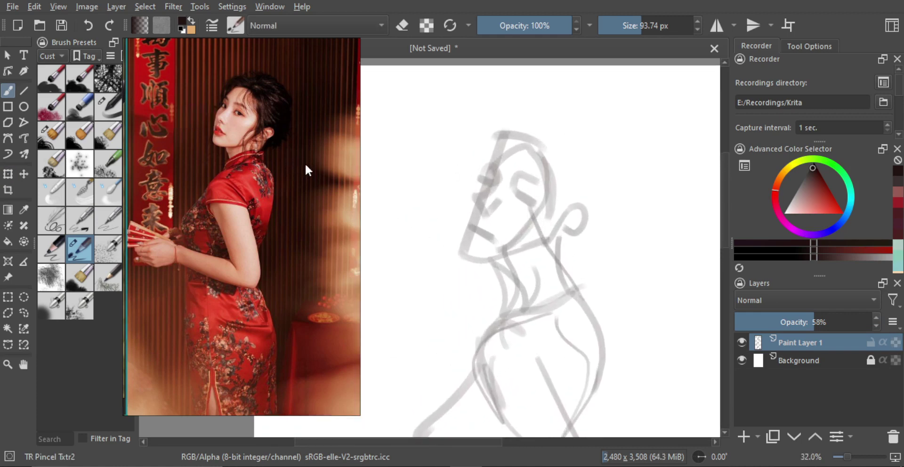
- Enlarge the reference photo, add a paint layer above the rough sketch and reduce the brush size to 45.27 px
scroll(289, 165, "up", 2)
left_click_drag(289, 161, 295, 189)
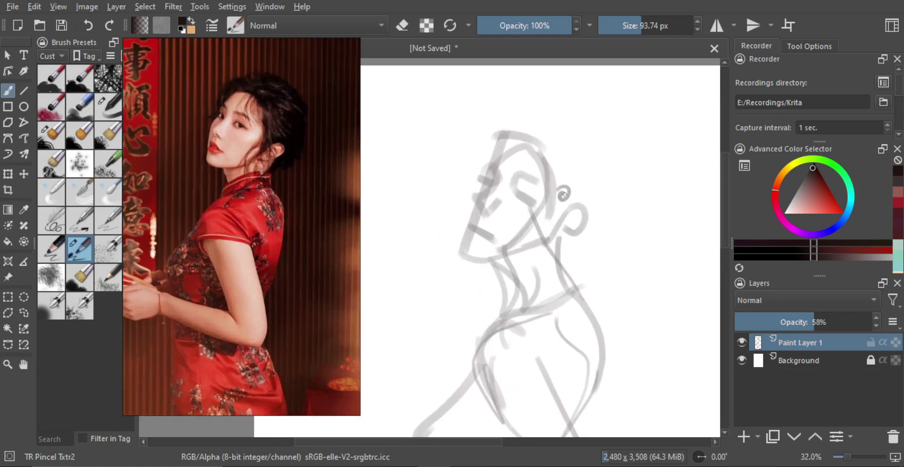
mouse_move(553, 175)
left_mouse_down()
mouse_move(571, 179)
mouse_move(559, 182)
mouse_move(561, 170)
left_mouse_up()
key("bracketleft")
key("bracketleft")
key("bracketleft")
key("bracketleft")
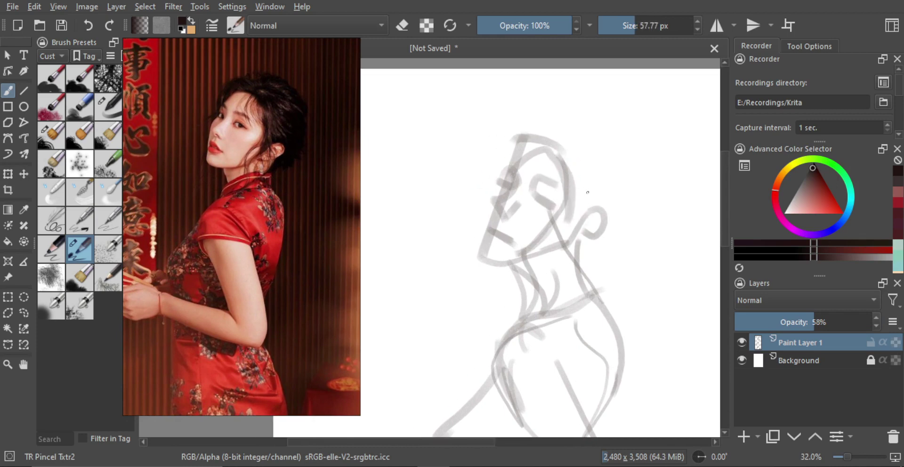
key("Insert")
key("bracketleft")
key("bracketleft")
key("bracketleft")
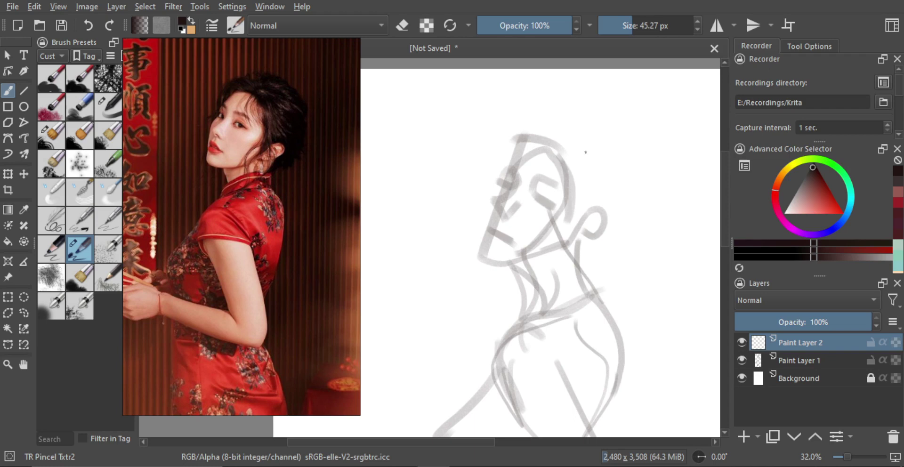
- Trace the hairline curve and the front contour of the face over the rough head, retrying unsatisfactory strokes
mouse_move(555, 160)
left_mouse_down()
mouse_move(534, 149)
mouse_move(546, 151)
mouse_move(508, 170)
mouse_move(485, 237)
left_mouse_up()
key("ctrl+z")
key("ctrl+z")
key("ctrl+z")
key("ctrl+z")
key("ctrl+z")
key("ctrl+z")
left_click_drag(493, 193, 481, 243)
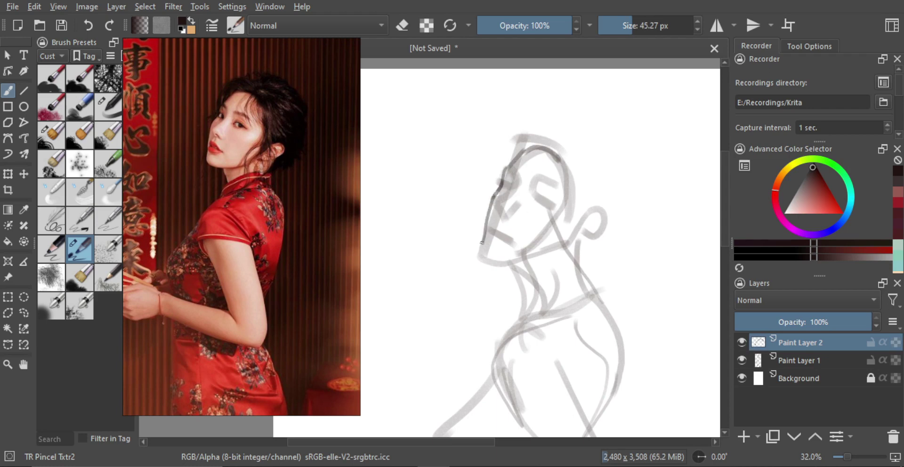
- Draw the chin and the underside of the jaw, redrawing the line until it fits the rough sketch
key("ctrl+z")
mouse_move(494, 198)
left_mouse_down()
mouse_move(476, 256)
mouse_move(529, 260)
mouse_move(487, 264)
mouse_move(540, 257)
left_mouse_up()
key("ctrl+z")
key("ctrl+z")
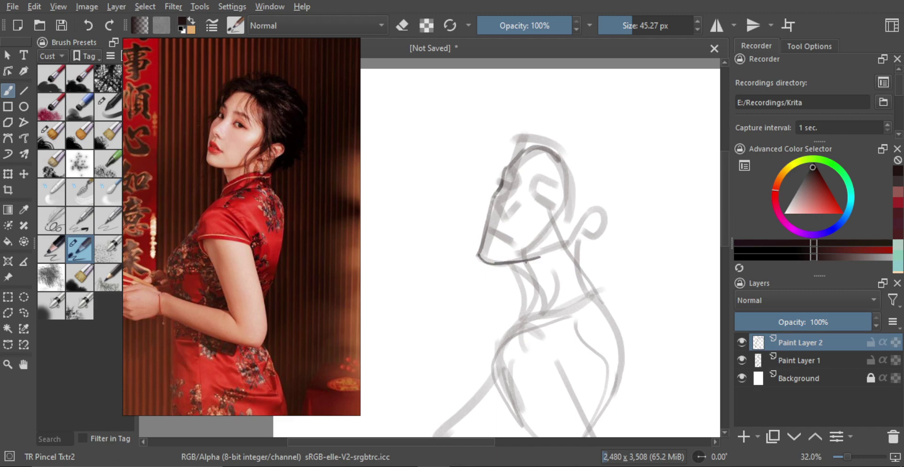
key("ctrl+z")
left_click_drag(477, 255, 544, 263)
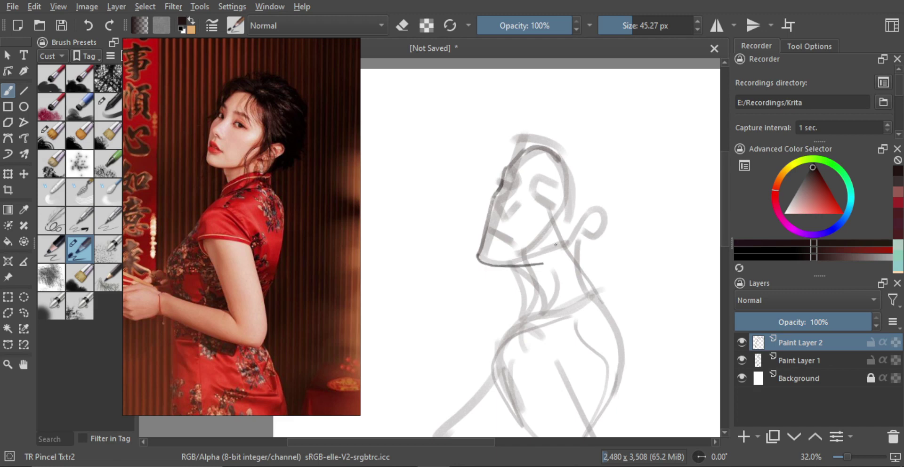
- Outline the far brow, eye socket and bridge of the nose, undoing misplaced strokes
mouse_move(505, 180)
left_mouse_down()
mouse_move(510, 168)
mouse_move(517, 177)
mouse_move(496, 198)
mouse_move(500, 209)
left_mouse_up()
key("ctrl+z")
key("ctrl+z")
key("ctrl+z")
key("e")
key("e")
key("bracketright")
left_click_drag(503, 199, 513, 202)
key("ctrl+z")
- Draw the tip and nostril of the nose and reduce the brush size to 40.27 px
key("bracketleft")
key("bracketleft")
key("bracketleft")
key("bracketleft")
key("bracketleft")
left_click_drag(505, 218, 499, 225)
key("bracketleft")
key("bracketleft")
key("bracketleft")
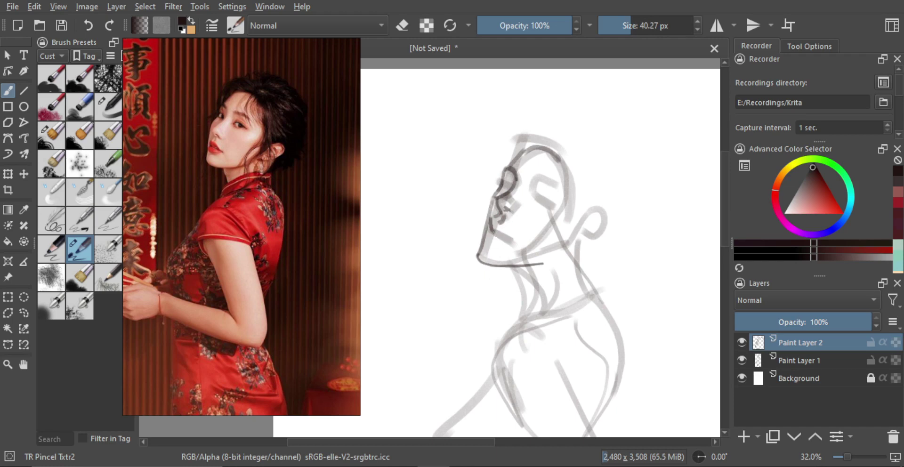
- Draw the mouth lines below the nose, checking the face in the mirrored view
left_click_drag(492, 231, 507, 242)
key("m")
key("m")
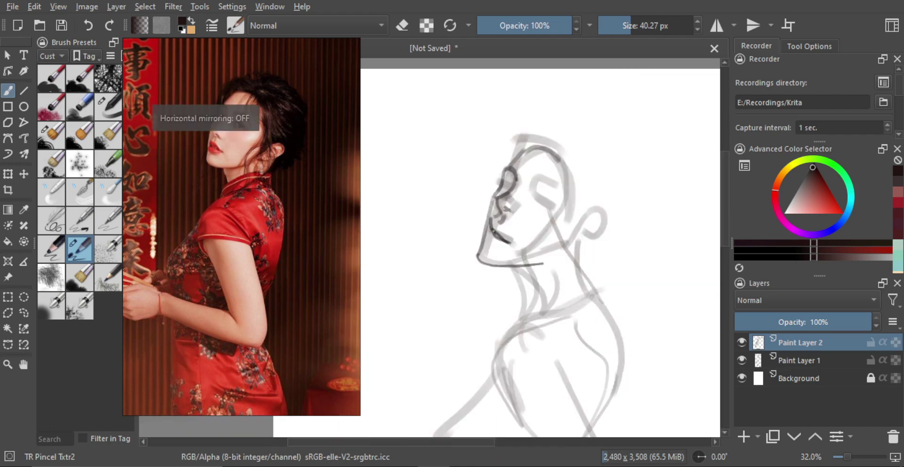
mouse_move(492, 229)
left_mouse_down()
mouse_move(503, 238)
mouse_move(487, 237)
mouse_move(495, 253)
left_mouse_up()
key("ctrl+z")
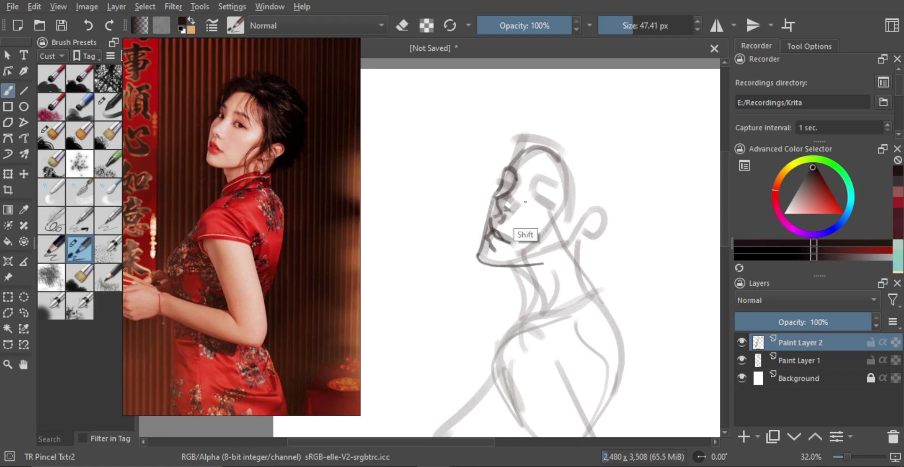
- Reduce the brush size to 37.15 px and darken the far eye
key("bracketleft")
key("bracketleft")
mouse_move(509, 189)
left_mouse_down()
mouse_move(496, 182)
mouse_move(502, 191)
left_mouse_up()
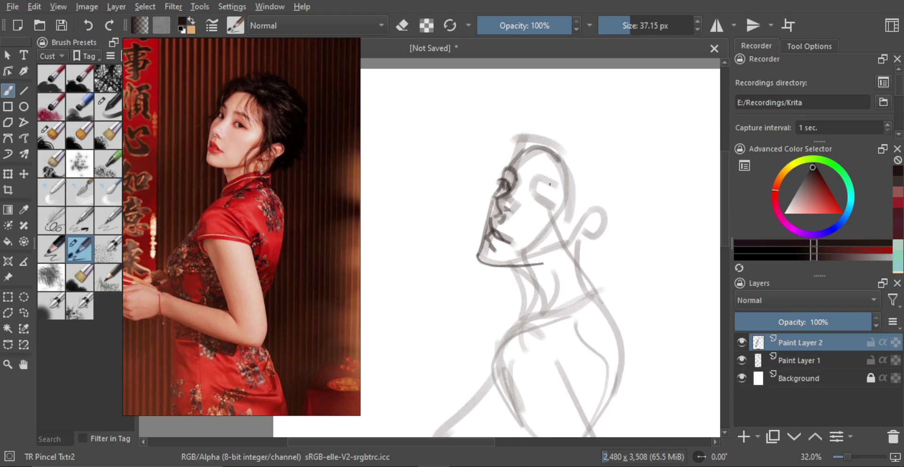
- Draw the near eyebrow and the outline of the near eye, adjusting the brush size between strokes
key("bracketright")
mouse_move(526, 181)
left_mouse_down()
mouse_move(530, 195)
mouse_move(545, 183)
mouse_move(551, 194)
left_mouse_up()
key("ctrl+z")
key("bracketright")
key("ctrl+z")
key("bracketleft")
key("bracketleft")
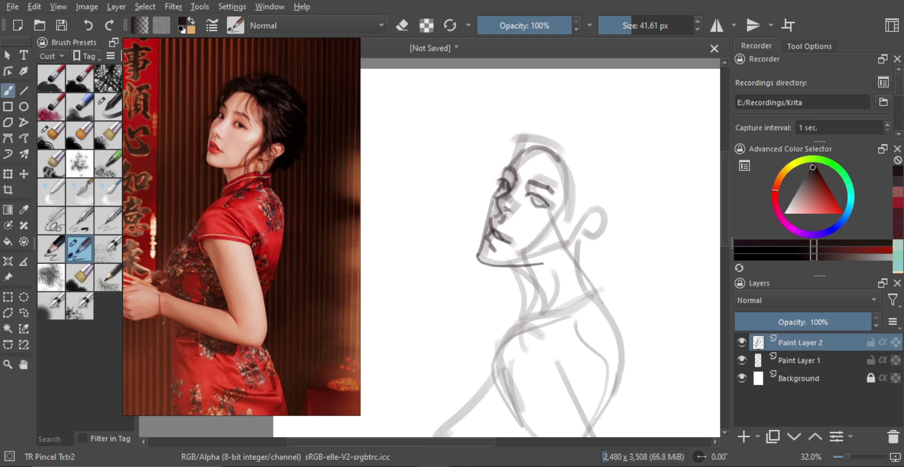
- Darken the lids and iris of the near eye with a slightly larger brush, undoing excess strokes
left_click_drag(533, 202, 545, 207)
key("bracketright")
left_click_drag(533, 197, 548, 208)
key("ctrl+z")
key("ctrl+z")
mouse_move(512, 177)
left_mouse_down()
mouse_move(503, 191)
mouse_move(543, 202)
left_mouse_up()
key("ctrl+z")
- Check the face in the mirrored view and strengthen its front contour between nose and chin
key("m")
left_click_drag(459, 209, 625, 189)
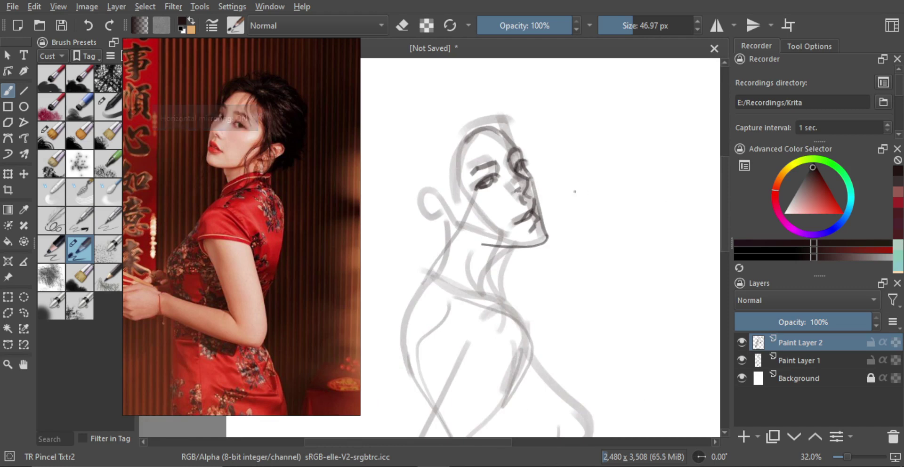
key("m")
left_click_drag(497, 198, 634, 198)
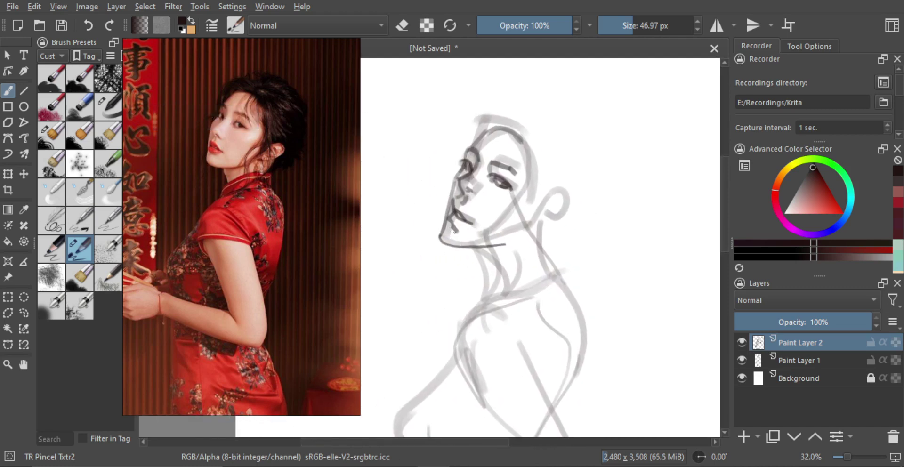
key("bracketleft")
left_click_drag(446, 221, 452, 182)
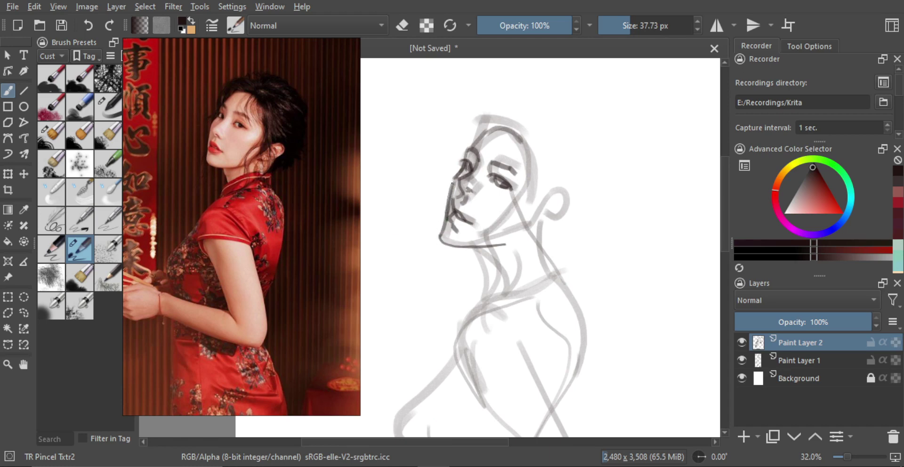
mouse_move(446, 217)
left_mouse_down()
mouse_move(441, 236)
mouse_move(452, 246)
left_mouse_up()
key("ctrl+z")
key("ctrl+z")
- Clean up the edge of the chin with the eraser and add darker strokes around the mouth
key("e")
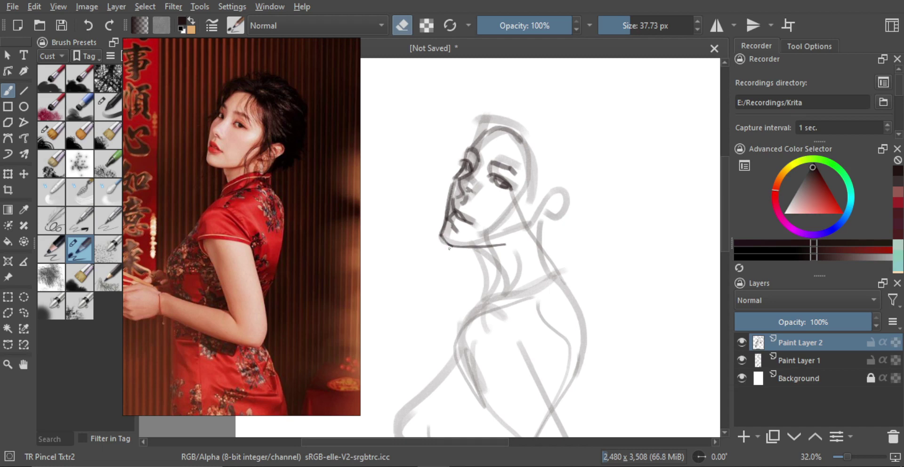
key("e")
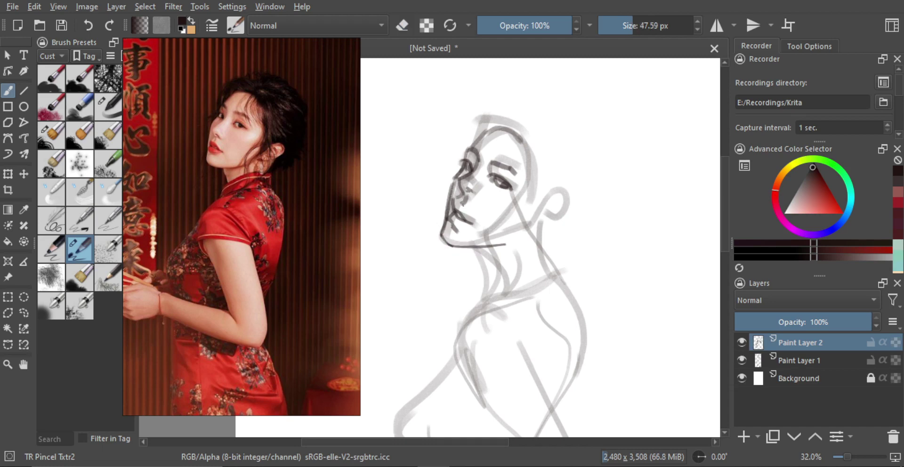
left_click_drag(458, 205, 455, 207)
- Enlarge the brush to 62.54 px and erase the heavy line under the chin and jaw
key("bracketright")
key("bracketright")
left_click_drag(500, 209, 528, 227)
key("e")
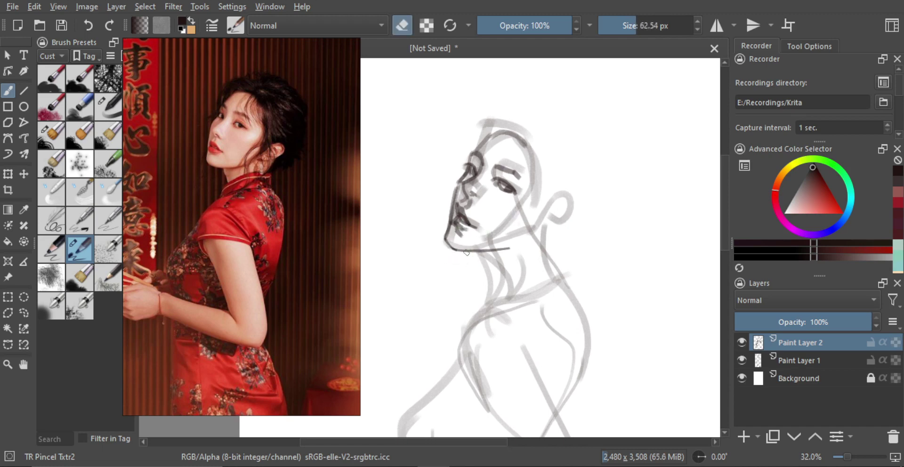
mouse_move(454, 252)
left_mouse_down()
mouse_move(488, 252)
mouse_move(451, 250)
left_mouse_up()
key("e")
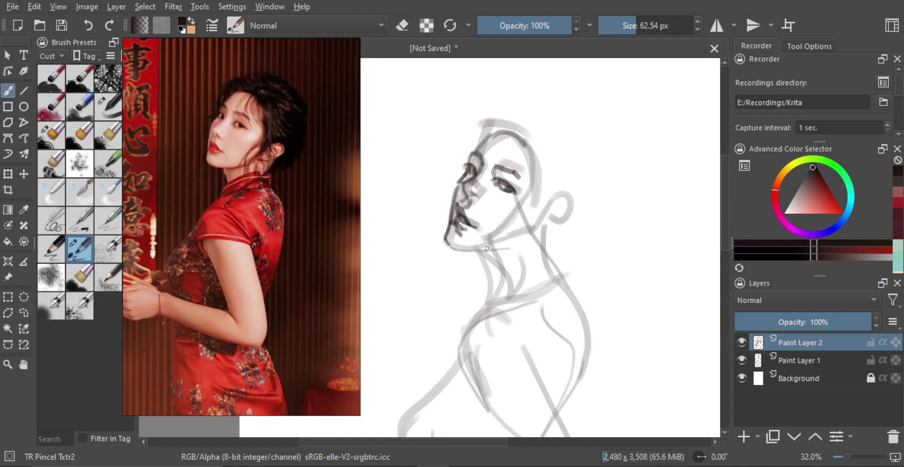
- Redraw the jawline as a curve rising towards the ear, adjusting the brush size and undoing poor strokes
key("bracketleft")
key("bracketleft")
key("bracketleft")
key("bracketleft")
key("e")
key("e")
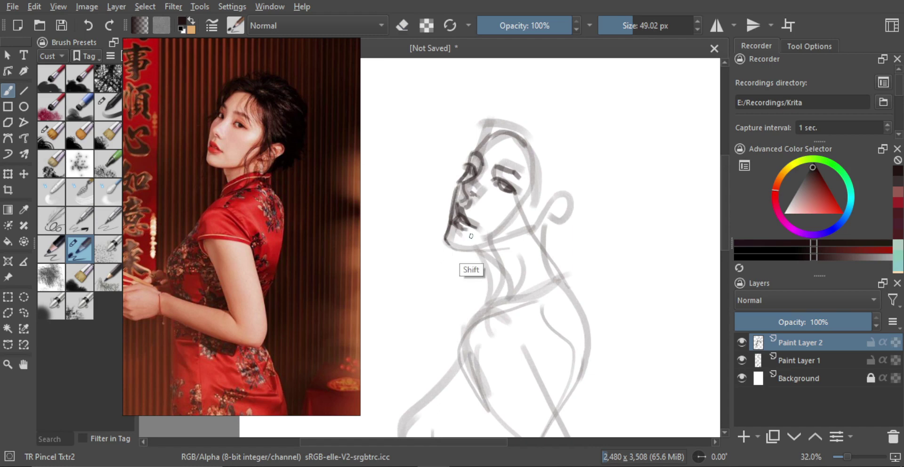
key("bracketleft")
mouse_move(478, 218)
left_mouse_down()
mouse_move(488, 222)
mouse_move(469, 257)
mouse_move(539, 242)
mouse_move(516, 249)
left_mouse_up()
key("bracketright")
key("bracketright")
key("bracketright")
key("bracketright")
key("bracketright")
key("ctrl+z")
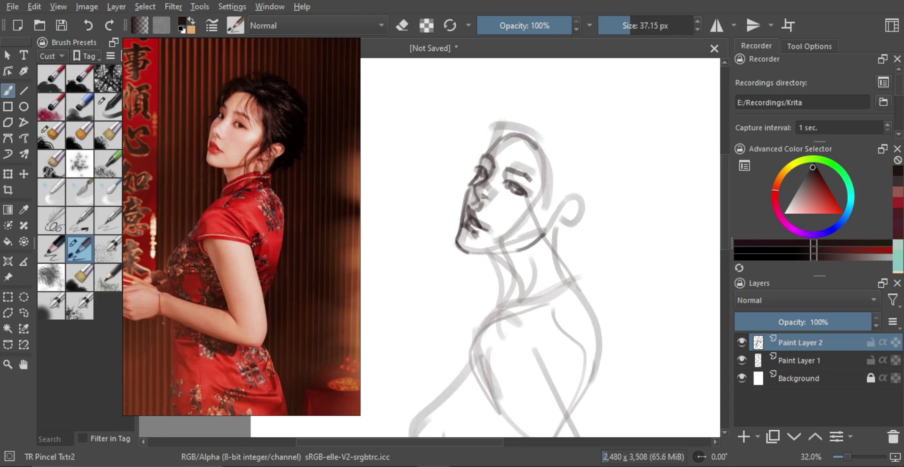
- Erase the near eye below the eyebrow
key("e")
left_click_drag(513, 200, 521, 200, "shift")
mouse_move(507, 184)
left_mouse_down()
mouse_move(520, 199)
mouse_move(537, 170)
mouse_move(541, 189)
left_mouse_up()
key("e")
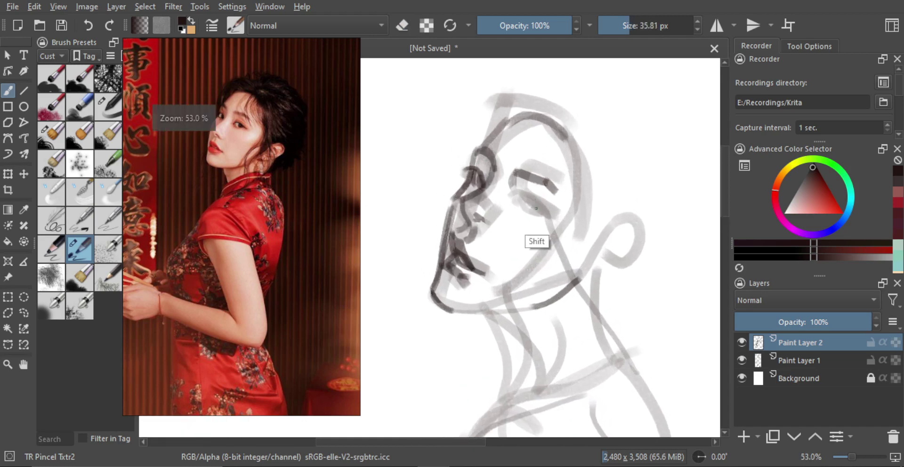
- Redraw the near eye's lids and iris with a finer brush, undoing misplaced strokes
key("bracketleft")
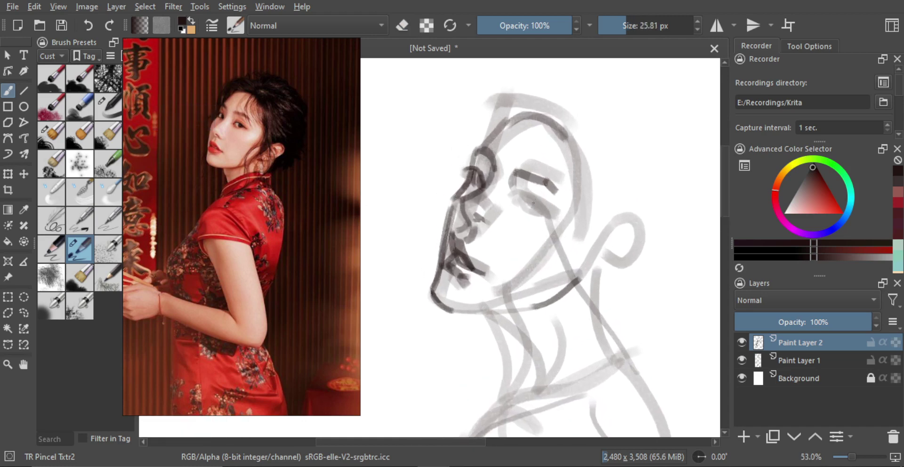
key("e")
key("e")
key("bracketright")
left_click_drag(542, 216, 519, 202)
key("bracketright")
key("ctrl+z")
key("ctrl+z")
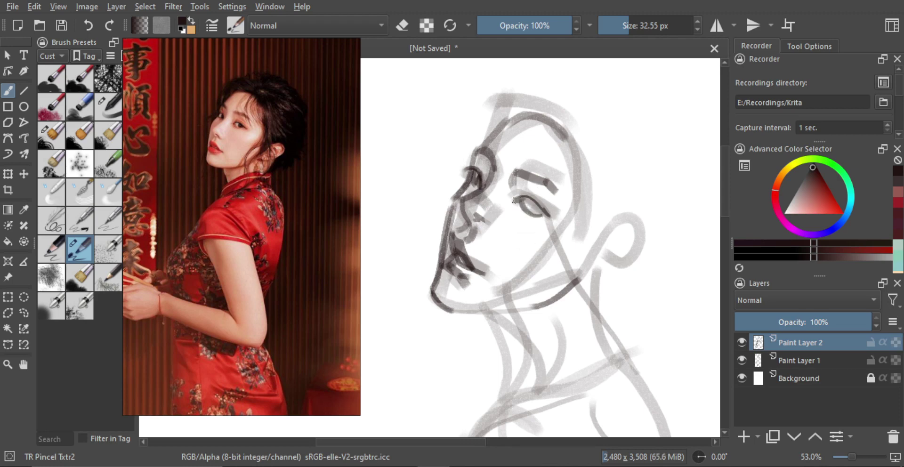
- Darken the near eye's iris and touch up its inner corner, varying the brush size
key("bracketright")
left_click_drag(528, 205, 540, 213)
key("bracketleft")
key("bracketright")
key("bracketright")
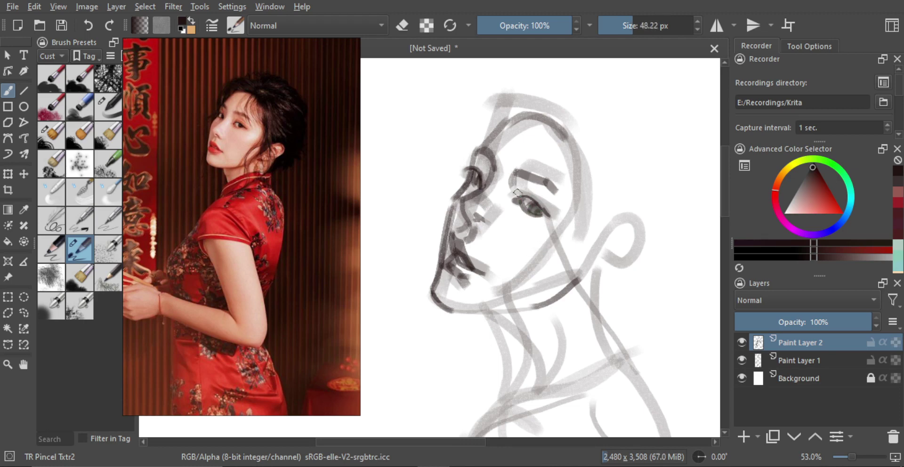
left_click_drag(518, 192, 514, 191)
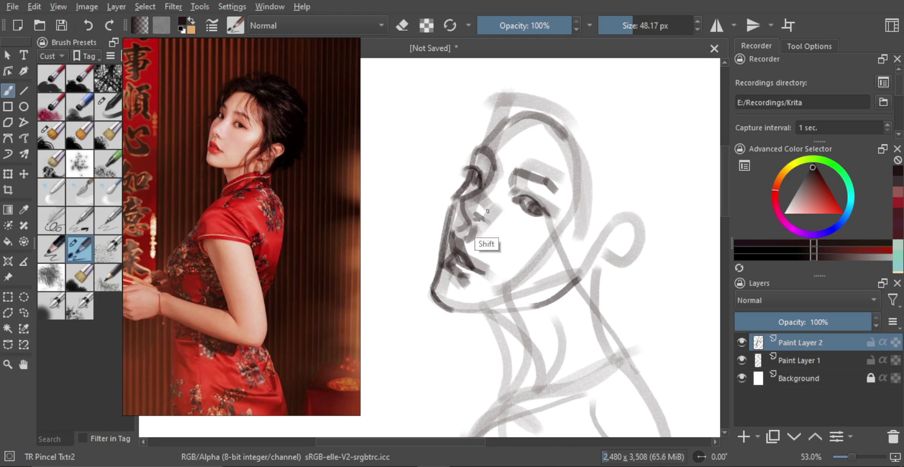
- Shrink the brush to 38.85 px, undo the last stroke and redraw the underside of the nose and the nostril
key("bracketleft")
key("ctrl+z")
left_click_drag(462, 201, 468, 223)
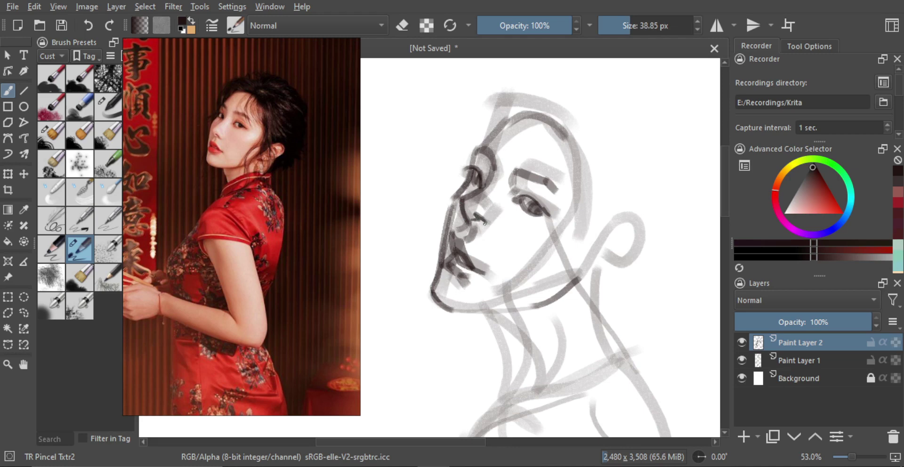
- Draw the line under the chin continuing down the front of the neck to the collar
scroll(492, 198, "down", 1)
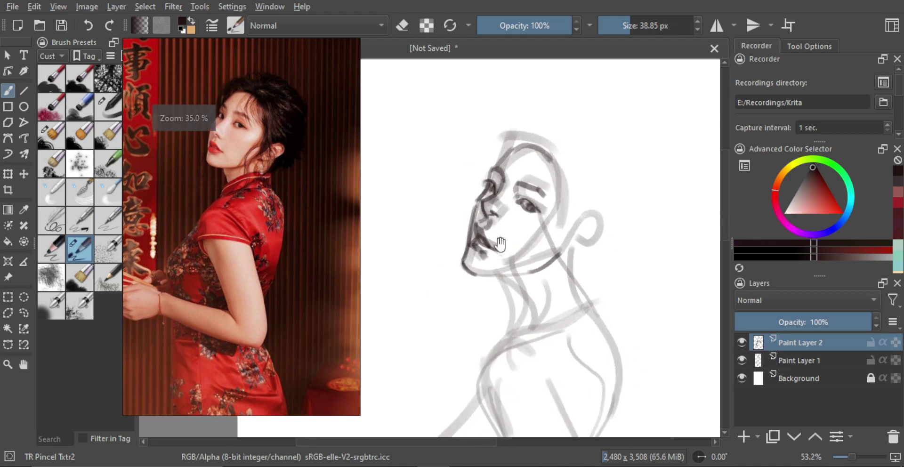
scroll(509, 217, "down", 1)
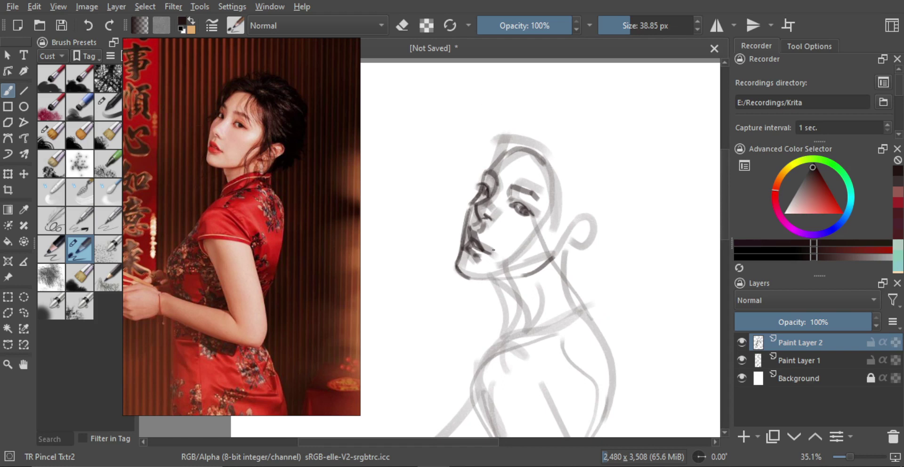
left_click_drag(466, 278, 489, 281)
left_click_drag(491, 282, 507, 327)
key("e")
key("ctrl+z")
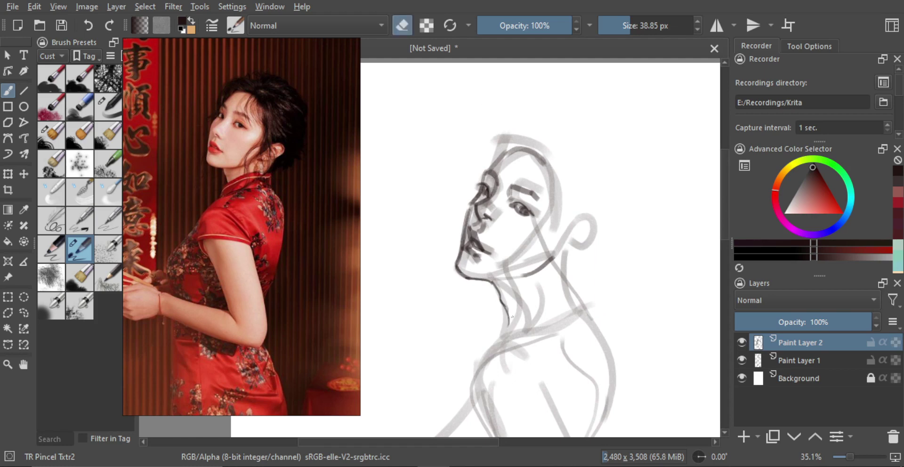
key("e")
- Draw the back of the neck from below the ear towards the shoulder, undoing misplaced strokes
left_click_drag(539, 298, 542, 311)
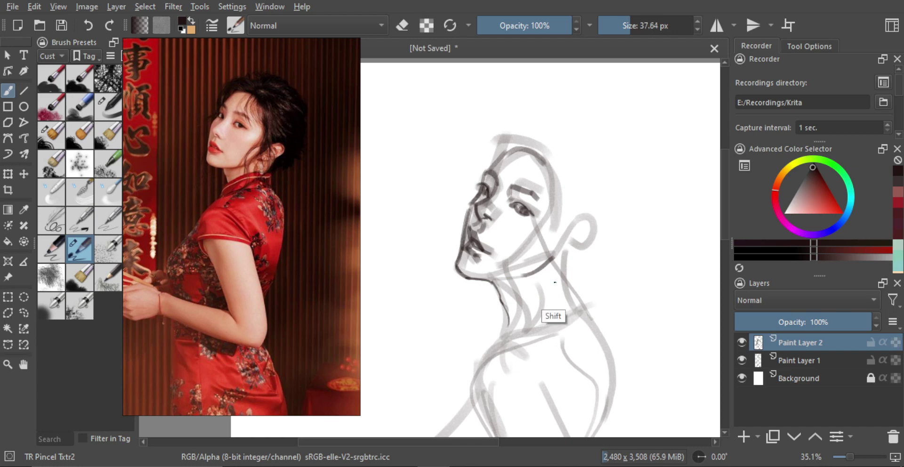
mouse_move(564, 254)
left_mouse_down()
mouse_move(558, 306)
mouse_move(568, 318)
mouse_move(555, 306)
left_mouse_up()
key("ctrl+z")
key("ctrl+z")
left_click_drag(556, 273, 559, 312)
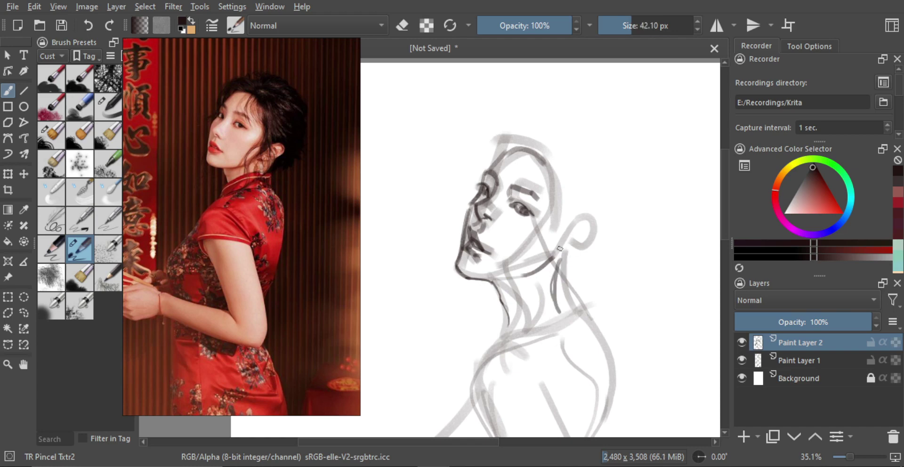
- Draw the ear outline behind the jaw, smaller and lower than the rough loop
key("bracketleft")
mouse_move(565, 251)
left_mouse_down()
mouse_move(583, 241)
mouse_move(558, 278)
mouse_move(542, 271)
mouse_move(564, 263)
left_mouse_up()
key("e")
key("e")
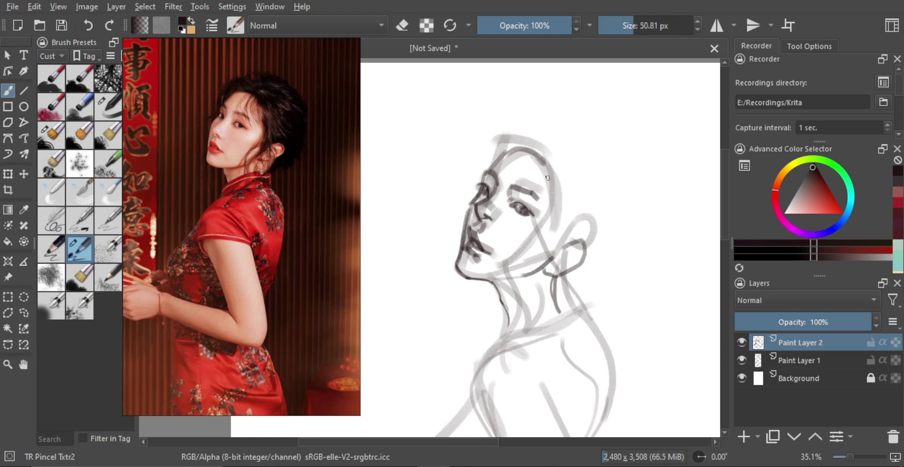
- Redraw the side contour of the face from the temple to the jaw, undoing poor strokes
mouse_move(544, 167)
left_mouse_down()
mouse_move(536, 242)
mouse_move(551, 177)
mouse_move(558, 220)
mouse_move(547, 181)
mouse_move(536, 253)
mouse_move(548, 170)
mouse_move(525, 269)
left_mouse_up()
key("ctrl+z")
key("ctrl+z")
- Enlarge the brush and draw the curved top of the skull from the hairline to the back of the head
key("bracketright")
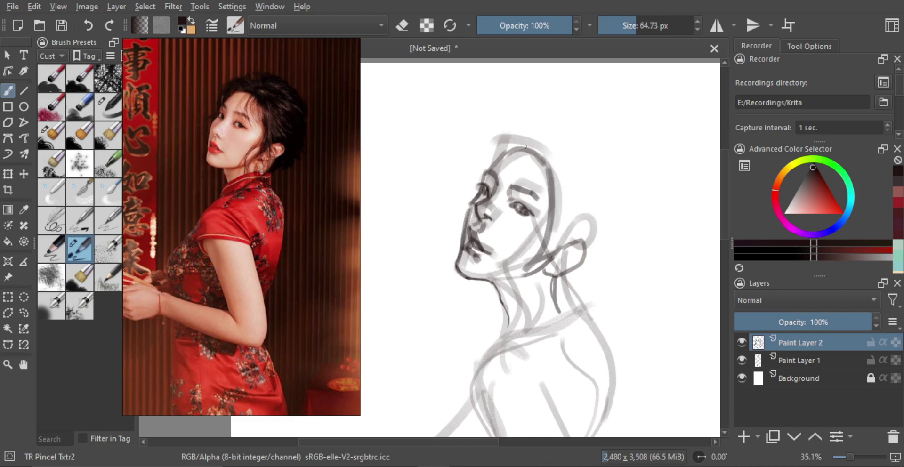
mouse_move(534, 147)
left_mouse_down()
mouse_move(548, 141)
mouse_move(598, 156)
mouse_move(589, 242)
mouse_move(607, 168)
mouse_move(568, 179)
mouse_move(543, 136)
mouse_move(567, 138)
mouse_move(618, 176)
mouse_move(625, 161)
left_mouse_up()
key("ctrl+z")
key("bracketright")
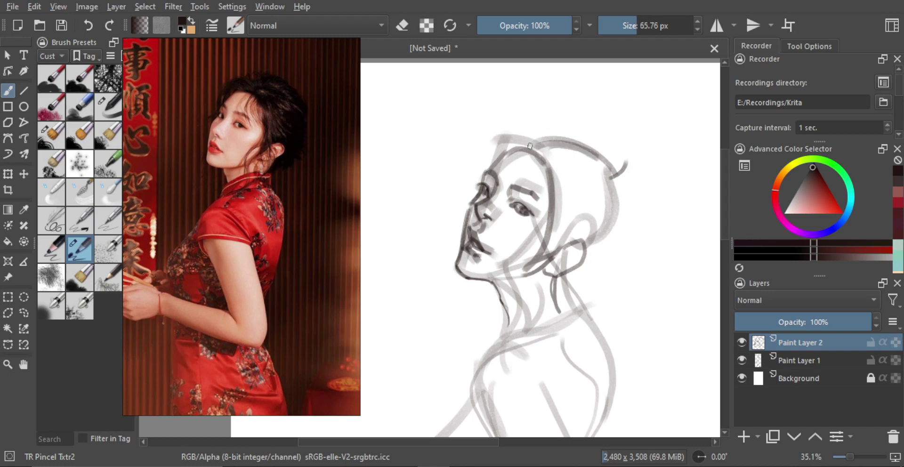
- Sketch the wavy front lock beside the forehead and an outer hair contour above the skull with a larger brush
mouse_move(530, 146)
left_mouse_down()
mouse_move(504, 125)
mouse_move(452, 193)
left_mouse_up()
key("bracketright")
mouse_move(523, 124)
left_mouse_down()
mouse_move(598, 139)
mouse_move(621, 169)
mouse_move(524, 125)
left_mouse_up()
- Draw the back of the hair with a 71.20 px brush, from the crown down to the nape
key("bracketleft")
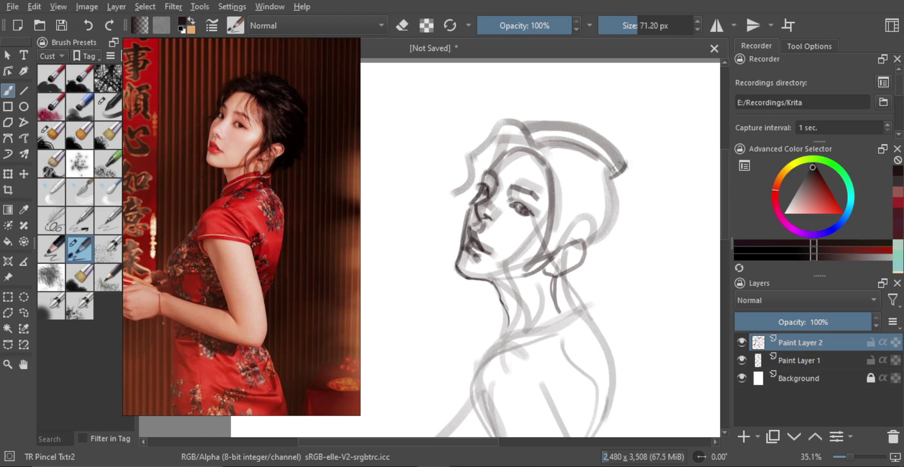
mouse_move(608, 164)
left_mouse_down()
mouse_move(633, 168)
mouse_move(632, 211)
left_mouse_up()
mouse_move(632, 210)
left_mouse_down()
mouse_move(620, 185)
mouse_move(588, 252)
left_mouse_up()
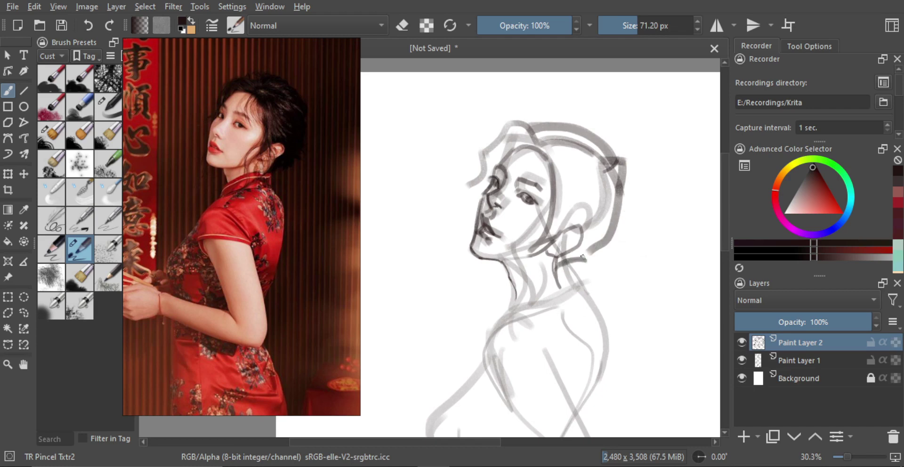
- Reduce the brush to 56.83 px and draw the dress's standing collar around the neck, undoing misplaced strokes
scroll(591, 277, "down", 2)
left_click_drag(591, 277, 562, 252)
key("bracketleft")
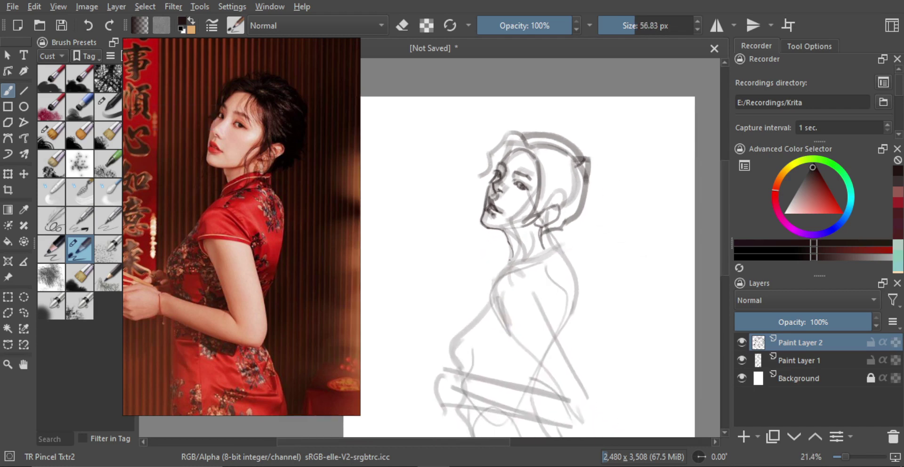
mouse_move(507, 260)
left_mouse_down()
mouse_move(500, 274)
mouse_move(544, 237)
left_mouse_up()
key("ctrl+z")
left_click_drag(507, 261, 544, 236)
mouse_move(542, 237)
left_mouse_down()
mouse_move(507, 258)
mouse_move(533, 237)
mouse_move(552, 234)
left_mouse_up()
key("ctrl+z")
mouse_move(552, 235)
left_mouse_down()
mouse_move(534, 238)
mouse_move(551, 238)
mouse_move(550, 253)
mouse_move(495, 275)
left_mouse_up()
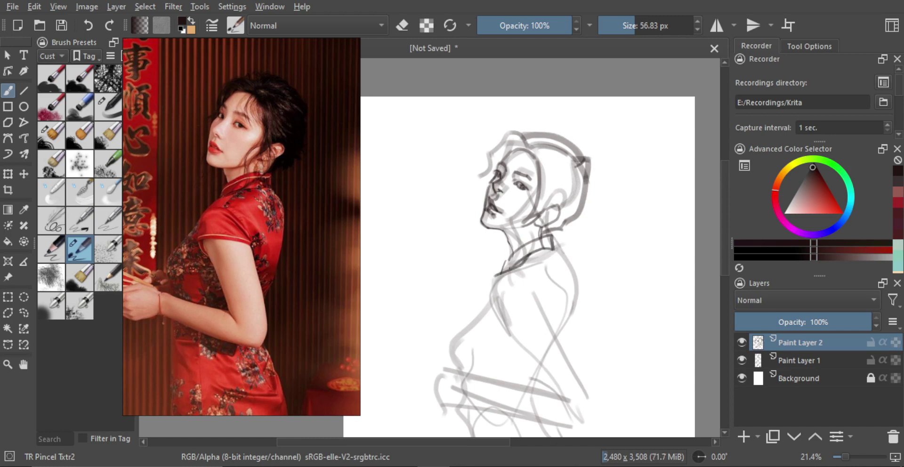
- Draw the front shoulder line running down from the collar, redoing the first stroke
mouse_move(511, 271)
left_mouse_down()
mouse_move(497, 292)
mouse_move(507, 285)
mouse_move(490, 288)
left_mouse_up()
key("ctrl+z")
left_click_drag(524, 264, 503, 277)
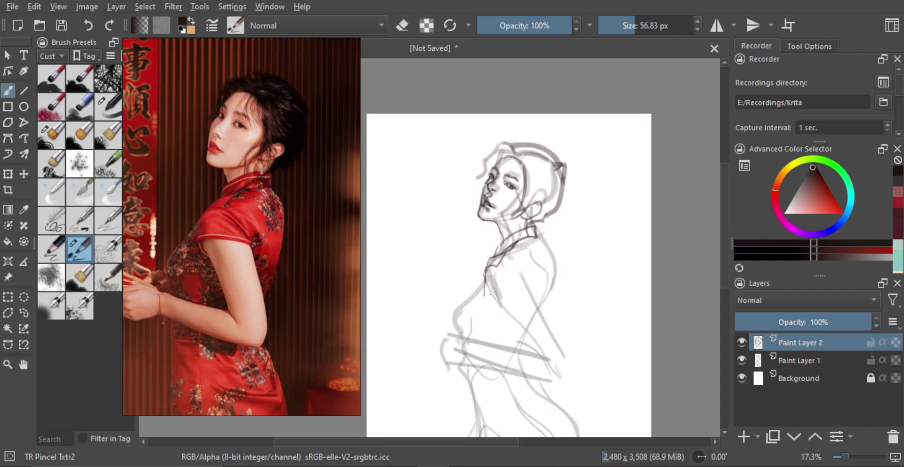
- Draw the short sleeve's hem across the upper arm and add fold lines converging towards the armpit
mouse_move(486, 288)
left_mouse_down()
mouse_move(532, 295)
mouse_move(496, 304)
mouse_move(516, 292)
mouse_move(511, 272)
mouse_move(530, 294)
left_mouse_up()
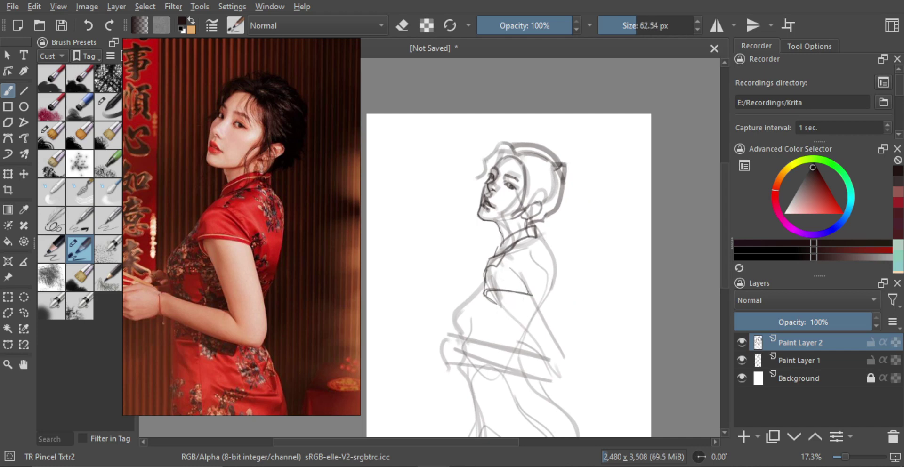
left_click_drag(509, 269, 531, 294)
left_click_drag(523, 296, 527, 296)
left_click_drag(515, 265, 532, 301)
left_click_drag(528, 300, 540, 299)
- Shade the back below the sleeve with a 186.16 px brush and erase the excess along the arm
left_click_drag(531, 292, 567, 285)
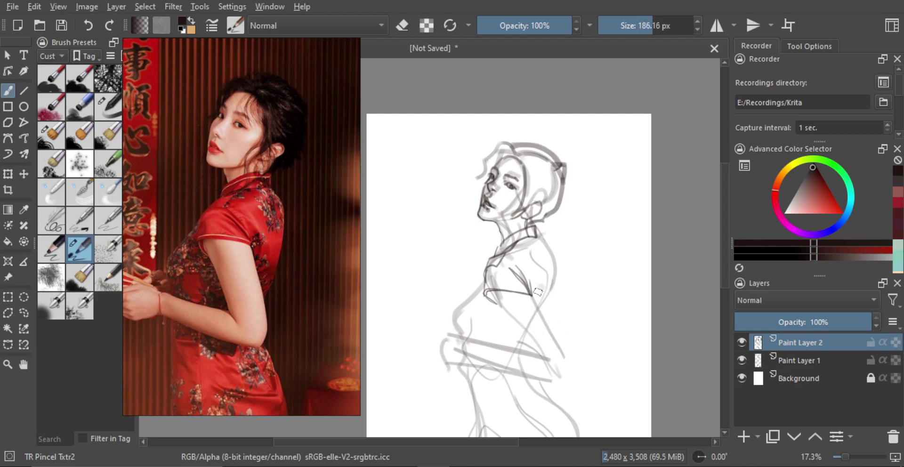
left_click_drag(528, 318, 545, 292)
key("e")
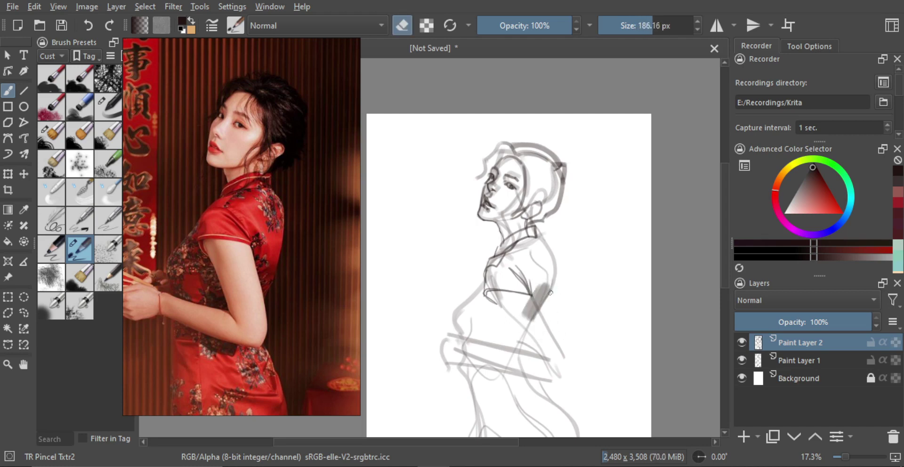
mouse_move(524, 303)
left_mouse_down()
mouse_move(533, 325)
mouse_move(531, 307)
left_mouse_up()
key("e")
key("e")
key("e")
- Draw the curve of the upper back from the sleeve up to the collar, undoing the earlier attempts
key("shift")
left_click_drag(572, 287, 567, 288)
mouse_move(546, 242)
left_mouse_down()
mouse_move(552, 291)
mouse_move(548, 248)
left_mouse_up()
key("ctrl+z")
key("ctrl+z")
key("ctrl+z")
left_click_drag(544, 300, 549, 250)
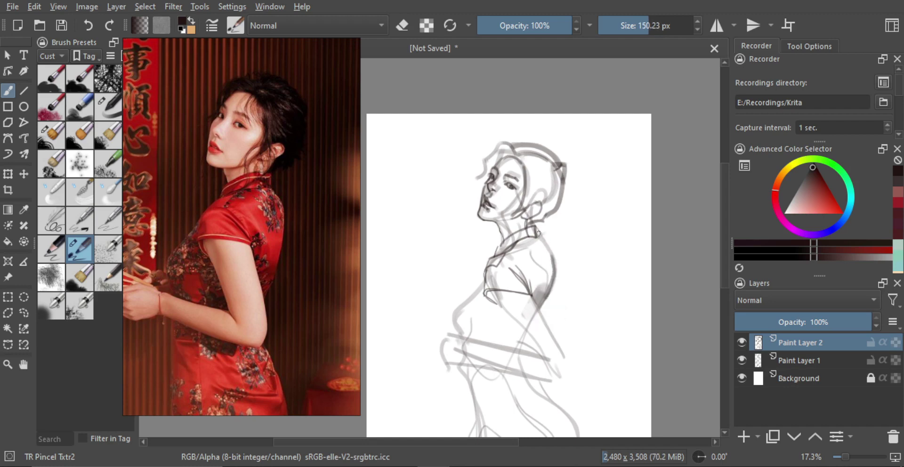
- Draw the upper arm's front edge from the sleeve towards the elbow with a 141.26 px brush, redoing poor strokes
scroll(563, 280, "down", 2)
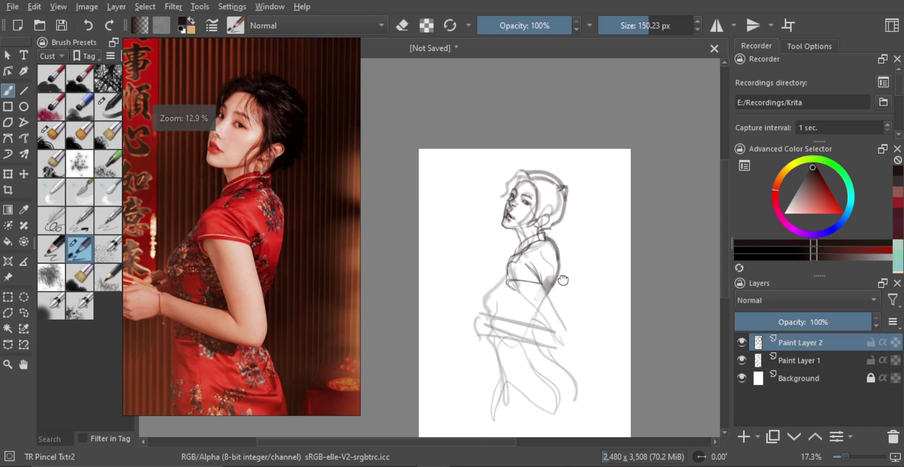
scroll(563, 280, "up", 2)
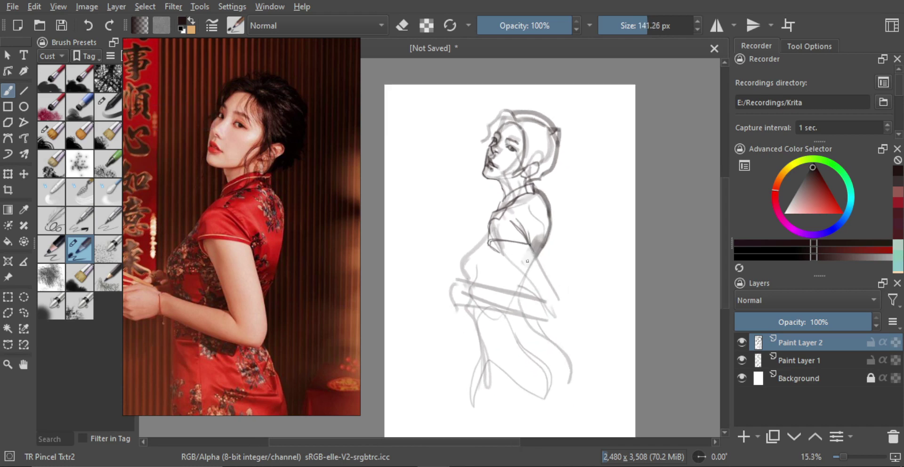
left_click_drag(493, 244, 539, 294)
key("ctrl+z")
key("ctrl+z")
left_click_drag(505, 254, 532, 291)
- Draw the upper arm's back edge from the sleeve down to the elbow, undoing misplaced strokes
left_click_drag(527, 245, 557, 299)
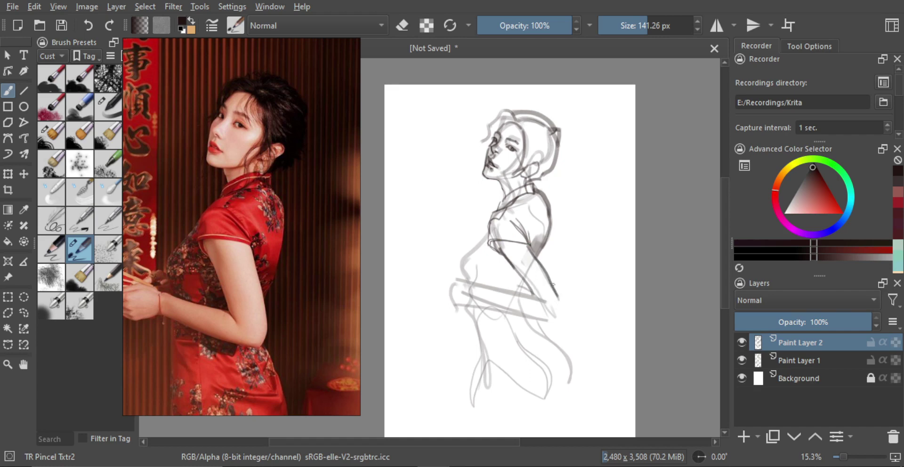
key("ctrl+z")
mouse_move(526, 241)
left_mouse_down()
mouse_move(559, 319)
mouse_move(485, 302)
mouse_move(542, 317)
left_mouse_up()
key("ctrl+z")
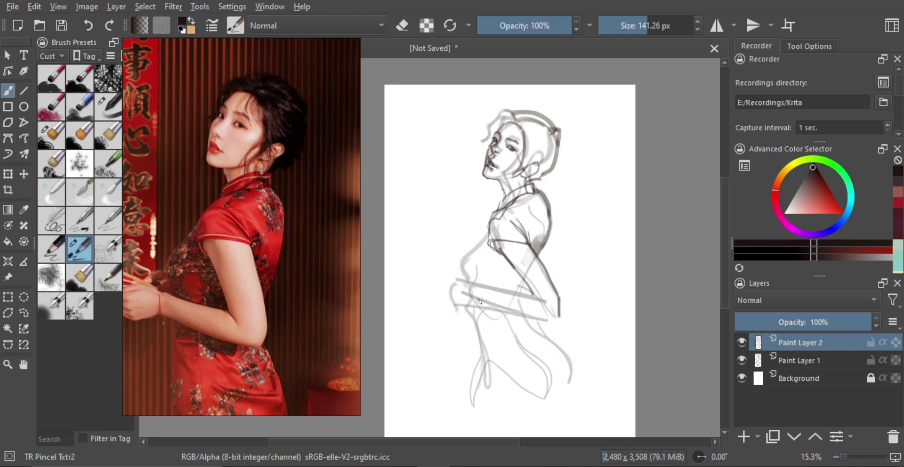
- Try to draw the forearm's edges from the elbow and clean them up with the eraser
mouse_move(479, 299)
left_mouse_down()
mouse_move(554, 317)
mouse_move(474, 298)
left_mouse_up()
key("ctrl+z")
mouse_move(552, 311)
left_mouse_down()
mouse_move(535, 281)
mouse_move(501, 276)
mouse_move(512, 266)
mouse_move(496, 276)
mouse_move(441, 269)
mouse_move(528, 281)
mouse_move(493, 294)
left_mouse_up()
key("ctrl+z")
key("ctrl+z")
key("ctrl+z")
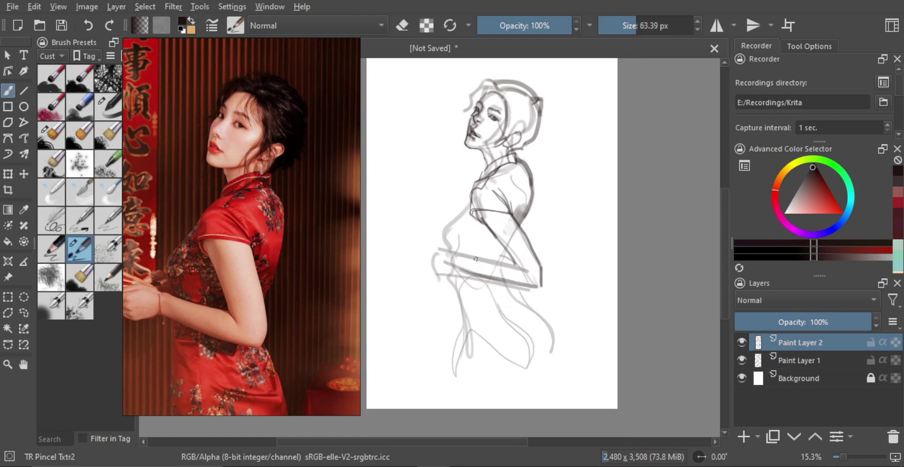
key("e")
mouse_move(460, 270)
left_mouse_down()
mouse_move(537, 287)
mouse_move(518, 303)
left_mouse_up()
key("e")
key("ctrl+z")
- Redraw the forearm's upper and lower edges with a 63.26 px brush, undoing misplaced strokes
left_click_drag(502, 262, 509, 263)
mouse_move(521, 266)
left_mouse_down()
mouse_move(484, 261)
mouse_move(505, 260)
mouse_move(495, 260)
left_mouse_up()
key("ctrl+z")
key("ctrl+z")
key("ctrl+z")
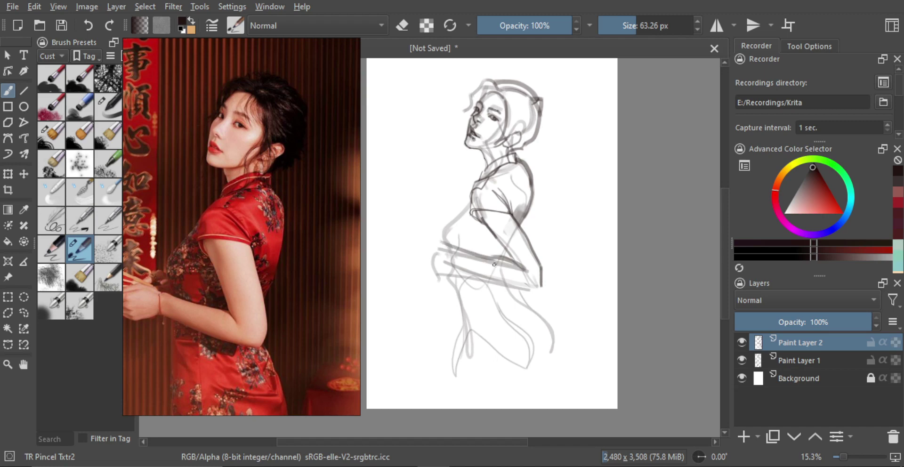
key("ctrl+z")
left_click_drag(447, 245, 494, 258)
mouse_move(535, 286)
left_mouse_down()
mouse_move(442, 262)
mouse_move(528, 288)
left_mouse_up()
- Mirror the canvas view, lasso the arm below the sleeve and rotate it counterclockwise about the shoulder
key("m")
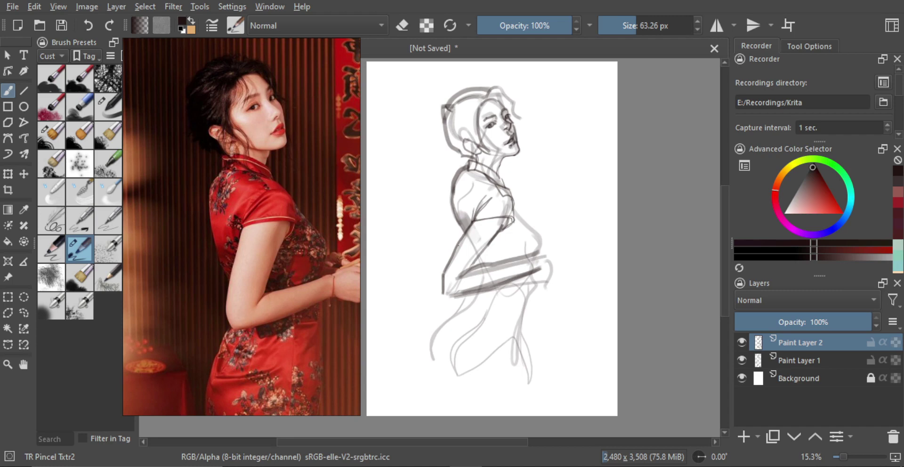
key("l")
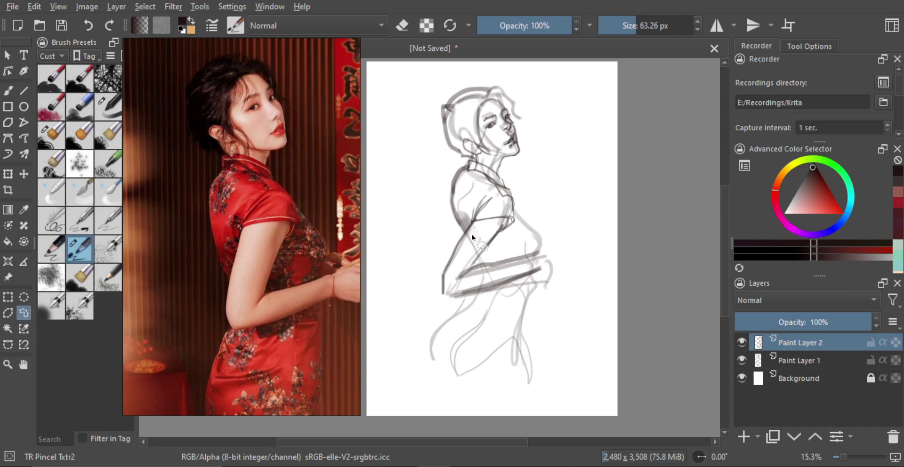
mouse_move(453, 237)
left_mouse_down()
mouse_move(495, 225)
mouse_move(579, 248)
mouse_move(448, 241)
left_mouse_up()
key("ctrl+t")
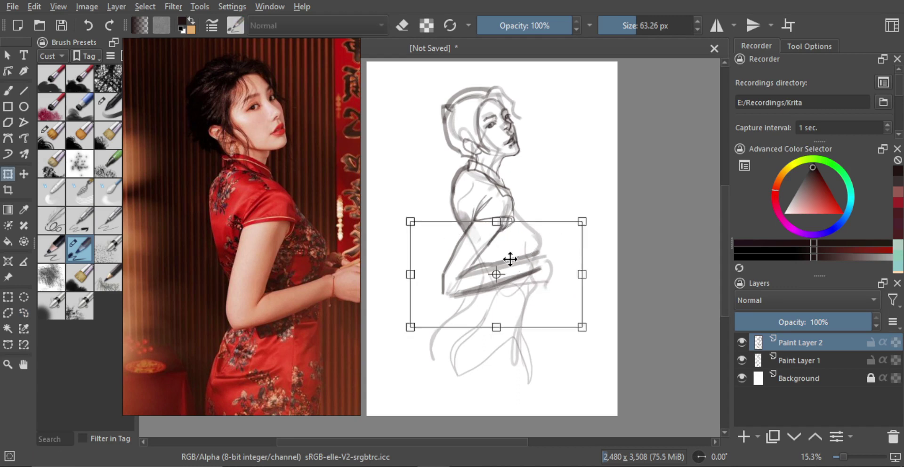
mouse_move(524, 210)
left_mouse_down()
mouse_move(627, 177)
mouse_move(623, 172)
left_mouse_up()
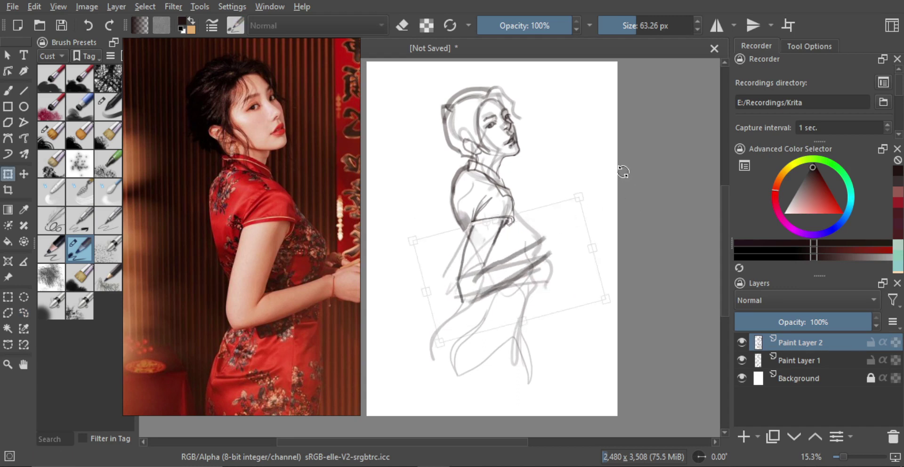
left_click_drag(562, 223, 564, 219)
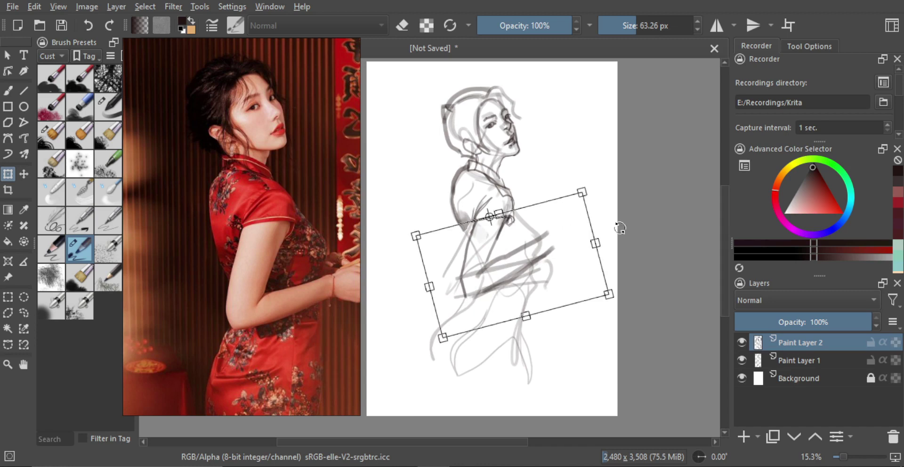
- Lasso only the forearm, rotate it clockwise about the elbow, apply the transform and return to the brush
key("l")
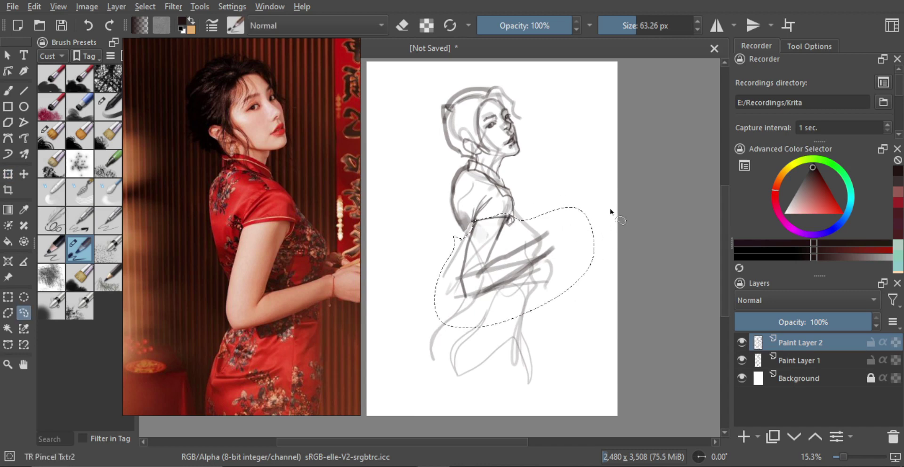
left_click(609, 209)
mouse_move(571, 212)
left_mouse_down()
mouse_move(509, 237)
mouse_move(471, 282)
mouse_move(531, 311)
mouse_move(576, 245)
mouse_move(569, 214)
left_mouse_up()
key("ctrl+t")
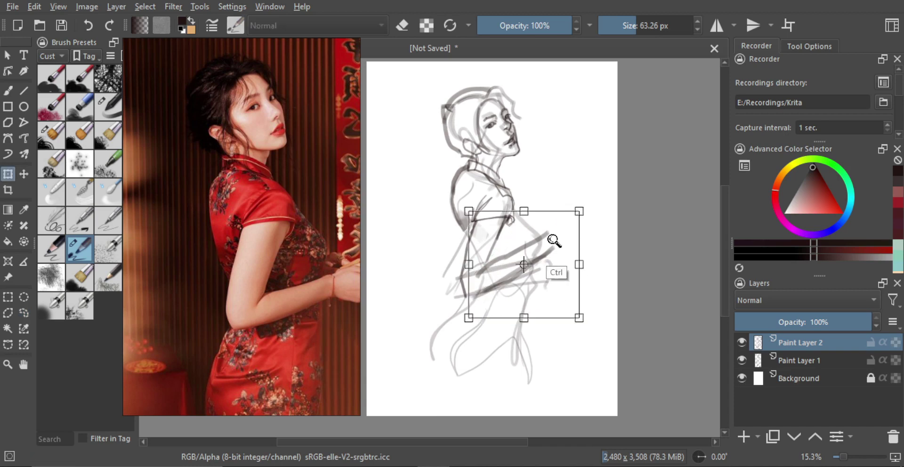
left_click_drag(625, 221, 625, 256)
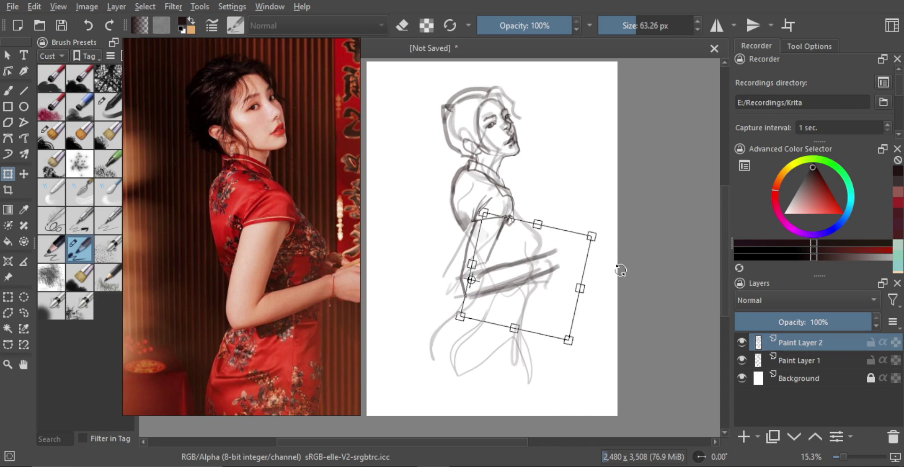
key("Return")
key("b")
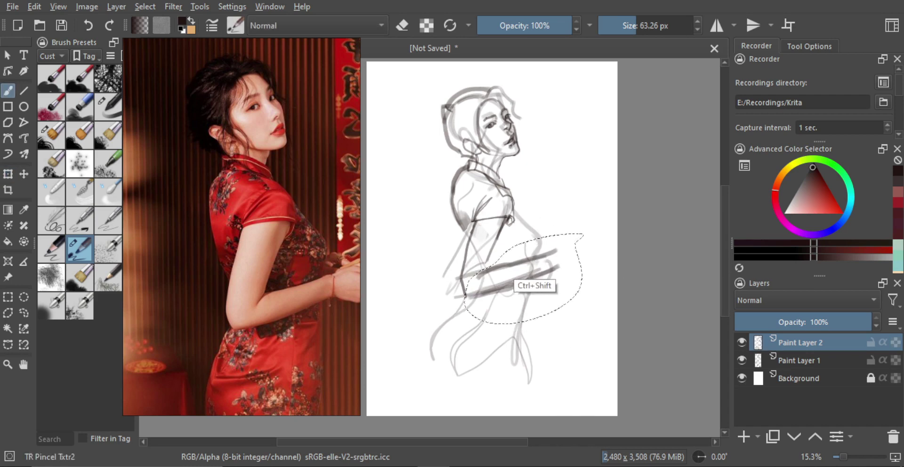
- Reframe the reference on her arms and draw the chest contour from the collar down to the forearm with a 65.13 px brush
left_click_drag(548, 237, 540, 240)
scroll(318, 286, "down", 2)
left_click_drag(320, 287, 285, 284)
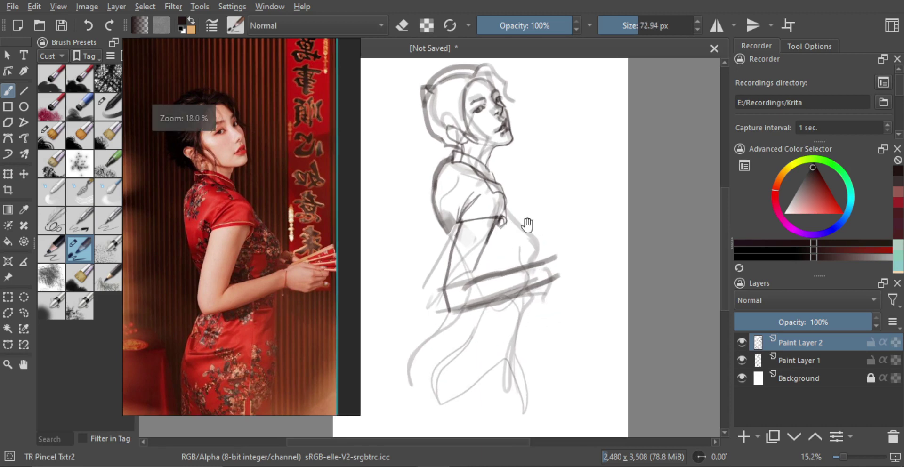
scroll(533, 219, "up", 1)
mouse_move(522, 196)
left_mouse_down()
mouse_move(556, 227)
mouse_move(549, 251)
left_mouse_up()
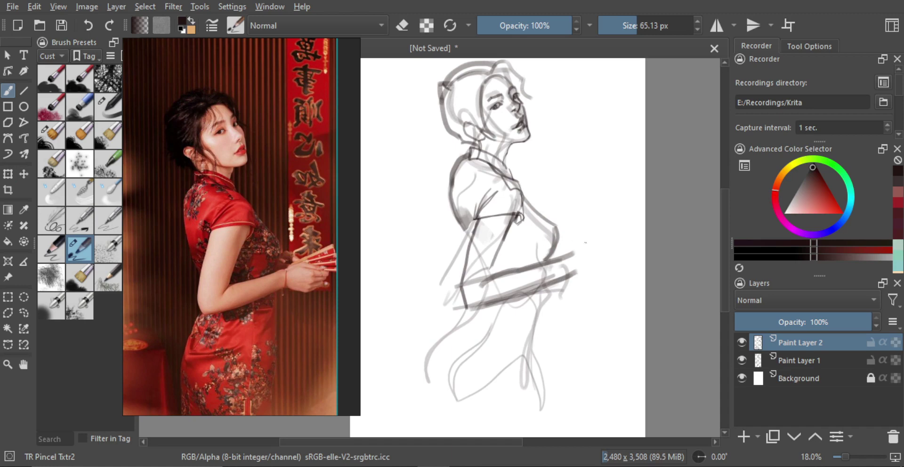
- Sketch the hand's angular outline beyond the wrist, undoing misplaced strokes and erasing the overlapping lines at the wrist
key("bracketright")
mouse_move(551, 258)
left_mouse_down()
mouse_move(568, 263)
mouse_move(555, 286)
left_mouse_up()
mouse_move(551, 258)
left_mouse_down()
mouse_move(580, 245)
mouse_move(593, 252)
mouse_move(569, 254)
mouse_move(605, 256)
mouse_move(576, 289)
mouse_move(554, 284)
mouse_move(584, 283)
left_mouse_up()
key("ctrl+z")
key("ctrl+z")
key("e")
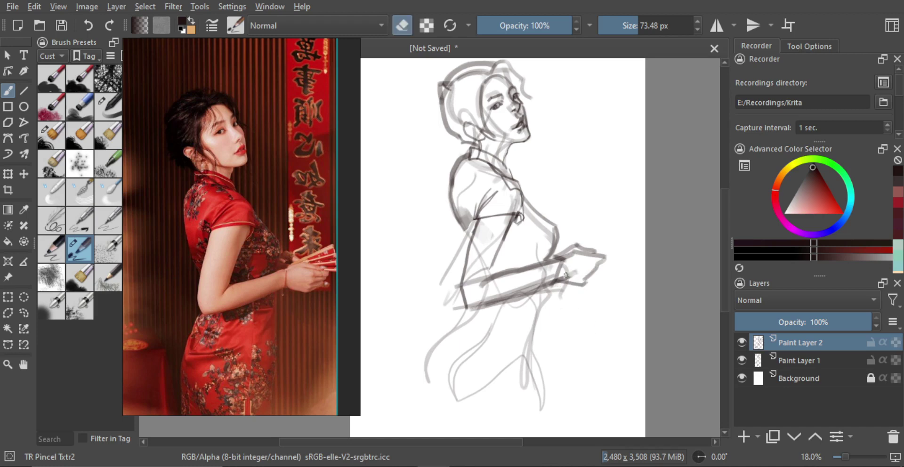
key("e")
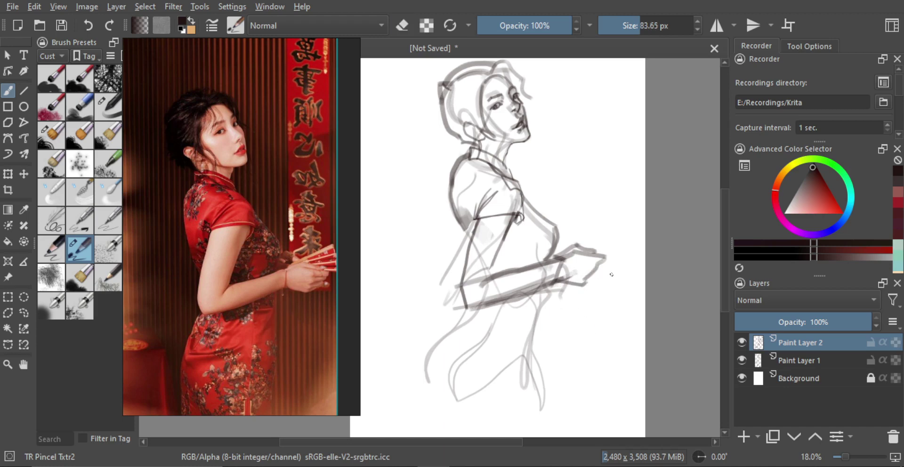
- Extend the hand outline to a pointed fingertip shape and close its lower edge
mouse_move(595, 257)
left_mouse_down()
mouse_move(616, 259)
mouse_move(585, 283)
left_mouse_up()
left_click_drag(603, 257, 595, 300)
left_click_drag(594, 300, 576, 300)
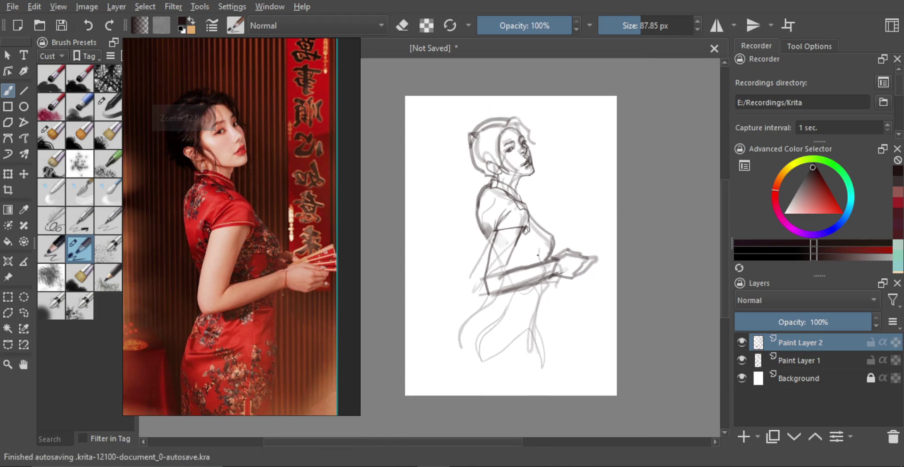
- Draw the dress's front edge, a diagonal fold and the curve under the hip below the forearm
mouse_move(515, 311)
left_mouse_down()
mouse_move(501, 344)
mouse_move(535, 288)
mouse_move(537, 369)
left_mouse_up()
key("ctrl+z")
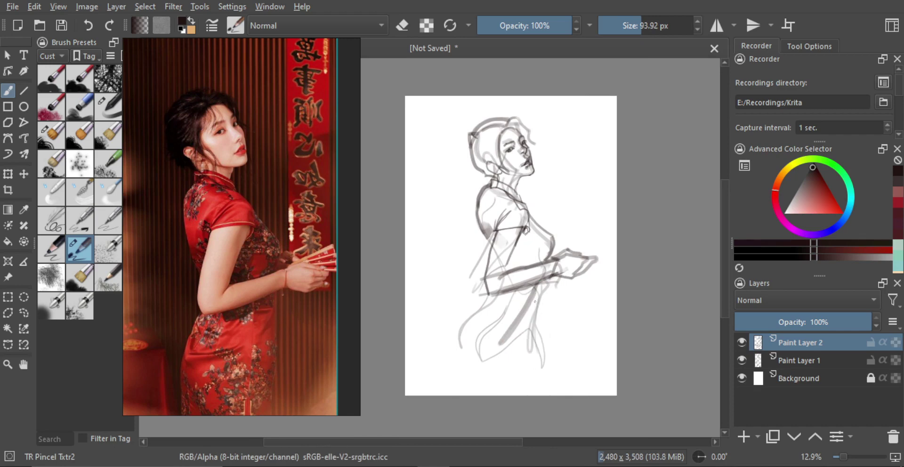
mouse_move(535, 293)
left_mouse_down()
mouse_move(538, 335)
mouse_move(537, 293)
left_mouse_up()
left_click_drag(480, 340, 483, 340)
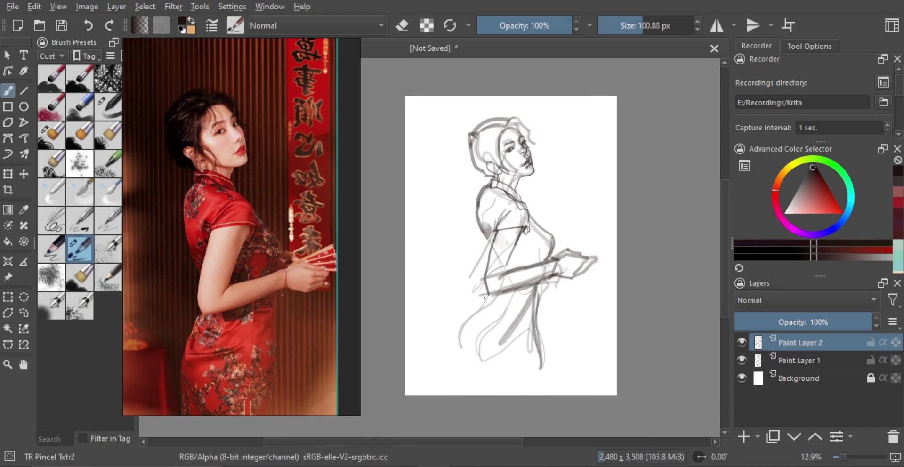
mouse_move(522, 295)
left_mouse_down()
mouse_move(463, 340)
mouse_move(471, 318)
left_mouse_up()
key("ctrl+z")
left_click_drag(476, 339, 468, 324)
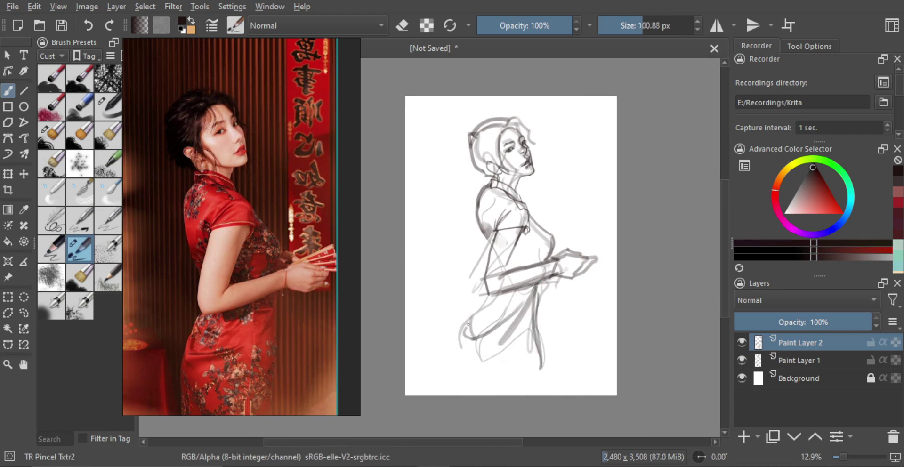
- Enlarge the brush to 115.87 px and draw the back contour of the hips from the elbow down, undoing misplaced strokes
key("]")
key("]")
mouse_move(484, 289)
left_mouse_down()
mouse_move(455, 328)
mouse_move(455, 360)
left_mouse_up()
key("ctrl+z")
key("ctrl+z")
left_click_drag(457, 327, 458, 368)
left_click_drag(473, 307, 455, 364)
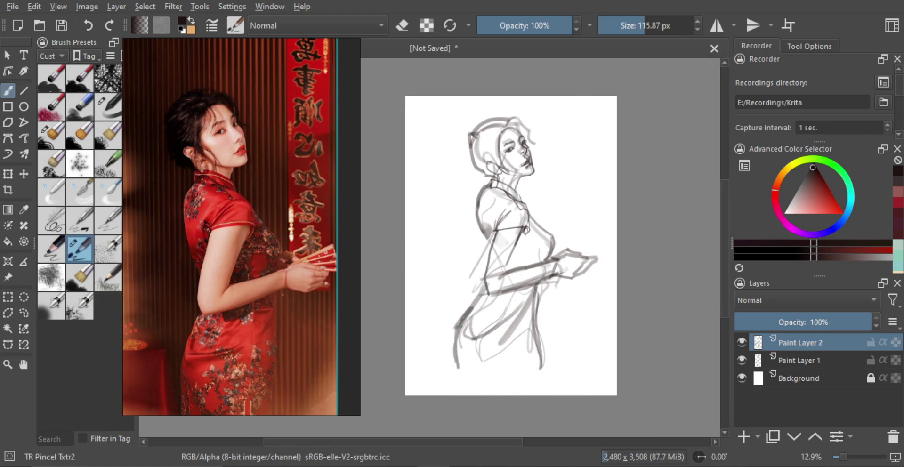
- Check the sketch with Paint Layer 1 briefly hidden and try a contour stroke along the back behind the upper arm
left_click(741, 360)
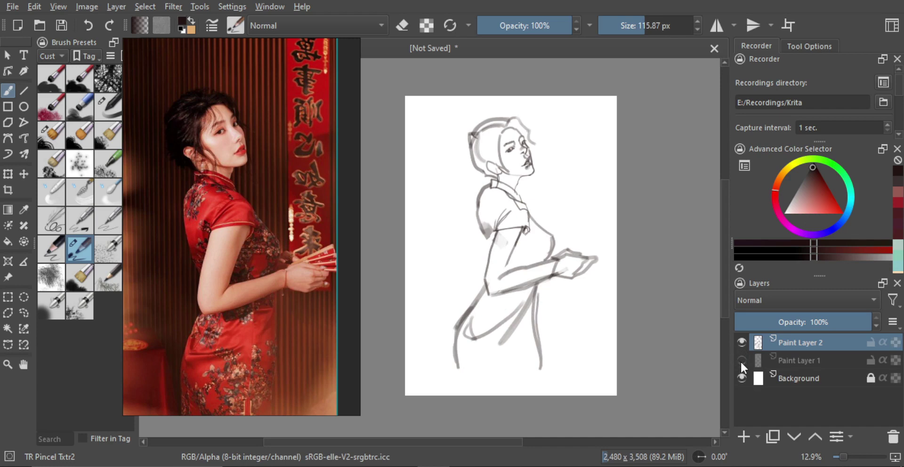
left_click(741, 360)
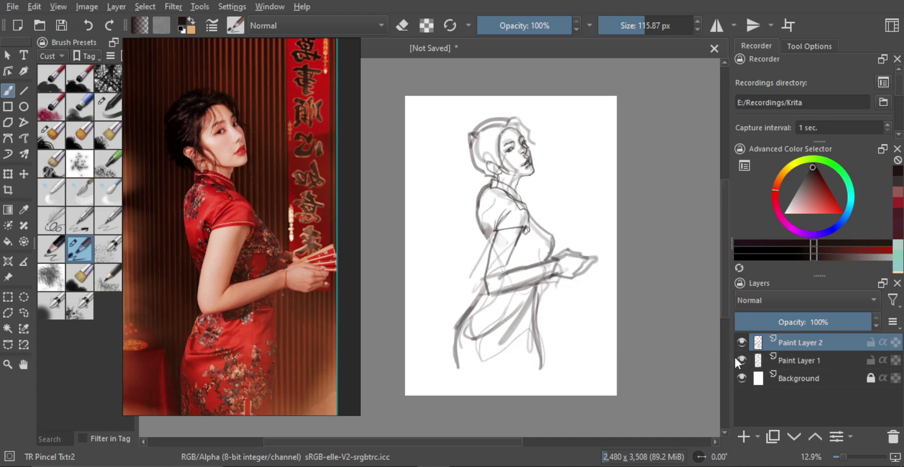
left_click_drag(476, 209, 489, 251)
key("ctrl+z")
mouse_move(477, 206)
left_mouse_down()
mouse_move(483, 259)
mouse_move(485, 252)
left_mouse_up()
key("ctrl+z")
- Mirror the canvas view and lower the opacity of Paint Layer 1 to 32%
key("m")
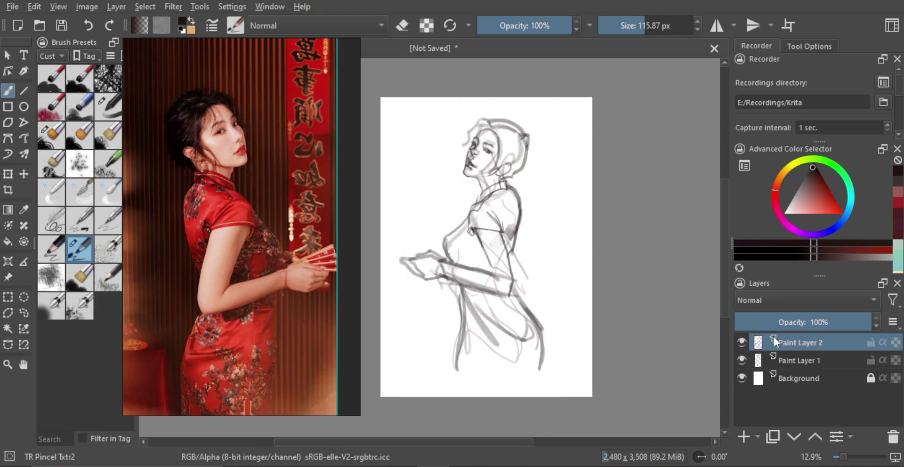
left_click(798, 360)
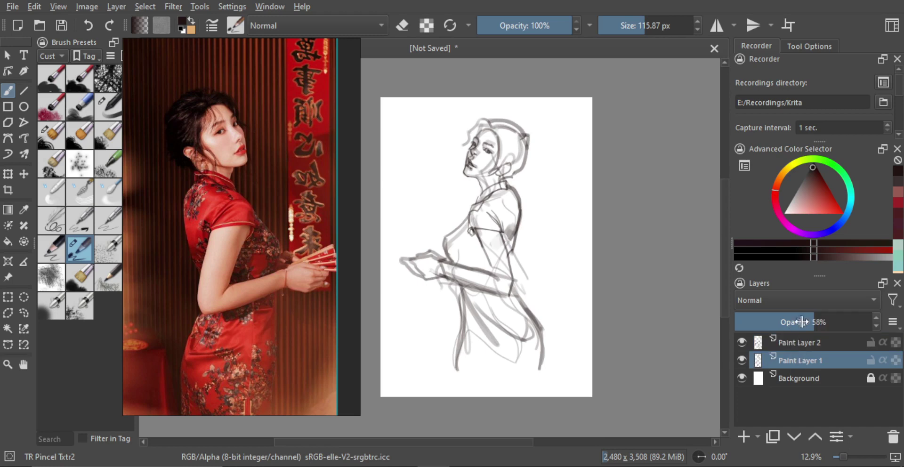
left_click_drag(800, 322, 779, 323)
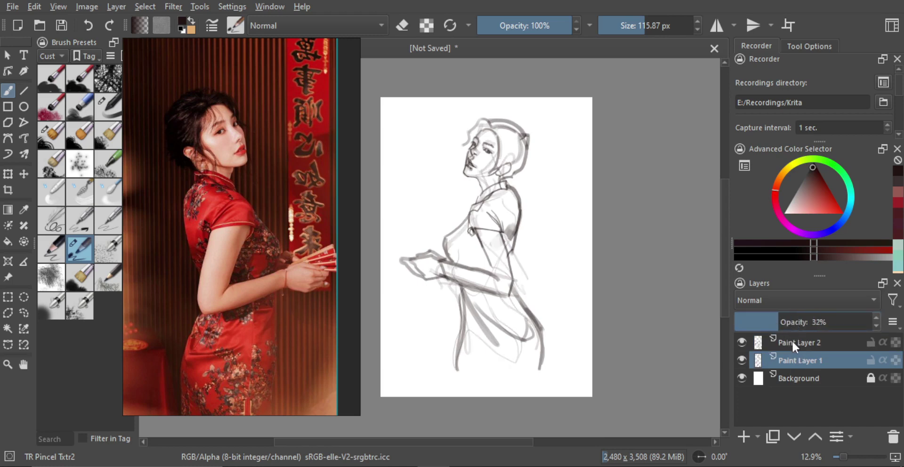
- Merge Paint Layer 2 down into Paint Layer 1 and hide the merged layer
left_click(793, 341)
key("ctrl+e")
left_click(741, 342)
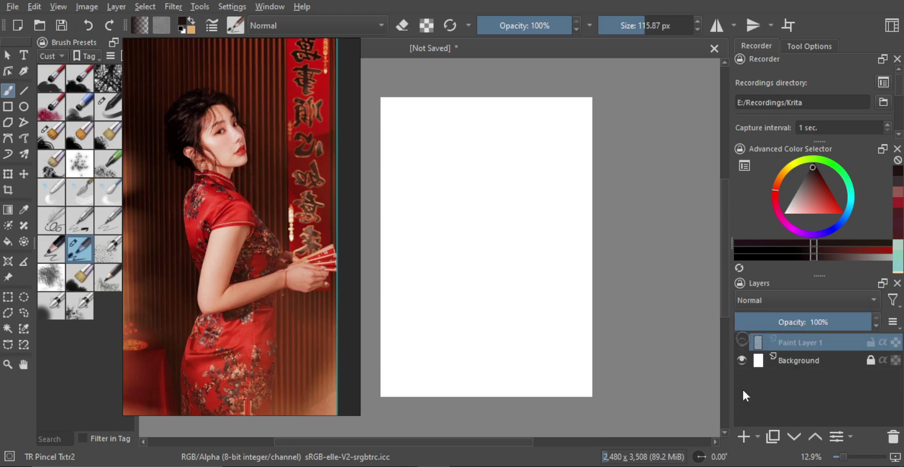
- Add a new paint layer and enlarge the reference photo of the blonde woman in a dark blazer with hands on her head
left_click(743, 436)
scroll(283, 259, "down", 3)
scroll(282, 259, "down", 5)
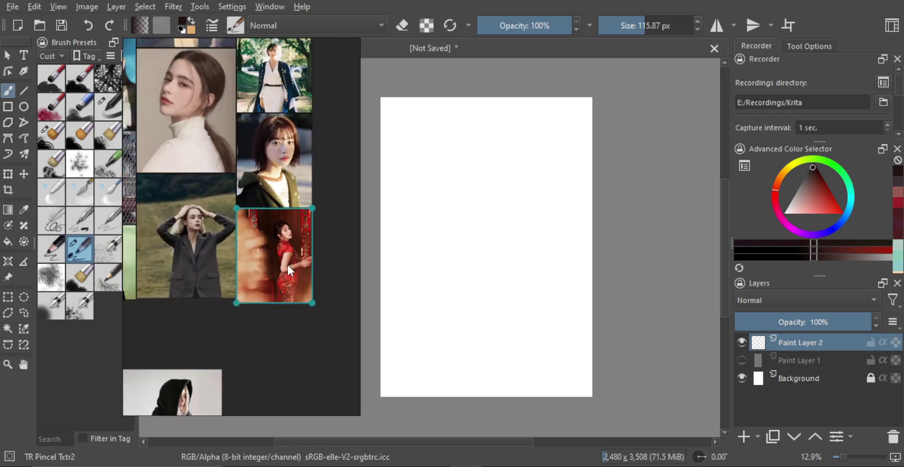
left_click(261, 262)
scroll(262, 261, "up", 3)
mouse_move(271, 231)
left_mouse_down()
mouse_move(217, 224)
mouse_move(267, 239)
left_mouse_up()
scroll(251, 226, "down", 2)
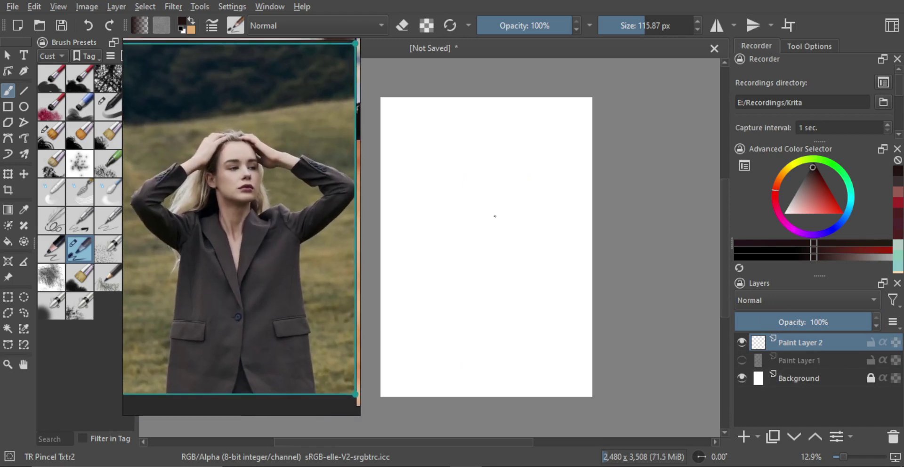
- Sketch the new figure's face outline and ear, and place the eyes, nose and mouth
left_click_drag(491, 211, 516, 192)
mouse_move(522, 193)
left_mouse_down()
mouse_move(540, 192)
mouse_move(538, 200)
left_mouse_up()
mouse_move(537, 202)
left_mouse_down()
mouse_move(544, 207)
mouse_move(531, 172)
left_mouse_up()
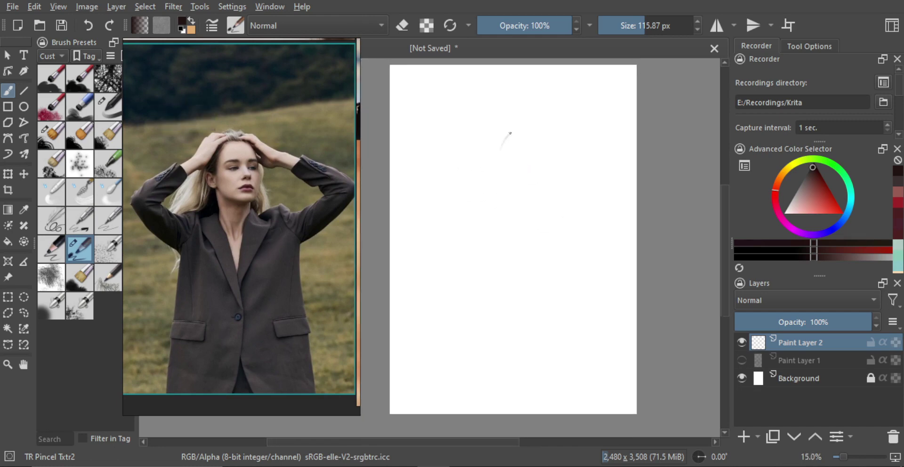
mouse_move(510, 133)
left_mouse_down()
mouse_move(543, 185)
mouse_move(545, 178)
mouse_move(512, 197)
left_mouse_up()
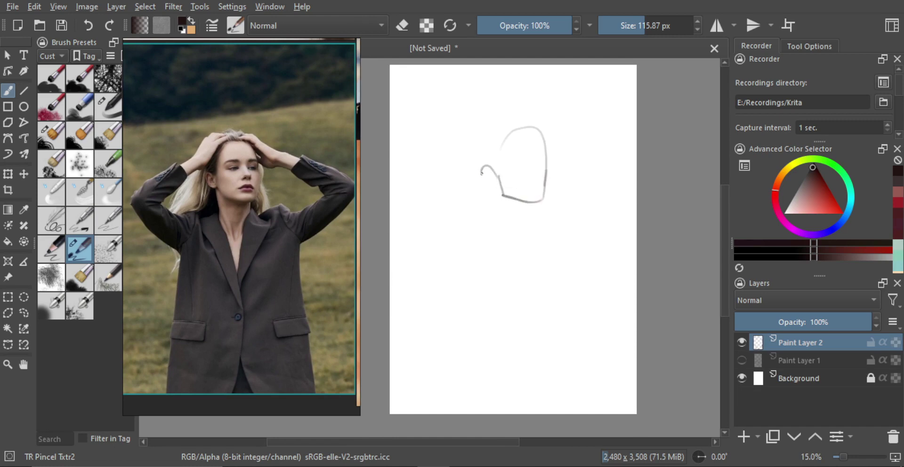
left_click_drag(481, 172, 492, 181)
left_click_drag(503, 152, 509, 158)
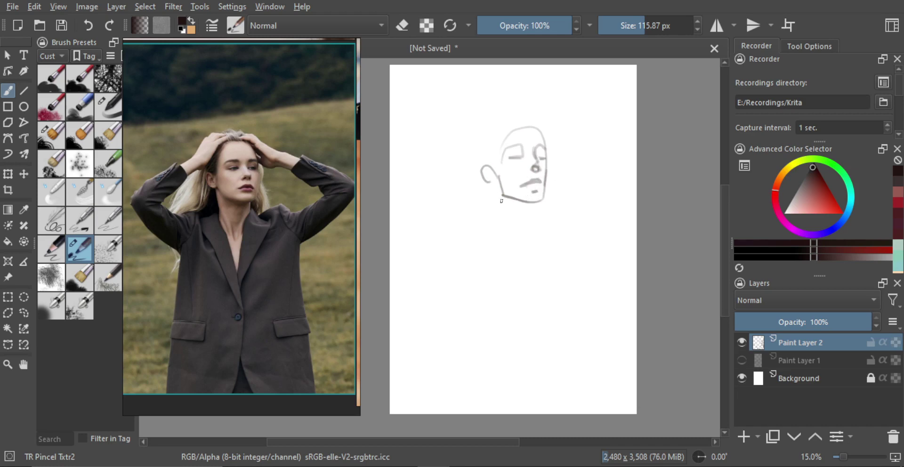
- Draw the neck lines, the left-hand shoulder and the lower edge of the raised upper arm
left_click_drag(532, 203, 517, 250)
mouse_move(492, 188)
left_mouse_down()
mouse_move(507, 258)
mouse_move(523, 243)
left_mouse_up()
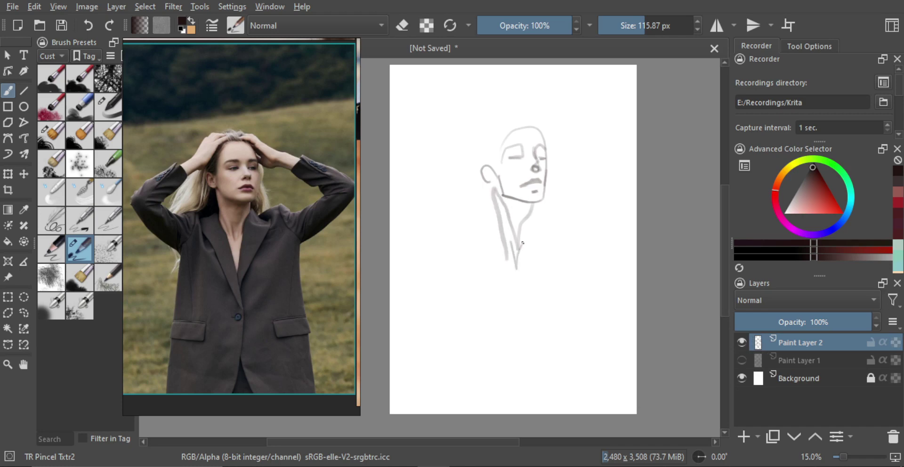
mouse_move(492, 192)
left_mouse_down()
mouse_move(466, 225)
mouse_move(496, 223)
mouse_move(467, 215)
mouse_move(453, 227)
left_mouse_up()
left_click_drag(416, 187, 460, 229)
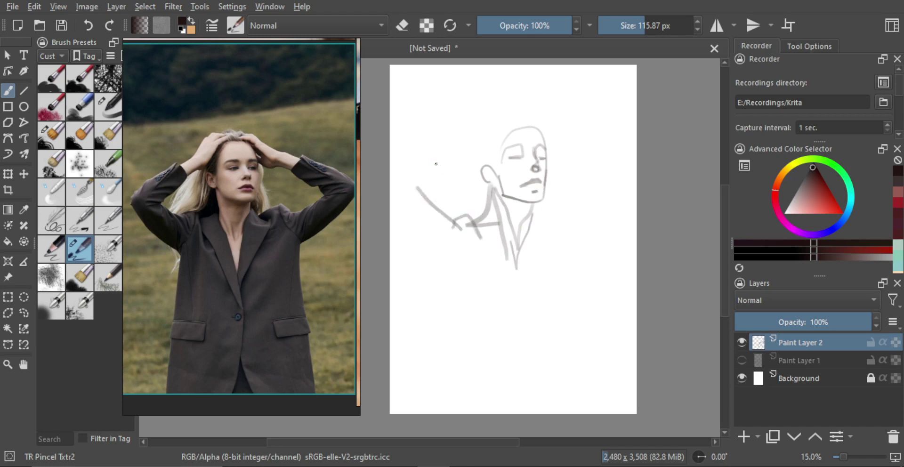
- Draw both raised forearms and the hands resting on top of the head, undoing a misplaced stroke
mouse_move(405, 186)
left_mouse_down()
mouse_move(469, 147)
mouse_move(503, 111)
mouse_move(478, 110)
mouse_move(462, 136)
mouse_move(419, 163)
left_mouse_up()
mouse_move(495, 109)
left_mouse_down()
mouse_move(514, 104)
mouse_move(504, 114)
mouse_move(556, 136)
left_mouse_up()
mouse_move(521, 105)
left_mouse_down()
mouse_move(538, 111)
mouse_move(568, 143)
mouse_move(552, 145)
mouse_move(535, 128)
left_mouse_up()
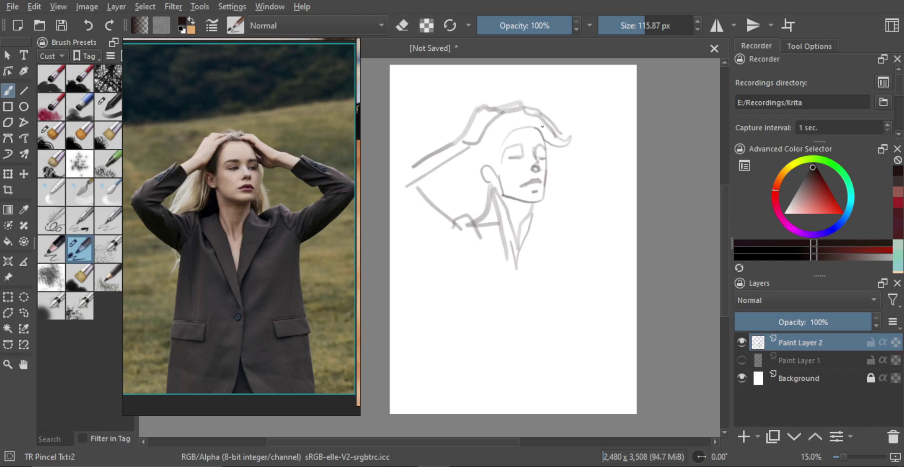
key("ctrl+z")
mouse_move(552, 111)
left_mouse_down()
mouse_move(594, 148)
mouse_move(582, 149)
mouse_move(630, 175)
left_mouse_up()
- Enlarge the brush to 146.98 px and draw the right-hand shoulder and the underside of its raised arm
key("bracketright")
key("bracketright")
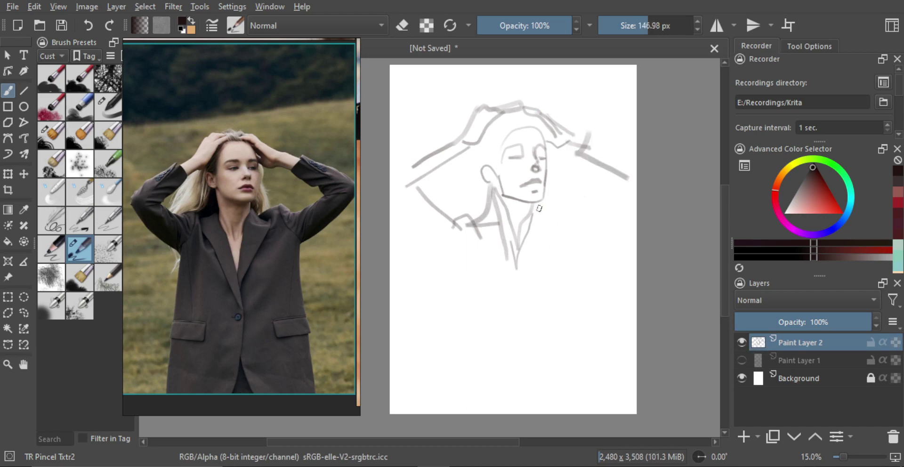
mouse_move(524, 243)
left_mouse_down()
mouse_move(552, 224)
mouse_move(547, 217)
mouse_move(559, 229)
mouse_move(553, 213)
mouse_move(562, 207)
mouse_move(589, 213)
mouse_move(635, 189)
left_mouse_up()
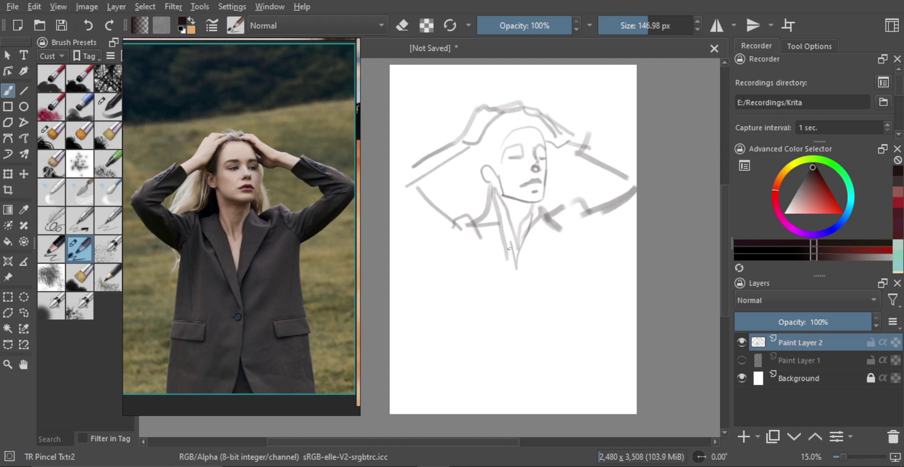
- Draw the blazer's V-shaped neckline below the neck with a smaller brush of about 124 px, undoing failed strokes
left_click_drag(498, 220, 527, 302)
key("ctrl+z")
key("bracketleft")
left_click_drag(494, 220, 528, 307)
key("ctrl+z")
mouse_move(495, 228)
left_mouse_down()
mouse_move(526, 323)
mouse_move(534, 217)
left_mouse_up()
key("bracketleft")
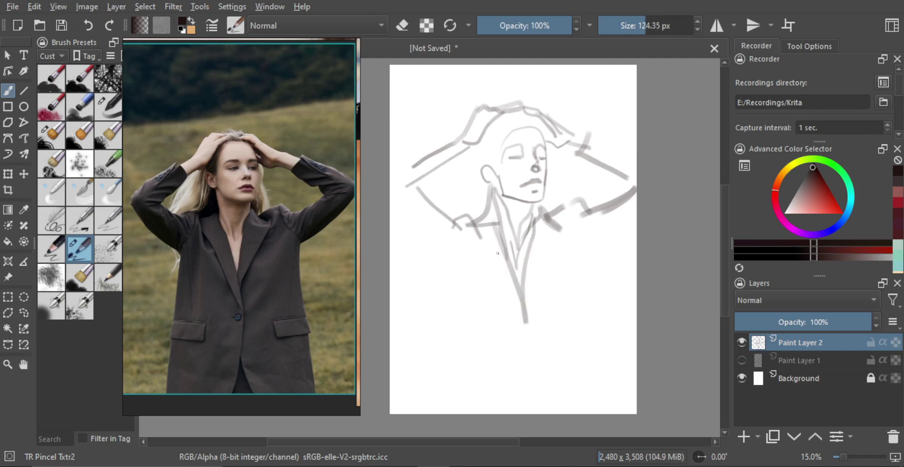
- Draw the outer edges of both blazer lapels and extend the front closing line downwards
mouse_move(473, 233)
left_mouse_down()
mouse_move(520, 314)
mouse_move(525, 351)
left_mouse_up()
left_click_drag(529, 382, 529, 386)
left_click_drag(526, 325, 559, 227)
- Draw the blazer's left-hand side, both armpit areas and the sleeve folds around the left-hand elbow
mouse_move(468, 220)
left_mouse_down()
mouse_move(458, 269)
mouse_move(467, 227)
left_mouse_up()
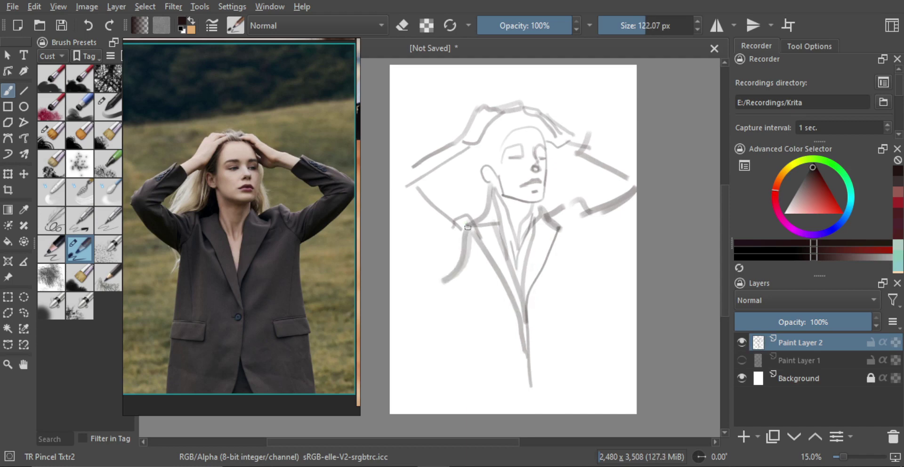
mouse_move(433, 280)
left_mouse_down()
mouse_move(406, 385)
mouse_move(429, 292)
left_mouse_up()
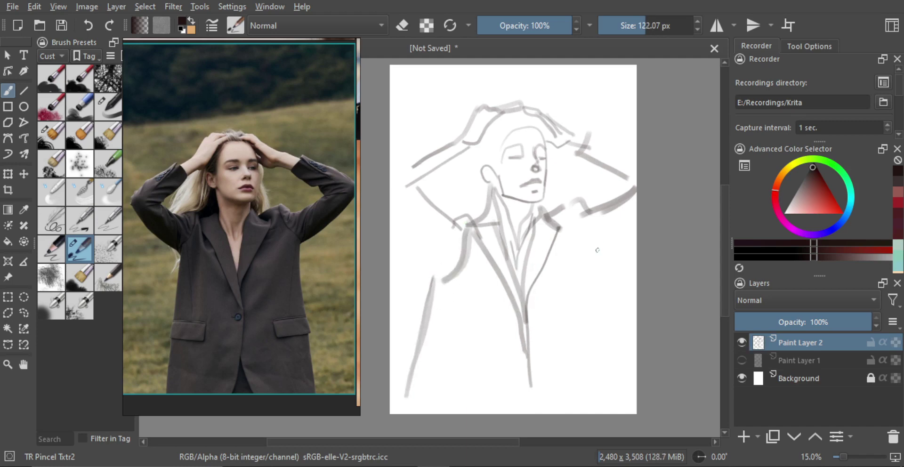
mouse_move(572, 214)
left_mouse_down()
mouse_move(597, 265)
mouse_move(612, 204)
mouse_move(621, 223)
mouse_move(600, 254)
mouse_move(621, 235)
left_mouse_up()
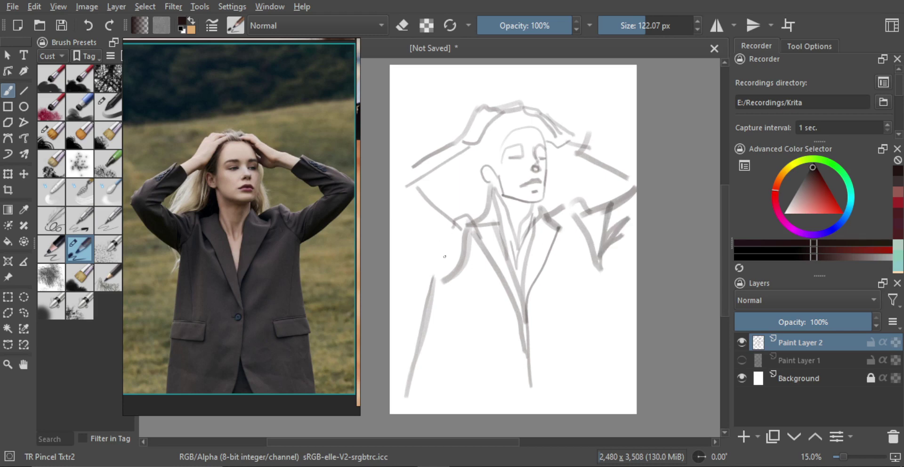
left_click_drag(443, 225, 436, 277)
mouse_move(444, 227)
left_mouse_down()
mouse_move(441, 264)
mouse_move(398, 196)
mouse_move(436, 258)
left_mouse_up()
key("ctrl+z")
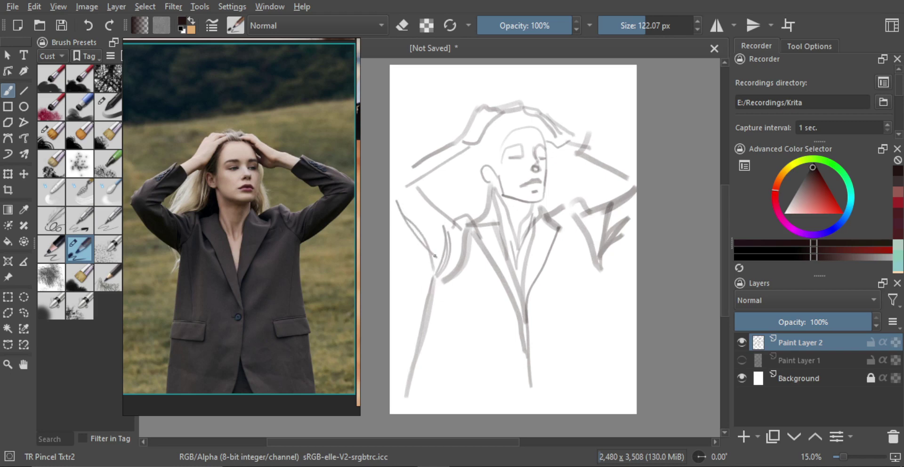
left_click_drag(402, 218, 436, 258)
- Stroke in the hair swept back from the forehead and the lock beside the right-hand cheek, undoing misplaced strokes
left_click_drag(509, 187, 514, 188)
mouse_move(517, 127)
left_mouse_down()
mouse_move(491, 180)
mouse_move(508, 133)
mouse_move(497, 171)
left_mouse_up()
key("ctrl+z")
mouse_move(497, 172)
left_mouse_down()
mouse_move(518, 126)
mouse_move(543, 134)
mouse_move(520, 111)
mouse_move(522, 129)
mouse_move(490, 155)
mouse_move(491, 169)
left_mouse_up()
key("ctrl+z")
left_click_drag(511, 130, 497, 170)
mouse_move(497, 170)
left_mouse_down()
mouse_move(491, 157)
mouse_move(482, 160)
mouse_move(506, 129)
left_mouse_up()
left_click_drag(490, 131, 509, 123)
mouse_move(535, 165)
left_mouse_down()
mouse_move(551, 177)
mouse_move(558, 214)
left_mouse_up()
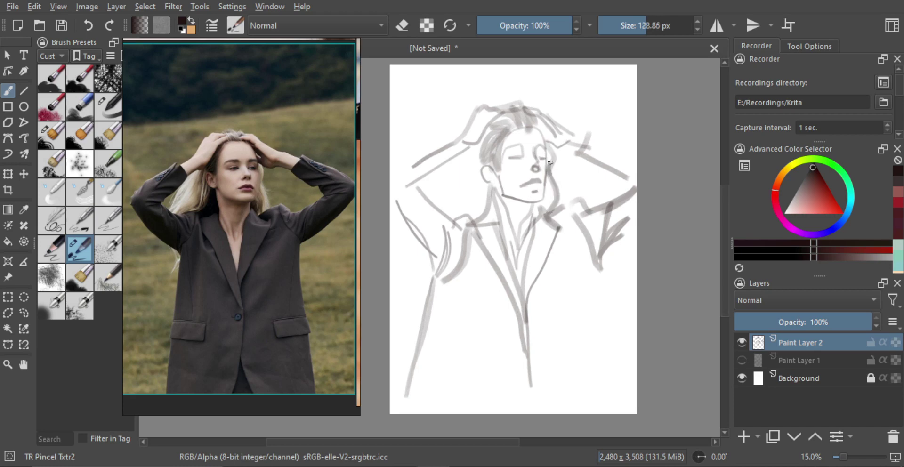
- Draw long wavy hair strands falling from behind the ear to the left-hand shoulder
left_click_drag(482, 183, 465, 223)
left_click_drag(474, 185, 472, 185)
left_click_drag(471, 154, 454, 223)
left_click_drag(473, 168, 455, 223)
left_click_drag(474, 169, 466, 212)
- Reduce the brush size and add outer hair strands behind the left-hand forearm and below the left-hand armpit
key("bracketleft")
key("bracketleft")
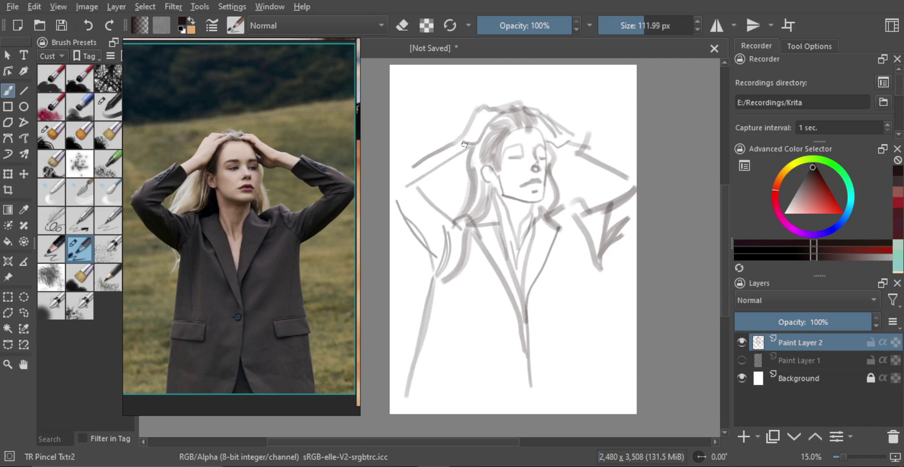
mouse_move(468, 143)
left_mouse_down()
mouse_move(433, 216)
mouse_move(450, 182)
left_mouse_up()
left_click_drag(424, 256, 427, 293)
mouse_move(431, 266)
left_mouse_down()
mouse_move(414, 306)
mouse_move(428, 295)
left_mouse_up()
- Draw the blazer's right-hand side down from the armpit and add the cuff and sleeve edges on the left-hand forearm
left_click_drag(585, 296, 617, 386)
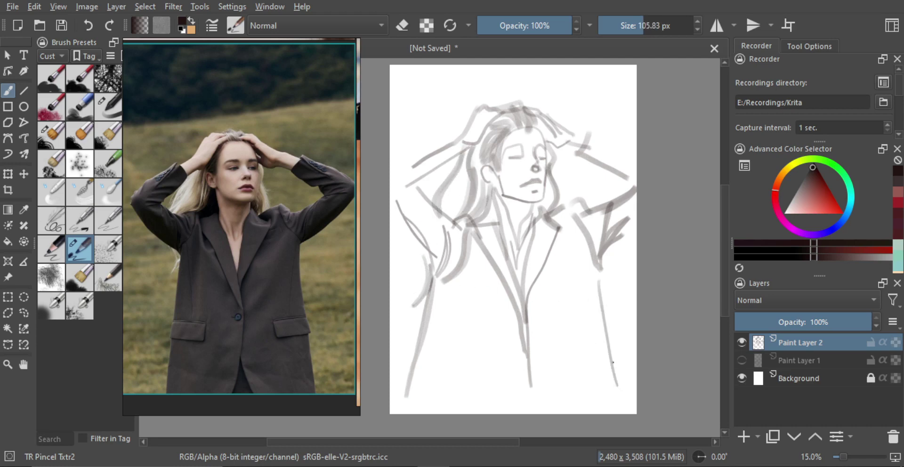
key("ctrl+z")
left_click_drag(602, 271, 625, 397)
left_click_drag(625, 398, 596, 265)
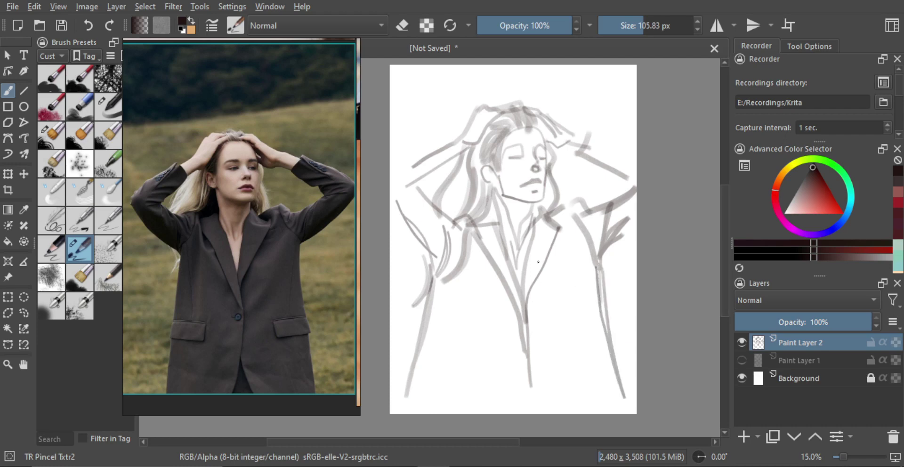
mouse_move(426, 143)
left_mouse_down()
mouse_move(445, 162)
mouse_move(396, 182)
mouse_move(398, 193)
left_mouse_up()
key("ctrl+z")
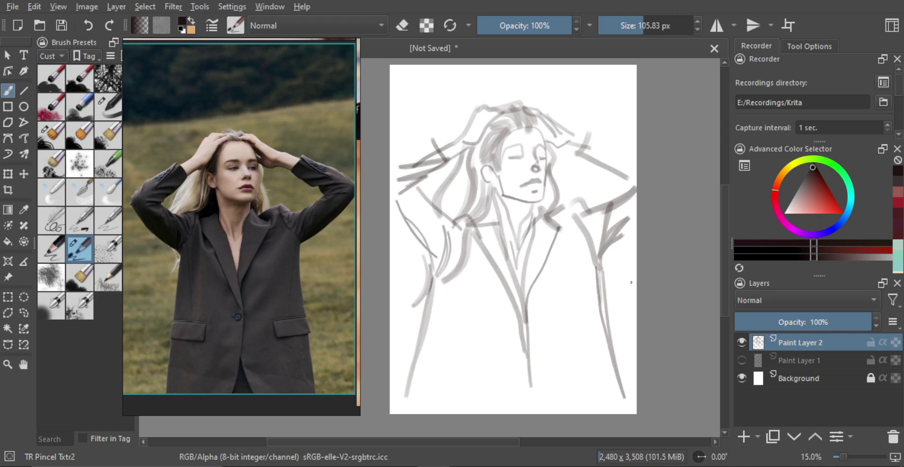
- Enlarge the face in the reference photo and outline the eyelids and irises of both eyes with a brush of about 50 px
scroll(537, 162, "up", 5)
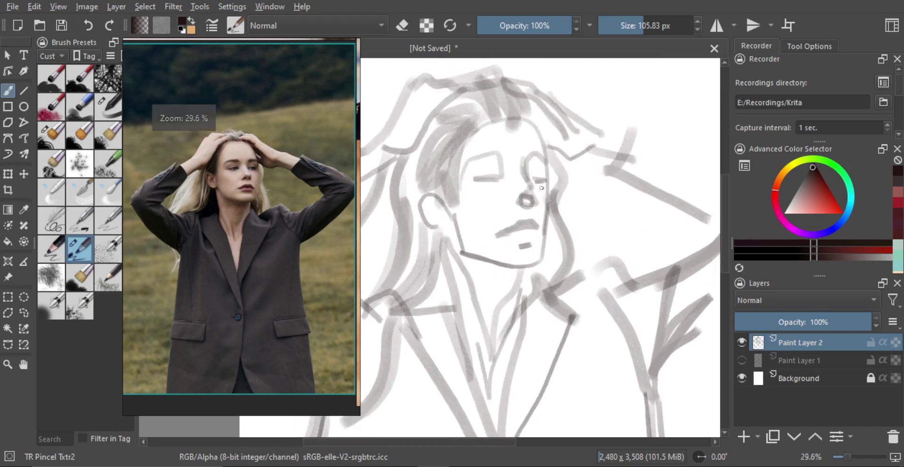
scroll(555, 168, "up", 2)
left_click_drag(541, 170, 536, 169)
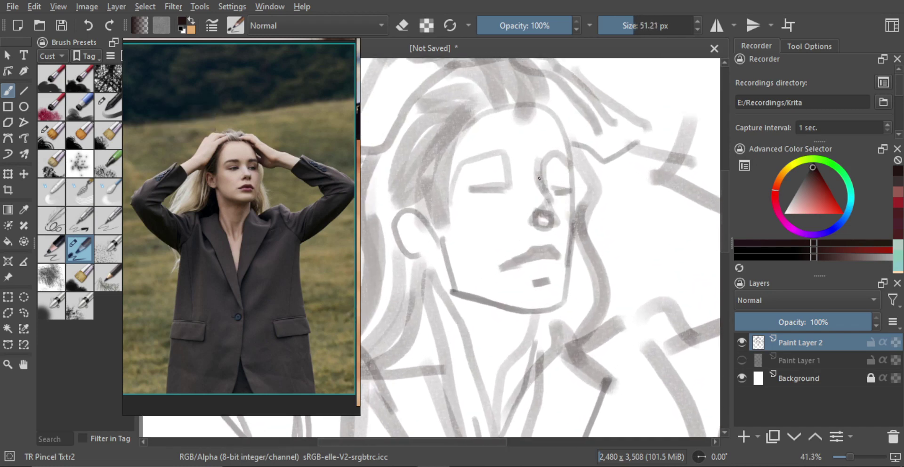
mouse_move(252, 190)
left_mouse_down()
mouse_move(277, 173)
mouse_move(288, 199)
left_mouse_up()
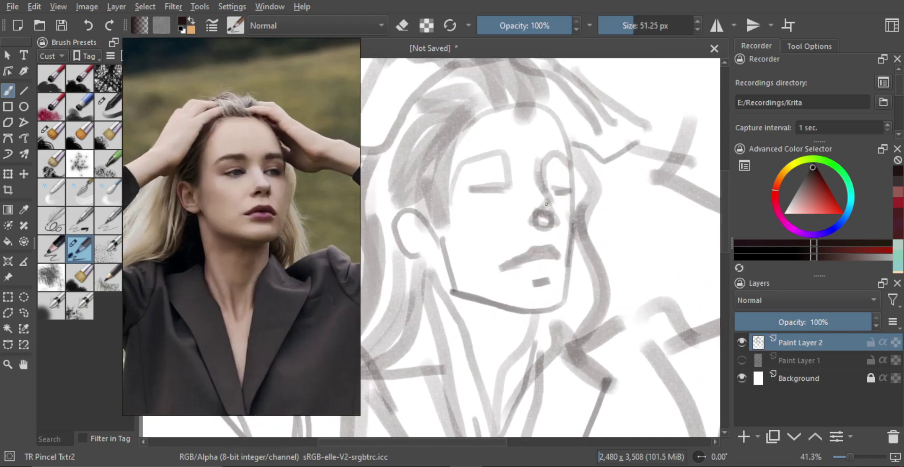
left_click_drag(520, 199, 537, 182)
mouse_move(550, 183)
left_mouse_down()
mouse_move(561, 196)
mouse_move(539, 172)
mouse_move(530, 185)
mouse_move(538, 183)
left_mouse_up()
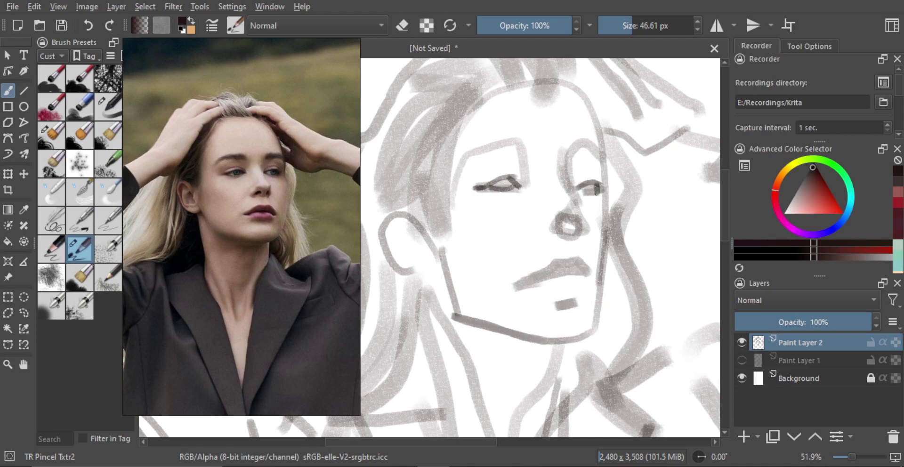
mouse_move(597, 192)
left_mouse_down()
mouse_move(579, 194)
mouse_move(591, 183)
left_mouse_up()
- Darken the irises and lash lines of both eyes
key("ctrl+space")
key("bracketleft")
key("bracketright")
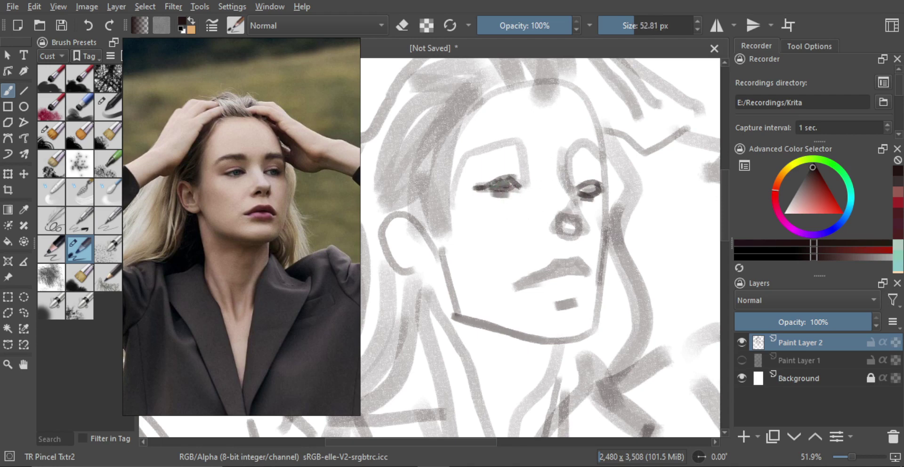
left_click_drag(588, 191, 592, 188)
- Shade the inner corners of both eye sockets beside the nose bridge
key("bracketright")
mouse_move(507, 154)
left_mouse_down()
mouse_move(528, 149)
mouse_move(523, 161)
mouse_move(533, 162)
left_mouse_up()
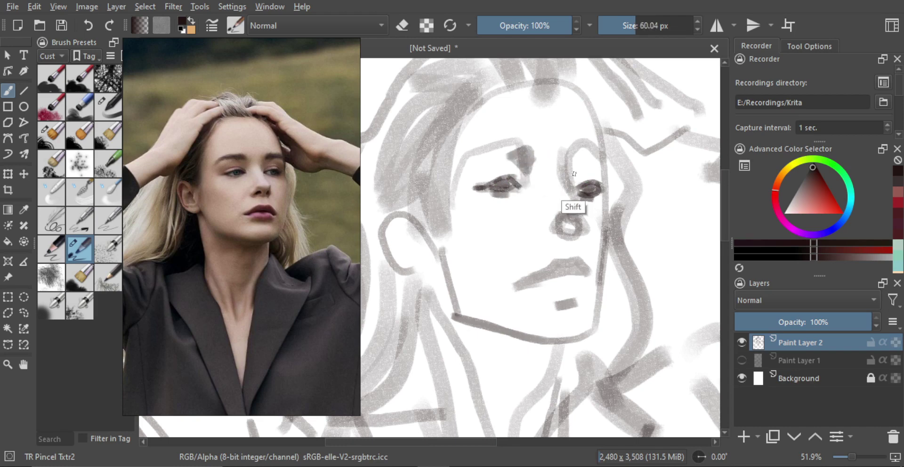
left_click_drag(567, 189, 563, 189, "shift")
mouse_move(580, 157)
left_mouse_down()
mouse_move(572, 172)
mouse_move(574, 160)
left_mouse_up()
- Paint two short dark eyebrows above the eyes with a brush of about 60 px
key("bracketright")
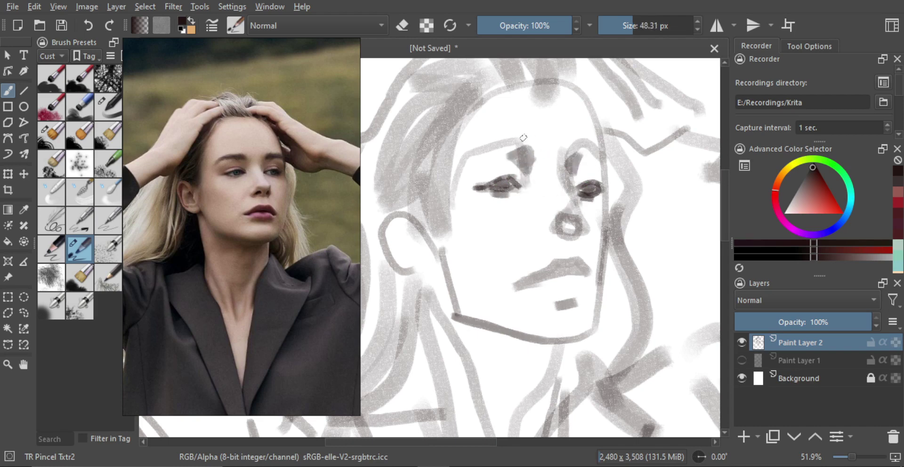
left_click_drag(483, 147, 494, 151)
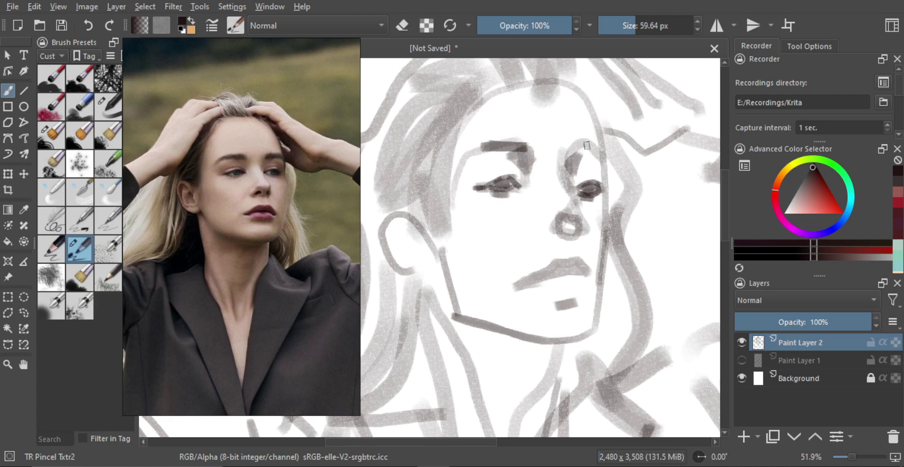
left_click_drag(572, 152, 599, 148)
key("ctrl+z")
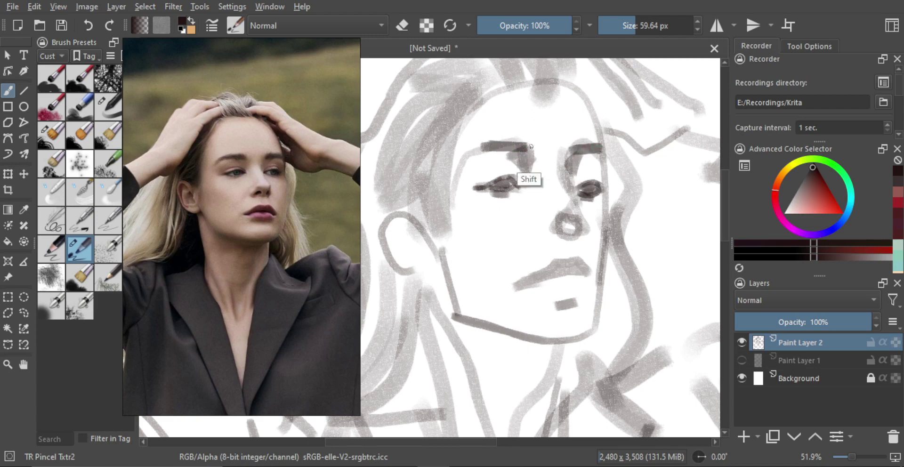
- Shade the outer parts of both eye sockets and extend the left-hand eyebrow outward in a curve
left_click_drag(530, 147, 476, 137)
mouse_move(470, 176)
left_mouse_down()
mouse_move(491, 180)
mouse_move(476, 176)
mouse_move(475, 184)
mouse_move(469, 174)
left_mouse_up()
key("ctrl+z")
key("bracketleft")
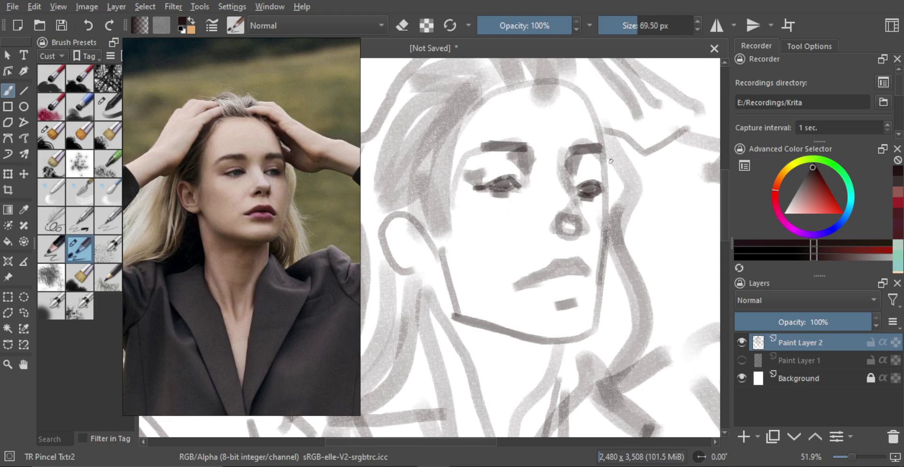
key("ctrl+z")
left_click_drag(598, 164, 608, 184)
mouse_move(500, 174)
left_mouse_down()
mouse_move(462, 165)
mouse_move(483, 144)
left_mouse_up()
key("bracketleft")
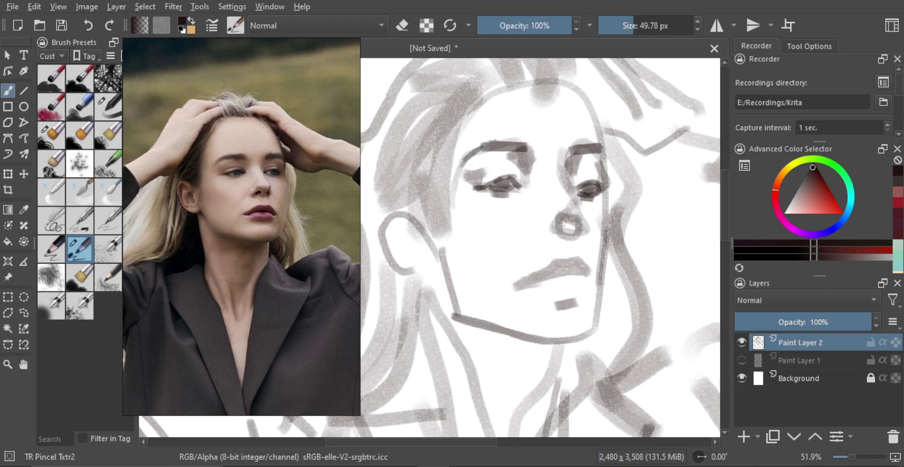
- Curve the outer edge of the right-hand eye socket and darken the face contour from forehead to brow, undoing misplaced strokes
left_click_drag(601, 151, 614, 194)
key("ctrl+z")
key("ctrl+z")
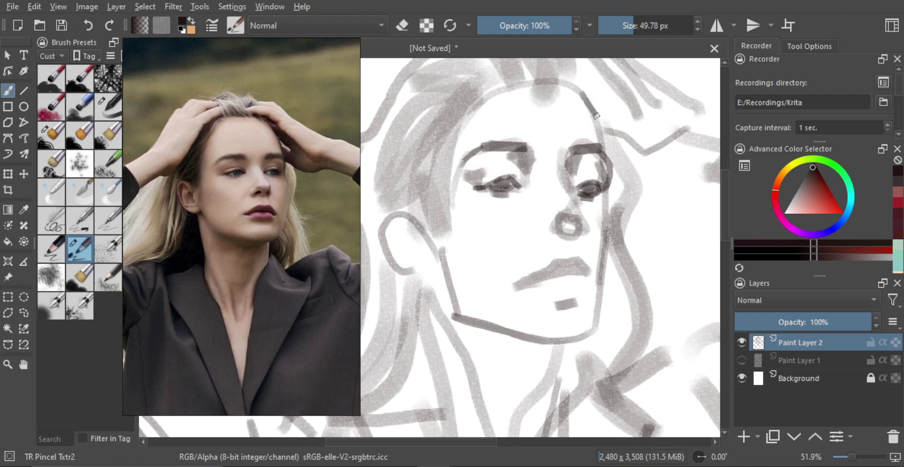
left_click_drag(581, 93, 608, 166)
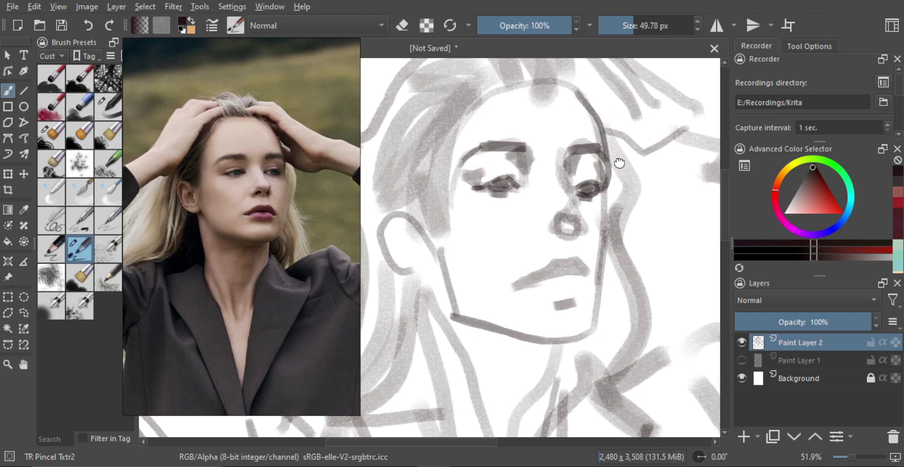
- Draw the arc above the nose tip, erase the left-hand side of the old nose circle and shade that side of the nose
scroll(607, 169, "down", 1)
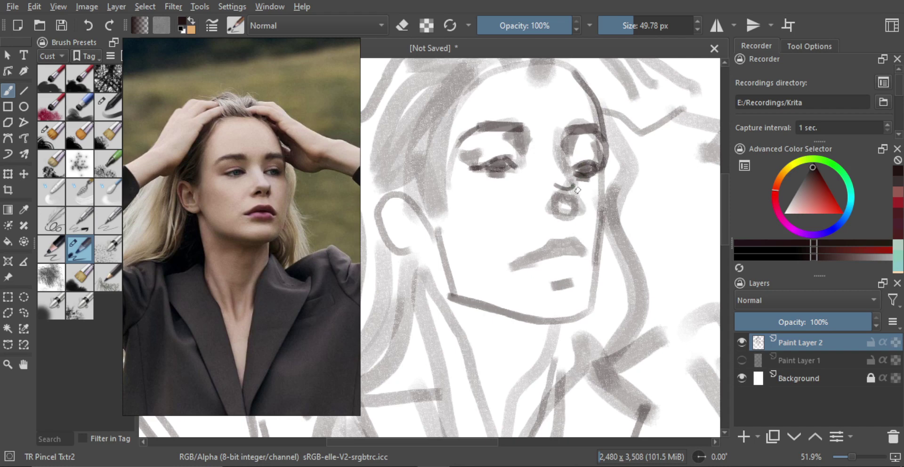
mouse_move(577, 189)
left_mouse_down()
mouse_move(583, 213)
mouse_move(568, 215)
left_mouse_up()
key("ctrl+z")
key("e")
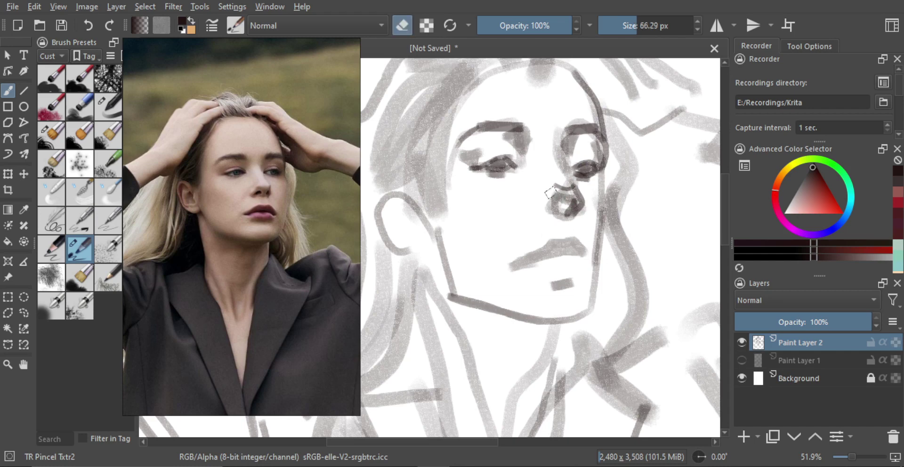
left_click_drag(561, 195, 550, 214)
key("e")
left_click_drag(557, 193, 571, 201)
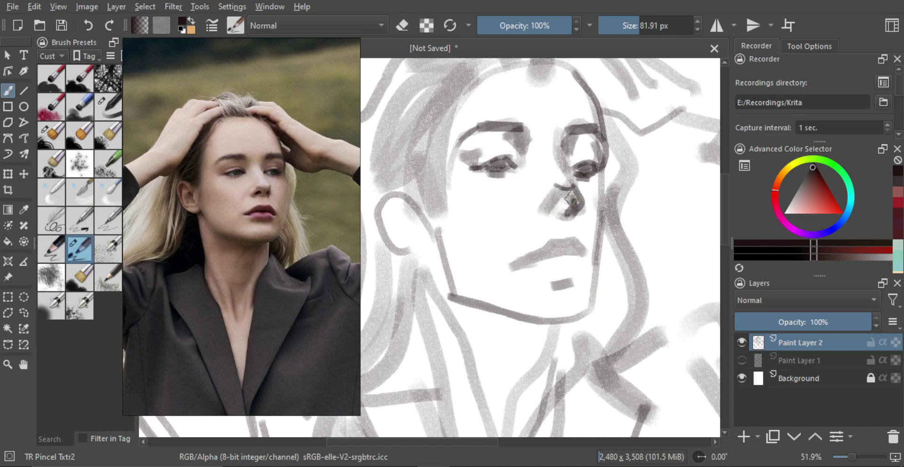
- Reduce the brush size, darken the nostrils and the underside of the nose, and stroke in the philtrum
key("bracketleft")
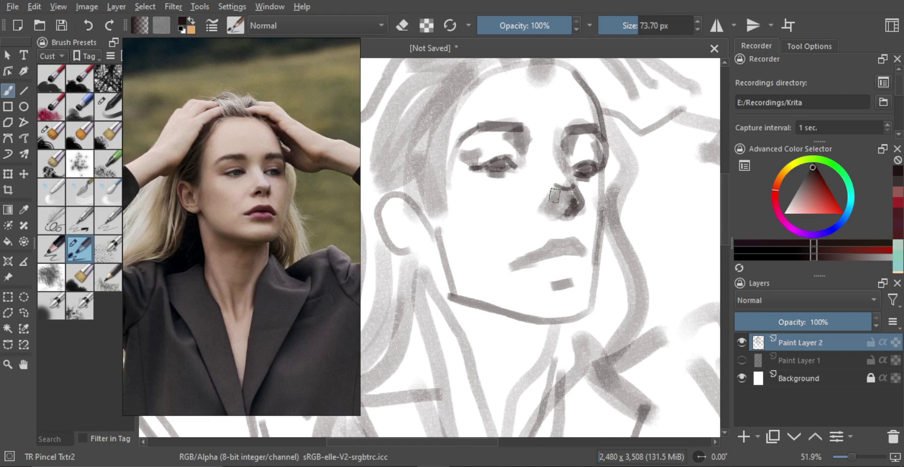
key("bracketleft")
key("bracketleft")
key("bracketleft")
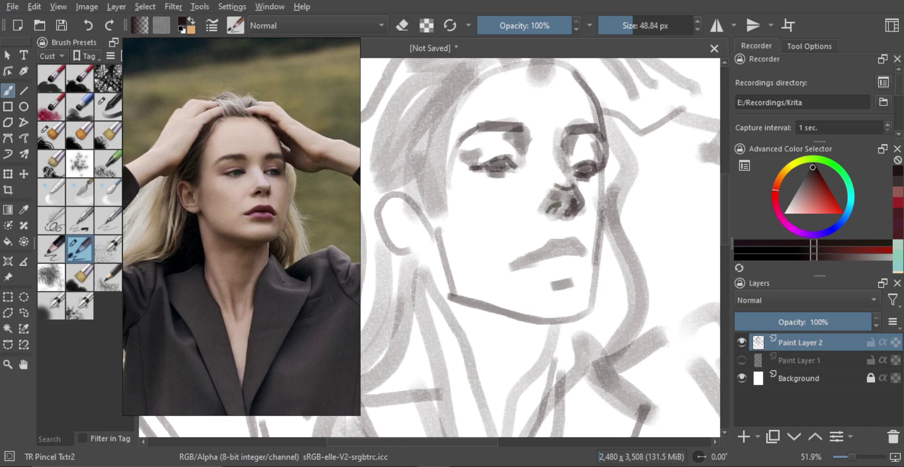
mouse_move(549, 237)
left_mouse_down("shift")
mouse_move(557, 238)
mouse_move(552, 256)
mouse_move(569, 223)
mouse_move(559, 209)
mouse_move(568, 202)
mouse_move(550, 212)
left_mouse_up("shift")
mouse_move(544, 206)
left_mouse_down()
mouse_move(545, 217)
mouse_move(571, 211)
left_mouse_up()
key("bracketleft")
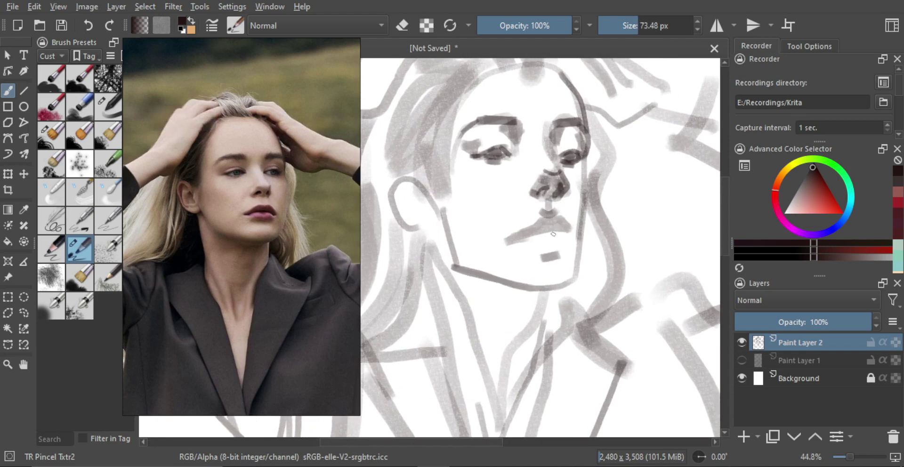
- Darken the upper lip and the line between the lips out to both mouth corners, undoing misplaced strokes
left_click_drag(552, 229, 561, 230)
key("bracketleft")
key("bracketleft")
mouse_move(540, 230)
left_mouse_down()
mouse_move(504, 241)
mouse_move(534, 232)
left_mouse_up()
key("ctrl+z")
mouse_move(550, 231)
left_mouse_down("shift")
mouse_move(558, 231)
mouse_move(534, 228)
mouse_move(548, 217)
mouse_move(570, 230)
left_mouse_up("shift")
key("ctrl+z")
key("bracketleft")
key("bracketleft")
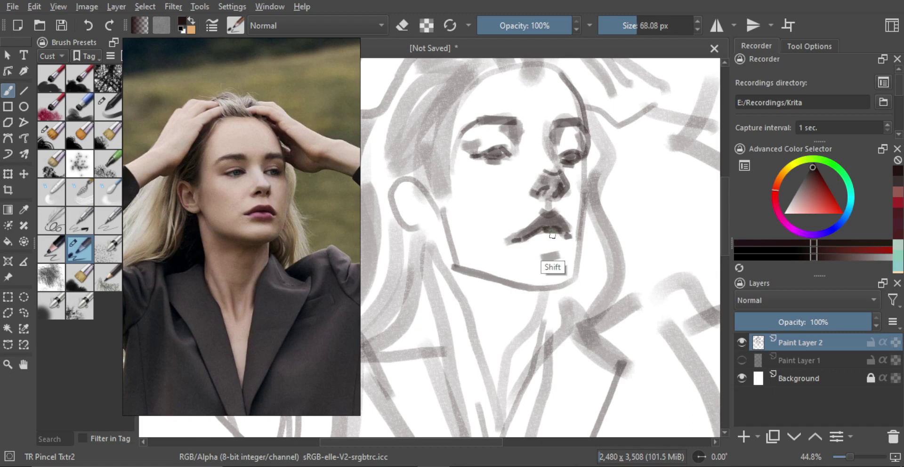
- Draw the lower edge of the bottom lip and the shadow beneath it, undoing a misplaced stroke
left_click_drag(570, 257, 481, 247, "shift")
key("ctrl+z")
left_click_drag(547, 246, 533, 245)
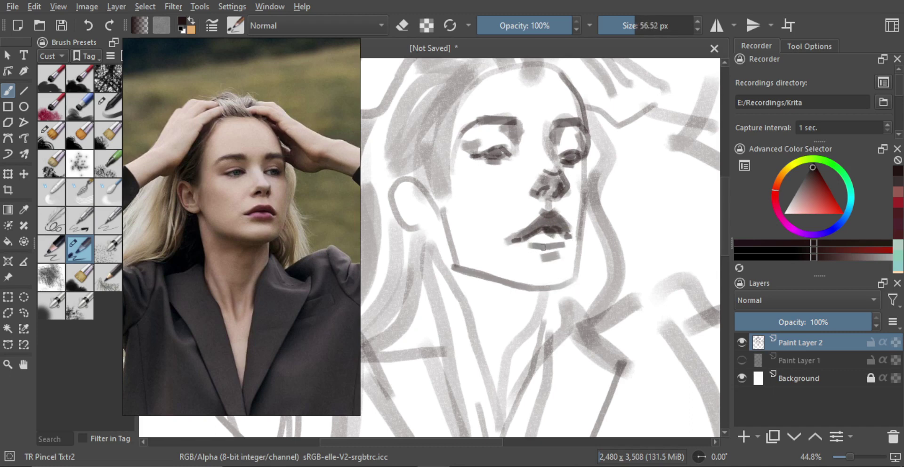
key("bracketright")
left_click_drag(553, 253, 538, 324, "ctrl")
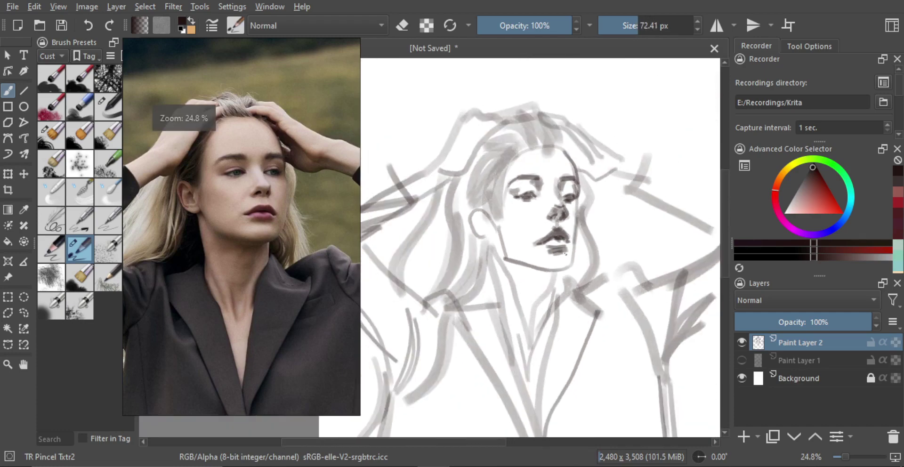
mouse_move(546, 284)
left_mouse_down("ctrl")
mouse_move(550, 241)
mouse_move(571, 248)
left_mouse_up("ctrl")
- Erase and lighten the heavy strokes below the bottom lip
key("e")
key("ctrl+z")
key("e")
left_click(541, 258)
key("e")
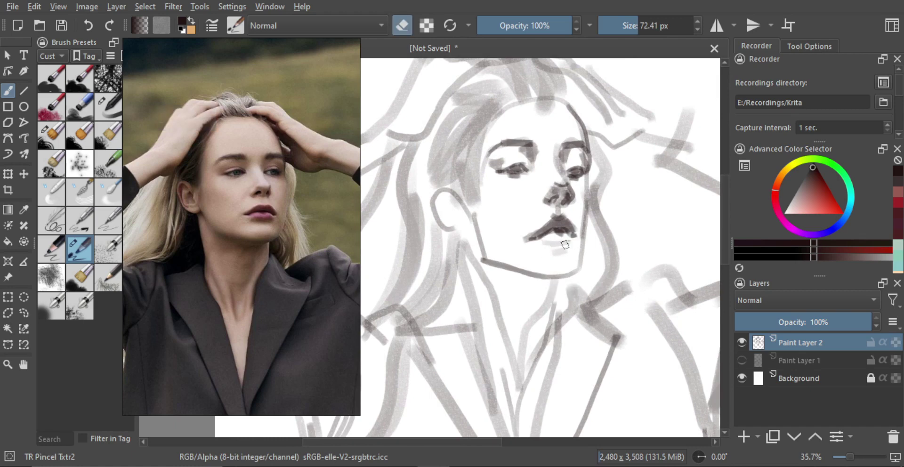
scroll(564, 245, "up", 1)
key("e")
scroll(563, 245, "up", 1)
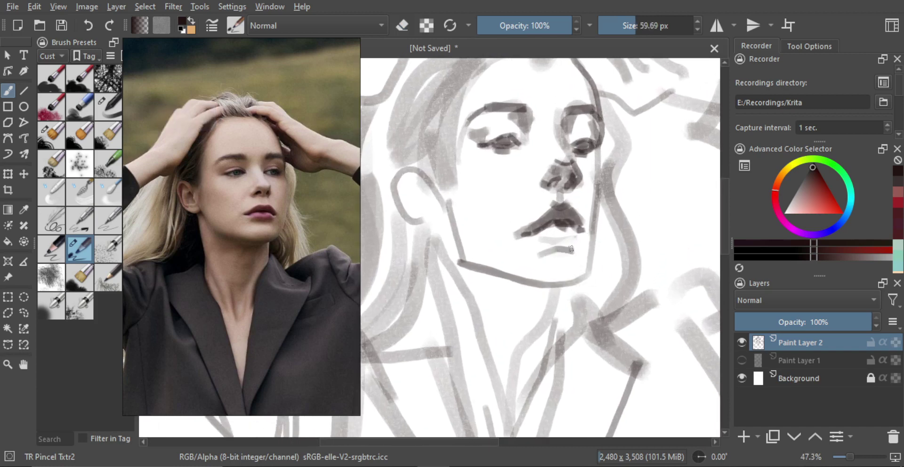
- Repaint the shadow beneath the bottom lip, undoing strokes that miss
key("ctrl+z")
mouse_move(573, 250)
left_mouse_down()
mouse_move(541, 254)
mouse_move(567, 239)
mouse_move(554, 241)
mouse_move(562, 259)
left_mouse_up()
scroll(584, 244, "down", 1)
mouse_move(587, 228)
left_mouse_down("shift")
mouse_move(568, 197)
mouse_move(558, 246)
left_mouse_up("shift")
key("ctrl+z")
left_click_drag(571, 204, 560, 244)
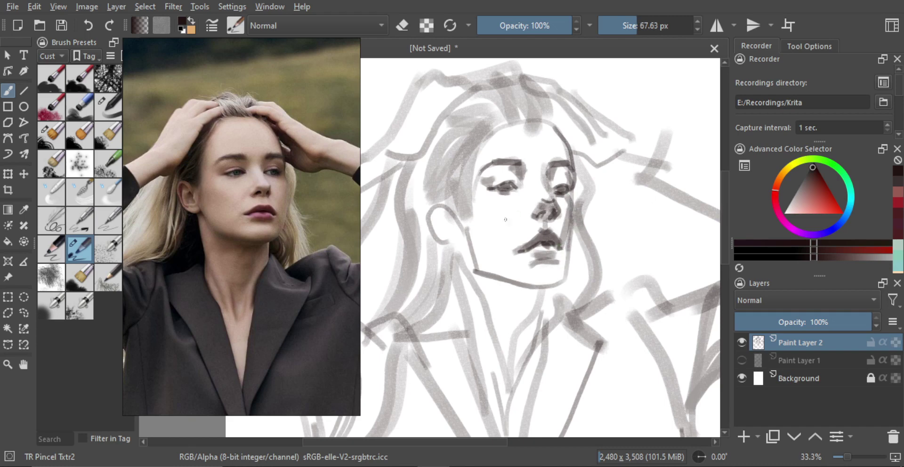
- Shade the left-hand cheek with broad strokes from below the eye and along the jaw towards the mouth corner
left_click_drag(489, 198, 493, 197, "shift")
mouse_move(491, 195)
left_mouse_down()
mouse_move(493, 227)
mouse_move(477, 222)
mouse_move(508, 226)
mouse_move(495, 254)
mouse_move(486, 223)
mouse_move(461, 225)
mouse_move(505, 252)
left_mouse_up()
key("ctrl+z")
mouse_move(474, 226)
left_mouse_down()
mouse_move(530, 263)
mouse_move(512, 269)
mouse_move(535, 266)
mouse_move(526, 254)
mouse_move(522, 271)
mouse_move(557, 261)
mouse_move(549, 269)
mouse_move(563, 281)
mouse_move(567, 254)
mouse_move(549, 262)
left_mouse_up()
key("ctrl+z")
key("ctrl+z")
left_click_drag(569, 230, 563, 271)
key("ctrl+z")
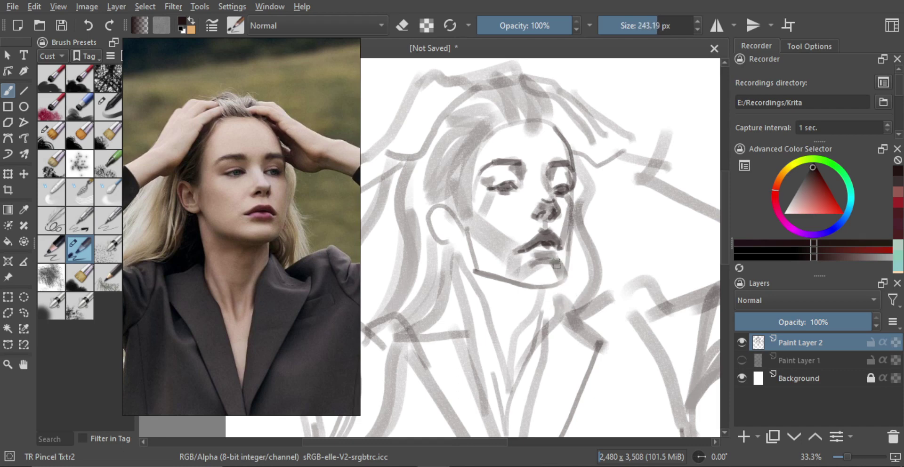
- Shade the right-hand edge of the face beside the chin and lightly tone the nose, undoing misplaced strokes
left_click_drag(569, 227, 562, 271)
mouse_move(576, 226)
left_mouse_down()
mouse_move(569, 293)
mouse_move(546, 252)
mouse_move(553, 281)
mouse_move(533, 283)
mouse_move(565, 277)
left_mouse_up()
key("ctrl+z")
key("ctrl+z")
left_click_drag(522, 202, 531, 202)
mouse_move(550, 198)
left_mouse_down()
mouse_move(559, 207)
mouse_move(527, 177)
mouse_move(539, 217)
mouse_move(514, 232)
mouse_move(526, 222)
mouse_move(516, 222)
mouse_move(508, 235)
mouse_move(523, 218)
left_mouse_up()
key("ctrl+z")
key("ctrl+z")
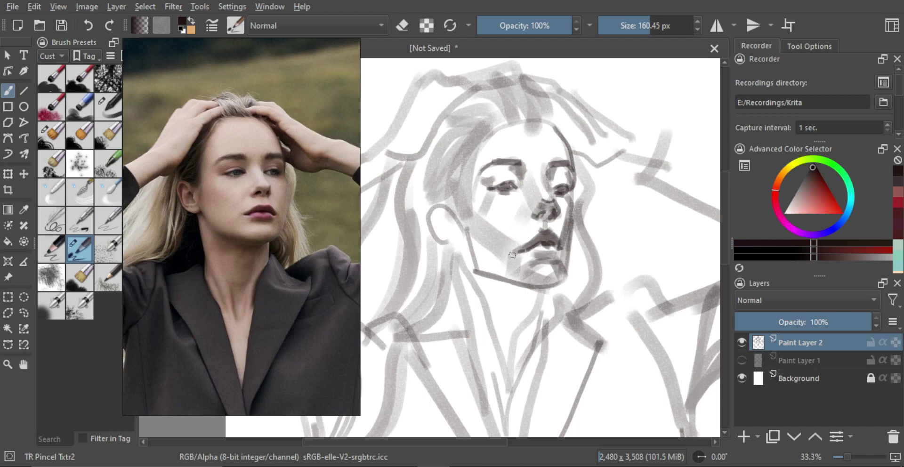
- Tone the eye sockets and the area between the eyebrows with broad light strokes, undoing failed attempts
left_click_drag(459, 176, 479, 182)
key("ctrl+z")
mouse_move(475, 154)
left_mouse_down()
mouse_move(463, 177)
mouse_move(502, 188)
mouse_move(499, 175)
mouse_move(519, 167)
mouse_move(498, 174)
left_mouse_up()
key("ctrl+z")
mouse_move(562, 174)
left_mouse_down("shift")
mouse_move(555, 178)
mouse_move(570, 178)
mouse_move(534, 175)
mouse_move(534, 167)
mouse_move(540, 179)
left_mouse_up("shift")
key("bracketleft")
key("ctrl+z")
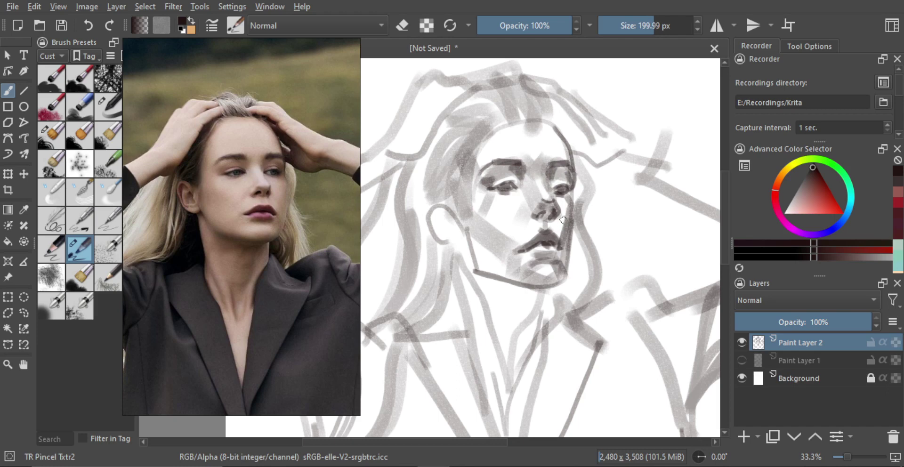
- Reduce the brush size and shade the chin and the right-hand side of the jaw
left_click_drag(573, 234, 588, 218)
left_click_drag(582, 288, 572, 288, "shift")
left_click_drag(590, 258, 567, 256)
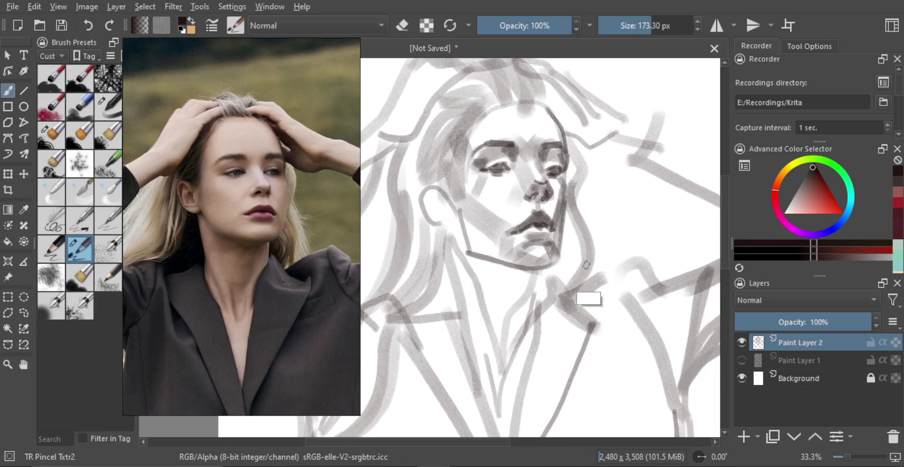
left_click_drag(588, 298, 578, 298, "shift")
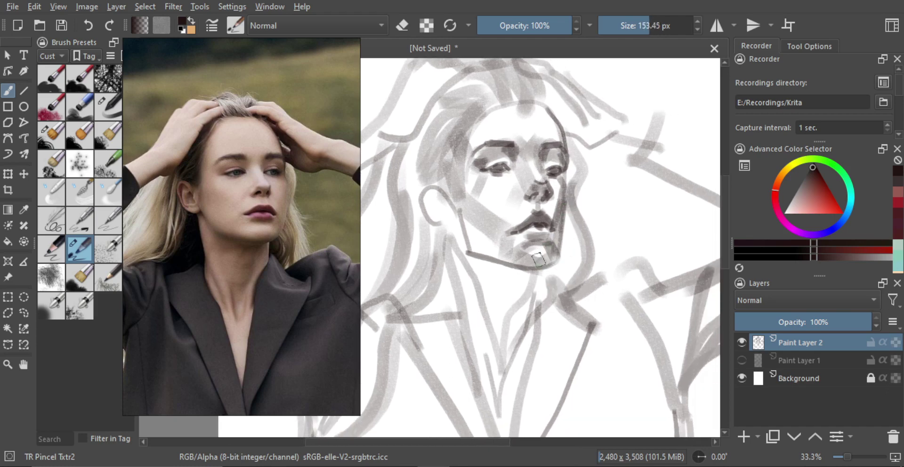
mouse_move(546, 254)
left_mouse_down("shift")
mouse_move(544, 269)
mouse_move(533, 265)
mouse_move(548, 266)
left_mouse_up("shift")
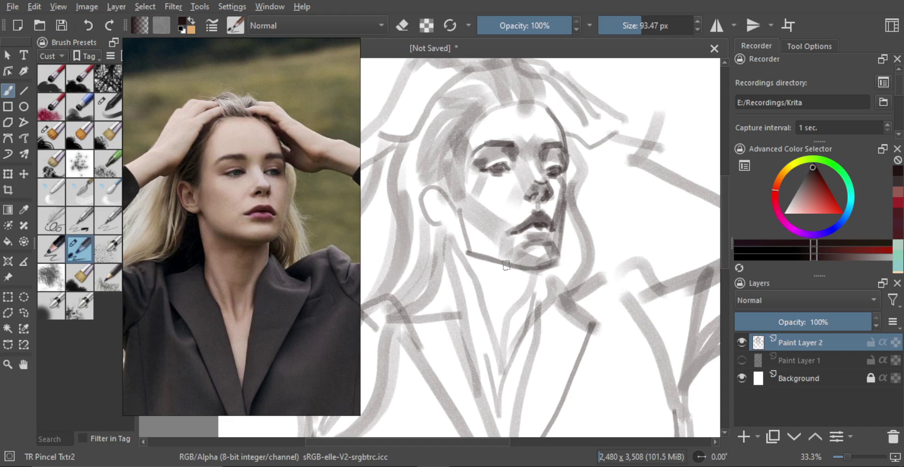
- Strengthen the jawline and add shadow under the chin, undoing misplaced strokes
left_click_drag(505, 265, 536, 269)
key("ctrl+z")
key("ctrl+z")
left_click_drag(475, 248, 467, 236, "shift")
mouse_move(454, 217)
left_mouse_down()
mouse_move(480, 257)
mouse_move(501, 262)
mouse_move(484, 289)
mouse_move(470, 264)
mouse_move(480, 288)
mouse_move(490, 274)
mouse_move(535, 273)
mouse_move(485, 265)
mouse_move(500, 276)
mouse_move(483, 277)
mouse_move(525, 292)
mouse_move(511, 303)
left_mouse_up()
key("ctrl+z")
key("ctrl+z")
- Shade the neck under the jaw and darken the left-hand neck edge and collar lines with broad strokes
mouse_move(516, 267)
left_mouse_down("ctrl")
mouse_move(501, 335)
mouse_move(491, 307)
left_mouse_up("ctrl")
key("shift")
key("ctrl+z")
mouse_move(471, 255)
left_mouse_down("shift")
mouse_move(461, 235)
mouse_move(475, 274)
mouse_move(469, 308)
left_mouse_up("shift")
mouse_move(454, 273)
left_mouse_down("shift")
mouse_move(434, 286)
mouse_move(440, 279)
mouse_move(418, 276)
mouse_move(439, 268)
mouse_move(458, 223)
left_mouse_up("shift")
scroll(471, 195, "up", 1)
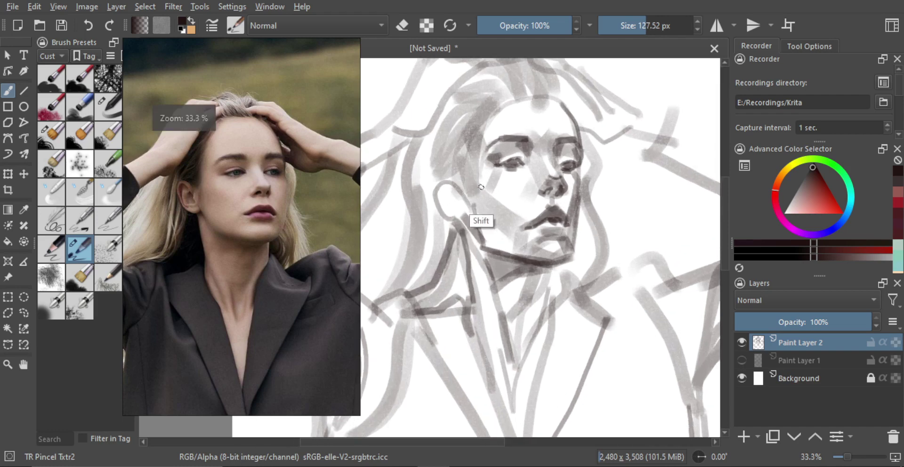
- Darken the ear's outline and draw its inner folds
mouse_move(469, 194)
left_mouse_down("shift")
mouse_move(445, 178)
mouse_move(431, 190)
mouse_move(441, 182)
mouse_move(433, 190)
mouse_move(447, 216)
mouse_move(430, 188)
mouse_move(450, 227)
mouse_move(457, 185)
mouse_move(442, 201)
mouse_move(444, 184)
mouse_move(457, 200)
left_mouse_up("shift")
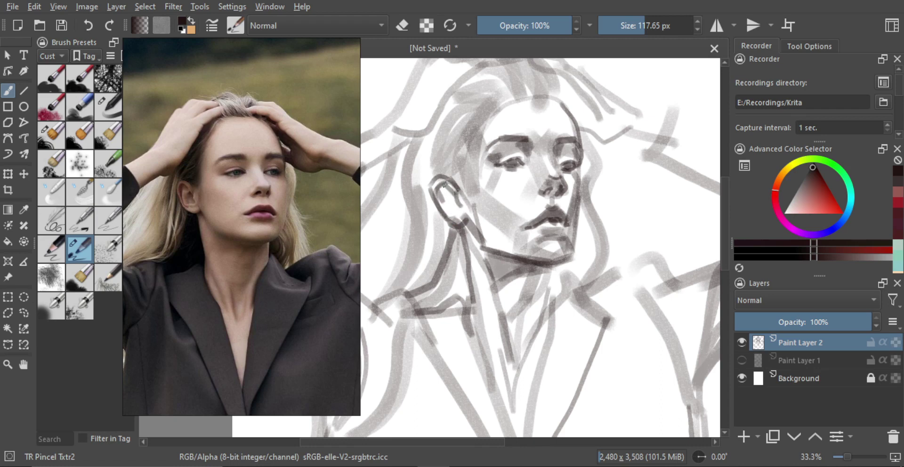
mouse_move(444, 184)
left_mouse_down()
mouse_move(458, 213)
mouse_move(451, 208)
mouse_move(489, 226)
left_mouse_up()
left_click_drag(546, 216, 548, 224)
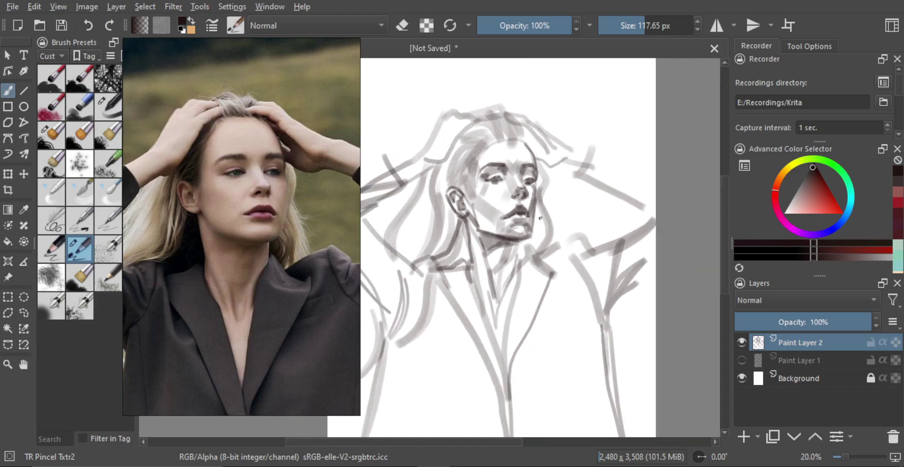
- Shade the neck below the ear and under the jaw, undo misplaced strokes, and switch the brush to erasing
left_click_drag(497, 270, 505, 259)
left_click_drag(443, 265, 456, 264)
mouse_move(469, 212)
left_mouse_down()
mouse_move(449, 252)
mouse_move(464, 223)
mouse_move(460, 254)
mouse_move(471, 231)
mouse_move(475, 247)
mouse_move(473, 217)
left_mouse_up()
mouse_move(529, 244)
left_mouse_down()
mouse_move(519, 241)
mouse_move(534, 231)
mouse_move(538, 238)
mouse_move(541, 223)
mouse_move(538, 286)
mouse_move(566, 206)
left_mouse_up()
key("ctrl+z")
mouse_move(560, 241)
left_mouse_down()
mouse_move(577, 184)
mouse_move(549, 228)
mouse_move(553, 197)
mouse_move(526, 215)
mouse_move(534, 200)
mouse_move(505, 198)
mouse_move(502, 205)
left_mouse_up()
key("e")
key("ctrl+z")
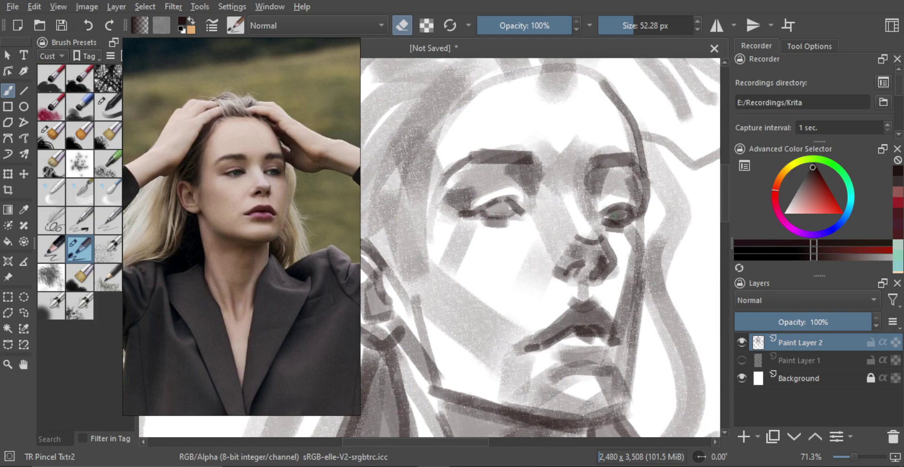
- Erase a stray spot in the right-hand eye, restore painting, and darken the left-hand eye's upper lid line
left_click_drag(614, 215, 620, 213)
key("e")
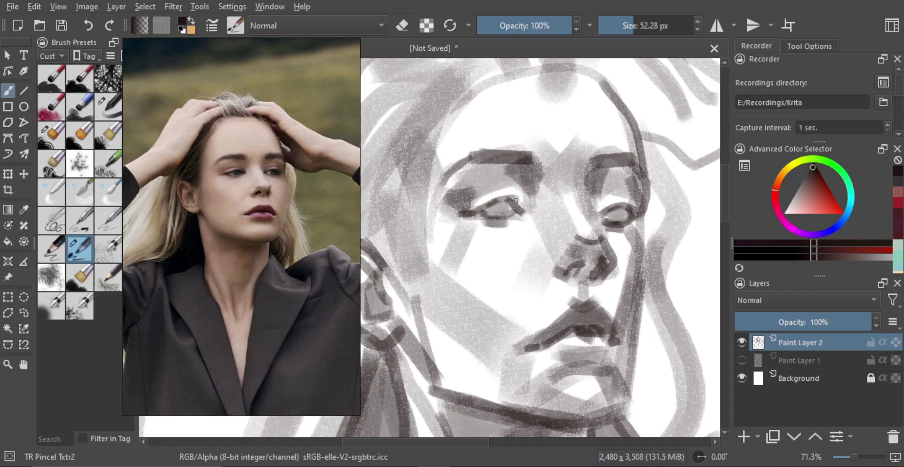
mouse_move(470, 213)
left_mouse_down()
mouse_move(493, 200)
mouse_move(527, 209)
left_mouse_up()
key("bracketleft")
key("bracketleft")
key("bracketright")
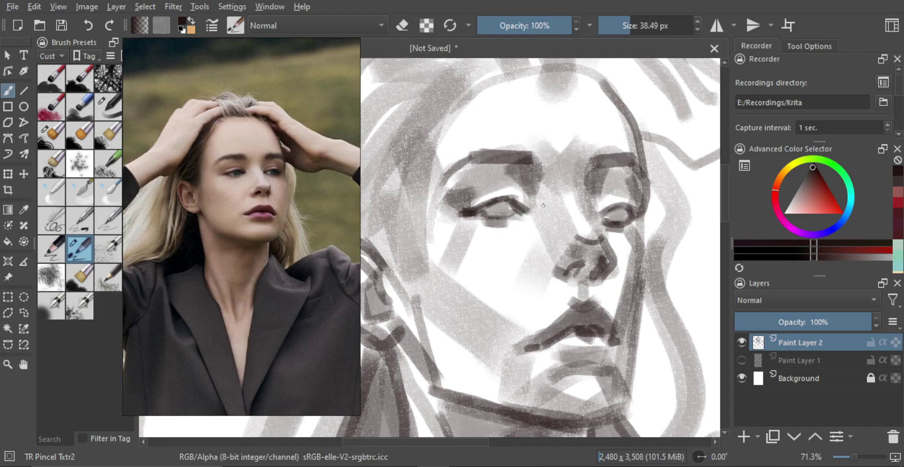
- Darken the right-hand eye's lids and draw the iris and pupil in both eyes with a brush of about 27 px
mouse_move(597, 219)
left_mouse_down()
mouse_move(629, 208)
mouse_move(638, 219)
mouse_move(616, 208)
left_mouse_up()
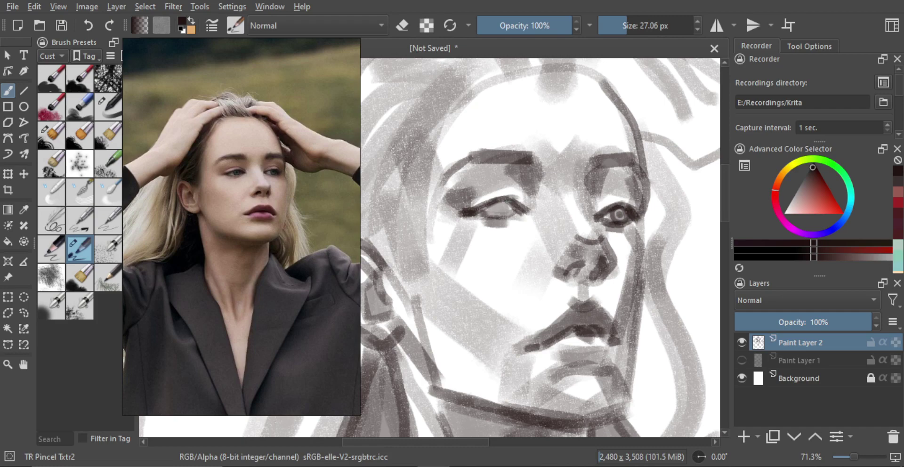
mouse_move(498, 203)
left_mouse_down()
mouse_move(494, 212)
mouse_move(507, 216)
mouse_move(507, 205)
mouse_move(501, 229)
left_mouse_up()
key("ctrl+z")
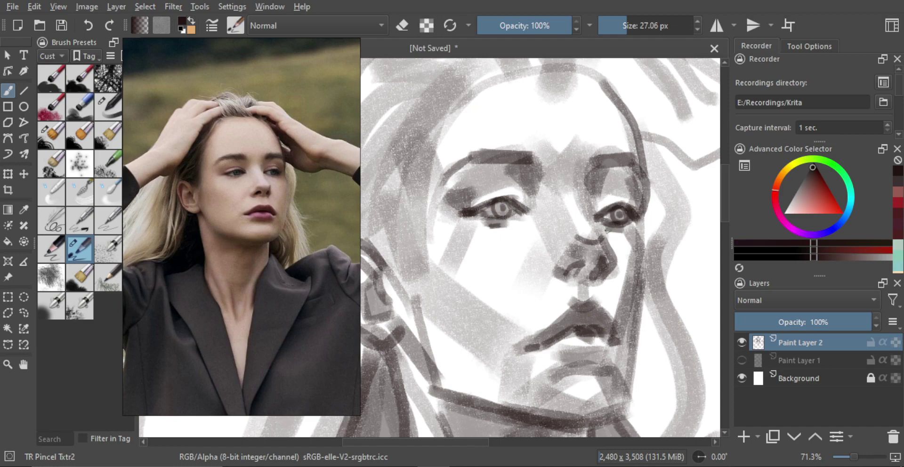
- Draw the eyelid creases above both eyes with a brush of about 18 px, undoing misplaced strokes
key("shift")
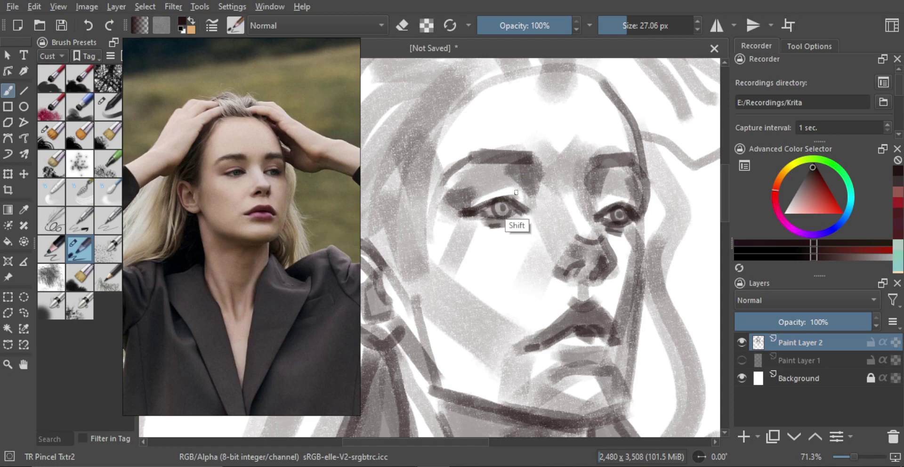
mouse_move(516, 193)
left_mouse_down()
mouse_move(524, 201)
mouse_move(518, 194)
left_mouse_up()
key("ctrl+z")
mouse_move(520, 199)
left_mouse_down()
mouse_move(475, 198)
mouse_move(507, 187)
left_mouse_up()
key("ctrl+z")
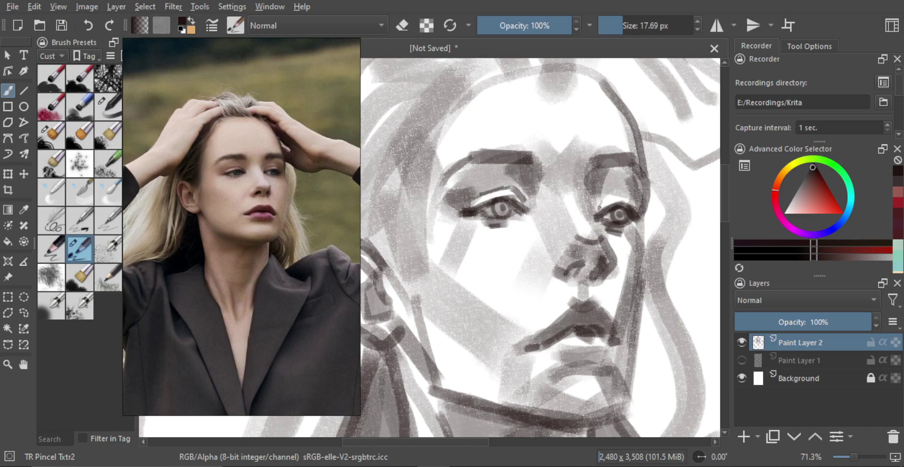
mouse_move(602, 204)
left_mouse_down()
mouse_move(628, 193)
mouse_move(648, 218)
mouse_move(607, 269)
mouse_move(622, 229)
mouse_move(605, 225)
mouse_move(602, 206)
left_mouse_up()
key("ctrl+z")
key("ctrl+z")
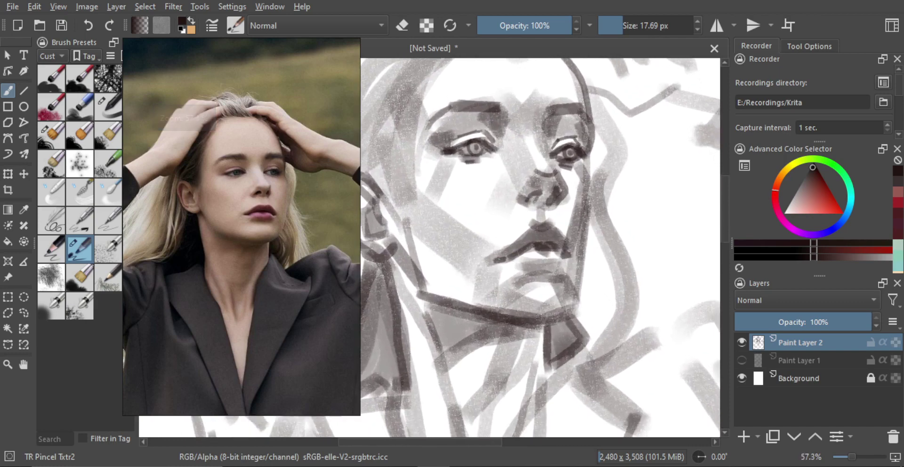
- Darken the line between the lips with a brush of about 21 px
key("bracketright")
mouse_move(510, 256)
left_mouse_down()
mouse_move(499, 260)
mouse_move(532, 244)
mouse_move(546, 249)
left_mouse_up()
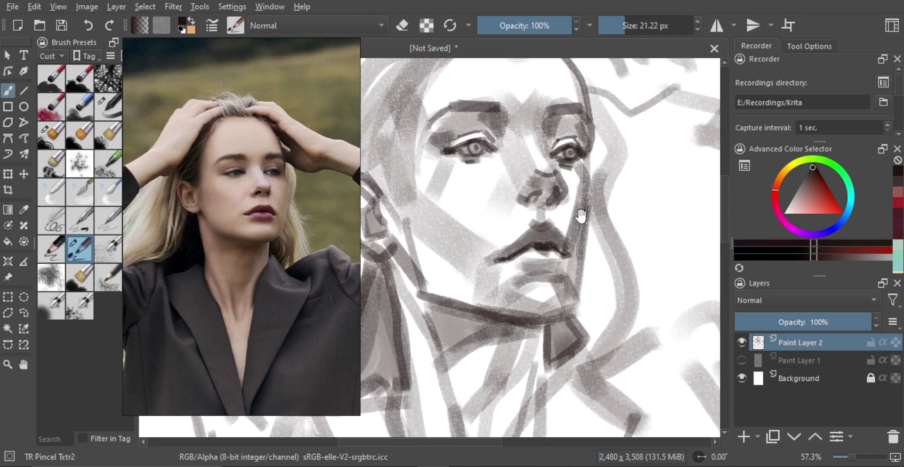
left_click_drag(581, 216, 558, 227)
- Redraw the far face contour from beside the right-hand eye down the cheek to the chin, undoing misplaced strokes
left_click_drag(578, 156, 579, 171)
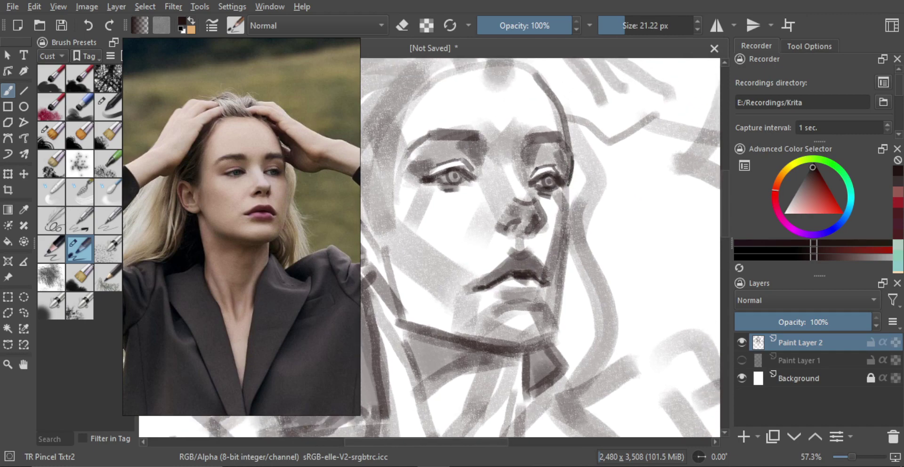
scroll(577, 206, "down", 2)
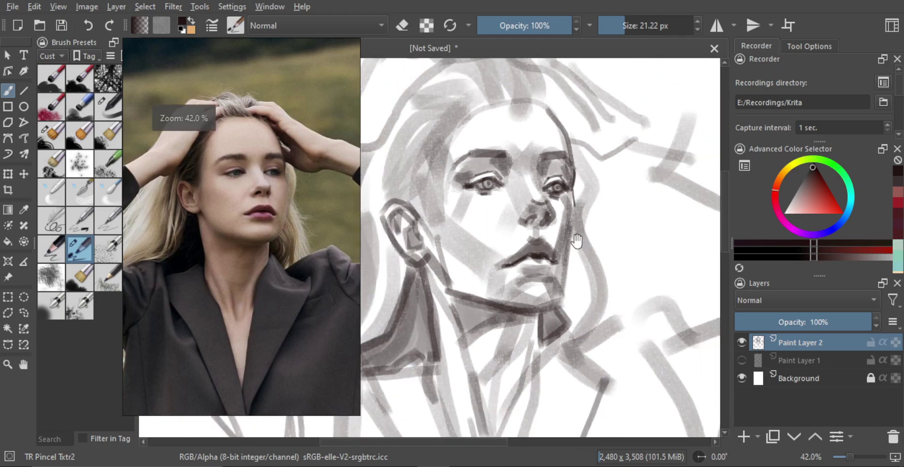
left_click_drag(577, 235, 583, 223)
left_click_drag(580, 192, 569, 252)
left_click_drag(581, 191, 568, 274)
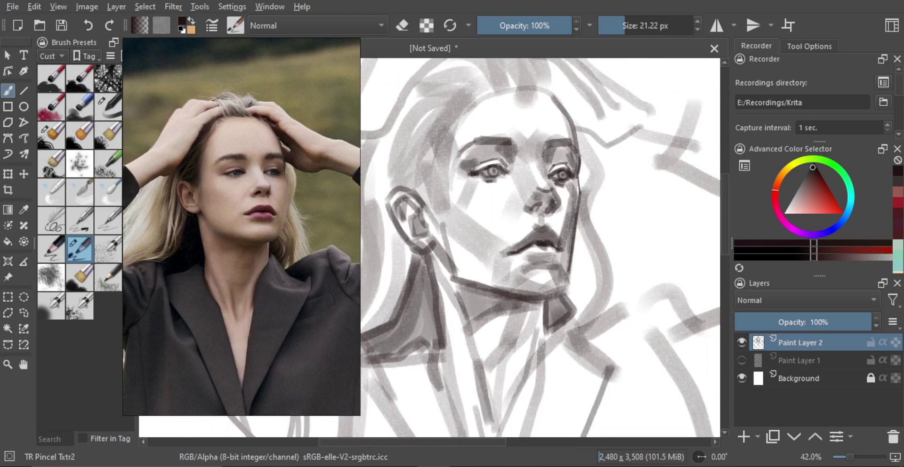
key("ctrl+z")
left_click_drag(581, 191, 568, 273)
key("ctrl+z")
left_click_drag(580, 191, 568, 268)
key("ctrl+z")
mouse_move(580, 194)
left_mouse_down()
mouse_move(568, 281)
mouse_move(525, 318)
mouse_move(554, 297)
left_mouse_up()
key("ctrl+z")
key("ctrl+z")
key("ctrl+z")
key("ctrl+z")
key("ctrl+z")
key("ctrl+z")
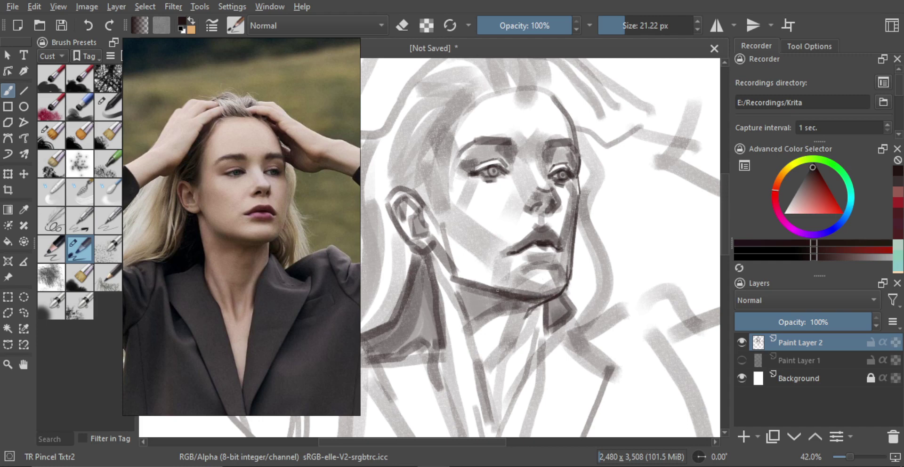
- Sharpen the jawline toward the chin and darken the jaw edge below the ear, undoing misplaced strokes
mouse_move(467, 286)
left_mouse_down()
mouse_move(552, 298)
mouse_move(527, 297)
mouse_move(572, 281)
left_mouse_up()
key("ctrl+z")
left_click_drag(438, 243, 452, 266)
key("ctrl+z")
mouse_move(458, 227)
left_mouse_down()
mouse_move(476, 291)
mouse_move(484, 291)
mouse_move(456, 195)
mouse_move(453, 216)
mouse_move(440, 203)
left_mouse_up()
mouse_move(432, 227)
left_mouse_down()
mouse_move(453, 258)
mouse_move(447, 253)
left_mouse_up()
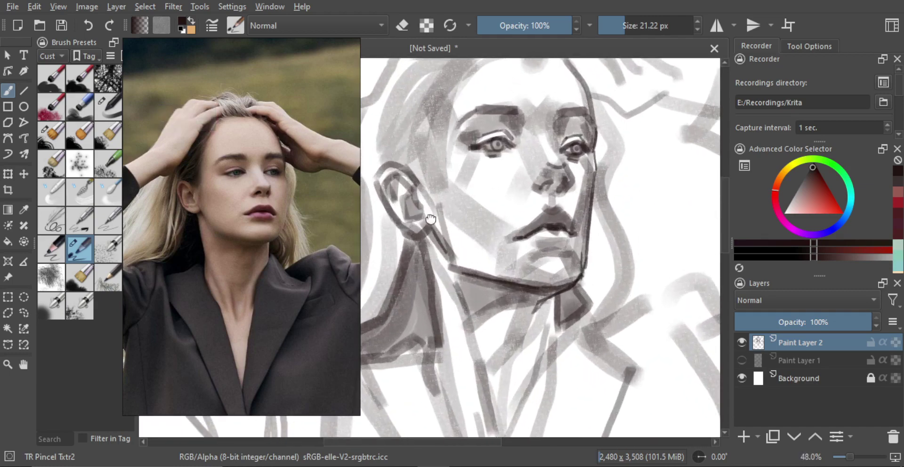
- Draw loose hair strands at the temple, above and in front of the ear
mouse_move(409, 158)
left_mouse_down()
mouse_move(443, 200)
mouse_move(449, 227)
mouse_move(463, 206)
left_mouse_up()
key("ctrl+z")
left_click_drag(448, 210, 462, 215)
left_click_drag(446, 183, 465, 163)
left_click_drag(428, 198, 450, 160)
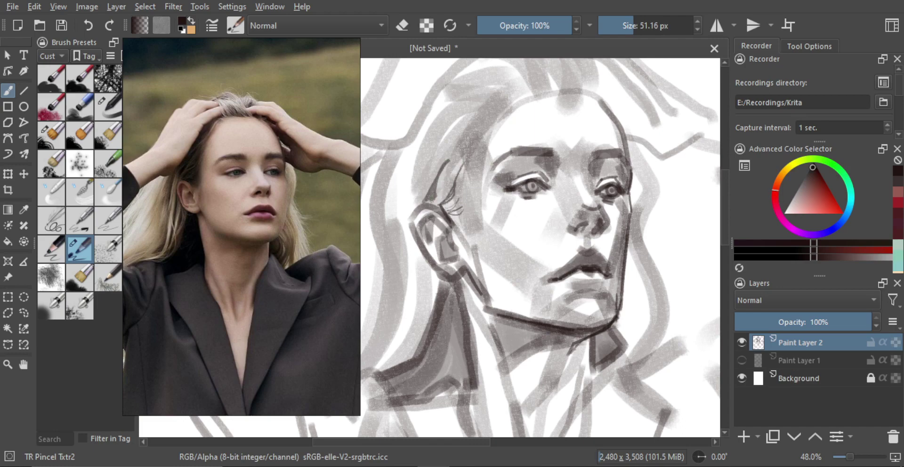
- Draw dark hair strands falling below and behind the ear toward the collar, undoing misplaced strokes
scroll(450, 172, "down", 3)
scroll(431, 237, "up", 2)
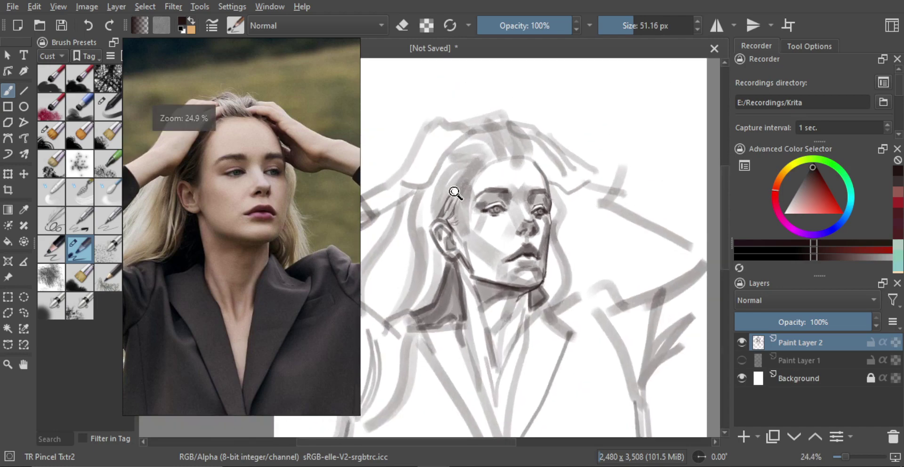
key("]")
left_click_drag(425, 300, 454, 281)
left_click_drag(454, 281, 451, 281)
left_click_drag(456, 243, 442, 295)
mouse_move(452, 270)
left_mouse_down()
mouse_move(456, 242)
mouse_move(430, 324)
left_mouse_up()
key("ctrl+z")
key("ctrl+z")
mouse_move(432, 323)
left_mouse_down()
mouse_move(456, 241)
mouse_move(462, 264)
mouse_move(444, 325)
left_mouse_up()
mouse_move(464, 261)
left_mouse_down()
mouse_move(446, 318)
mouse_move(463, 255)
mouse_move(491, 299)
left_mouse_up()
left_click_drag(502, 249, 489, 262)
mouse_move(551, 259)
left_mouse_down()
mouse_move(548, 211)
mouse_move(557, 199)
left_mouse_up()
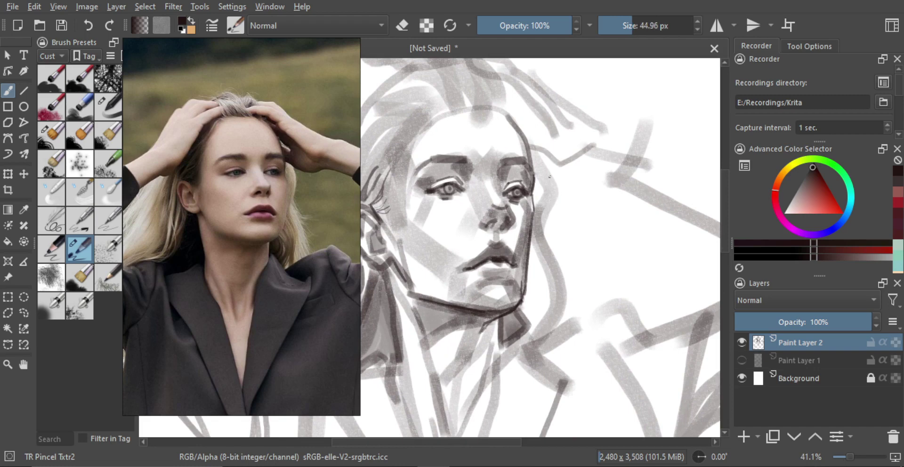
- Draw thin, curved hair strands beside the far cheek, retrying until they follow the hair's outline
left_click_drag(541, 171, 542, 218)
left_click_drag(567, 210, 555, 220)
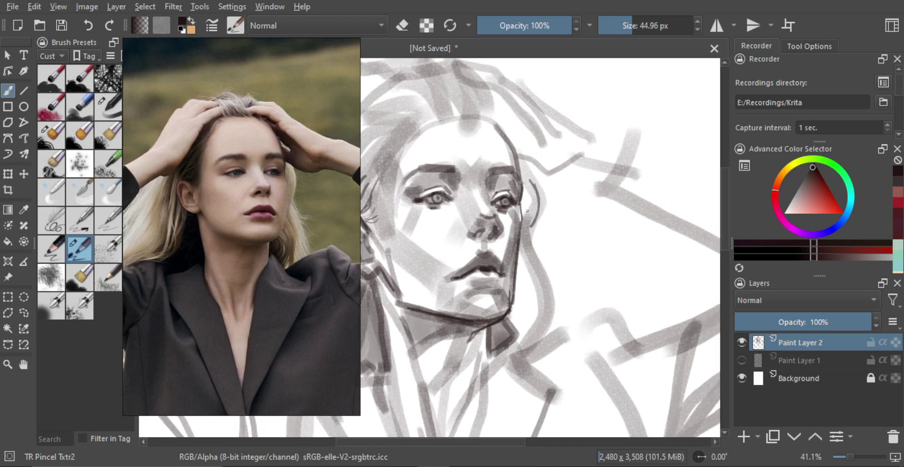
key("ctrl+z")
mouse_move(533, 184)
left_mouse_down()
mouse_move(538, 193)
mouse_move(519, 258)
left_mouse_up()
key("ctrl+z")
mouse_move(533, 182)
left_mouse_down()
mouse_move(526, 250)
mouse_move(555, 227)
mouse_move(552, 299)
left_mouse_up()
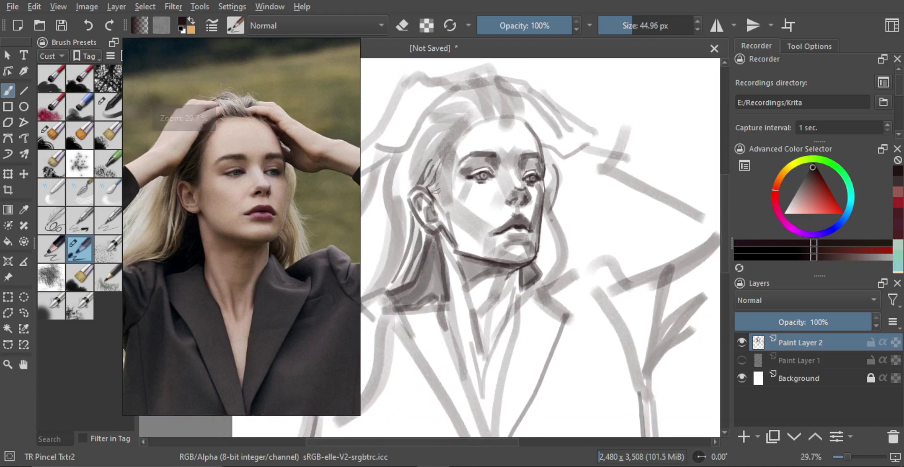
left_click_drag(549, 215, 548, 266)
key("ctrl+z")
mouse_move(552, 216)
left_mouse_down()
mouse_move(559, 226)
mouse_move(548, 281)
left_mouse_up()
left_click_drag(553, 244, 555, 232)
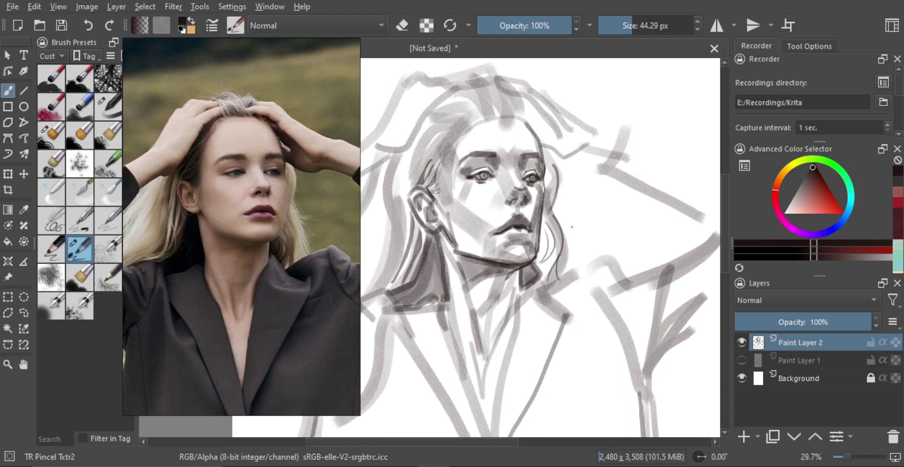
- Draw the hair edge beside the far temple and darken the lower contour of the right-hand hand
left_click_drag(571, 226, 585, 242)
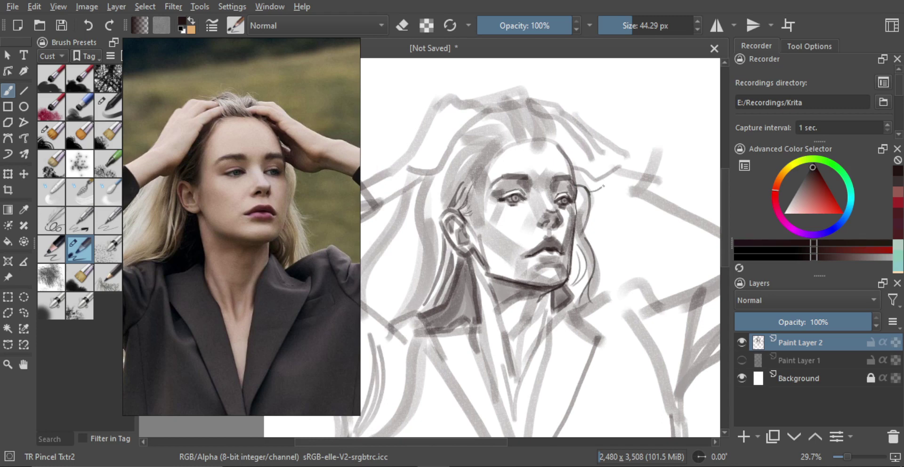
mouse_move(606, 216)
left_mouse_down()
mouse_move(614, 178)
mouse_move(609, 193)
mouse_move(578, 198)
left_mouse_up()
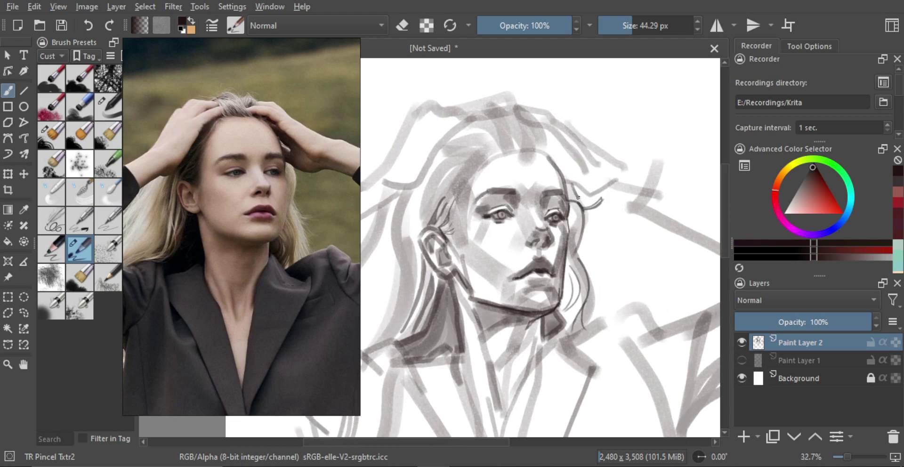
mouse_move(568, 156)
left_mouse_down()
mouse_move(589, 180)
mouse_move(515, 109)
mouse_move(542, 113)
mouse_move(503, 109)
mouse_move(533, 121)
left_mouse_up()
key("ctrl+z")
key("ctrl+z")
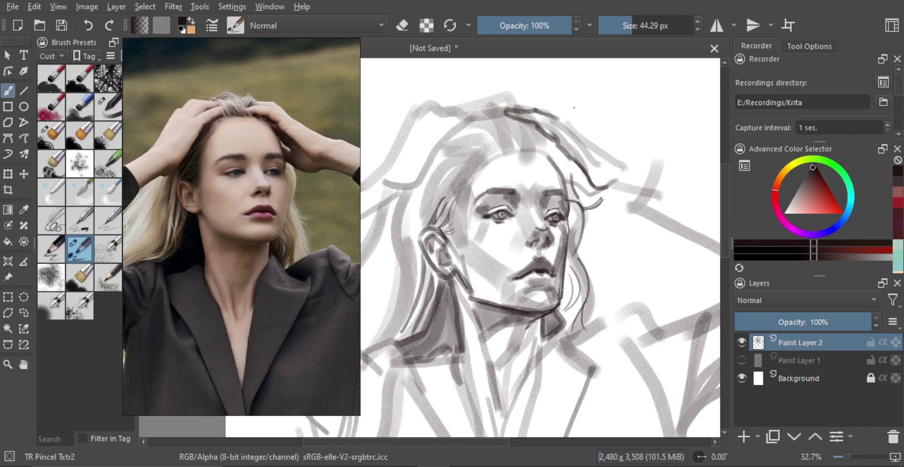
- Darken the upper contour of the right-hand hand and the wrist lines, undoing misplaced strokes
key("e")
key("e")
left_click_drag(566, 129, 613, 163)
key("ctrl+z")
mouse_move(566, 125)
left_mouse_down()
mouse_move(615, 157)
mouse_move(610, 188)
mouse_move(638, 193)
mouse_move(629, 175)
mouse_move(621, 187)
mouse_move(652, 172)
mouse_move(641, 147)
mouse_move(613, 156)
mouse_move(618, 148)
mouse_move(605, 163)
mouse_move(627, 159)
left_mouse_up()
key("ctrl+z")
left_click_drag(620, 163, 630, 161)
key("ctrl+z")
mouse_move(619, 165)
left_mouse_down()
mouse_move(630, 163)
mouse_move(625, 145)
mouse_move(627, 156)
left_mouse_up()
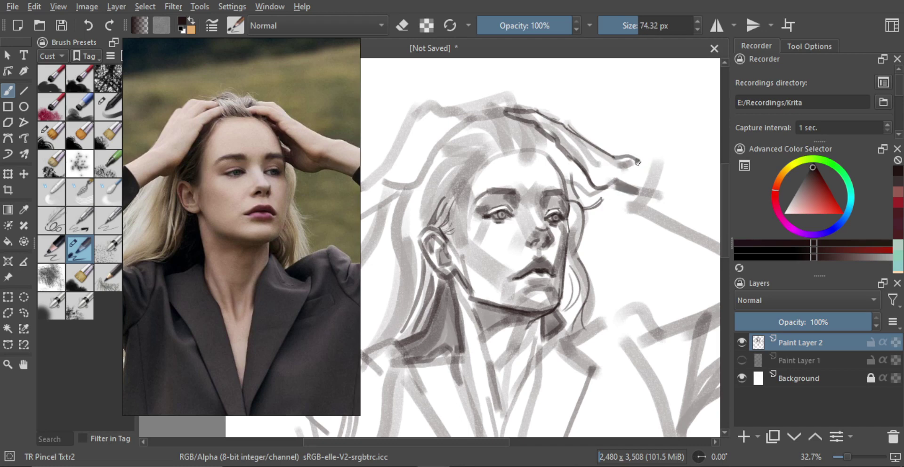
key("ctrl+z")
left_click_drag(631, 160, 648, 167, "shift")
- Fill the shadow between the right-hand hand and the forehead, and shade under the wrist with broad strokes
mouse_move(548, 143)
left_mouse_down("shift")
mouse_move(547, 157)
mouse_move(571, 170)
mouse_move(574, 189)
mouse_move(575, 180)
left_mouse_up("shift")
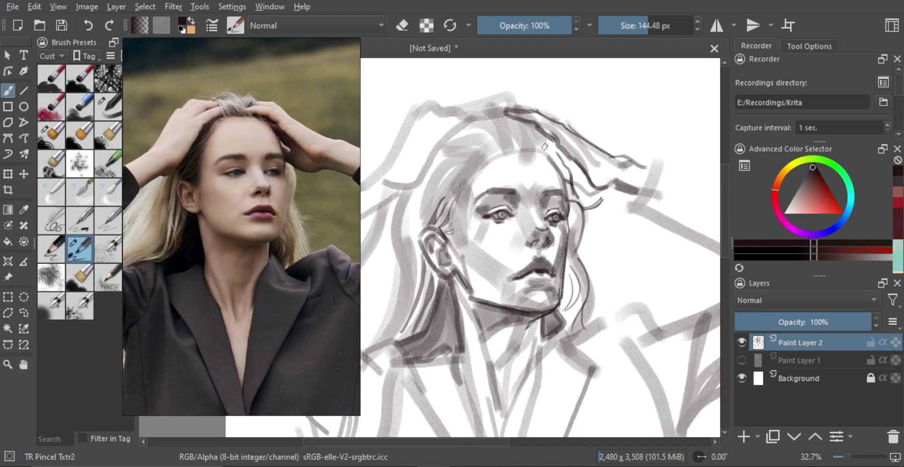
mouse_move(544, 147)
left_mouse_down("shift")
mouse_move(552, 145)
mouse_move(574, 184)
mouse_move(572, 200)
mouse_move(583, 203)
mouse_move(580, 175)
mouse_move(599, 200)
left_mouse_up("shift")
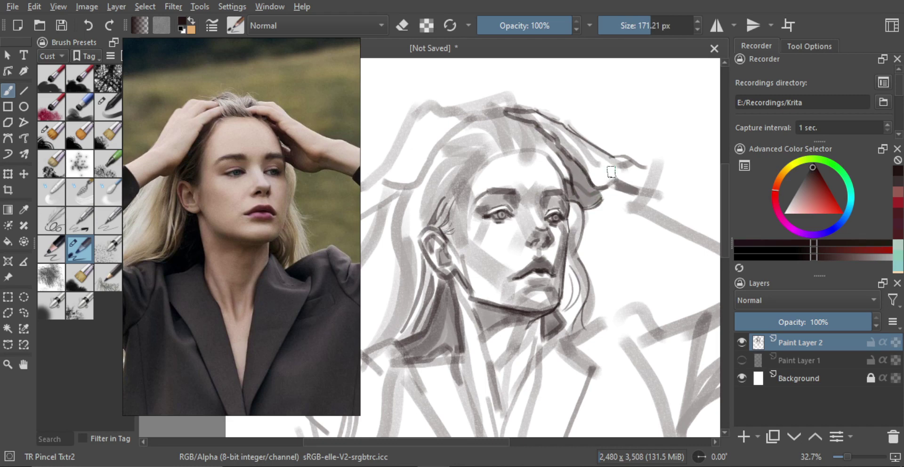
mouse_move(611, 172)
left_mouse_down("shift")
mouse_move(560, 191)
mouse_move(586, 201)
mouse_move(631, 193)
mouse_move(630, 227)
left_mouse_up("shift")
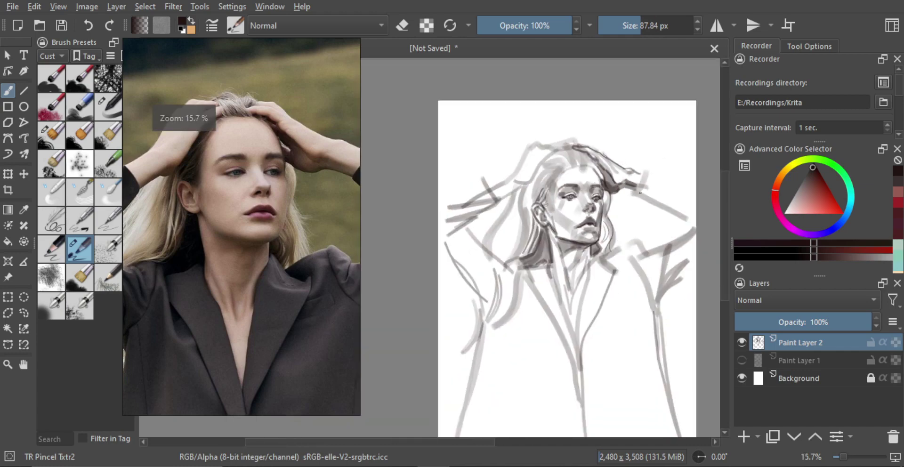
- Erase the overlapping lines around the right-hand hand's fingertips on top of the head
scroll(663, 209, "up", 3)
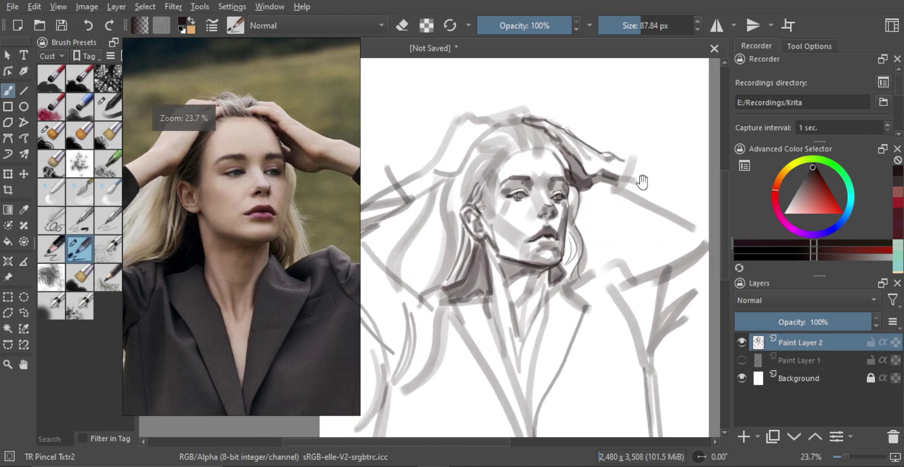
left_click_drag(580, 183, 581, 164, "ctrl")
mouse_move(558, 106)
left_mouse_down()
mouse_move(563, 165)
mouse_move(524, 155)
left_mouse_up()
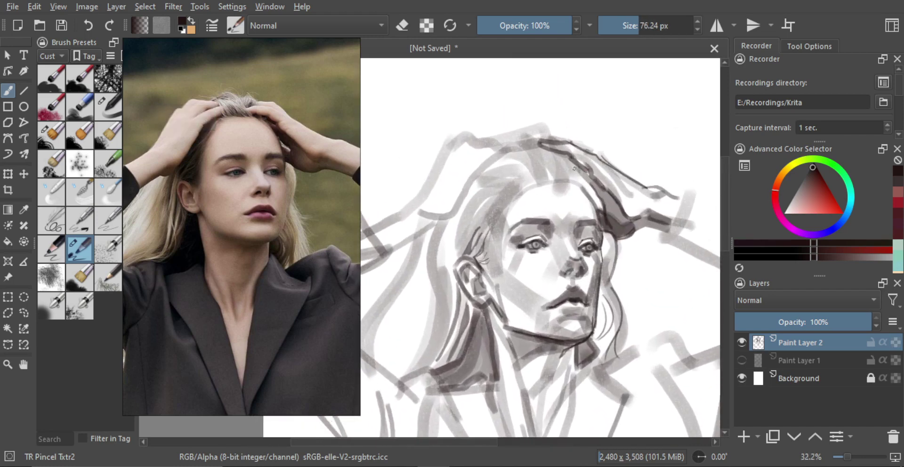
key("bracketleft")
key("bracketleft")
key("bracketleft")
key("e")
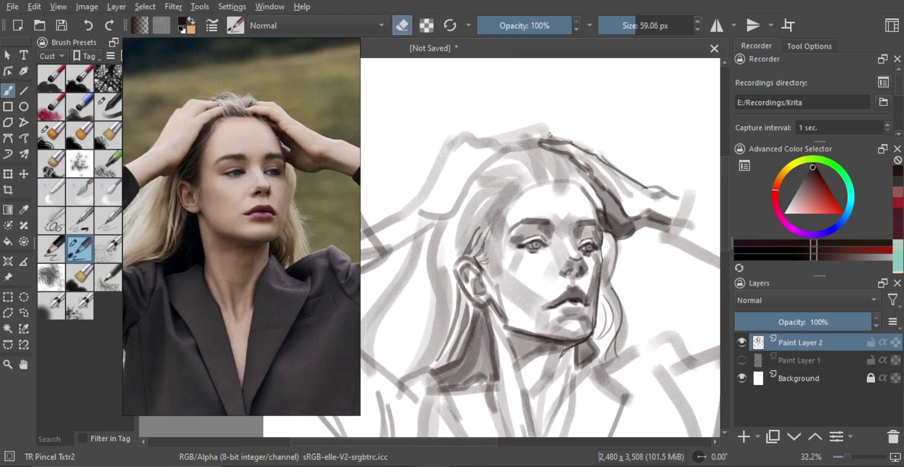
key("bracketright")
key("bracketright")
mouse_move(562, 140)
left_mouse_down()
mouse_move(537, 143)
mouse_move(563, 137)
mouse_move(578, 151)
mouse_move(578, 135)
mouse_move(577, 142)
left_mouse_up()
key("e")
key("ctrl+z")
key("e")
key("e")
mouse_move(584, 130)
left_mouse_down()
mouse_move(570, 131)
mouse_move(582, 140)
left_mouse_up()
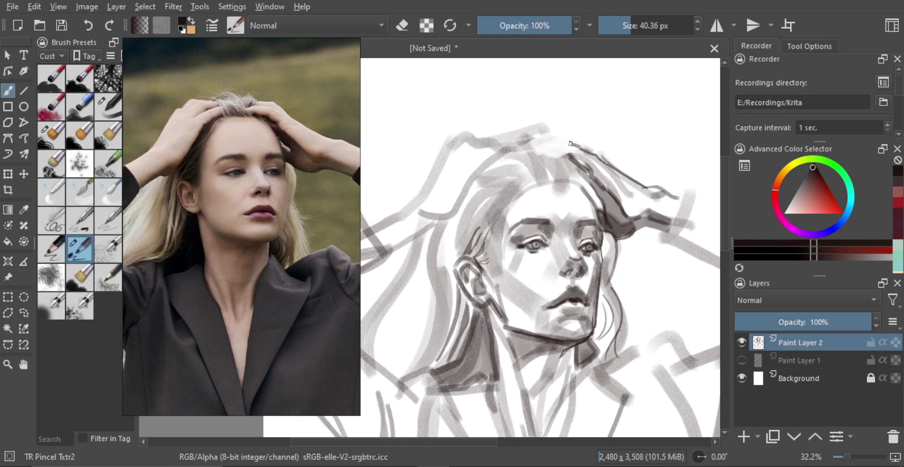
- Outline the right-hand hand's fingertips on top of the head with a brush of about 47 px
key("ctrl+z")
key("ctrl+z")
key("]")
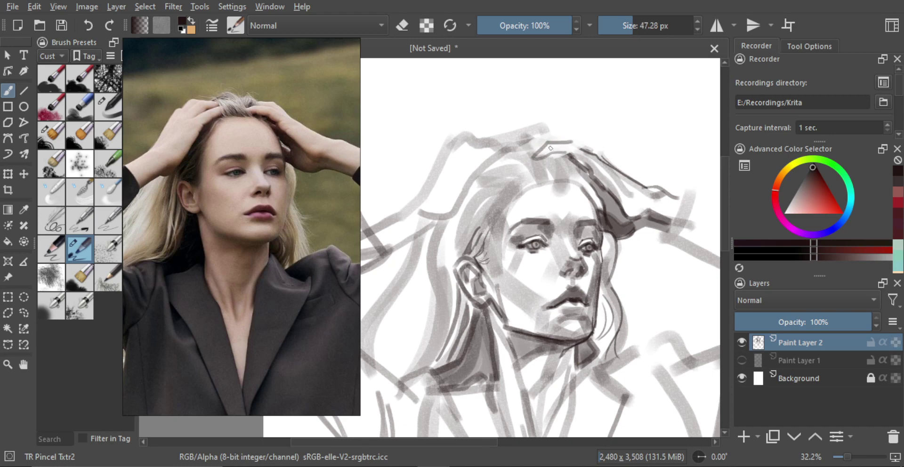
key("e")
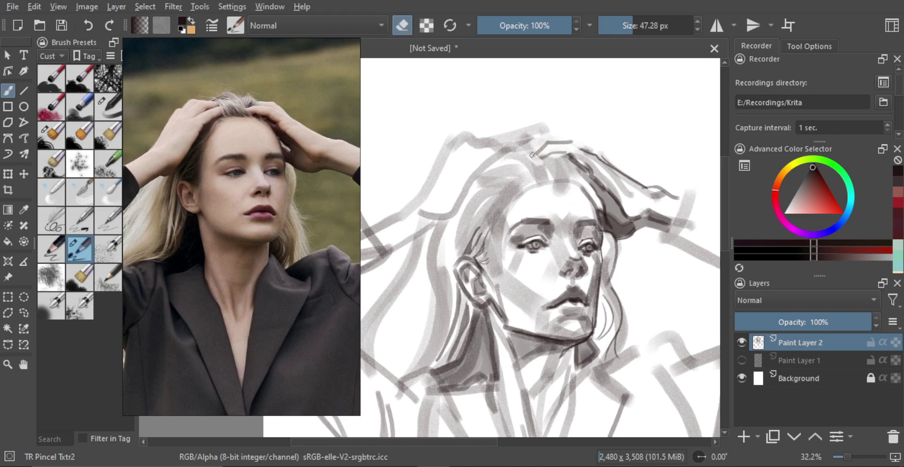
- Switch from erasing to painting and block in the front hair above the forehead with a brush of about 76 px, undoing a misplaced stroke
key("e")
key("]")
key("]")
key("]")
key("]")
key("]")
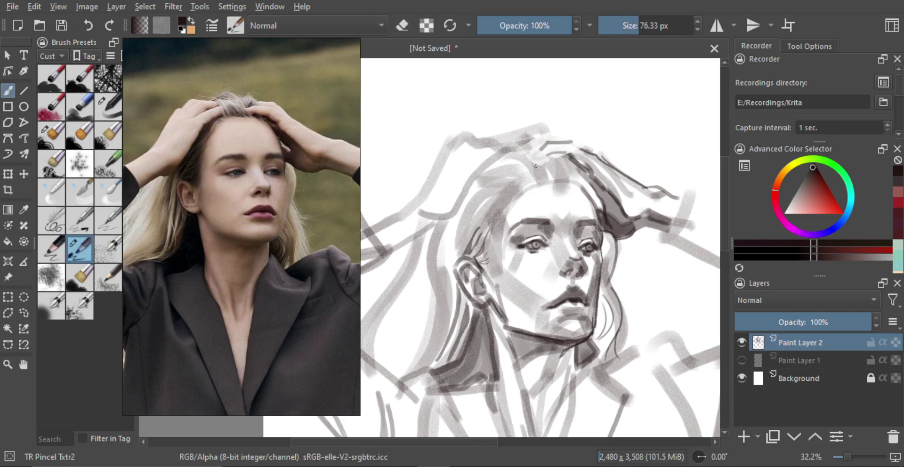
mouse_move(521, 167)
left_mouse_down()
mouse_move(534, 180)
mouse_move(536, 155)
mouse_move(549, 182)
mouse_move(550, 154)
mouse_move(563, 169)
mouse_move(566, 163)
mouse_move(575, 180)
left_mouse_up()
key("ctrl+z")
- Shade the hair tuft between the hands on top of the head with a broad brush of about 130 to 150 px
key("]")
key("]")
key("bracketright")
mouse_move(501, 137)
left_mouse_down()
mouse_move(532, 147)
mouse_move(517, 132)
mouse_move(534, 142)
mouse_move(523, 128)
mouse_move(542, 137)
mouse_move(533, 127)
mouse_move(551, 136)
left_mouse_up()
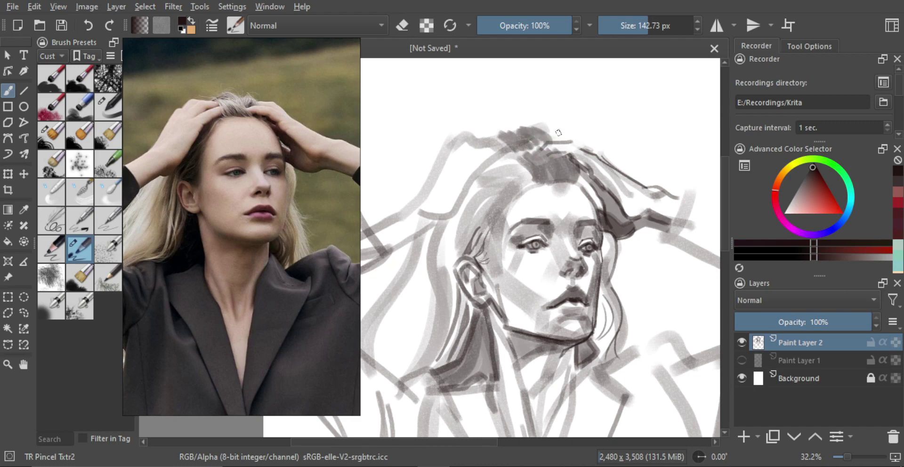
key("bracketright")
key("bracketleft")
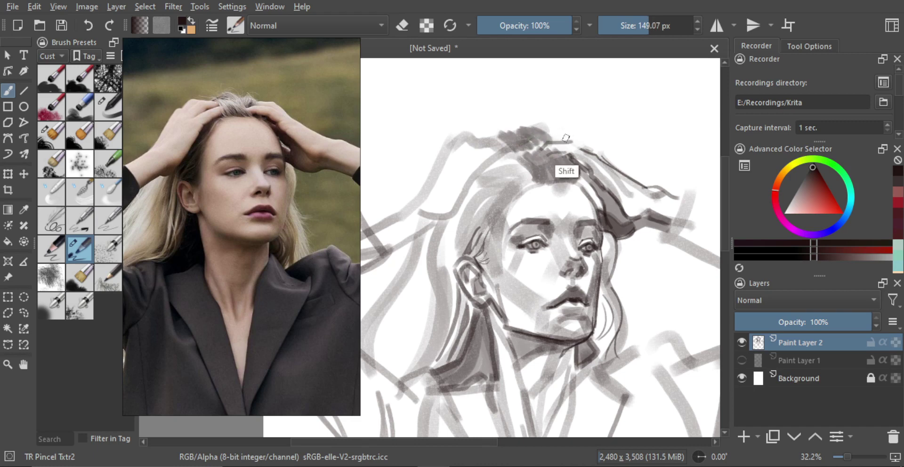
left_click_drag(553, 139, 570, 133)
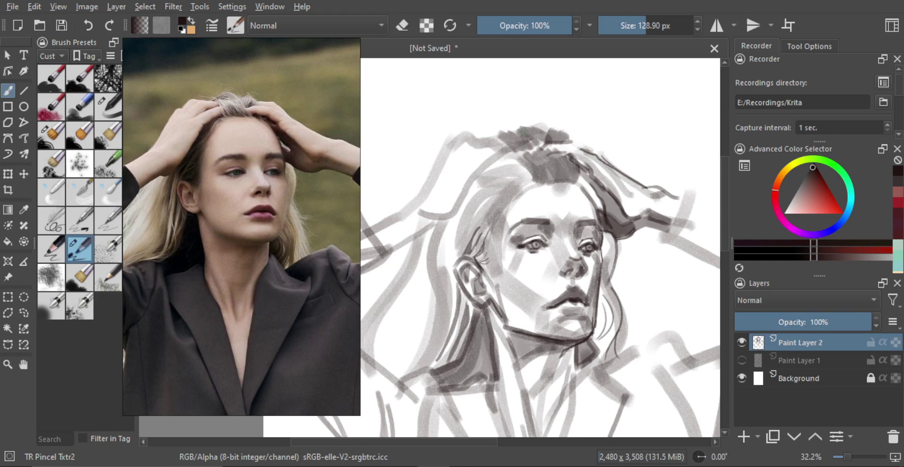
- Erase along the rough edges of the hair tuft on top of the head with an eraser of about 160 px
key("bracketright")
key("bracketright")
key("bracketright")
key("e")
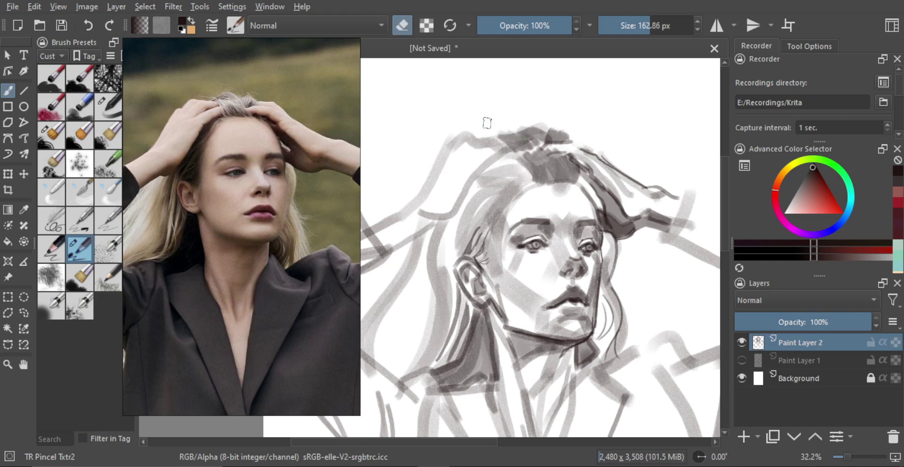
mouse_move(497, 130)
left_mouse_down()
mouse_move(530, 114)
mouse_move(541, 125)
mouse_move(563, 120)
mouse_move(555, 130)
mouse_move(563, 127)
mouse_move(574, 222)
left_mouse_up()
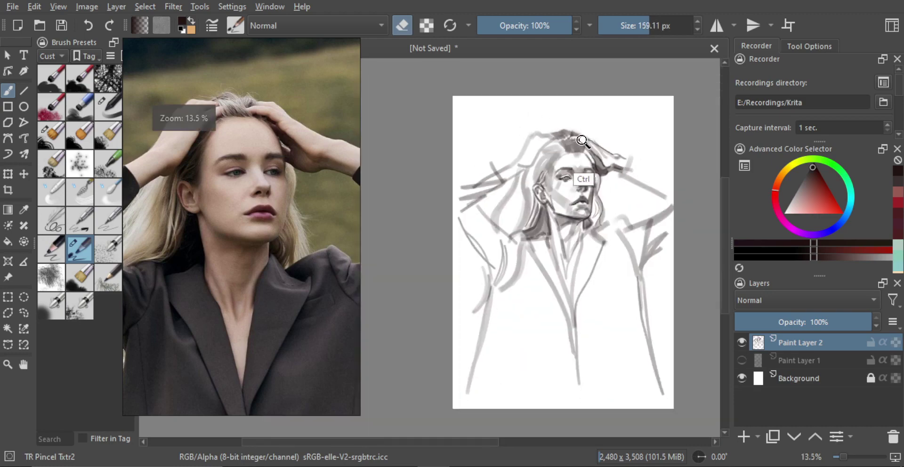
mouse_move(583, 140)
left_mouse_down()
mouse_move(586, 121)
mouse_move(595, 125)
mouse_move(587, 127)
left_mouse_up()
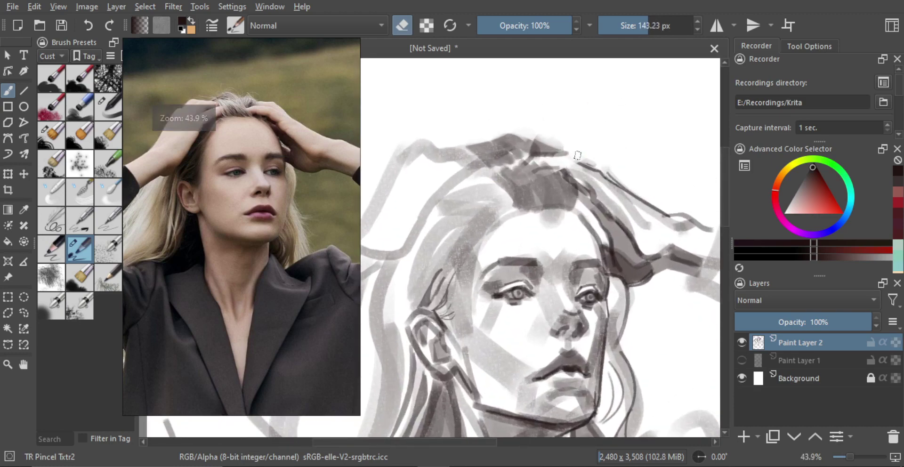
- Draw dark strands through the front hair above the forehead with a brush of about 47 px, undoing a misplaced one
key("e")
left_click_drag(548, 173, 497, 174)
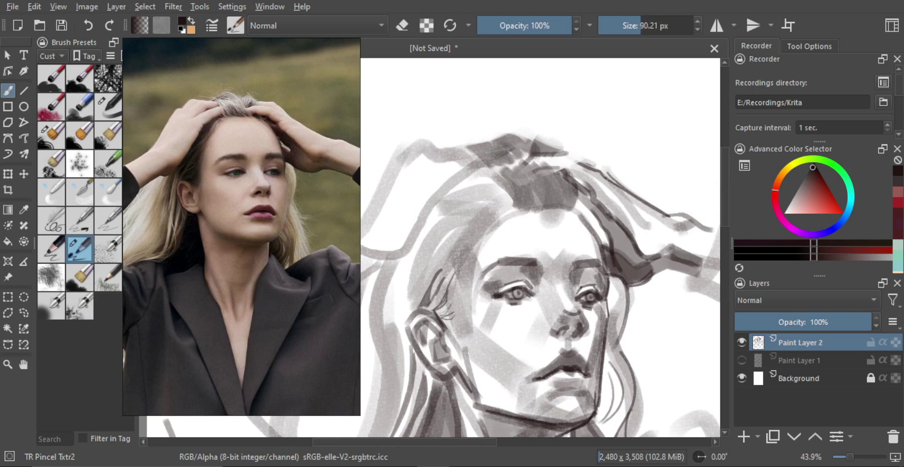
key("bracketleft")
mouse_move(468, 146)
left_mouse_down()
mouse_move(503, 205)
mouse_move(531, 213)
left_mouse_up()
mouse_move(507, 171)
left_mouse_down()
mouse_move(517, 203)
mouse_move(532, 180)
mouse_move(534, 202)
mouse_move(538, 186)
mouse_move(525, 190)
mouse_move(561, 204)
mouse_move(547, 217)
mouse_move(537, 201)
left_mouse_up()
key("ctrl+z")
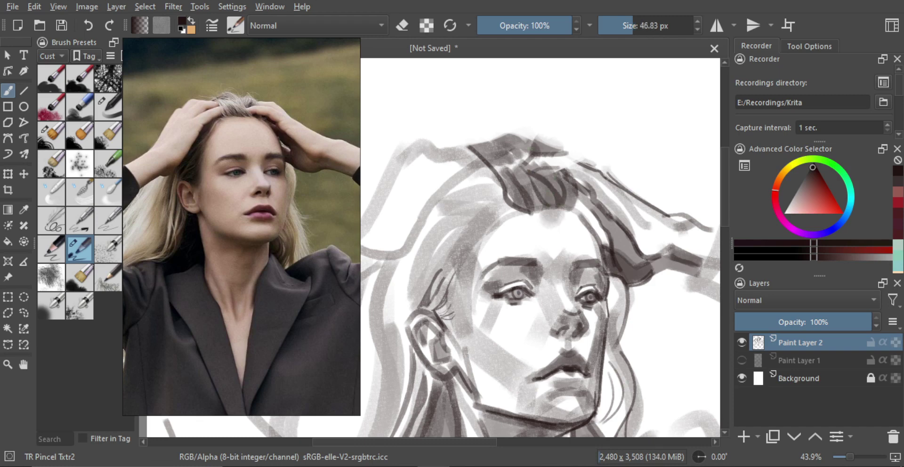
- Outline the hair tuft on top of the head and add curved strands in it, redoing a misplaced stroke
left_click_drag(477, 148, 524, 164)
key("ctrl+z")
mouse_move(468, 145)
left_mouse_down()
mouse_move(511, 128)
mouse_move(523, 162)
left_mouse_up()
mouse_move(483, 134)
left_mouse_down()
mouse_move(509, 125)
mouse_move(523, 164)
left_mouse_up()
mouse_move(525, 128)
left_mouse_down()
mouse_move(532, 159)
mouse_move(546, 157)
left_mouse_up()
mouse_move(558, 143)
left_mouse_down()
mouse_move(554, 157)
mouse_move(550, 131)
mouse_move(578, 216)
left_mouse_up()
left_click_drag(589, 184, 543, 116)
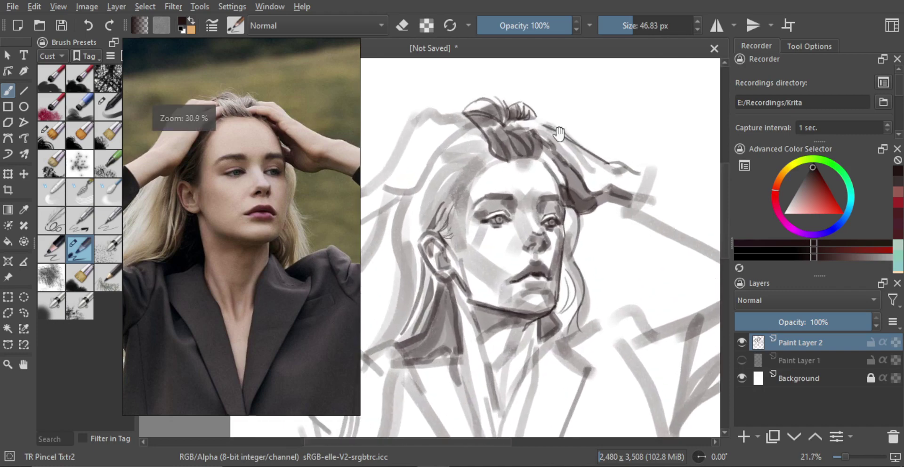
left_click_drag(530, 151, 535, 169)
scroll(551, 166, "down", 4)
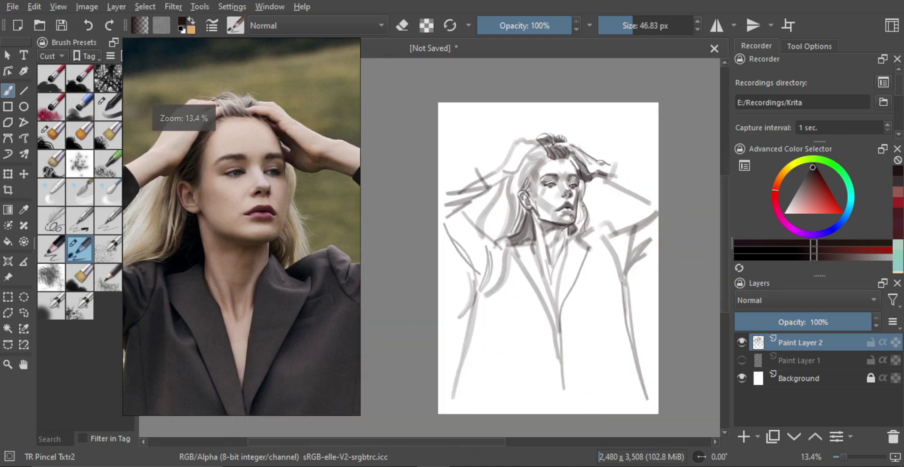
scroll(571, 166, "up", 4)
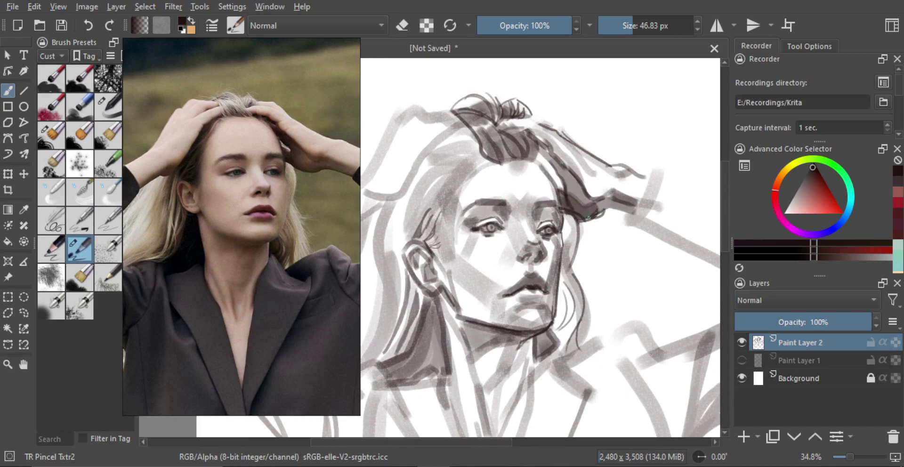
mouse_move(588, 217)
left_mouse_down()
mouse_move(605, 209)
mouse_move(648, 231)
left_mouse_up()
key("ctrl+z")
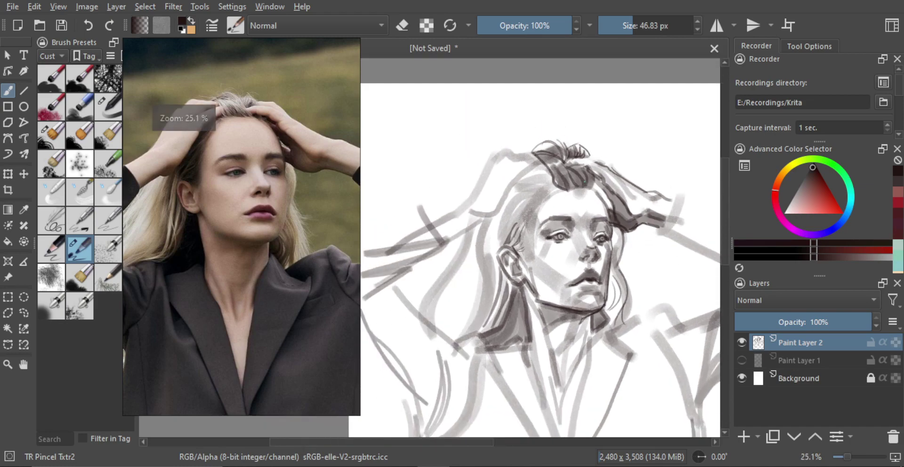
- Draw the lower contour of the left-hand forearm and the hand's inner edge along the hair, redoing a misplaced stroke
scroll(273, 203, "down", 1)
left_click_drag(241, 200, 293, 238)
scroll(269, 231, "up", 2)
scroll(490, 186, "up", 2)
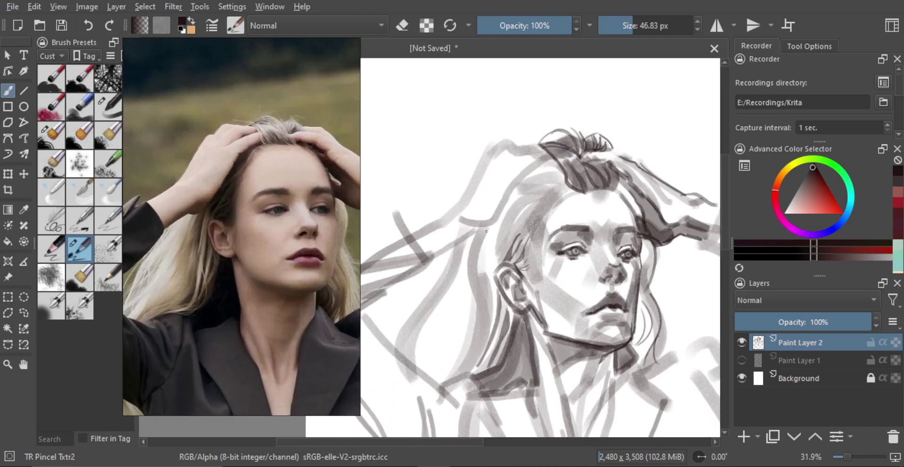
left_click_drag(430, 258, 476, 230)
key("ctrl+z")
left_click_drag(440, 253, 488, 227)
left_click_drag(527, 177, 499, 215)
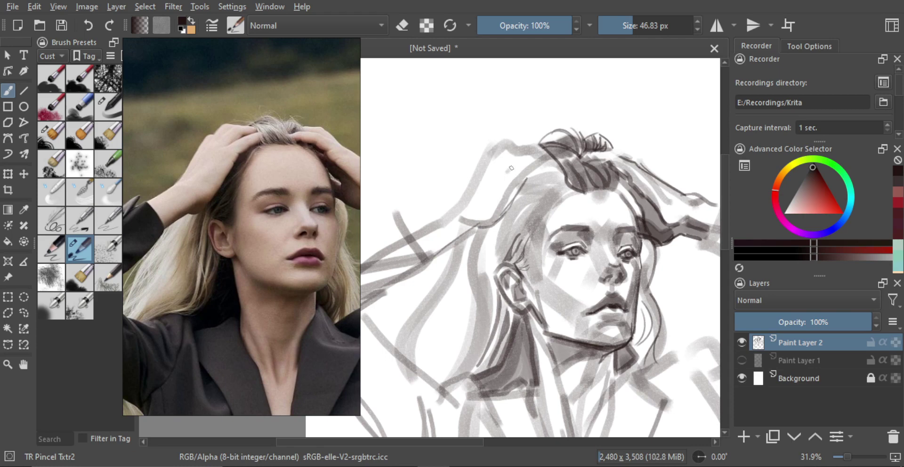
- Outline the left-hand hand's fingers on top of the head with a brush of about 43 to 56 px
left_click_drag(521, 167, 552, 154, "shift")
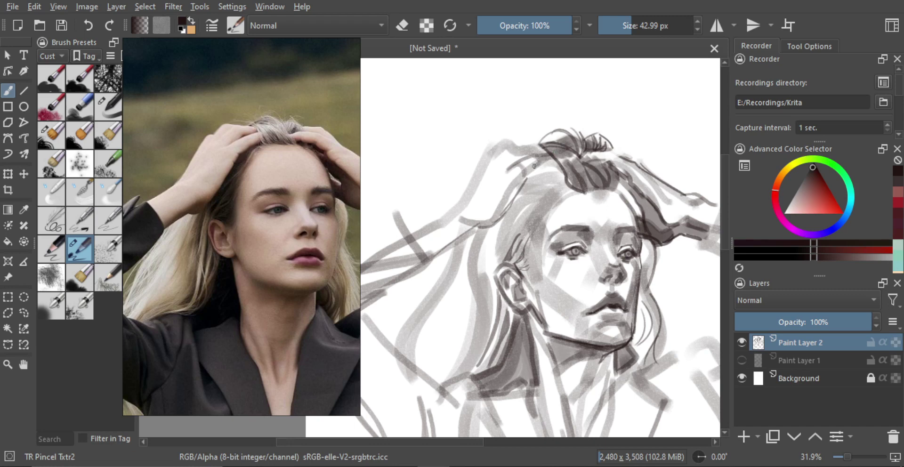
key("bracketright")
key("bracketright")
key("bracketright")
left_click_drag(521, 146, 541, 146)
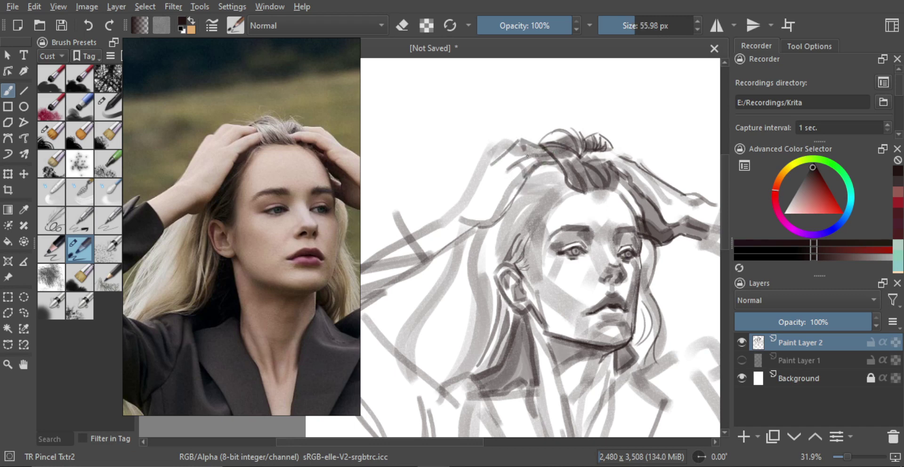
key("bracketright")
key("bracketright")
key("bracketright")
key("bracketright")
key("bracketright")
key("bracketright")
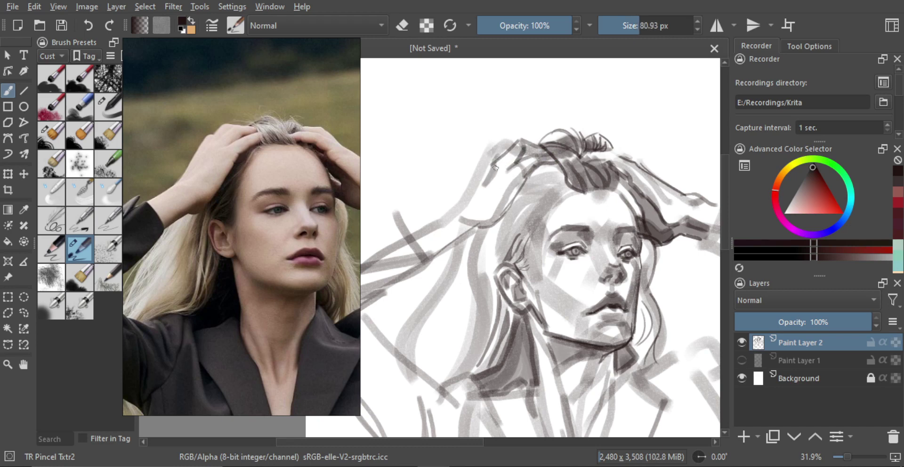
left_click_drag(488, 180, 496, 166)
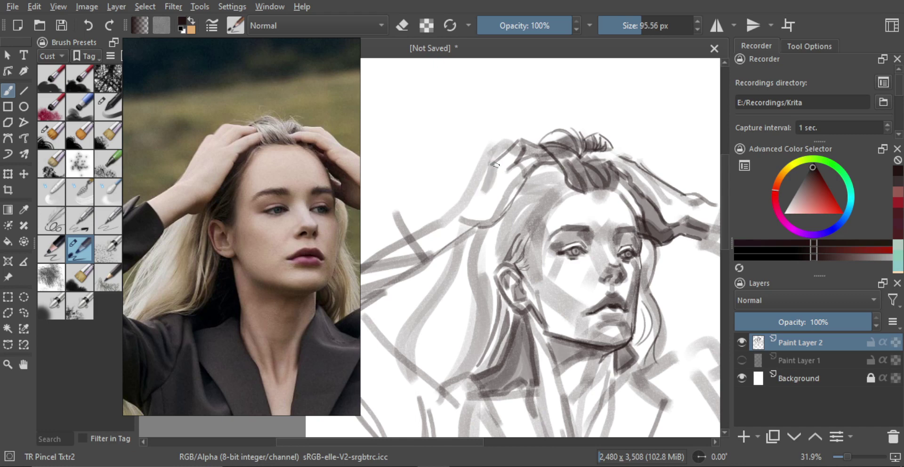
left_click_drag(504, 200, 488, 209)
key("ctrl+z")
key("ctrl+z")
- Outline the left-hand hand's knuckles and outer edge, and fill the back of the hand with mid-tone shading down to the wrist
mouse_move(492, 162)
left_mouse_down()
mouse_move(488, 184)
mouse_move(504, 170)
mouse_move(504, 186)
mouse_move(511, 176)
mouse_move(491, 184)
mouse_move(511, 176)
left_mouse_up()
mouse_move(502, 182)
left_mouse_down()
mouse_move(481, 220)
mouse_move(527, 168)
mouse_move(505, 139)
mouse_move(489, 172)
mouse_move(495, 140)
mouse_move(499, 158)
mouse_move(480, 165)
mouse_move(516, 142)
left_mouse_up()
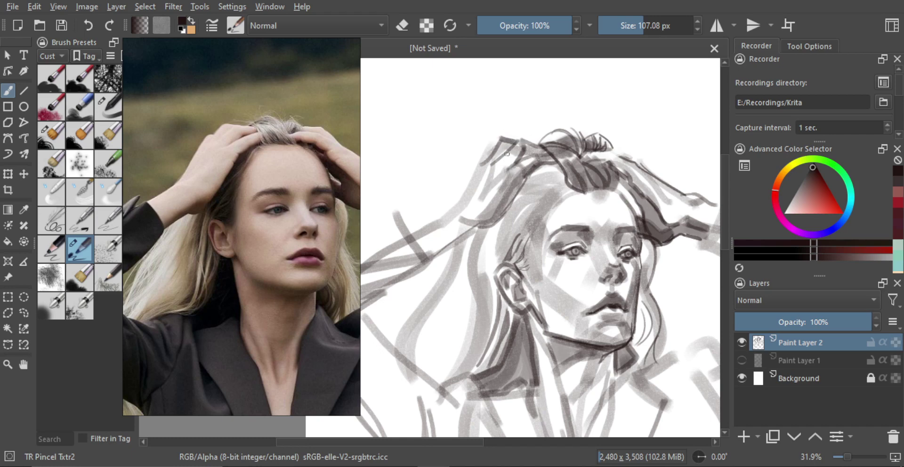
key("ctrl+z")
mouse_move(471, 171)
left_mouse_down()
mouse_move(445, 213)
mouse_move(483, 182)
mouse_move(457, 210)
mouse_move(472, 208)
mouse_move(520, 157)
mouse_move(546, 160)
left_mouse_up()
- Lighten parts of the back of the left-hand hand and its knuckles with the eraser at about 70 to 115 px
key("e")
mouse_move(508, 188)
left_mouse_down()
mouse_move(480, 170)
mouse_move(466, 204)
left_mouse_up()
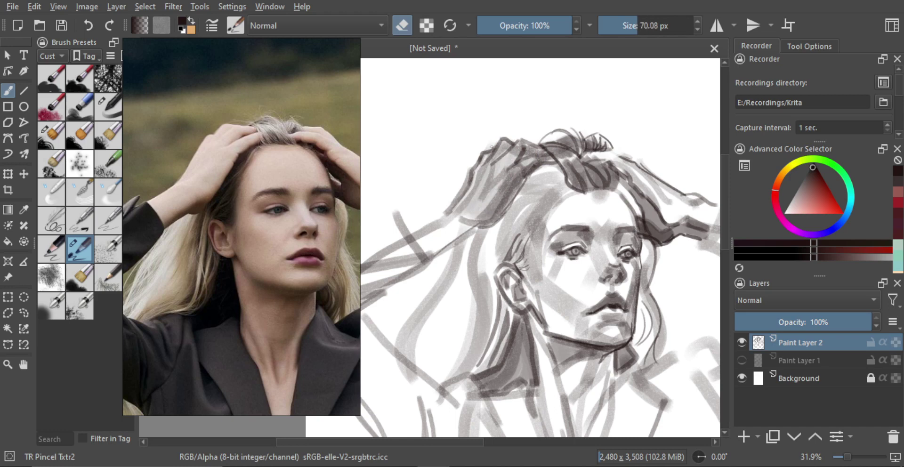
left_click_drag(481, 170, 501, 141)
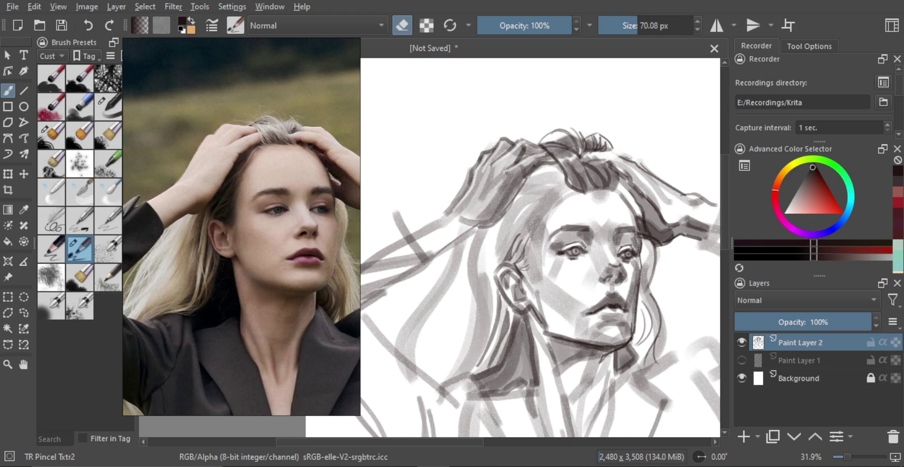
left_click_drag(490, 168, 497, 172)
key("bracketleft")
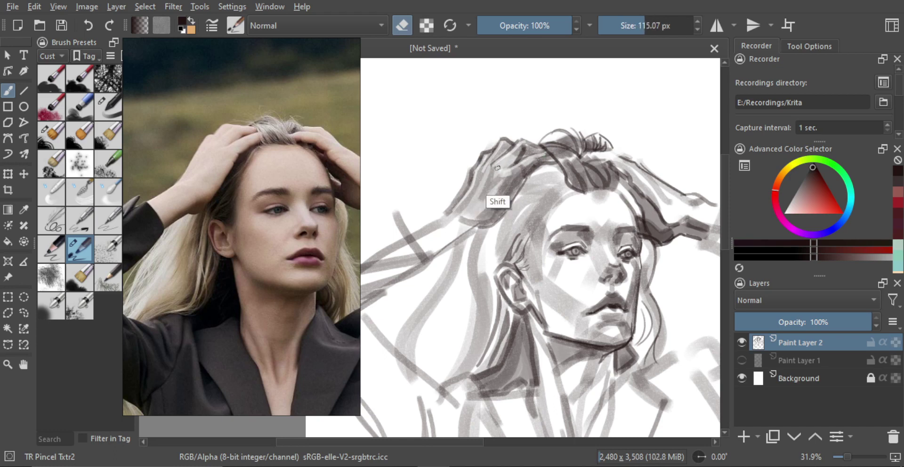
key("bracketleft")
key("bracketleft")
key("bracketleft")
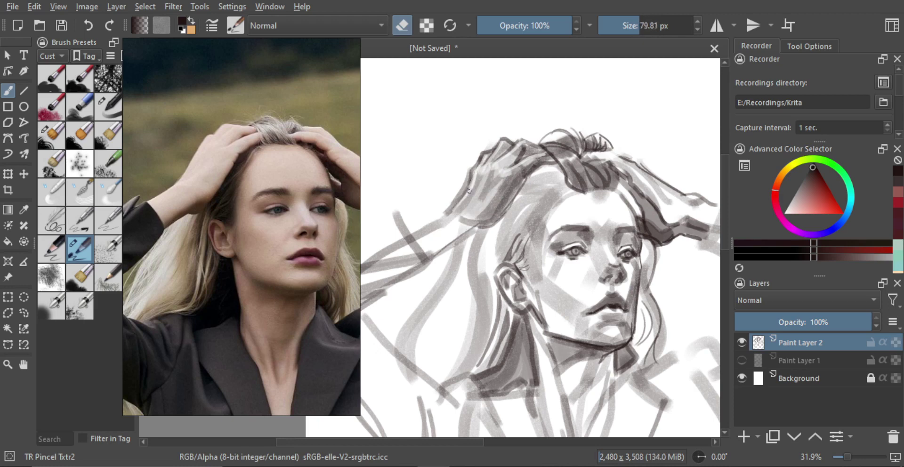
- Erase highlights into the left-hand wrist and clean up the overlapping forearm lines with an eraser of about 93 px
key("bracketright")
key("bracketright")
mouse_move(470, 213)
left_mouse_down()
mouse_move(450, 212)
mouse_move(415, 235)
left_mouse_up()
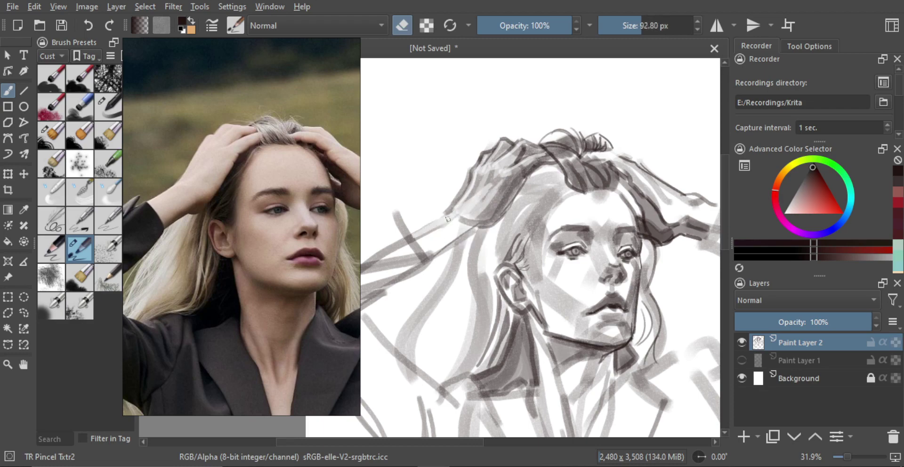
left_click_drag(474, 197, 469, 242)
mouse_move(541, 209)
left_mouse_down()
mouse_move(499, 211)
mouse_move(522, 198)
mouse_move(506, 204)
left_mouse_up()
left_click_drag(507, 211, 507, 207)
- Mirror the canvas view horizontally to compare the whole sketch with the flipped reference photo
left_click_drag(527, 161, 560, 125)
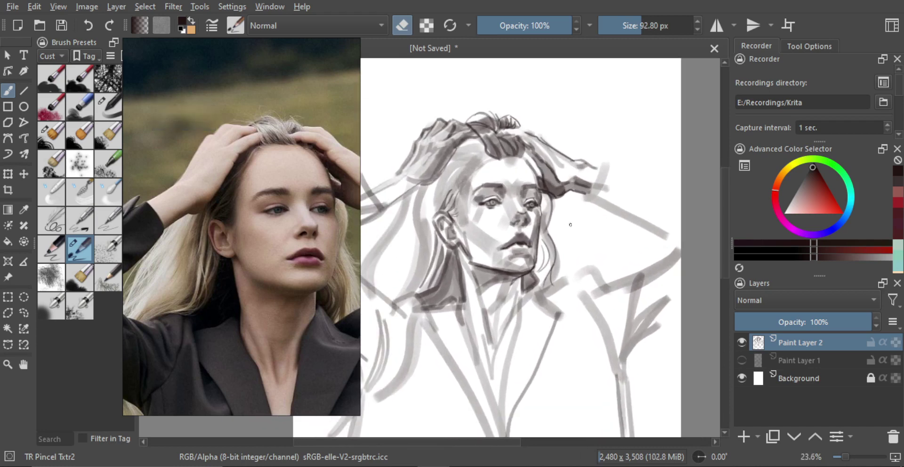
scroll(507, 226, "down", 2)
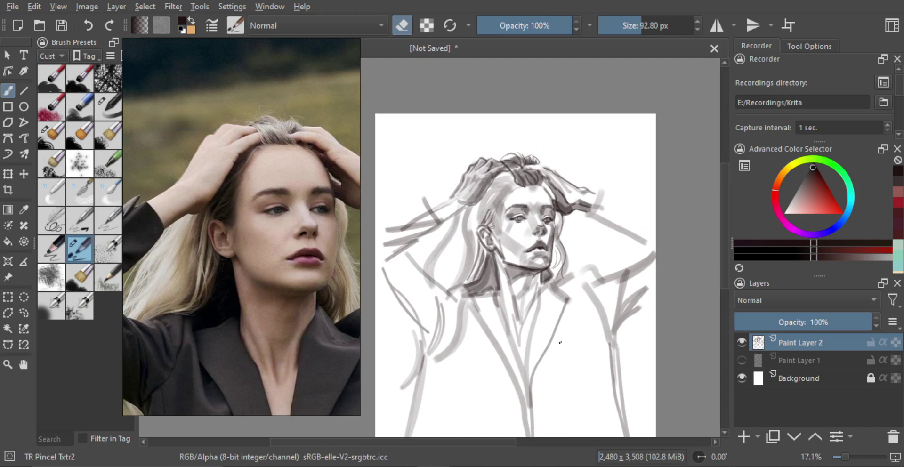
left_click_drag(549, 308, 555, 298)
scroll(555, 298, "down", 1)
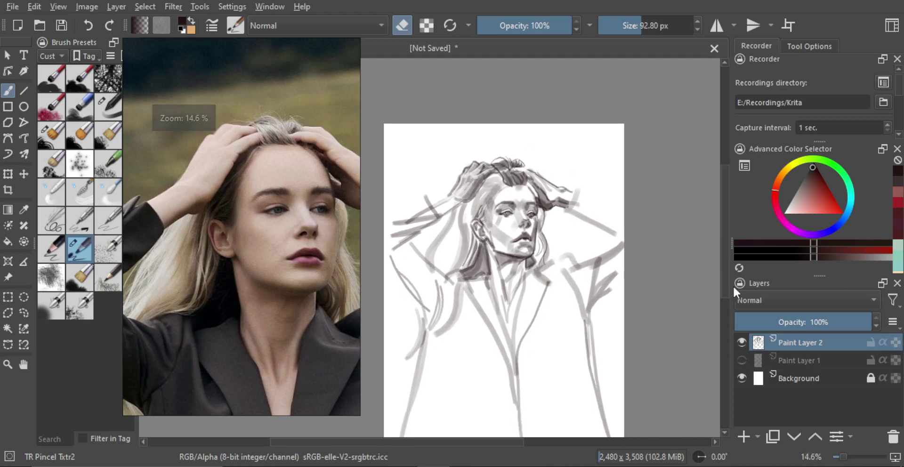
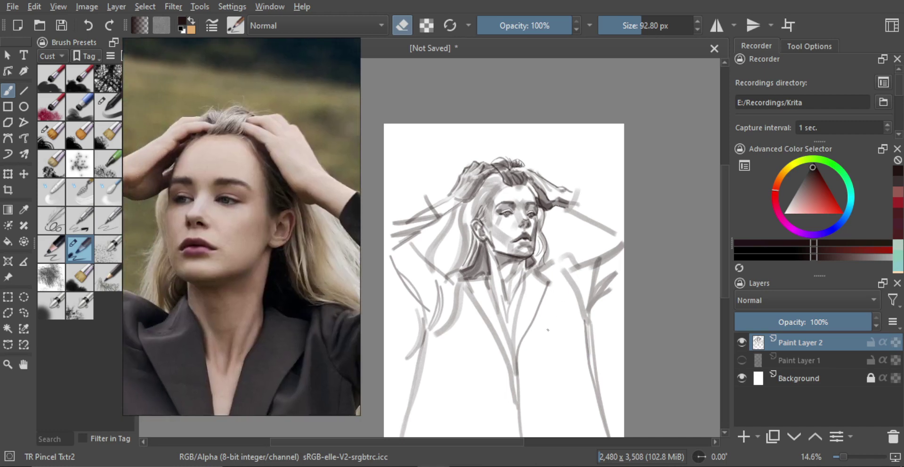
key("m")
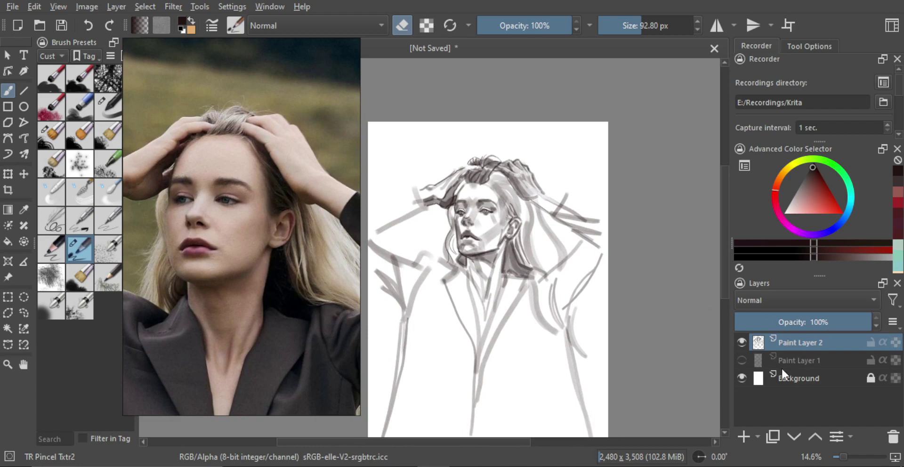
- Duplicate Paint Layer 2, hide the original, and add a new paint layer beneath the copy
key("ctrl+j")
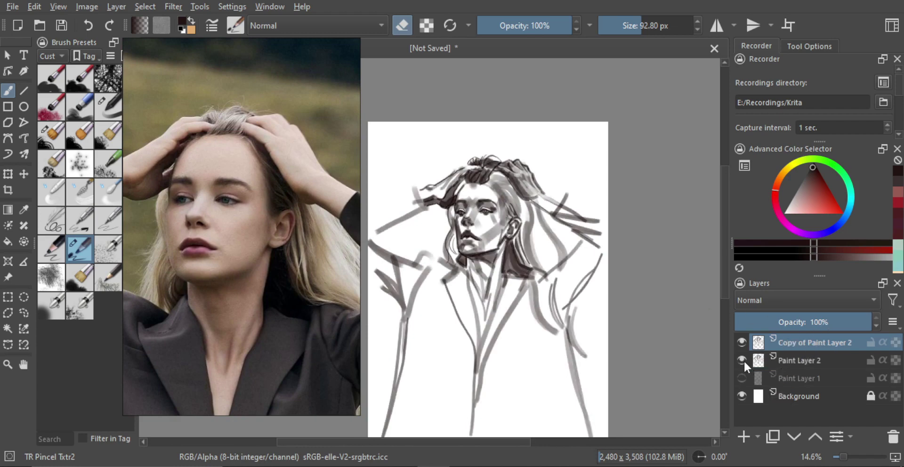
left_click(742, 359)
left_click(761, 358)
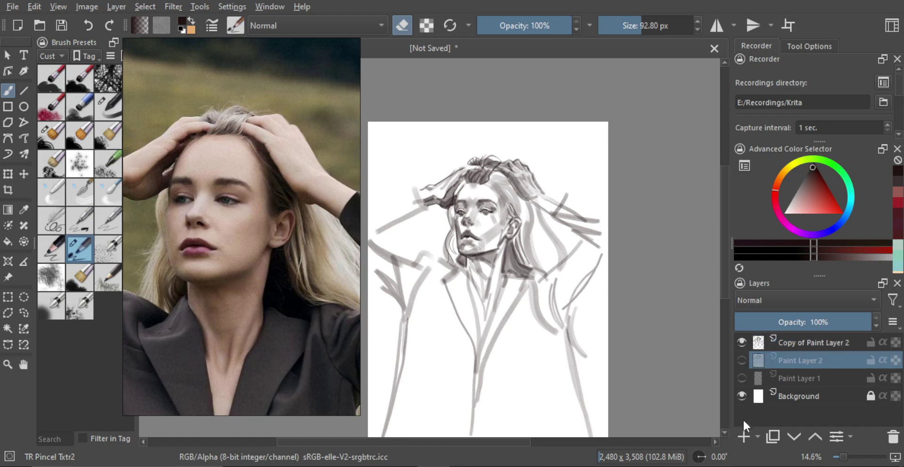
left_click(744, 435)
- Reframe the reference photo to examine the raised arms and the blazer along with the head
scroll(297, 276, "down", 2)
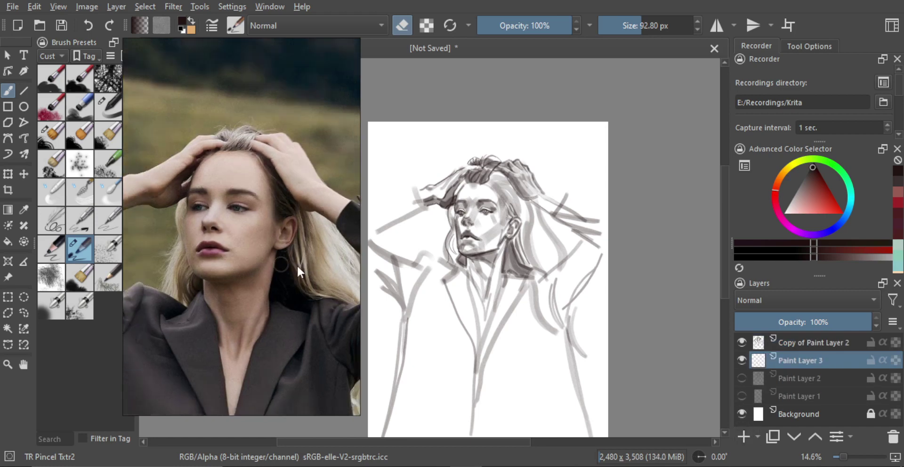
mouse_move(298, 266)
left_mouse_down()
mouse_move(319, 255)
mouse_move(301, 262)
left_mouse_up()
scroll(300, 262, "down", 2)
scroll(299, 260, "up", 2)
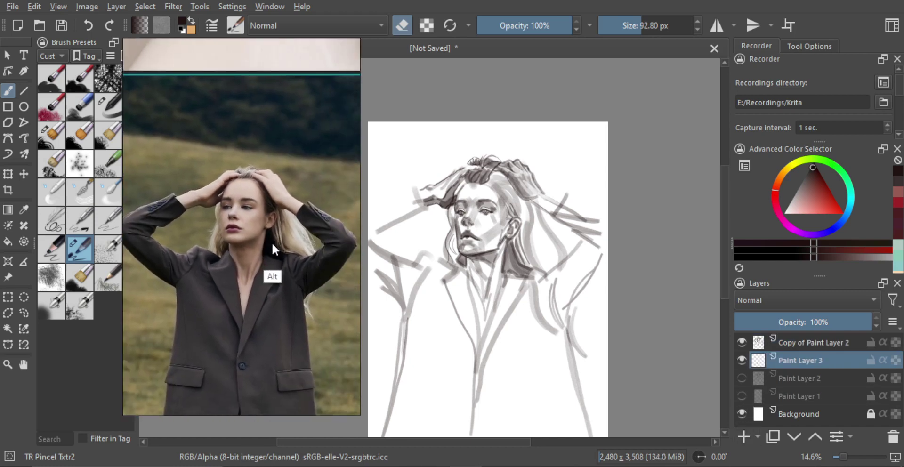
scroll(282, 238, "up", 2)
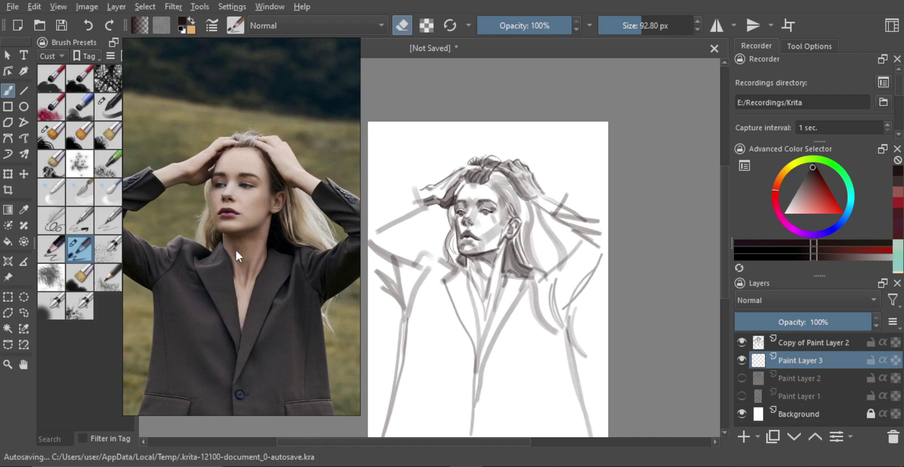
- Browse the reference board's lighting photos and examine the red-haired woman's portrait up close
scroll(270, 255, "down", 5)
scroll(256, 223, "down", 5)
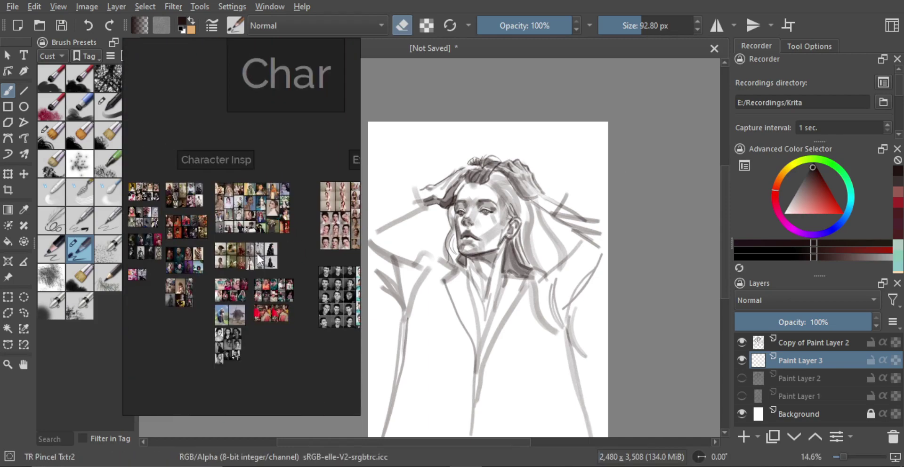
left_click_drag(349, 363, 272, 269)
mouse_move(353, 285)
left_mouse_down()
mouse_move(233, 241)
mouse_move(234, 257)
left_mouse_up()
scroll(277, 214, "up", 5)
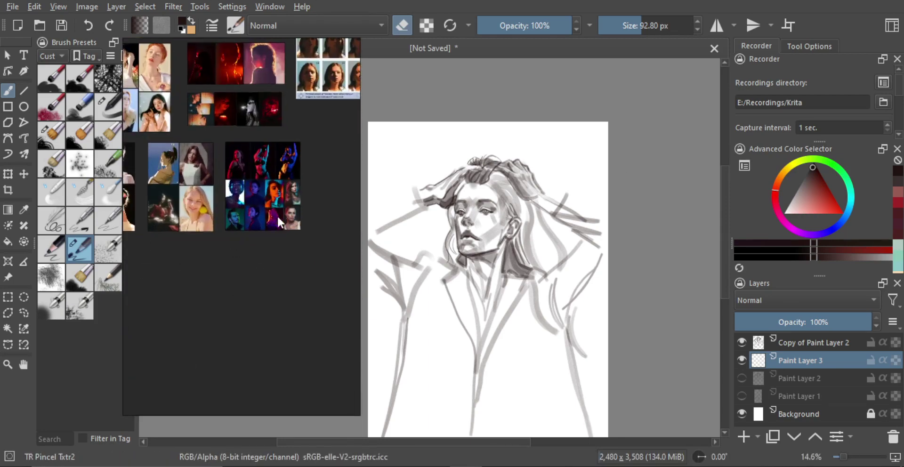
scroll(222, 243, "up", 3)
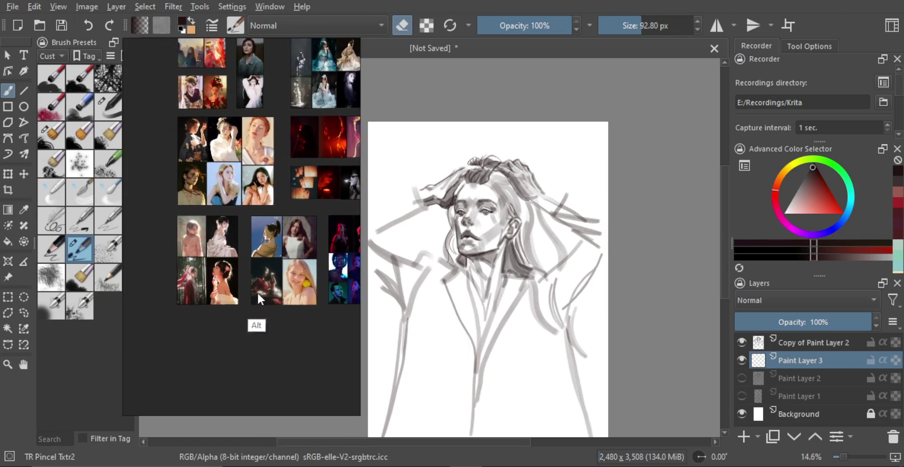
scroll(238, 266, "up", 2)
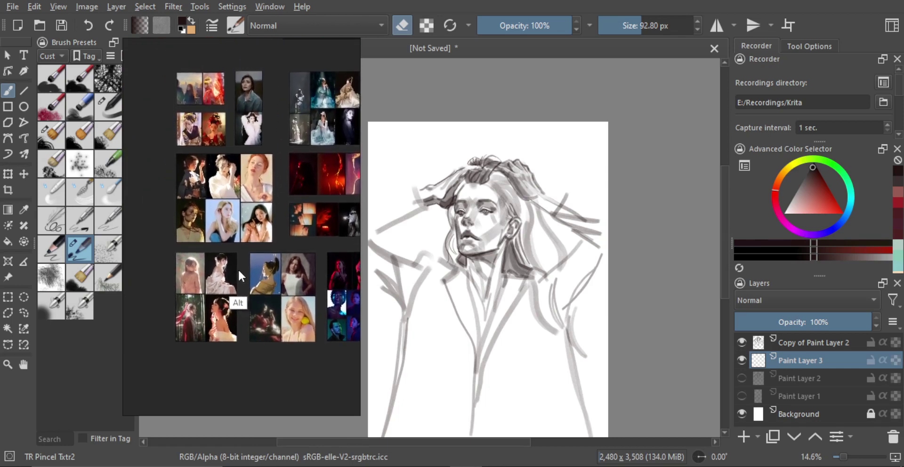
left_click_drag(252, 185, 254, 199)
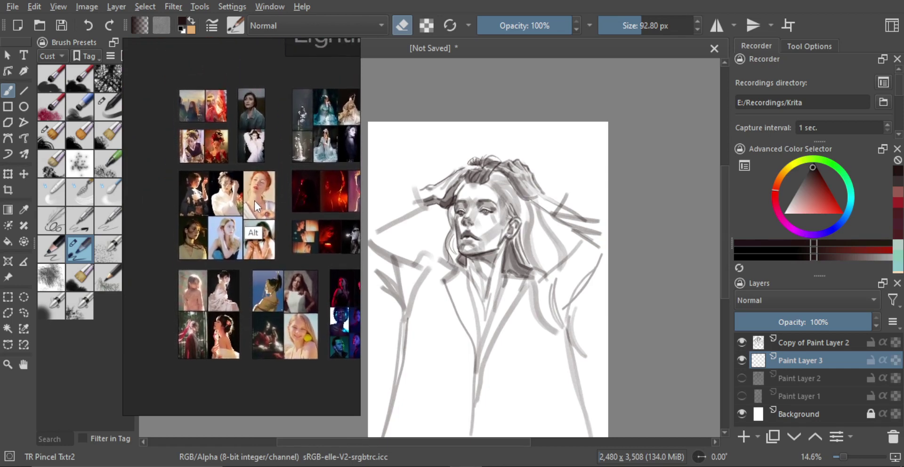
double_click(258, 212)
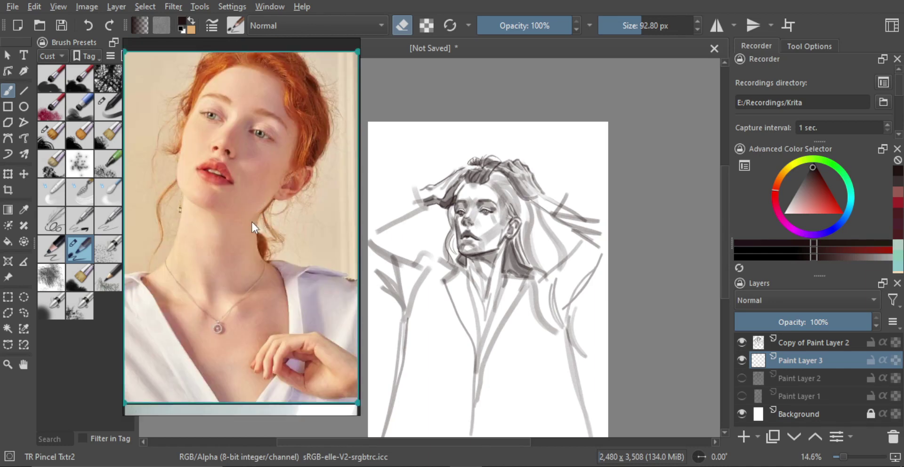
double_click(255, 219)
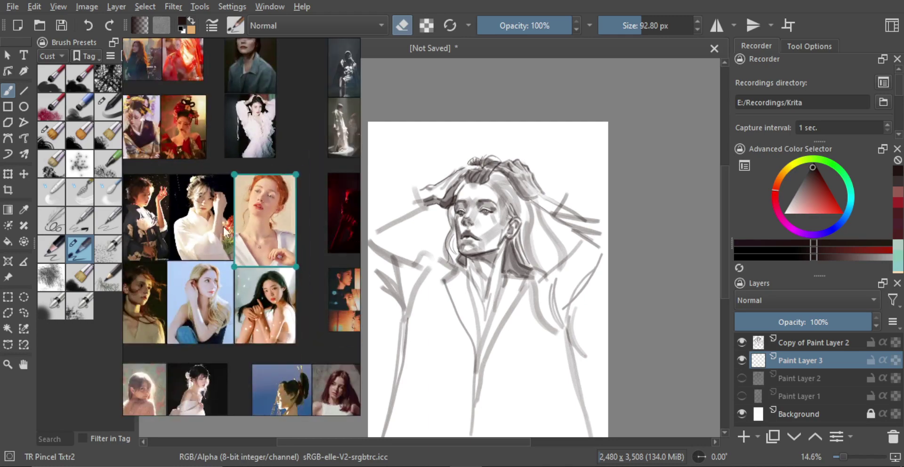
- Focus the reference view on the portrait of the short-haired woman in a turtleneck under blue and magenta light
left_click_drag(256, 225, 175, 200, "alt")
left_click_drag(325, 232, 327, 199, "alt")
left_click_drag(226, 233, 285, 205, "alt")
left_click_drag(233, 229, 187, 212, "alt")
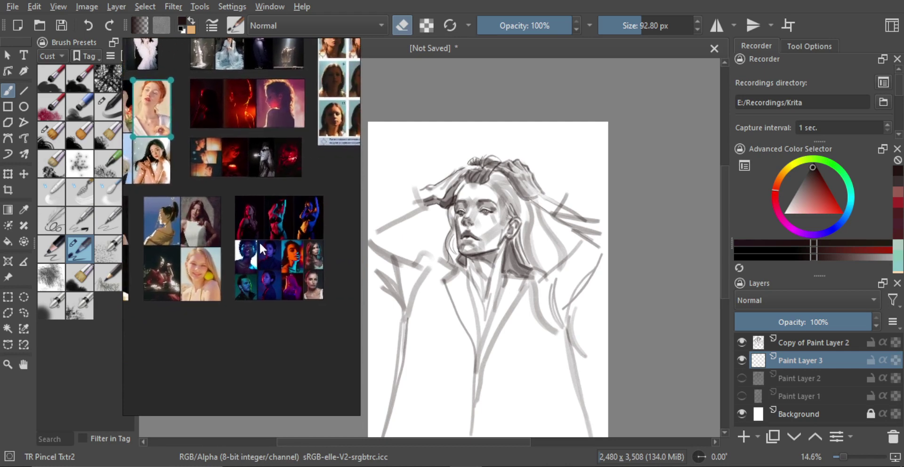
double_click(266, 284)
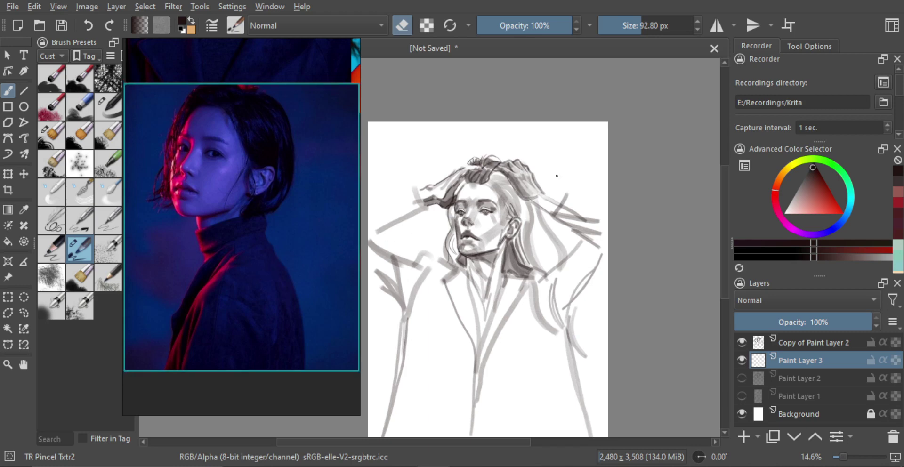
- Test a saturated blue-violet on Paint Layer 3 with the TR Flat brush, enlarging it to about 88 px
left_click_drag(496, 252, 533, 249)
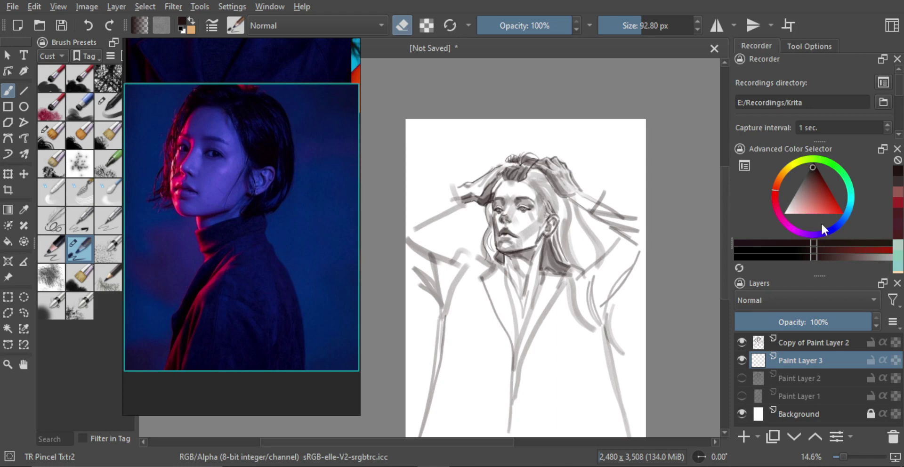
left_click_drag(822, 228, 821, 230)
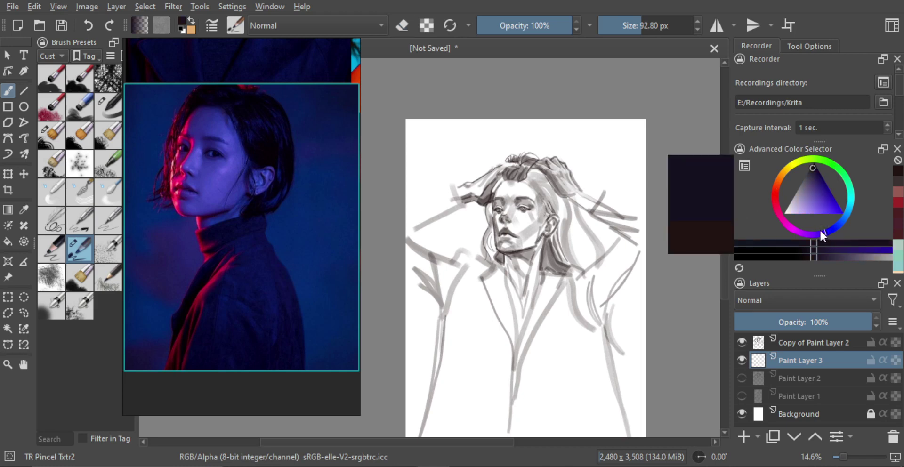
left_click(821, 193)
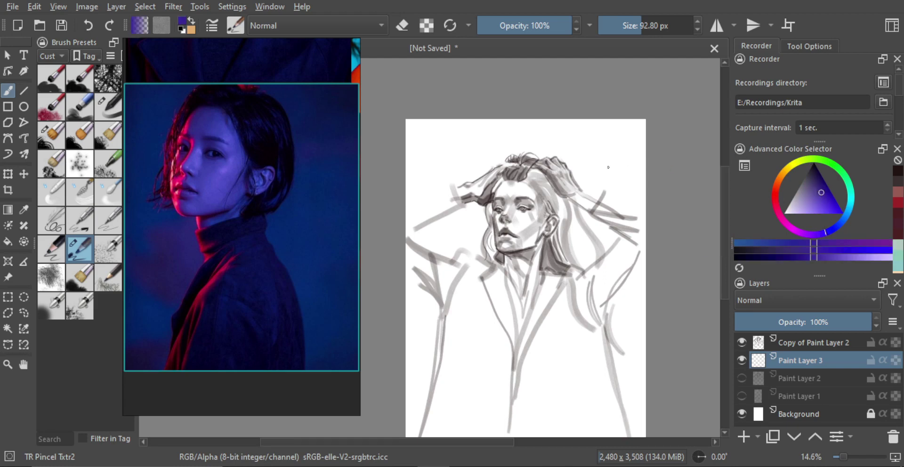
left_click(52, 134)
left_click_drag(430, 155, 426, 204)
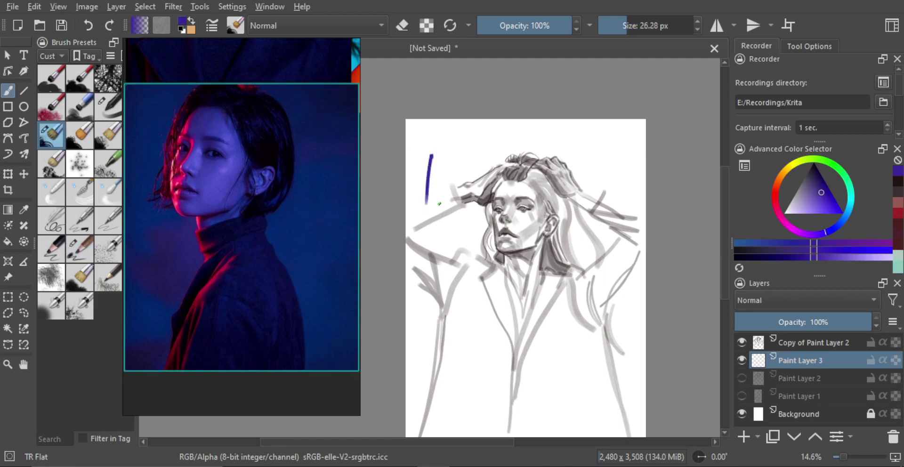
key("ctrl+z")
left_click_drag(455, 151, 453, 204)
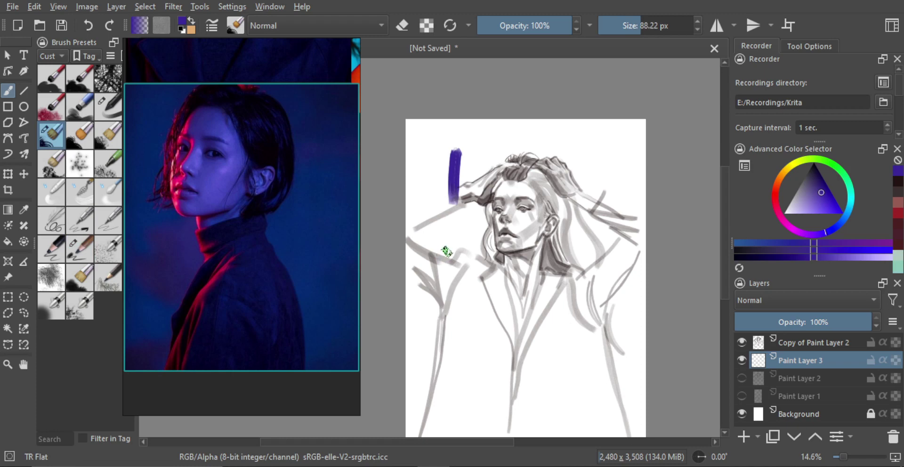
- Choose a muted deep blue by painting comparison swatches around the figure, and clear the swatches from Paint Layer 3
left_click(824, 230)
left_click_drag(424, 160, 425, 212)
left_click(829, 234)
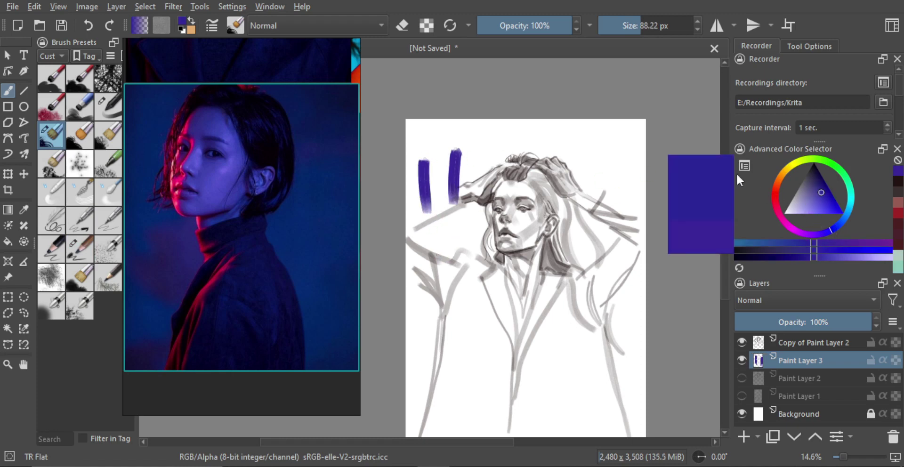
left_click(834, 227)
left_click_drag(600, 140, 594, 196)
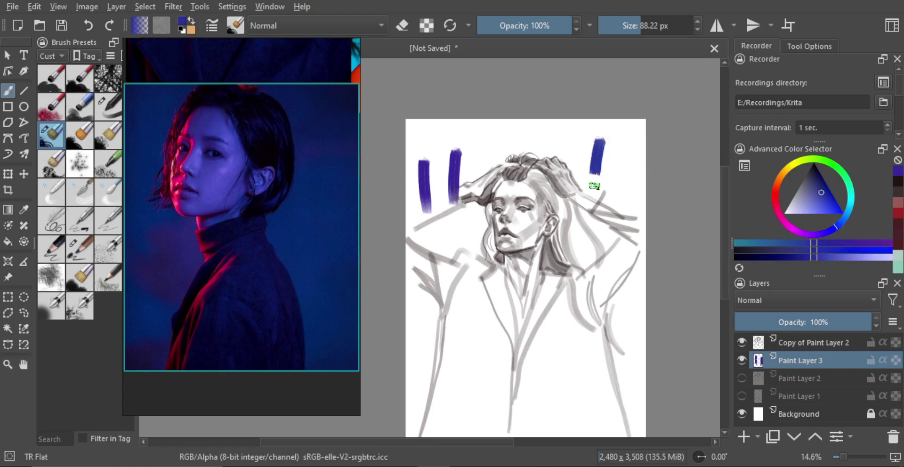
mouse_move(421, 221)
left_mouse_down()
mouse_move(421, 270)
mouse_move(430, 282)
left_mouse_up()
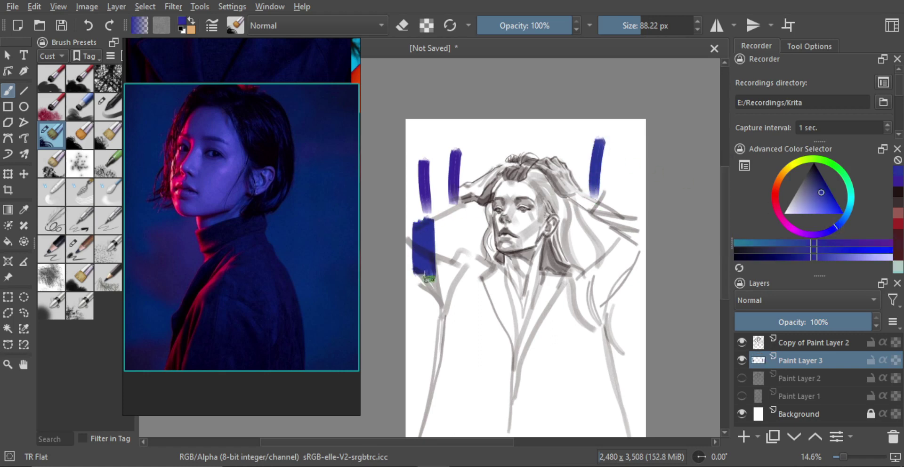
left_click(814, 191)
mouse_move(449, 228)
left_mouse_down()
mouse_move(465, 257)
mouse_move(438, 284)
mouse_move(462, 343)
left_mouse_up()
left_click(816, 189)
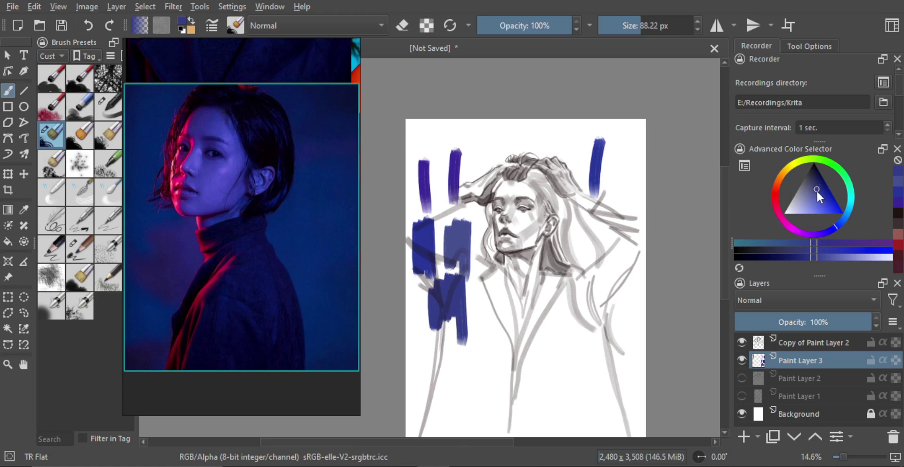
left_click(818, 233)
mouse_move(488, 308)
left_mouse_down()
mouse_move(501, 301)
mouse_move(504, 330)
left_mouse_up()
key("Delete")
- Cover all of Paint Layer 3 with the muted deep blue using repeated Gradient tool passes
mouse_move(449, 193)
left_mouse_down()
mouse_move(458, 143)
mouse_move(481, 233)
mouse_move(476, 221)
mouse_move(504, 242)
mouse_move(526, 244)
left_mouse_up()
key("ctrl+z")
key("g")
left_click_drag(541, 204, 524, 307)
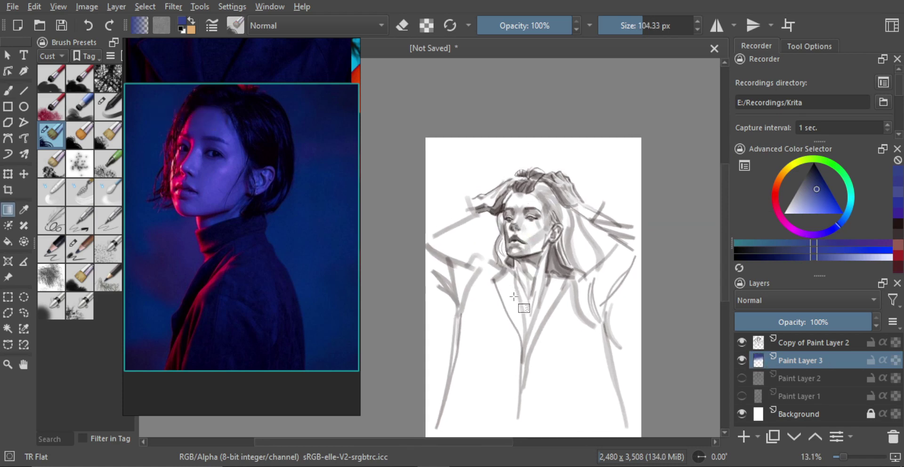
left_click_drag(537, 234, 524, 301)
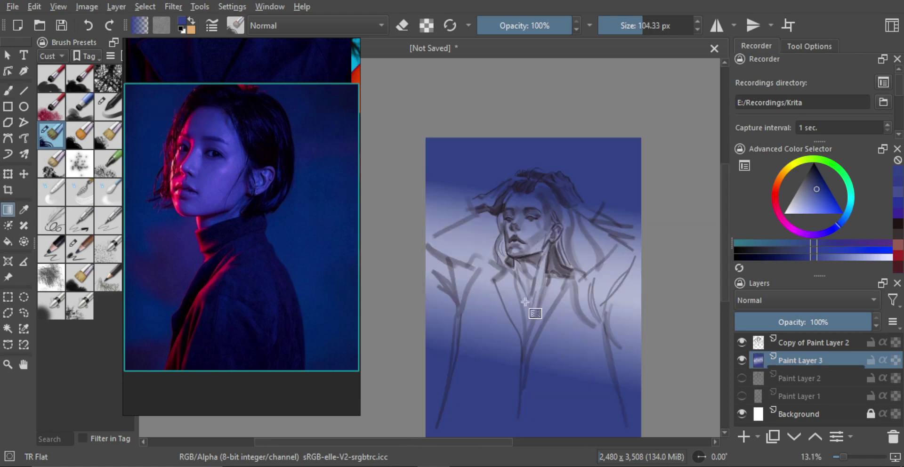
mouse_move(501, 397)
left_mouse_down()
mouse_move(530, 283)
mouse_move(496, 382)
left_mouse_up()
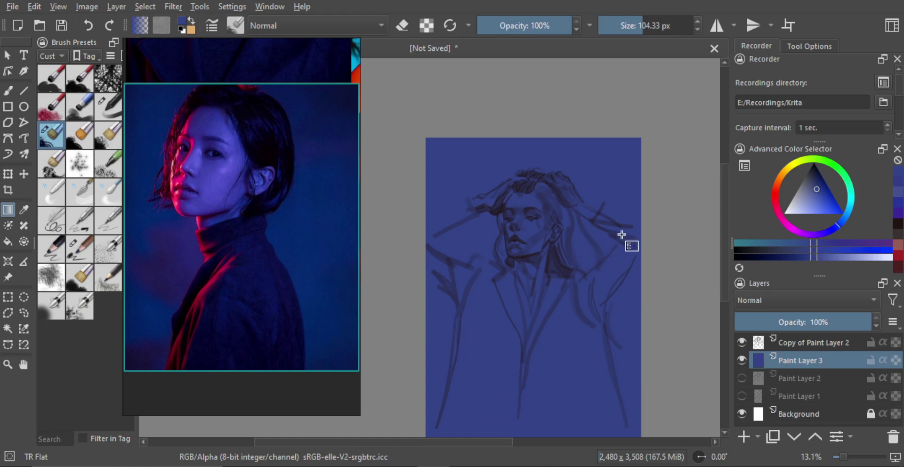
- Set Copy of Paint Layer 2 to Multiply and add a new paint layer directly above Paint Layer 3
left_click(794, 338)
left_click(779, 300)
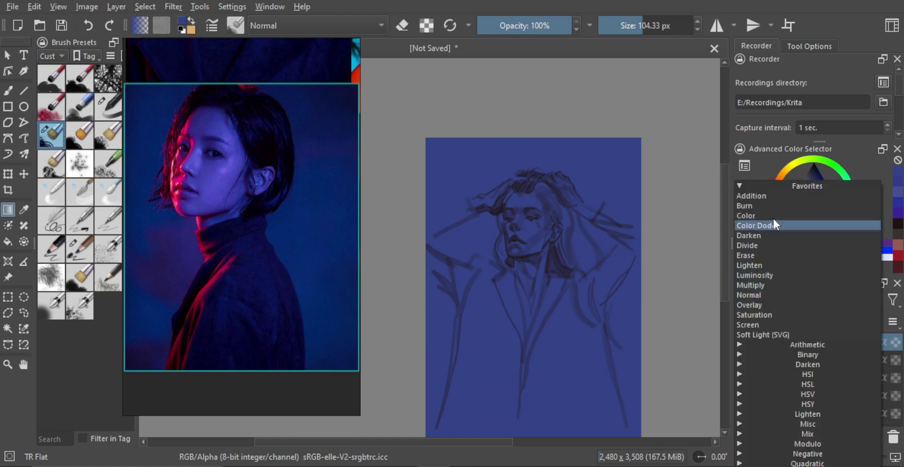
left_click(757, 285)
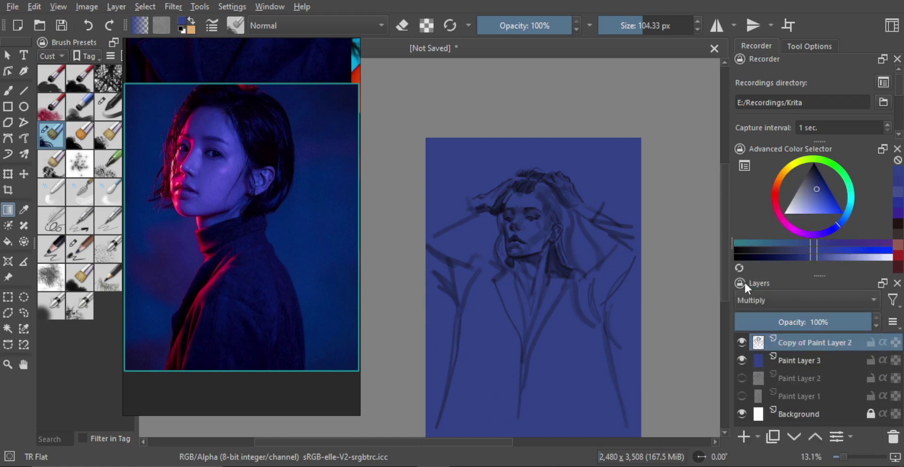
left_click(788, 363)
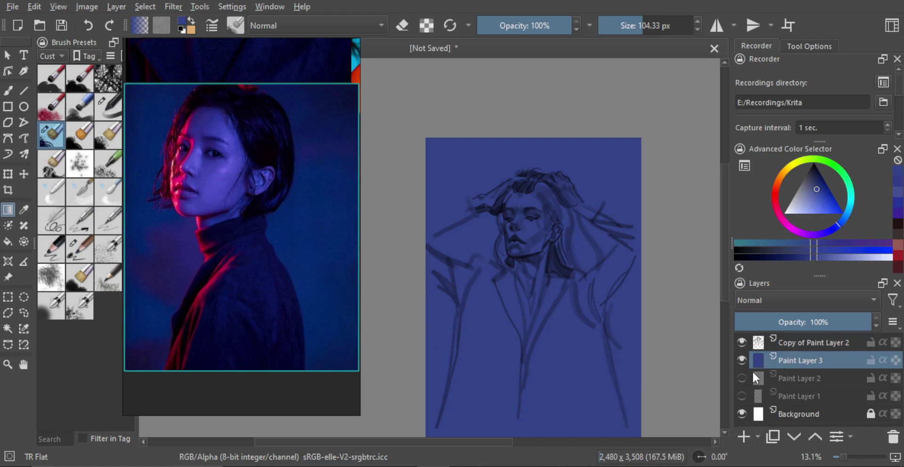
left_click(742, 437)
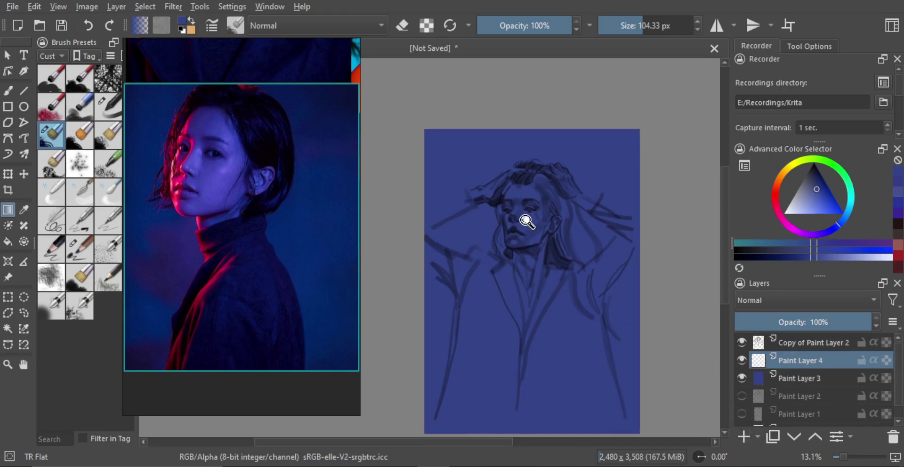
- Set up the TR Pincel Txtr2 brush with a pale, desaturated blue for lighting the face
scroll(524, 214, "up", 3)
scroll(573, 197, "up", 3)
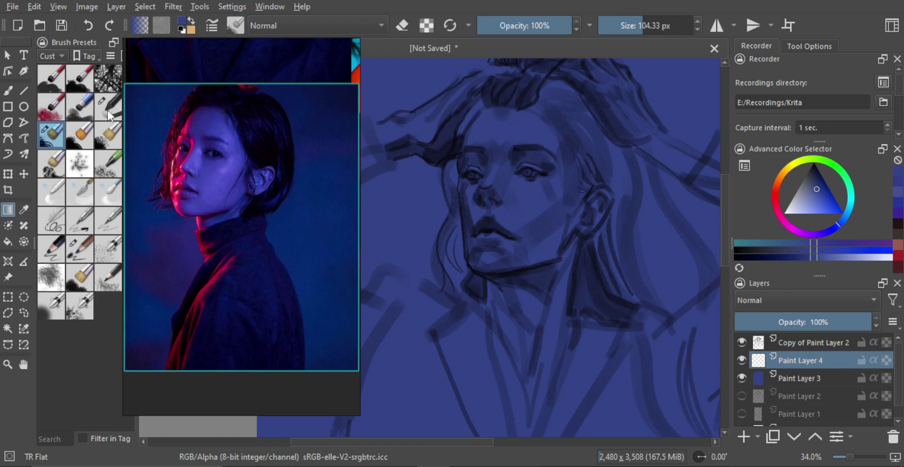
left_click(81, 249)
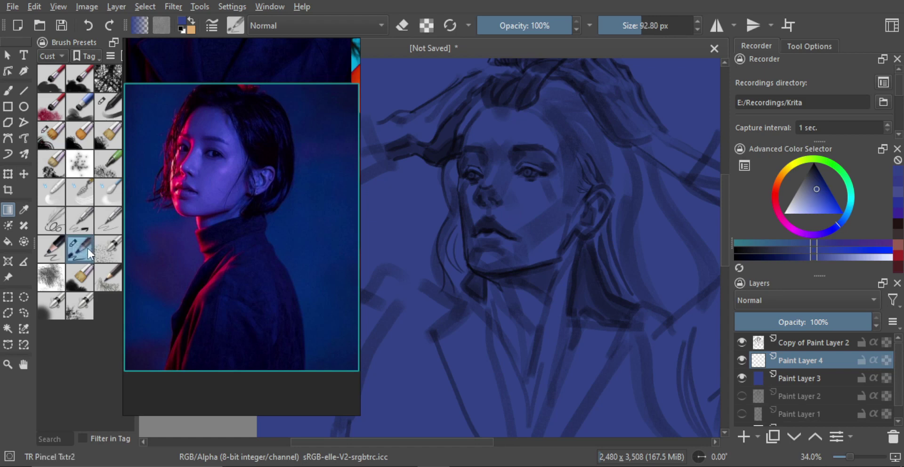
mouse_move(527, 178)
left_mouse_down()
mouse_move(544, 169)
mouse_move(552, 190)
left_mouse_up()
key("b")
left_click(544, 204, "alt")
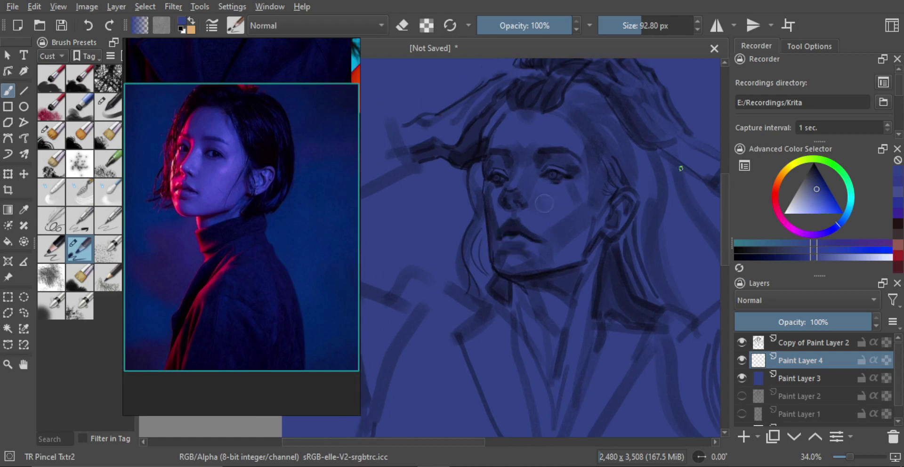
left_click(840, 218)
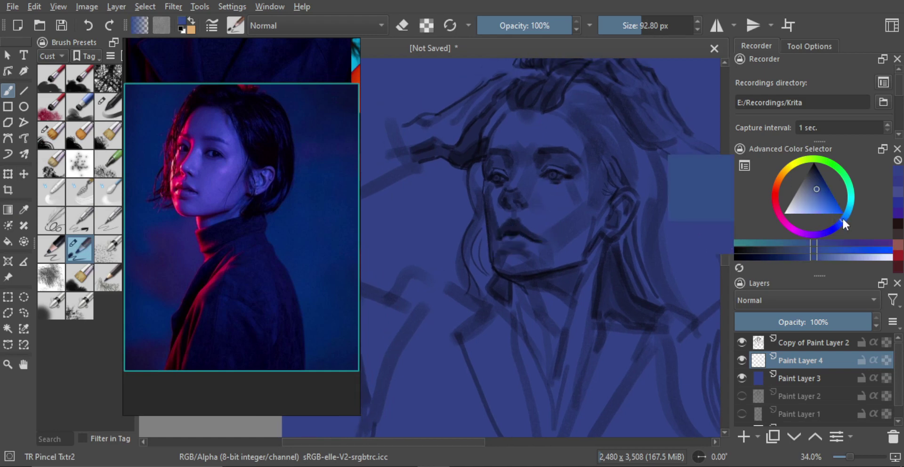
left_click(816, 203)
left_click(808, 203)
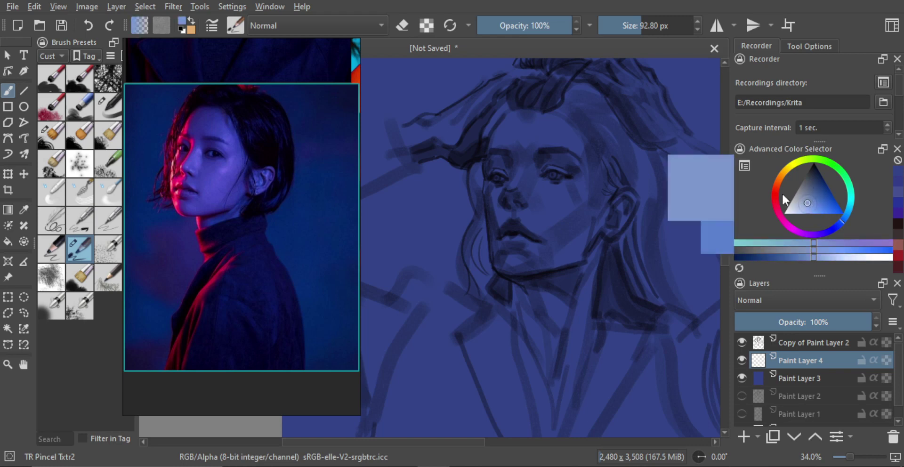
- Paint pale blue highlights above the right-hand eyebrow and along the nose on Paint Layer 4, redoing unsatisfactory strokes
mouse_move(559, 196)
left_mouse_down()
mouse_move(552, 169)
mouse_move(577, 148)
mouse_move(560, 149)
mouse_move(582, 143)
left_mouse_up()
key("ctrl+z")
left_click_drag(578, 144, 572, 152)
key("ctrl+z")
key("bracketleft")
key("bracketleft")
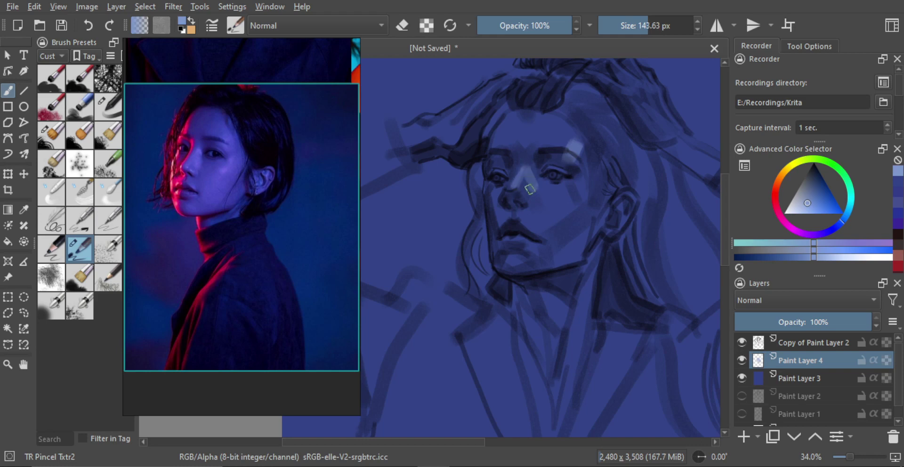
left_click_drag(530, 182, 527, 180)
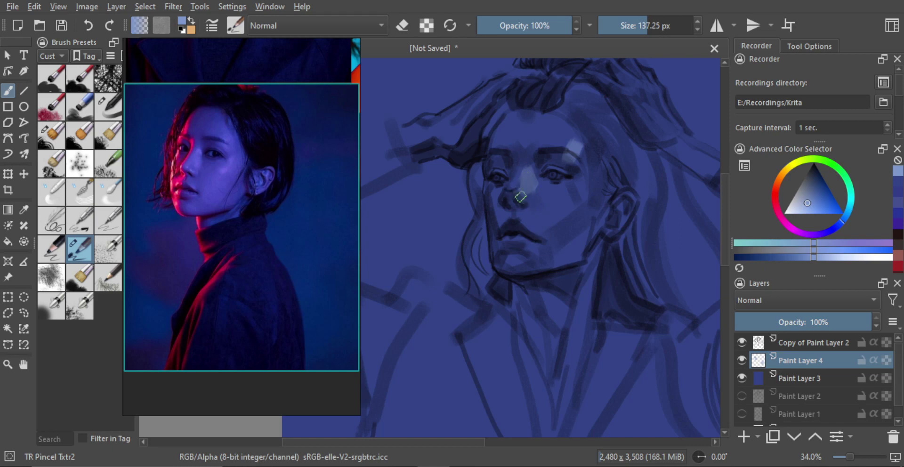
left_click_drag(520, 197, 541, 197)
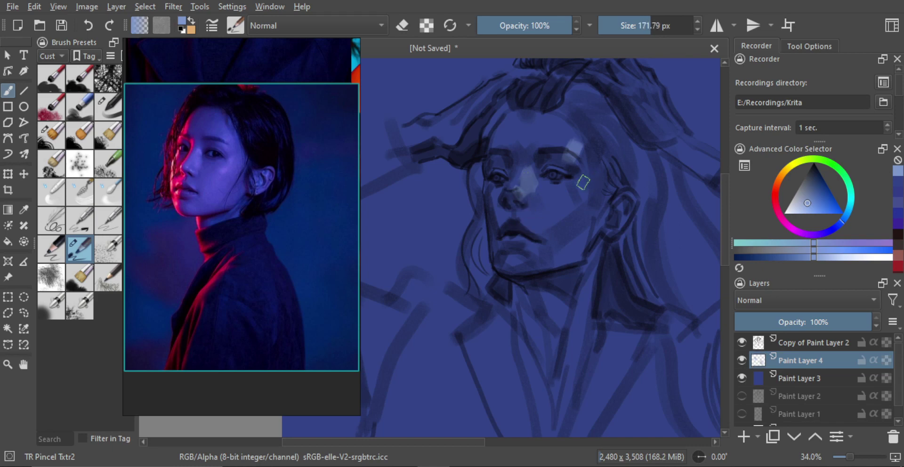
- Paint broad pale blue light across the right-hand cheek and down to the chin with a brush of about 200 px or more
mouse_move(582, 177)
left_mouse_down()
mouse_move(593, 195)
mouse_move(582, 194)
mouse_move(586, 211)
mouse_move(589, 196)
mouse_move(552, 223)
left_mouse_up()
key("ctrl+z")
left_click_drag(586, 197, 544, 227)
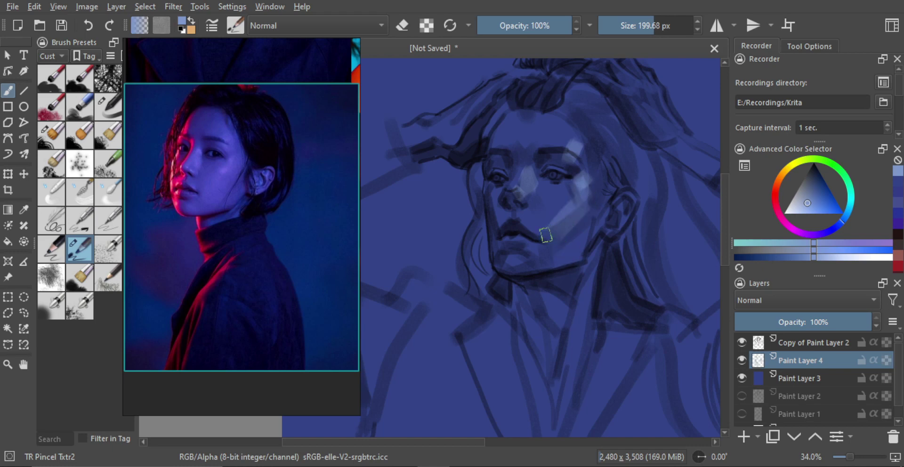
mouse_move(542, 230)
left_mouse_down()
mouse_move(528, 244)
mouse_move(543, 249)
mouse_move(520, 239)
mouse_move(550, 256)
mouse_move(530, 261)
left_mouse_up()
key("ctrl+z")
mouse_move(519, 266)
left_mouse_down()
mouse_move(581, 230)
mouse_move(537, 254)
mouse_move(558, 258)
mouse_move(596, 223)
mouse_move(563, 239)
left_mouse_up()
scroll(561, 237, "up", 2)
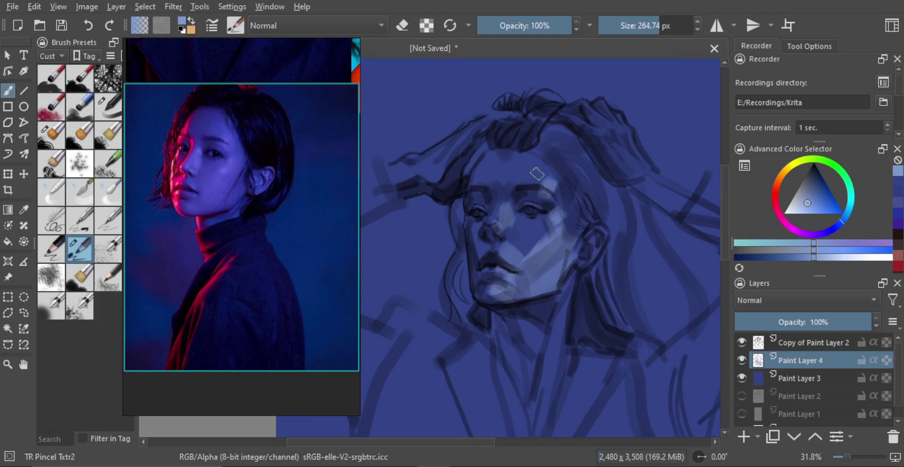
- Paint pale blue light from the forehead down past the outer corner of the right-hand eye on Paint Layer 4
mouse_move(532, 177)
left_mouse_down()
mouse_move(550, 178)
mouse_move(567, 230)
left_mouse_up()
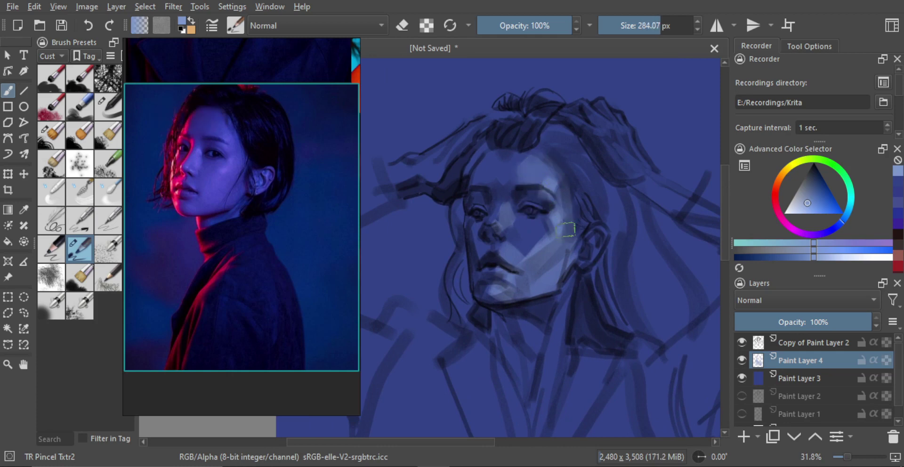
scroll(560, 183, "down", 2)
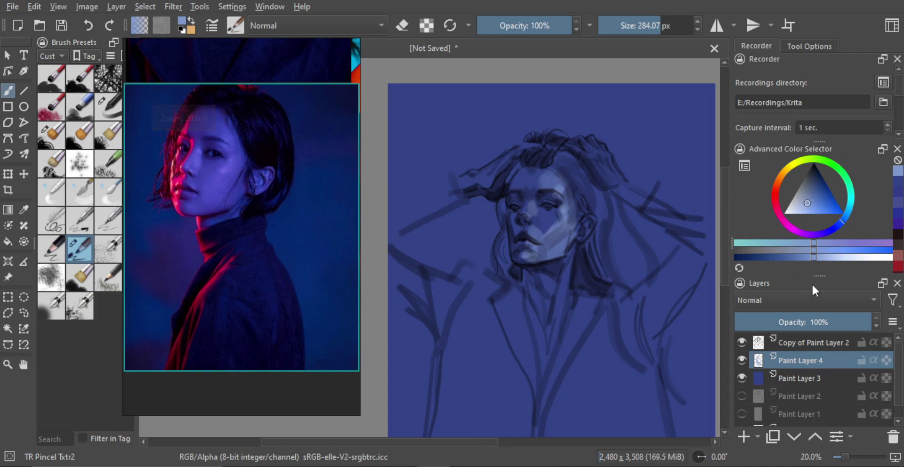
- Move Paint Layer 4 above Copy of Paint Layer 2 and clear its contents
mouse_move(848, 320)
left_mouse_down()
mouse_move(830, 322)
mouse_move(872, 323)
left_mouse_up()
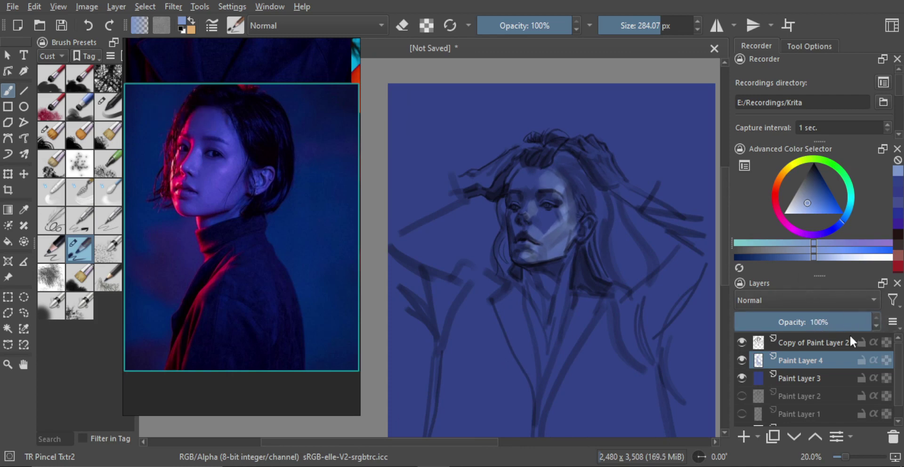
left_click_drag(760, 360, 763, 341)
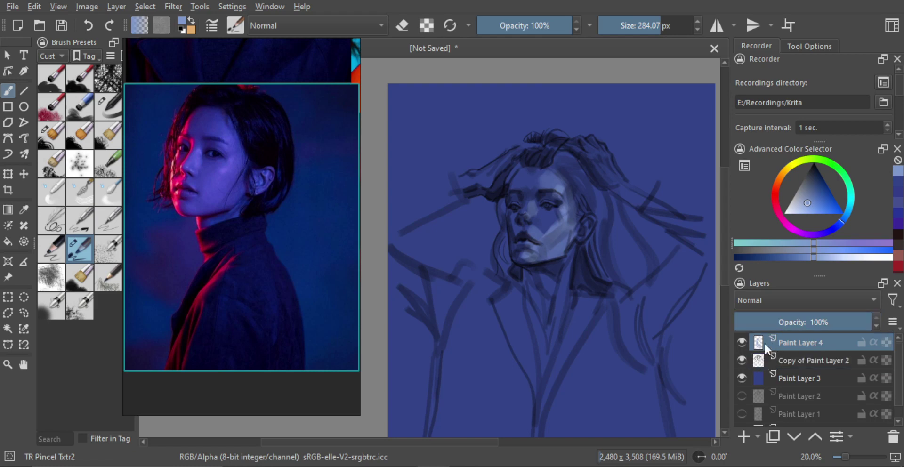
scroll(560, 244, "up", 2)
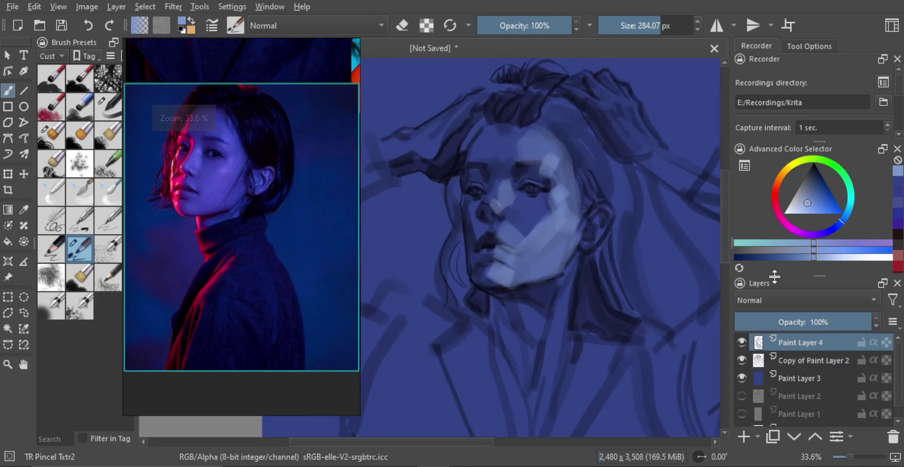
key("Delete")
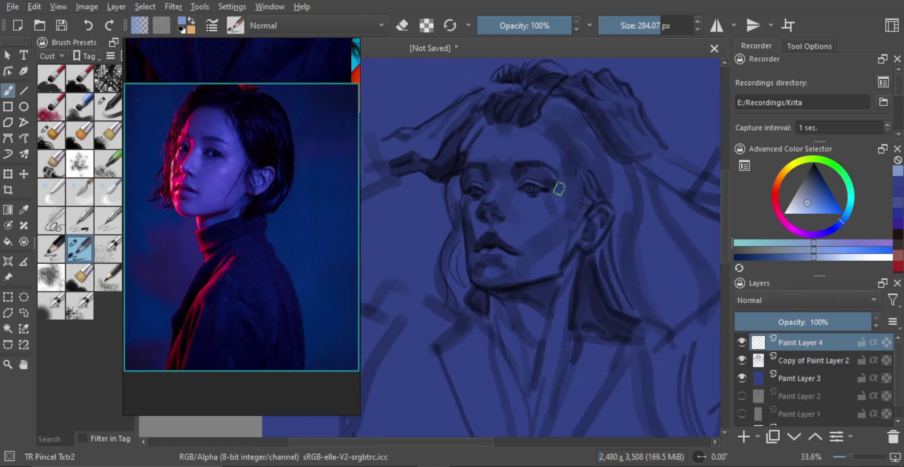
scroll(559, 193, "up", 1)
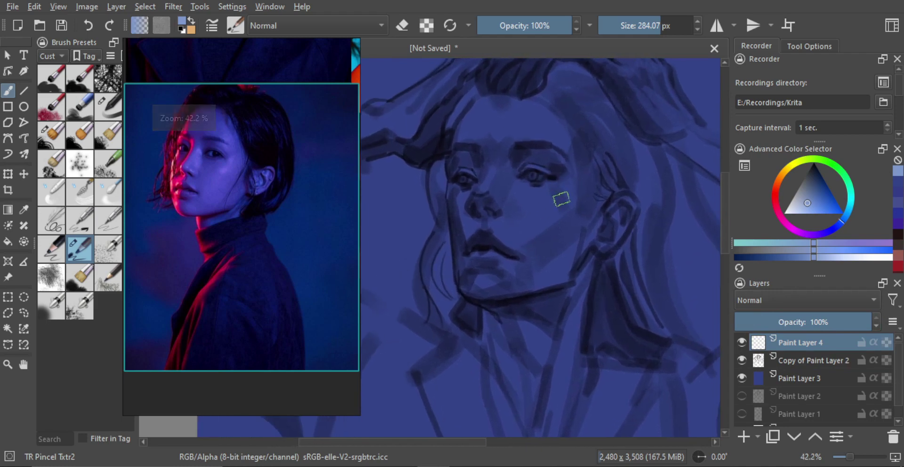
- Switch to the TR Pincel brush, undo the test stroke, and enlarge the reference photo around the woman's face
left_click_drag(558, 198, 563, 194)
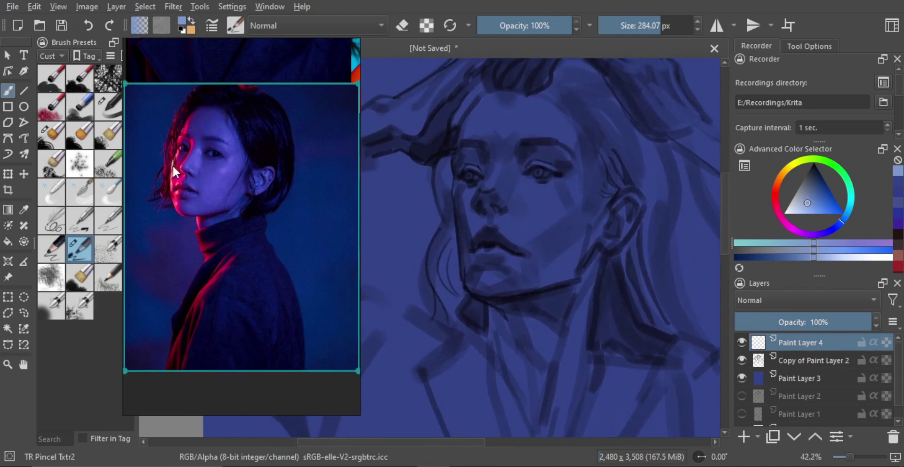
left_click(111, 214)
left_click(80, 221)
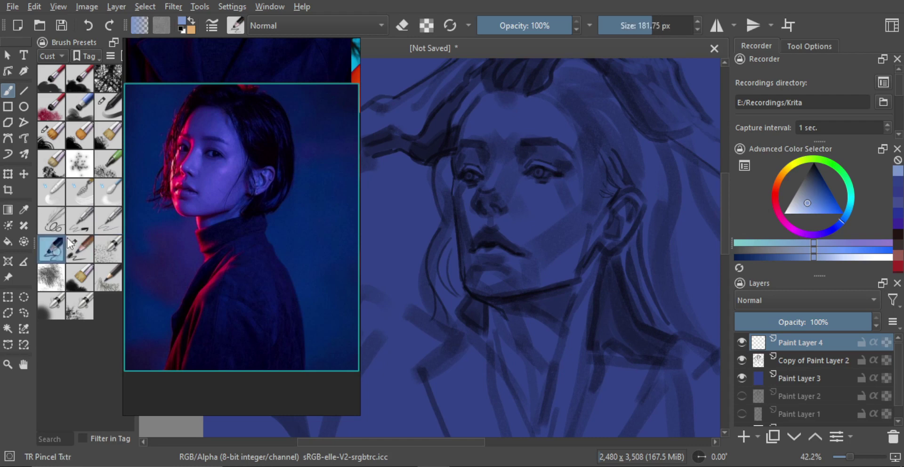
left_click_drag(424, 174, 421, 196)
key("ctrl+z")
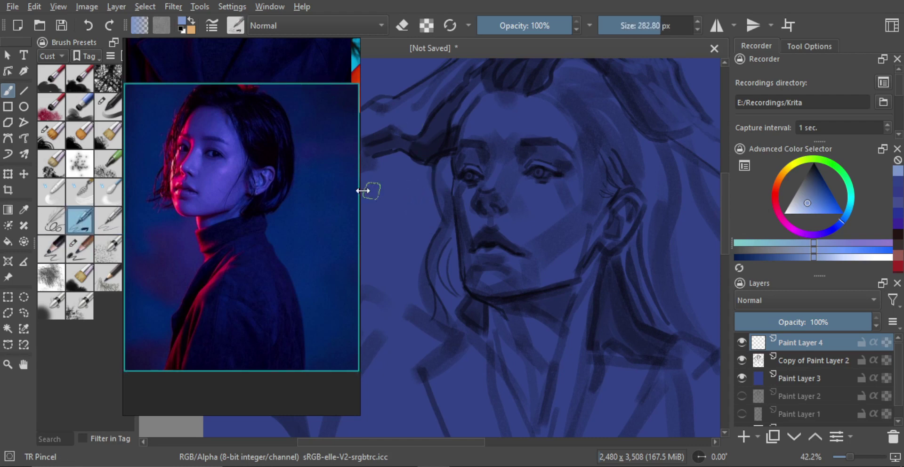
scroll(219, 188, "up", 4)
left_click_drag(245, 175, 265, 220)
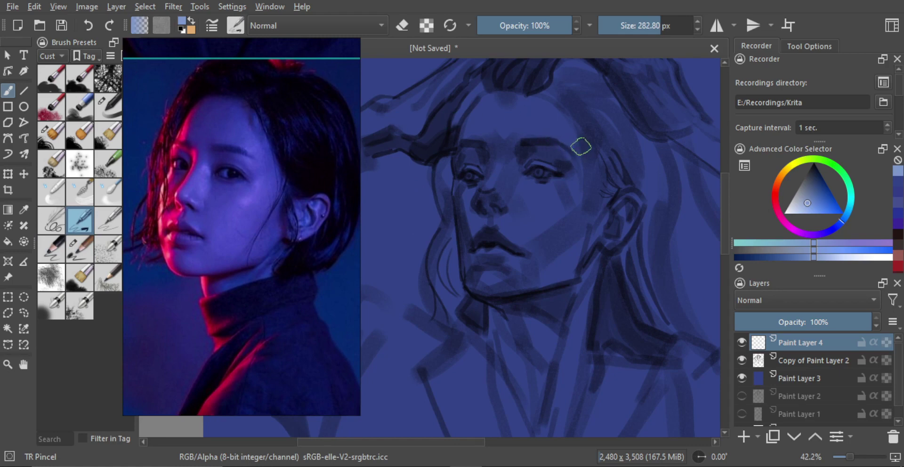
- Try pale violet-blue highlights at the outer end of the right-hand eyebrow, then undo them
key("bracketleft")
key("bracketleft")
key("bracketleft")
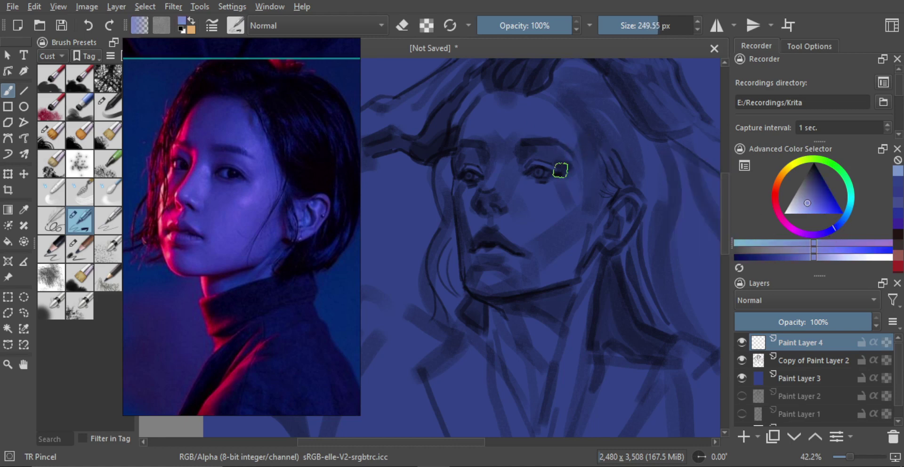
mouse_move(561, 171)
left_mouse_down()
mouse_move(518, 169)
mouse_move(553, 174)
mouse_move(567, 162)
left_mouse_up()
key("bracketleft")
key("bracketleft")
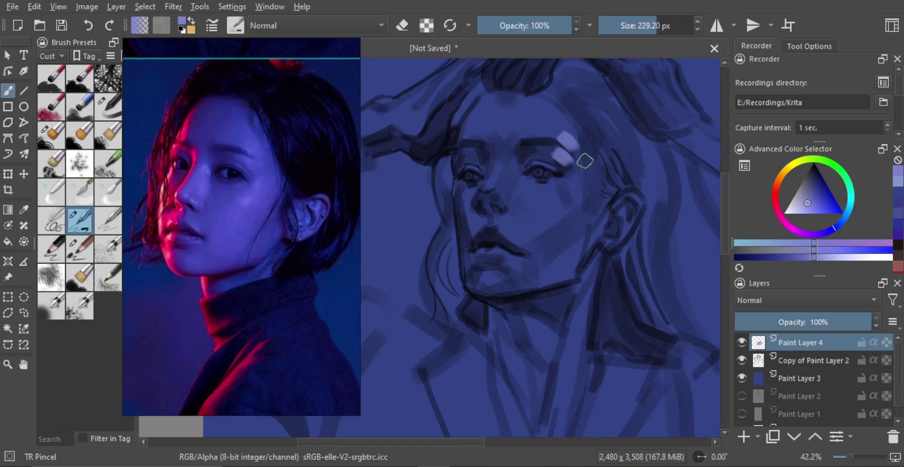
key("ctrl+z")
key("bracketright")
key("bracketright")
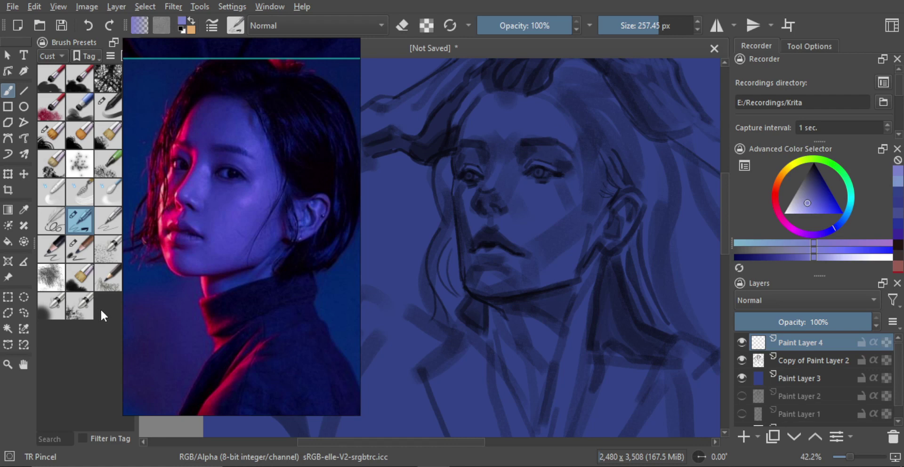
- Sample a dark navy and paint shadow strokes above the right-hand eyebrow and around the outer eye corner
left_click_drag(551, 304, 548, 296)
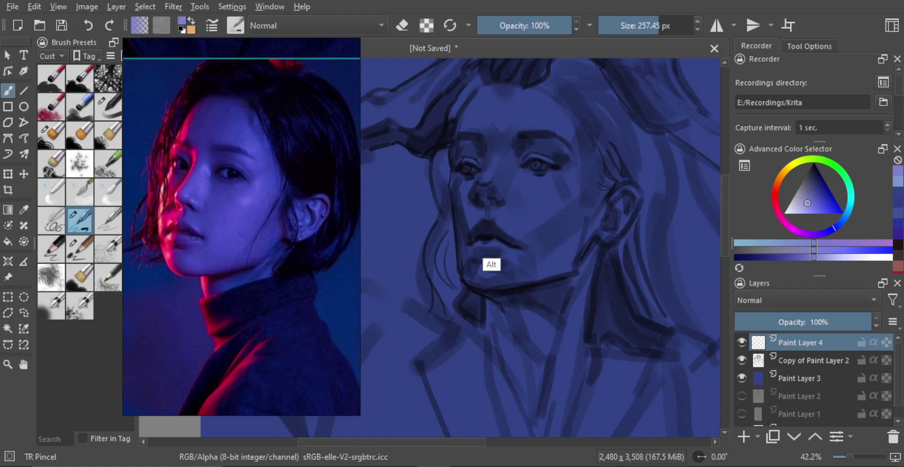
left_click(487, 238, "ctrl")
key("bracketleft")
left_click_drag(559, 105, 554, 121)
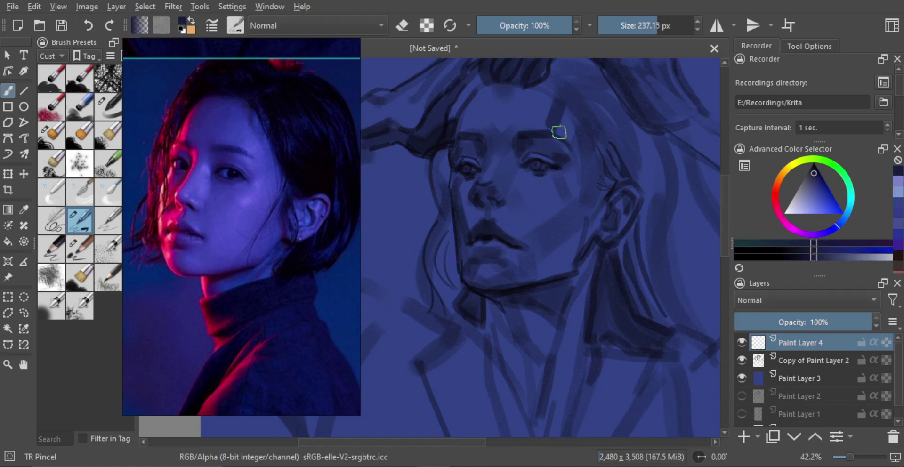
key("bracketleft")
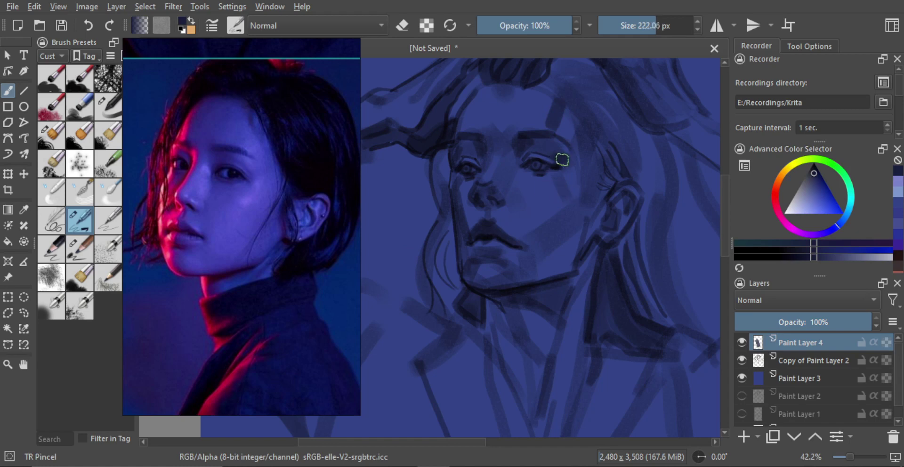
key("bracketleft")
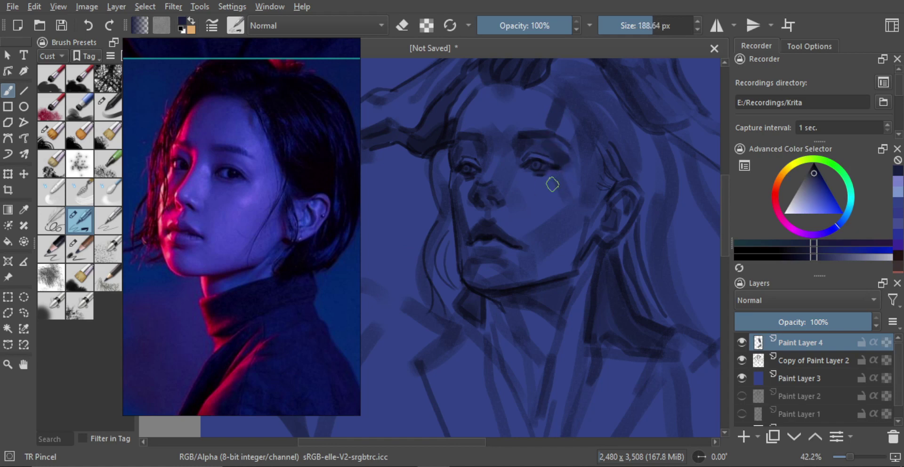
key("bracketleft")
- Try dark navy shadow strokes on the cheek below the right-hand eye and undo them
left_click_drag(555, 172, 560, 198)
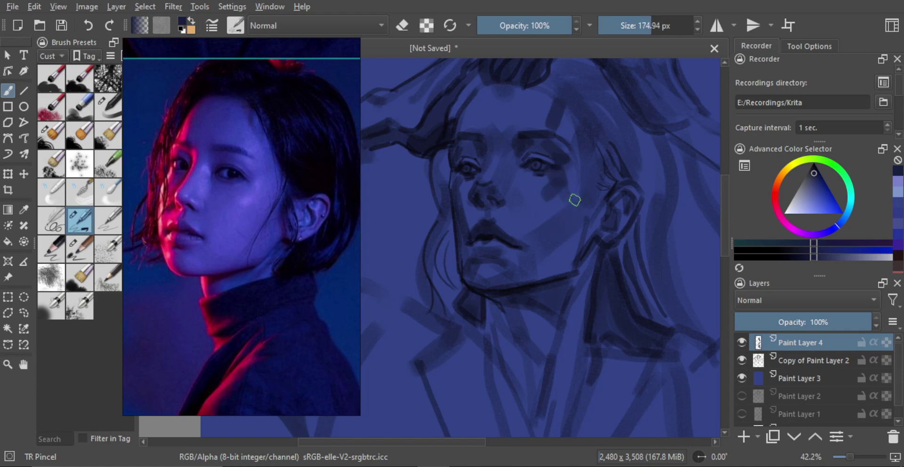
key("ctrl+z")
mouse_move(548, 179)
left_mouse_down()
mouse_move(569, 182)
mouse_move(534, 182)
mouse_move(527, 200)
mouse_move(537, 187)
left_mouse_up()
key("ctrl+z")
key("ctrl+z")
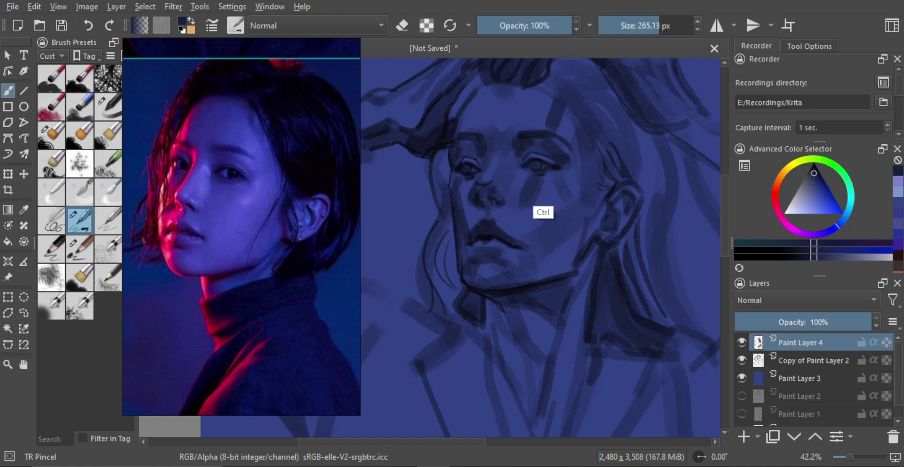
key("ctrl+z")
- Paint broad dark navy shadows from the right-hand cheek down to the chin with the TR Pincel Txtr2 brush
left_click(88, 260)
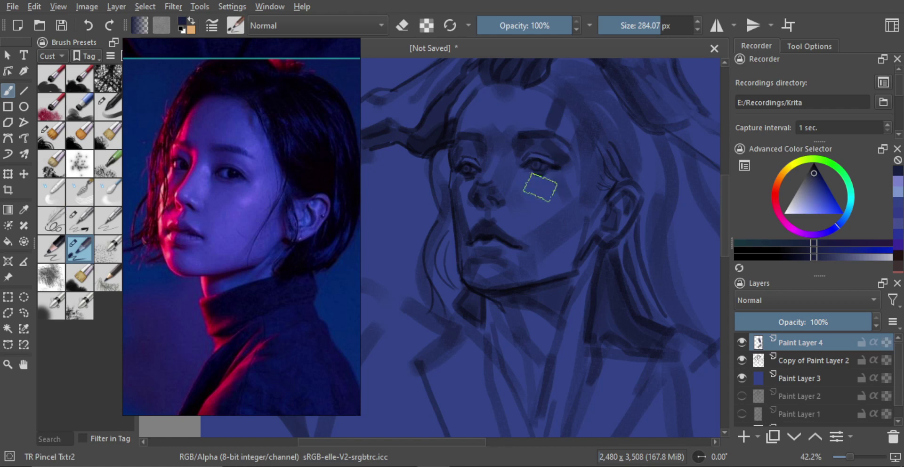
key("bracketright")
key("bracketright")
key("ctrl+z")
mouse_move(528, 198)
left_mouse_down()
mouse_move(563, 239)
mouse_move(550, 266)
mouse_move(571, 251)
mouse_move(561, 236)
mouse_move(568, 236)
mouse_move(553, 236)
mouse_move(523, 264)
mouse_move(498, 268)
mouse_move(537, 283)
left_mouse_up()
key("bracketleft")
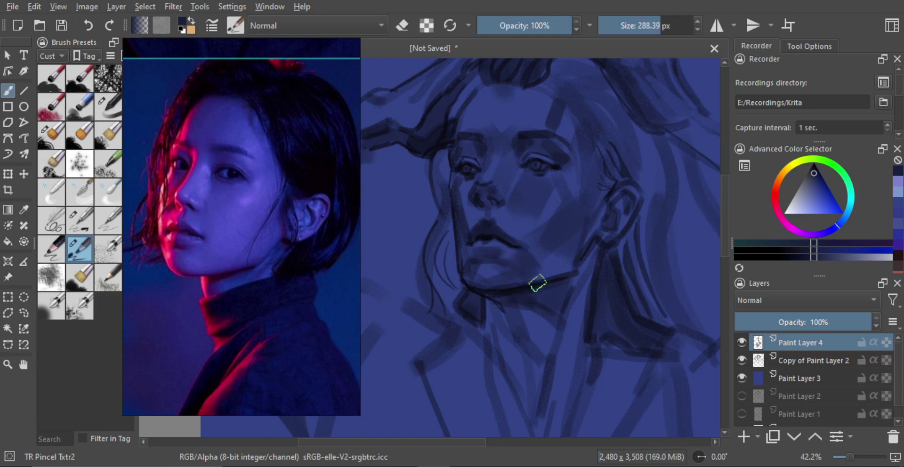
- Clear all the dark shadow strokes from Paint Layer 4
key("ctrl+z")
key("ctrl+z")
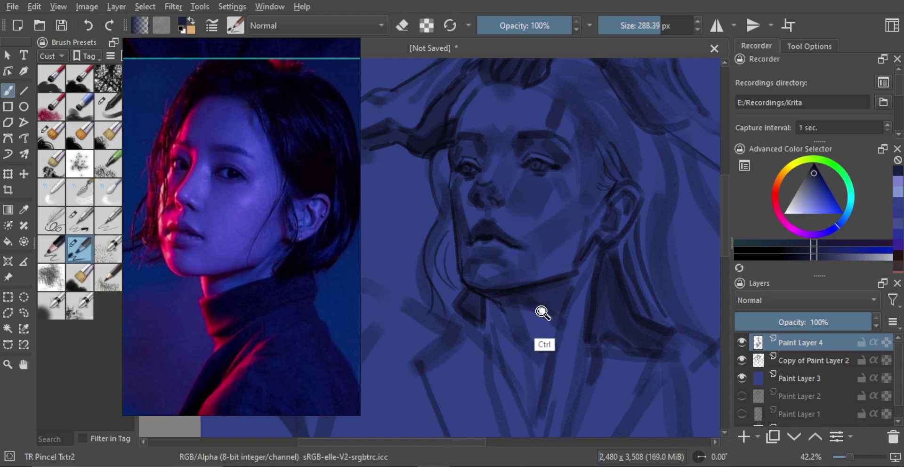
key("ctrl+shift+z")
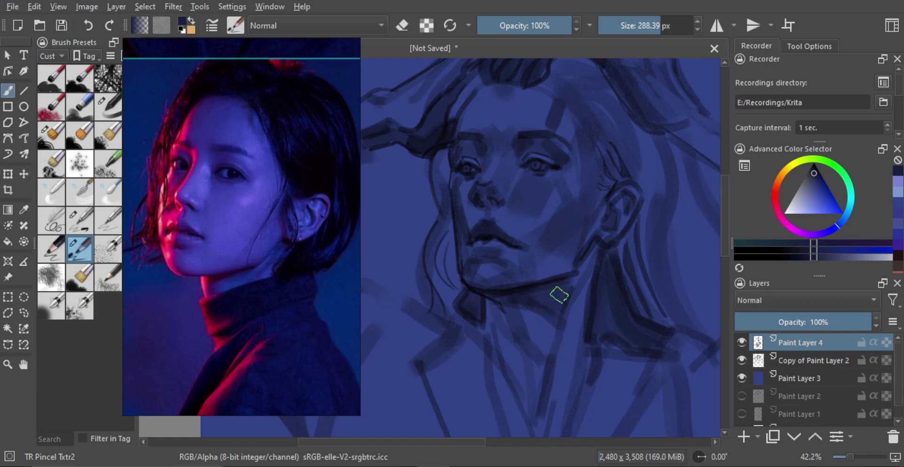
key("Delete")
- Sample a mid blue from the face and paint it over the facial features and ear with a brush of about 390 px
left_click(557, 230, "ctrl")
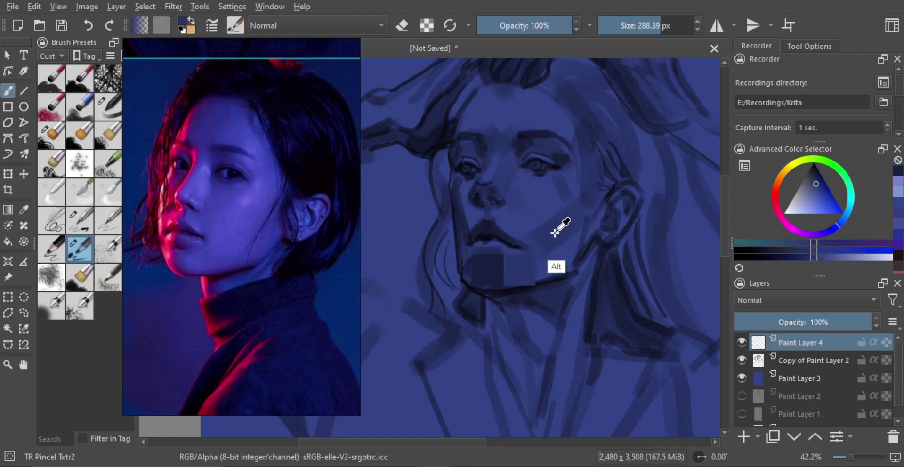
mouse_move(571, 213)
left_mouse_down()
mouse_move(559, 199)
mouse_move(558, 216)
mouse_move(499, 181)
mouse_move(558, 174)
left_mouse_up()
left_click(773, 292)
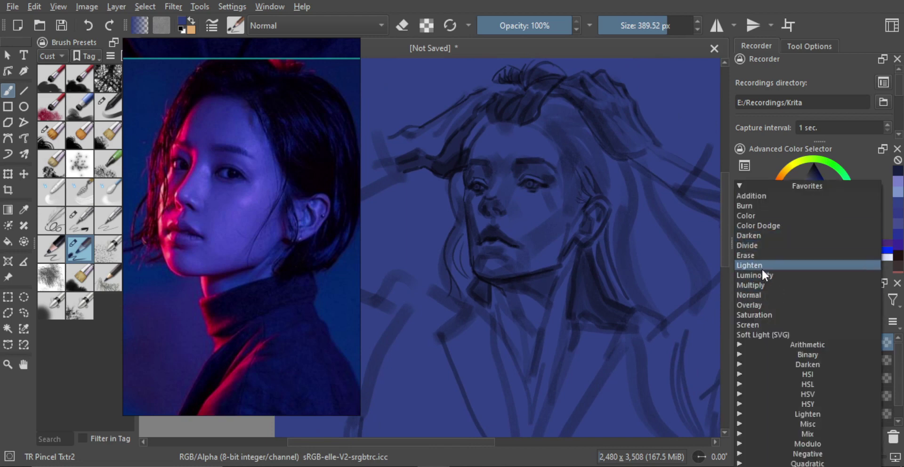
left_click(601, 189)
mouse_move(529, 179)
left_mouse_down()
mouse_move(489, 224)
mouse_move(487, 170)
mouse_move(478, 257)
mouse_move(478, 231)
mouse_move(491, 214)
mouse_move(518, 253)
mouse_move(511, 226)
mouse_move(538, 261)
mouse_move(517, 268)
mouse_move(558, 202)
mouse_move(542, 239)
mouse_move(545, 202)
mouse_move(555, 224)
mouse_move(549, 154)
mouse_move(548, 247)
mouse_move(516, 225)
mouse_move(476, 143)
left_mouse_up()
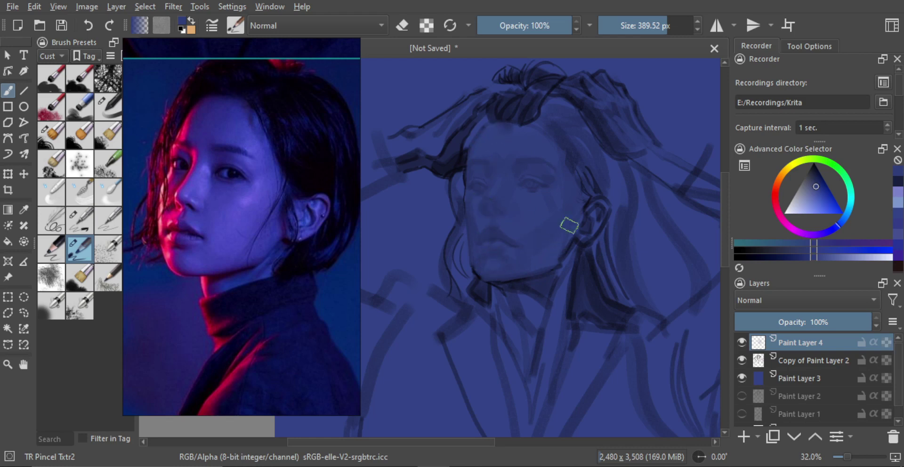
mouse_move(580, 222)
left_mouse_down()
mouse_move(582, 232)
mouse_move(569, 181)
mouse_move(582, 204)
left_mouse_up()
- Erase the blue overspill outside the left-hand face contour and paint another mid-blue pass over the facial features
key("e")
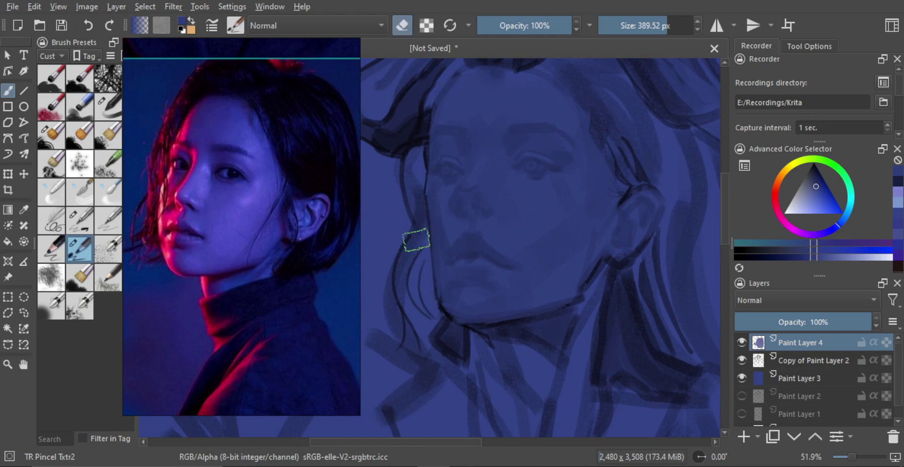
key("e")
mouse_move(516, 202)
left_mouse_down()
mouse_move(524, 183)
mouse_move(524, 210)
left_mouse_up()
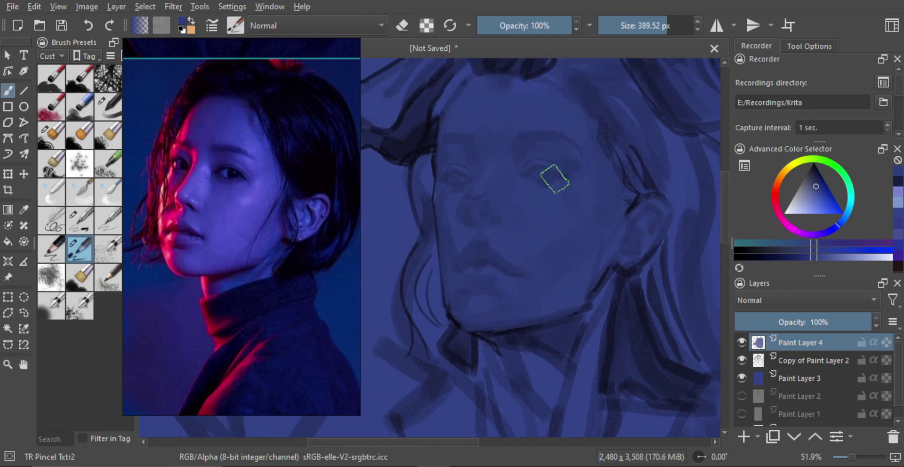
mouse_move(574, 208)
left_mouse_down()
mouse_move(567, 191)
mouse_move(555, 216)
left_mouse_up()
- Add a new paint layer above Paint Layer 4 and paint dark navy shadows on the forehead, around the right-hand eye and beside the nose
left_click(744, 435)
left_click(401, 165, "ctrl")
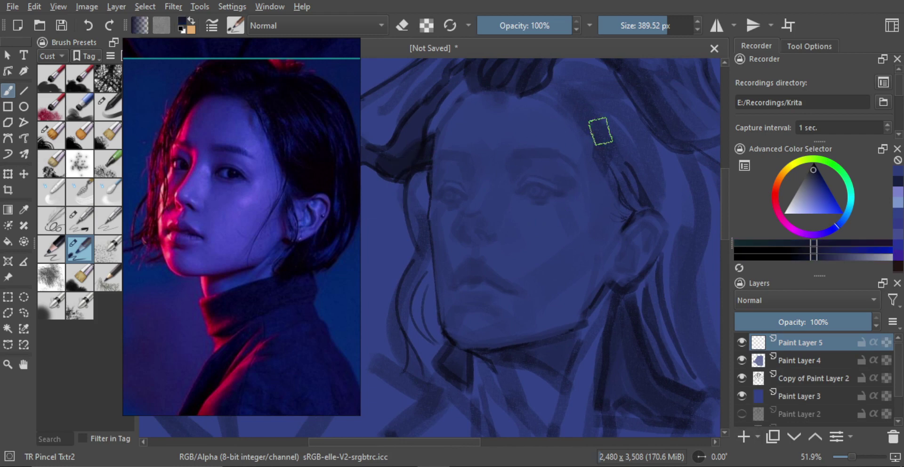
mouse_move(597, 139)
left_mouse_down()
mouse_move(585, 143)
mouse_move(577, 131)
mouse_move(550, 166)
left_mouse_up()
mouse_move(550, 195)
left_mouse_down()
mouse_move(554, 173)
mouse_move(520, 180)
mouse_move(526, 165)
mouse_move(544, 161)
mouse_move(574, 189)
mouse_move(559, 188)
mouse_move(594, 199)
mouse_move(565, 210)
mouse_move(576, 233)
mouse_move(540, 227)
mouse_move(566, 219)
mouse_move(564, 211)
mouse_move(536, 216)
mouse_move(550, 209)
mouse_move(512, 195)
mouse_move(511, 185)
mouse_move(529, 229)
mouse_move(520, 217)
mouse_move(566, 220)
mouse_move(520, 212)
mouse_move(548, 211)
mouse_move(558, 224)
mouse_move(523, 222)
mouse_move(543, 227)
mouse_move(516, 229)
mouse_move(525, 233)
mouse_move(513, 248)
mouse_move(533, 239)
mouse_move(523, 231)
mouse_move(516, 250)
left_mouse_up()
key("ctrl+z")
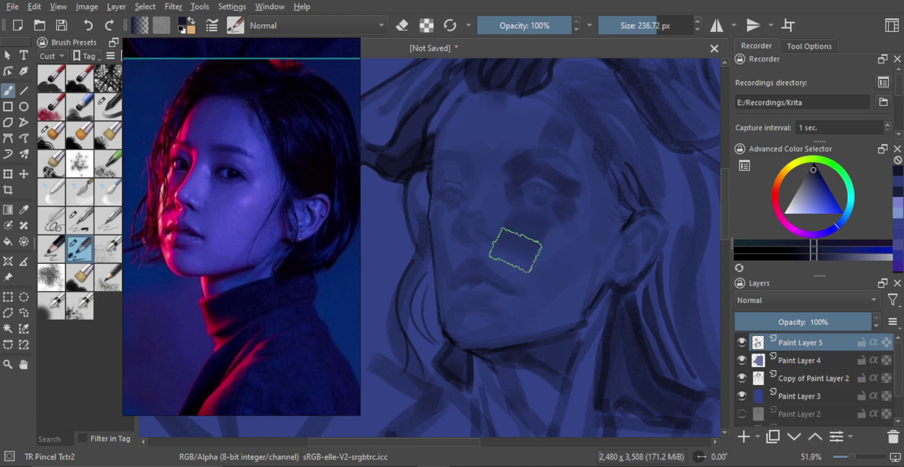
mouse_move(492, 205)
left_mouse_down()
mouse_move(472, 203)
mouse_move(483, 202)
mouse_move(455, 176)
mouse_move(465, 175)
mouse_move(463, 149)
left_mouse_up()
mouse_move(504, 121)
left_mouse_down()
mouse_move(460, 133)
mouse_move(528, 129)
left_mouse_up()
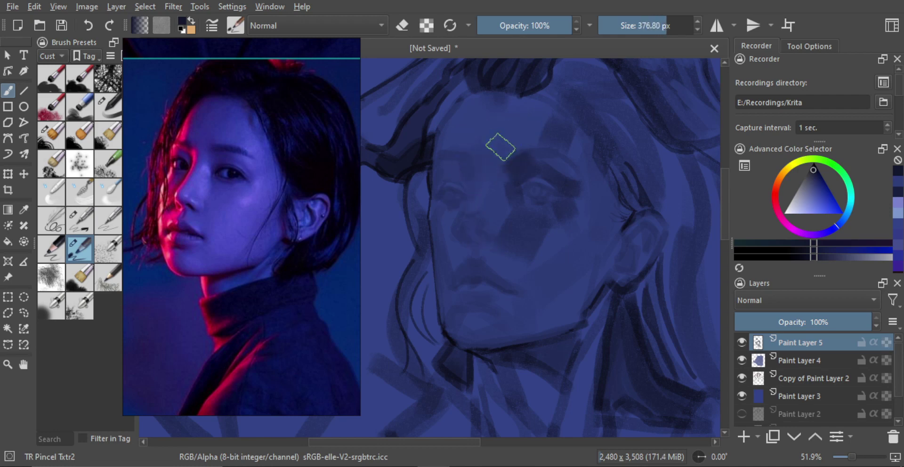
- Paint a dark navy shadow across the right-hand cheek below the ear, redoing unsatisfactory strokes with a brush of about 230 px
mouse_move(559, 253)
left_mouse_down()
mouse_move(574, 256)
mouse_move(557, 267)
mouse_move(575, 292)
mouse_move(593, 273)
mouse_move(570, 275)
left_mouse_up()
left_click_drag(553, 306, 579, 280)
key("ctrl+z")
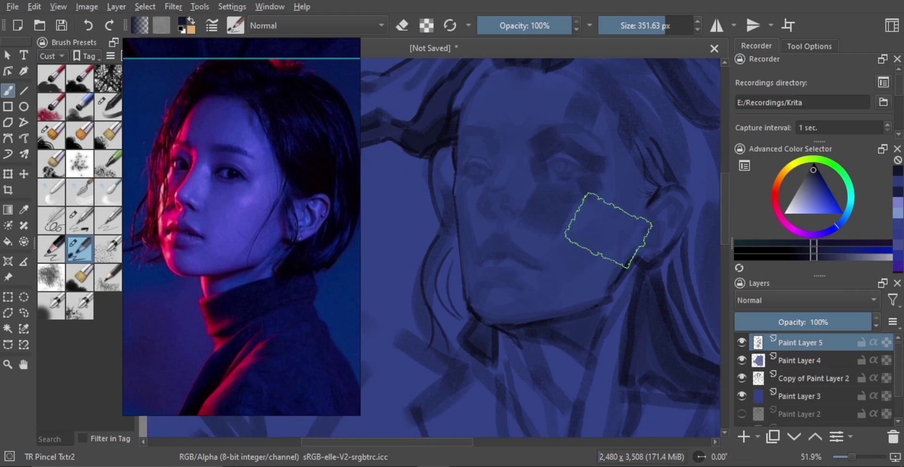
left_click_drag(608, 232, 582, 287)
key("ctrl+z")
left_click_drag(610, 255, 579, 247)
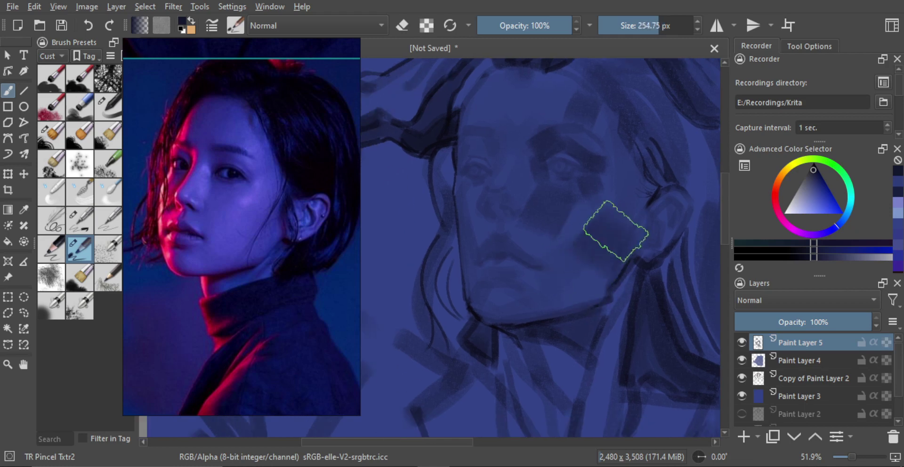
key("bracketleft")
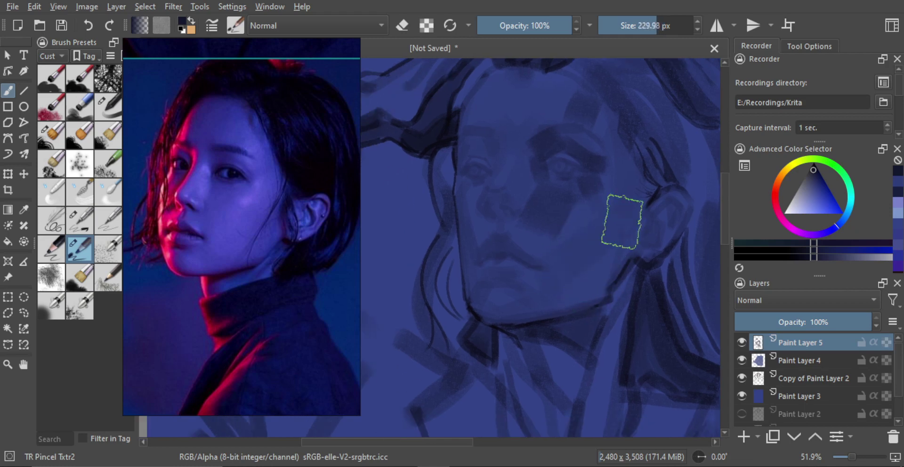
left_click_drag(591, 272, 578, 257)
- Paint navy shadows under the lower lip, at the right-hand mouth corner and along the chin with a brush of about 200 px
key("bracketleft")
key("bracketleft")
key("bracketleft")
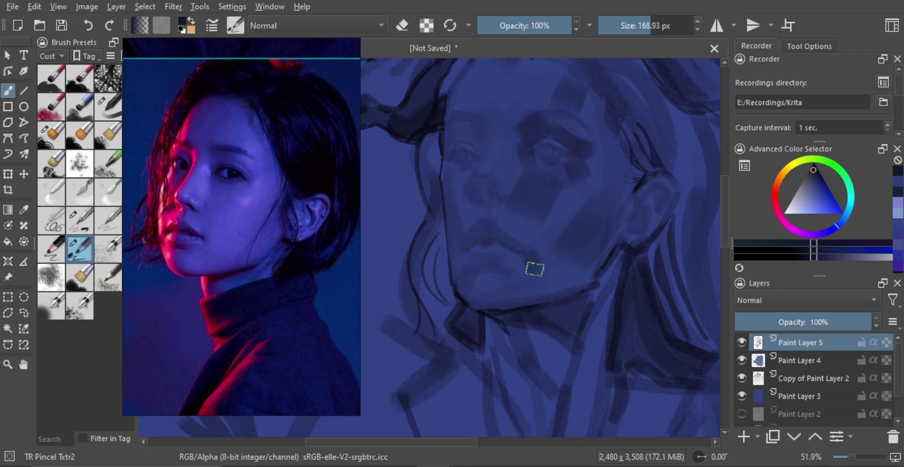
key("bracketright")
mouse_move(506, 272)
left_mouse_down()
mouse_move(490, 268)
mouse_move(546, 274)
mouse_move(510, 281)
mouse_move(536, 297)
left_mouse_up()
key("ctrl+z")
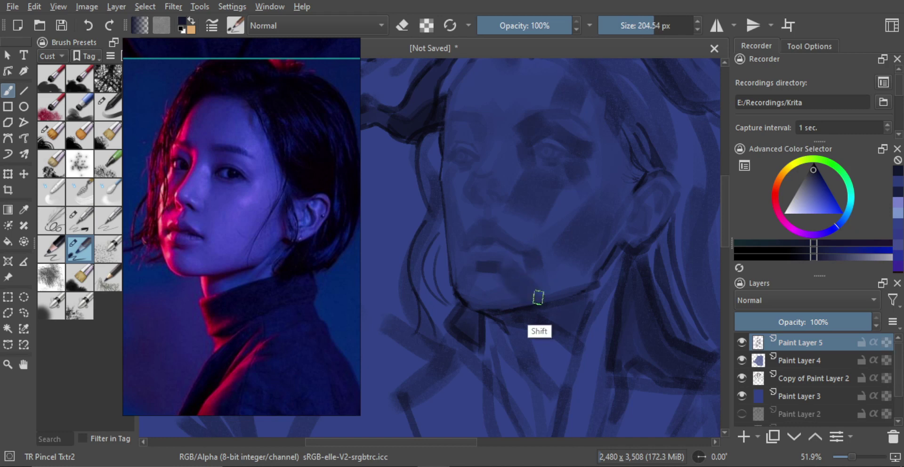
mouse_move(467, 278)
left_mouse_down()
mouse_move(477, 305)
mouse_move(482, 284)
mouse_move(461, 278)
mouse_move(474, 278)
mouse_move(464, 275)
mouse_move(473, 301)
mouse_move(471, 290)
mouse_move(496, 312)
mouse_move(599, 276)
mouse_move(592, 291)
mouse_move(532, 280)
mouse_move(571, 234)
left_mouse_up()
- Paint small navy shadows around the nose bridge, tip and nostrils with a brush of about 65 to 73 px
mouse_move(479, 229)
left_mouse_down("ctrl")
mouse_move(518, 218)
mouse_move(506, 182)
mouse_move(498, 206)
mouse_move(511, 193)
left_mouse_up("ctrl")
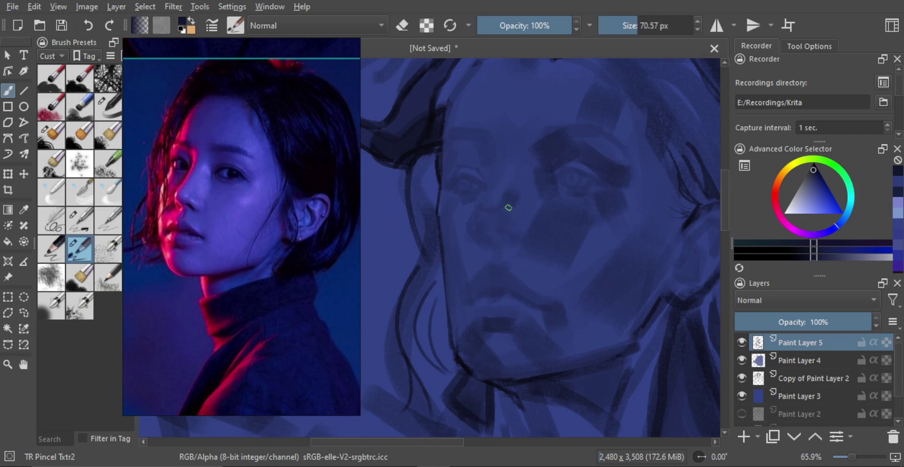
mouse_move(520, 221)
left_mouse_down("shift")
mouse_move(508, 203)
mouse_move(504, 221)
mouse_move(485, 219)
left_mouse_up("shift")
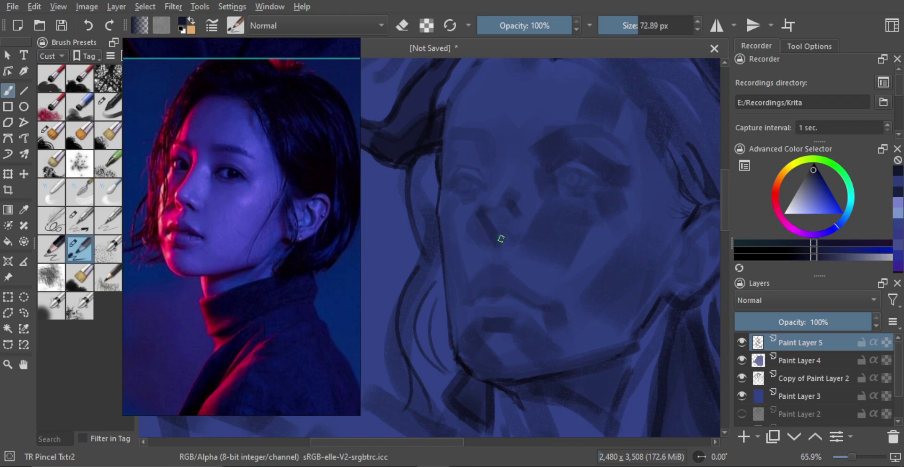
left_click_drag(500, 217, 509, 220, "shift")
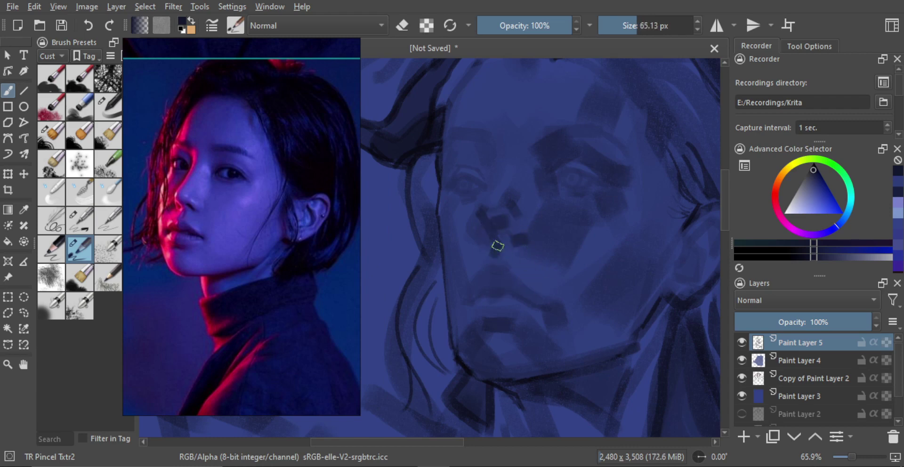
left_click_drag(509, 274, 518, 255)
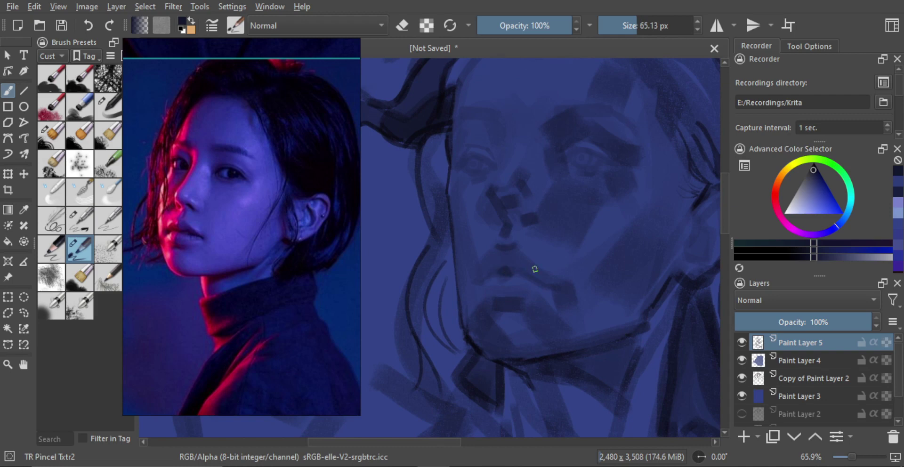
- Paint dark strokes at the mouth corners and along the upper lip with a brush of about 65 px, undoing the last stroke
mouse_move(486, 279)
left_mouse_down()
mouse_move(517, 256)
mouse_move(480, 278)
left_mouse_up()
mouse_move(540, 275)
left_mouse_down()
mouse_move(567, 262)
mouse_move(539, 263)
left_mouse_up()
mouse_move(560, 272)
left_mouse_down()
mouse_move(512, 279)
mouse_move(537, 264)
mouse_move(508, 276)
mouse_move(496, 258)
mouse_move(493, 271)
mouse_move(485, 270)
mouse_move(509, 283)
left_mouse_up()
key("bracketleft")
key("bracketleft")
key("ctrl+z")
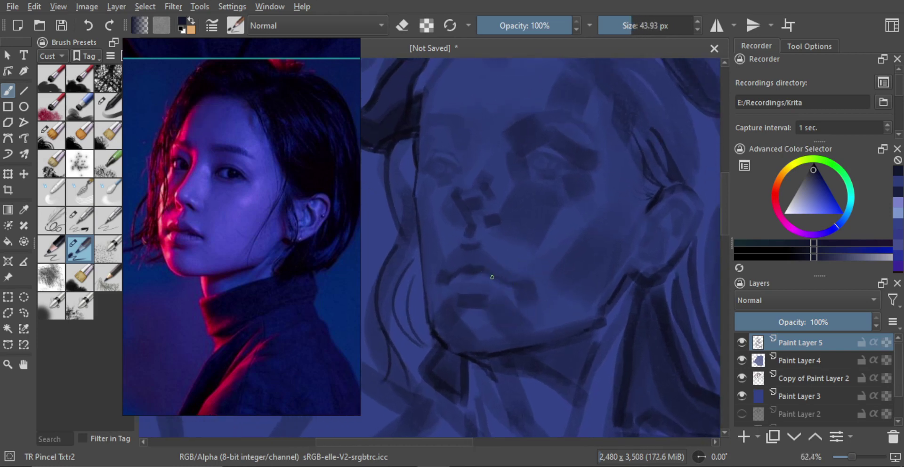
- Draw the dark line between the lips and fill the upper lip with navy, using a brush of about 67 to 78 px
key("bracketright")
key("bracketright")
key("bracketright")
key("bracketright")
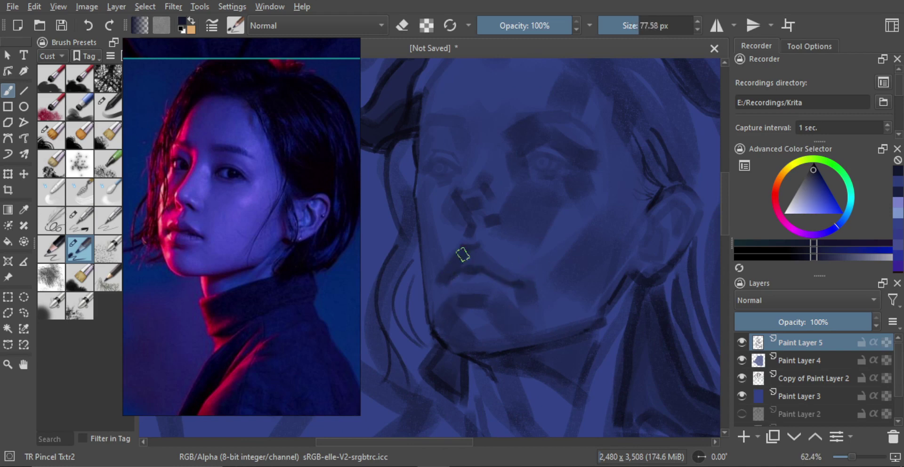
key("bracketleft")
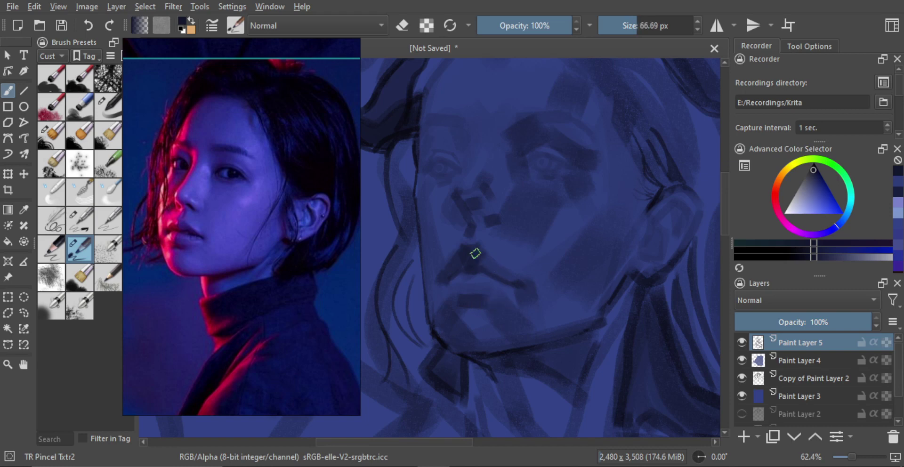
left_click_drag(512, 273, 471, 281)
key("bracketright")
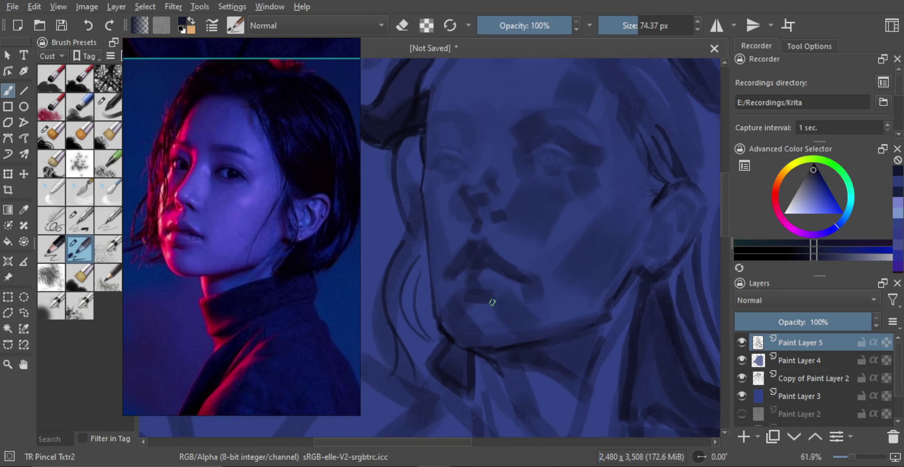
- Deepen the navy shadows on the lower lip, chin and nose with a brush of about 70 px
key("bracketright")
key("bracketleft")
left_click_drag(515, 285, 474, 342)
mouse_move(523, 226)
left_mouse_down()
mouse_move(563, 192)
mouse_move(520, 217)
mouse_move(522, 198)
mouse_move(517, 229)
left_mouse_up()
left_click_drag(514, 197, 489, 184)
key("bracketleft")
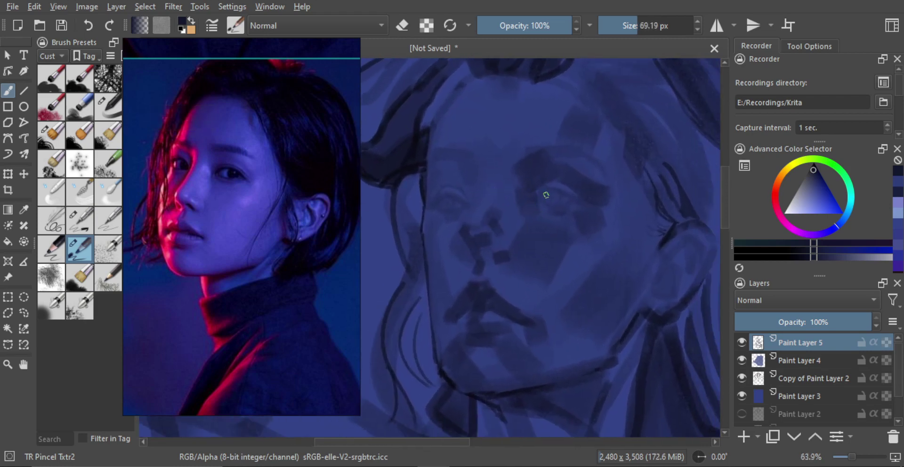
- Define the right-hand eye's lids and paint its dark eyebrow with a brush of about 50 px
key("bracketleft")
key("bracketleft")
key("bracketright")
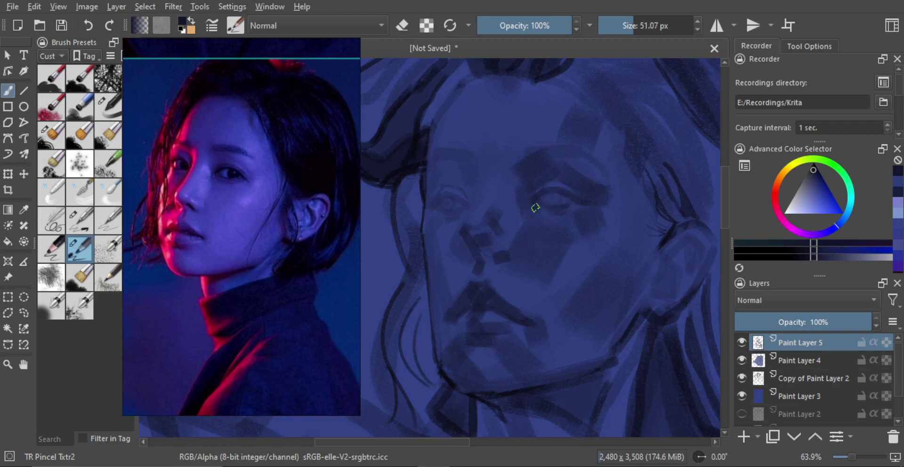
mouse_move(555, 205)
left_mouse_down()
mouse_move(544, 217)
mouse_move(567, 217)
mouse_move(556, 221)
left_mouse_up()
mouse_move(535, 154)
left_mouse_down()
mouse_move(510, 151)
mouse_move(570, 150)
left_mouse_up()
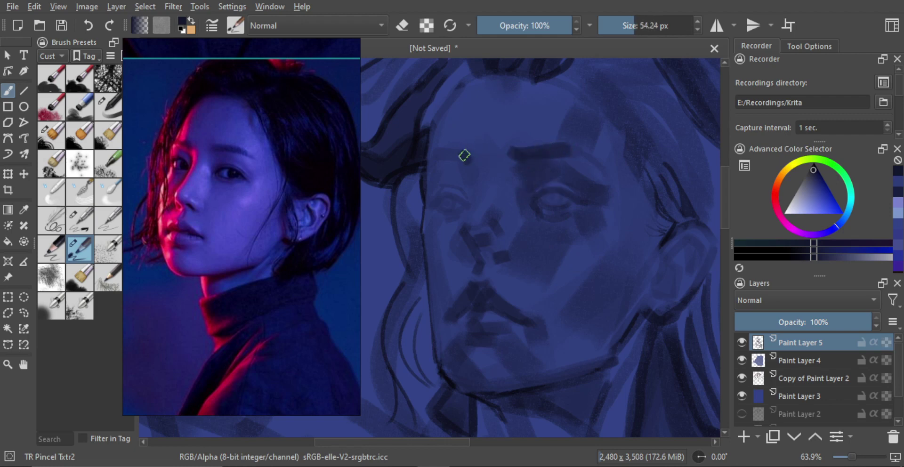
- Paint the dark left-hand eyebrow, undoing one unwanted stroke
left_click_drag(464, 155, 466, 158)
mouse_move(463, 156)
left_mouse_down()
mouse_move(455, 154)
mouse_move(486, 151)
mouse_move(477, 152)
left_mouse_up()
key("ctrl+z")
scroll(490, 158, "down", 2)
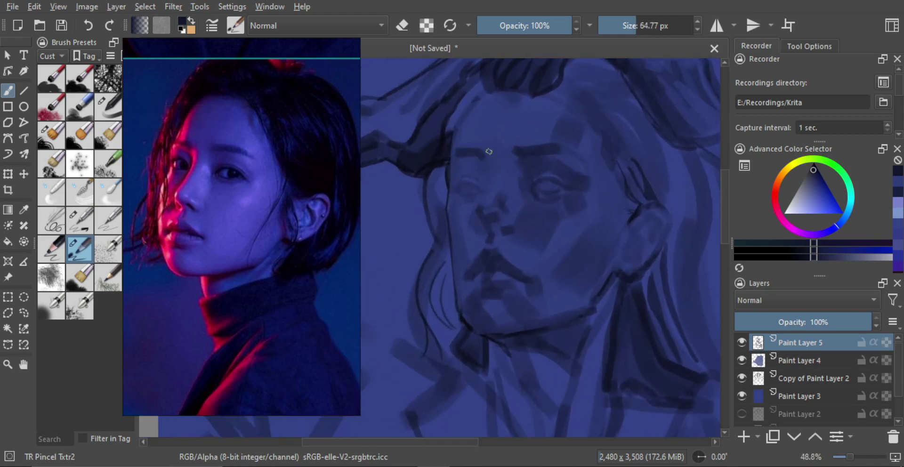
- Hide Copy of Paint Layer 2 to check the face tones without the line work, and show it again
scroll(508, 198, "down", 3)
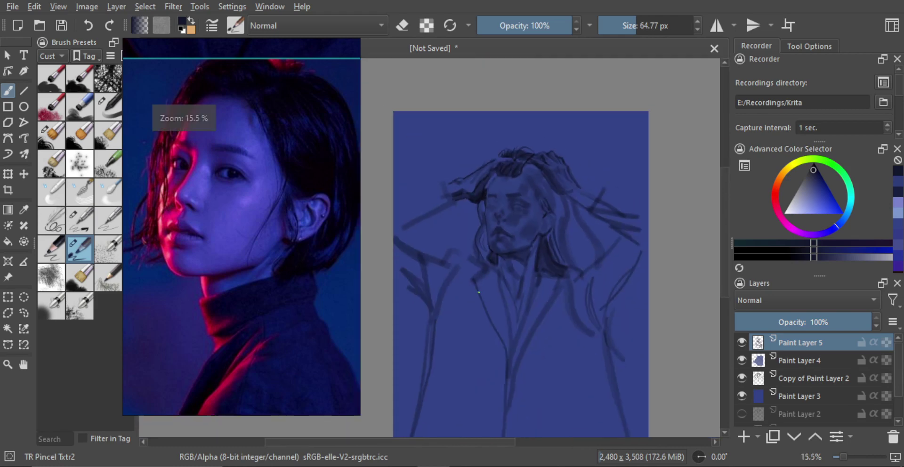
left_click_drag(520, 231, 566, 179)
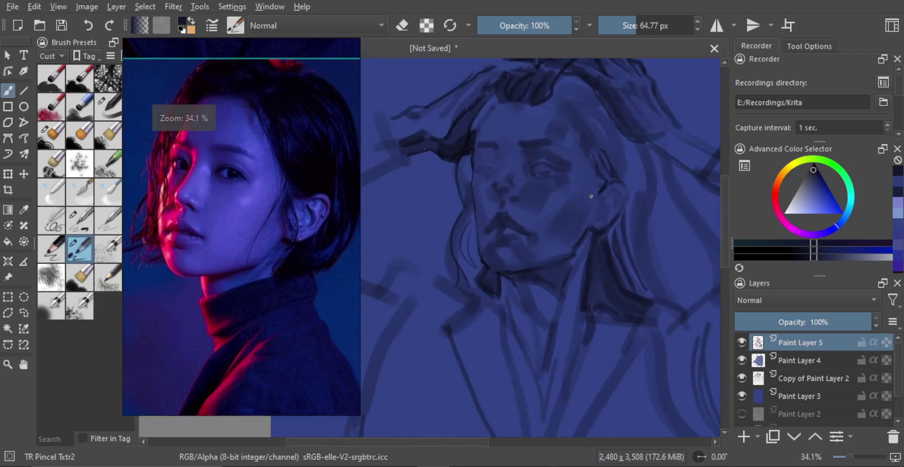
left_click(741, 378)
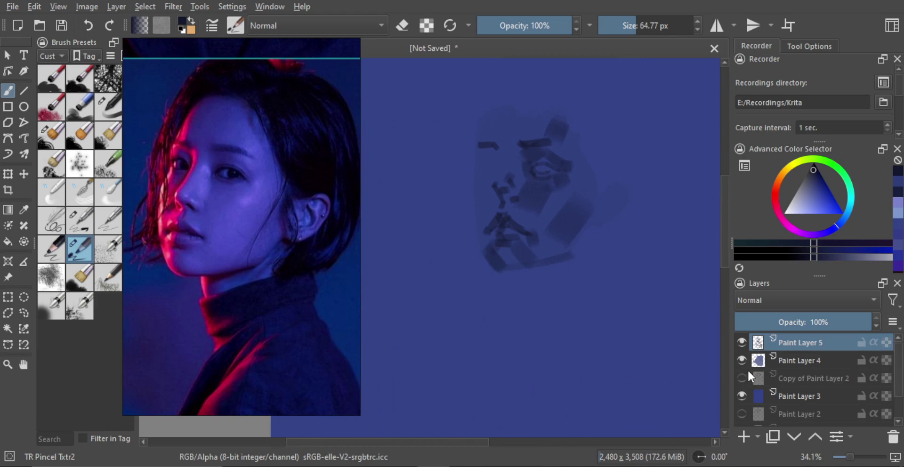
left_click(741, 378)
scroll(508, 202, "up", 3)
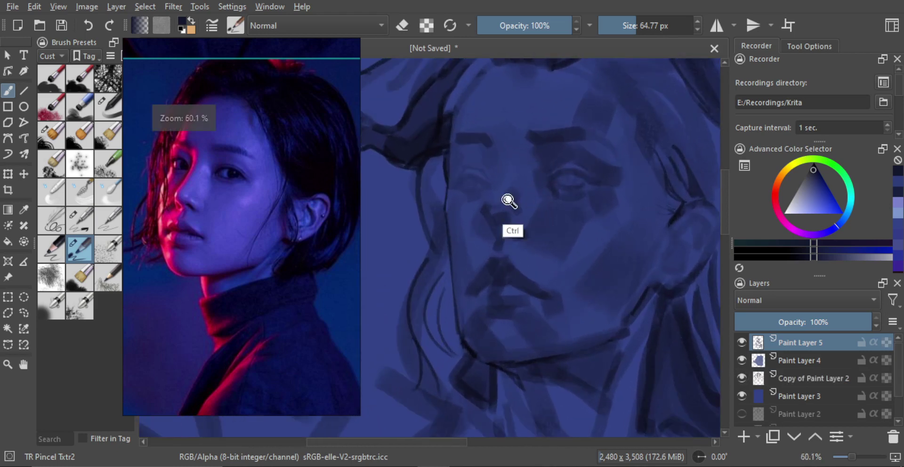
- Paint the left-hand eye's lid line and socket shadow with a dark navy brush of about 53 px
mouse_move(508, 201)
left_mouse_down()
mouse_move(522, 182)
mouse_move(474, 161)
left_mouse_up()
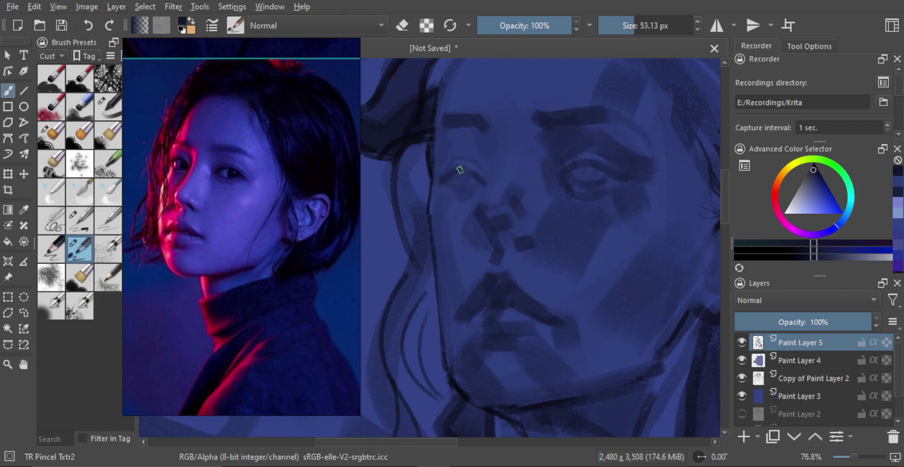
mouse_move(501, 187)
left_mouse_down()
mouse_move(440, 185)
mouse_move(481, 192)
left_mouse_up()
scroll(504, 188, "down", 3)
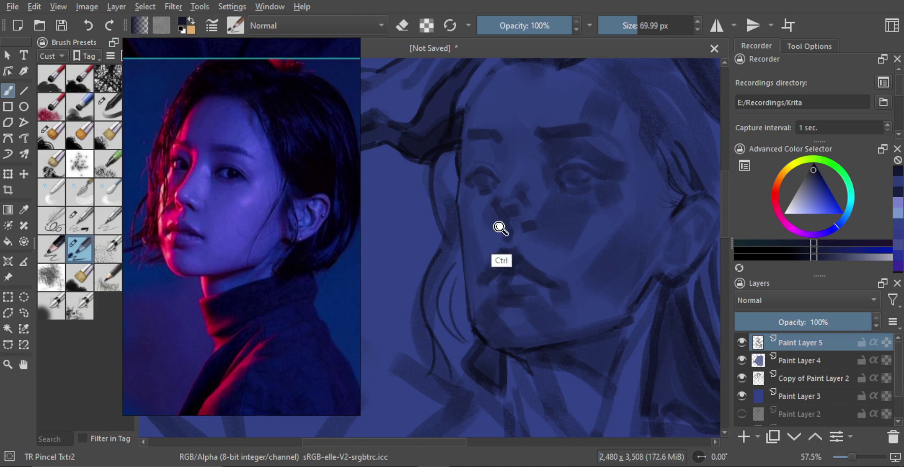
- Add a new paint layer directly above Paint Layer 4, beneath the shadow layer
scroll(506, 235, "down", 4)
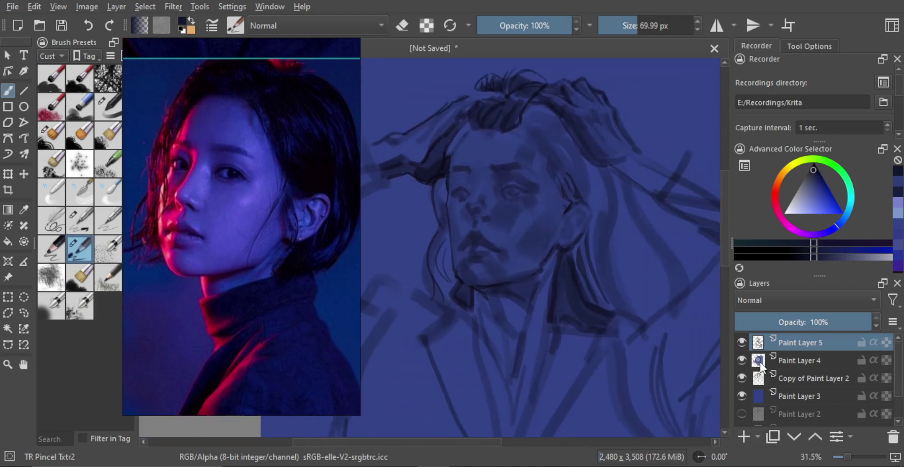
left_click(760, 361)
left_click(742, 436)
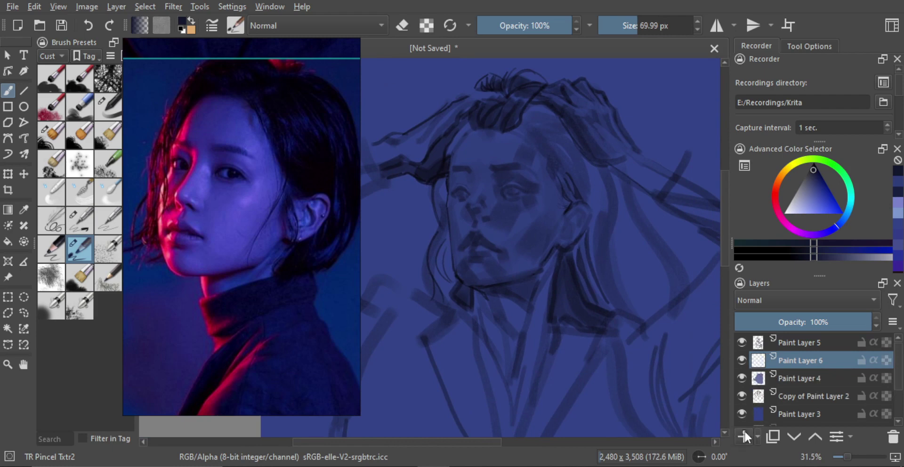
scroll(485, 217, "up", 3)
left_click_drag(527, 189, 522, 205)
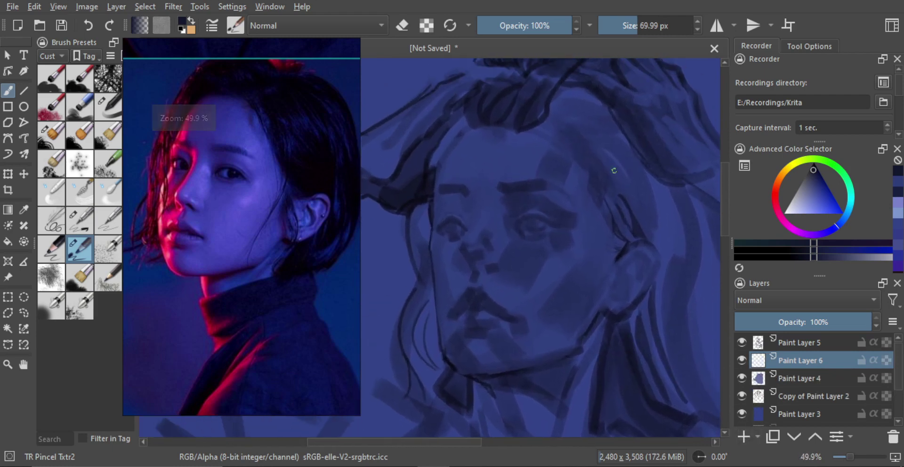
- Choose a vivid magenta, shift its hue towards pink, and undo the test strokes made on the canvas
left_click(484, 169, "ctrl")
left_click(785, 229)
left_click(833, 206)
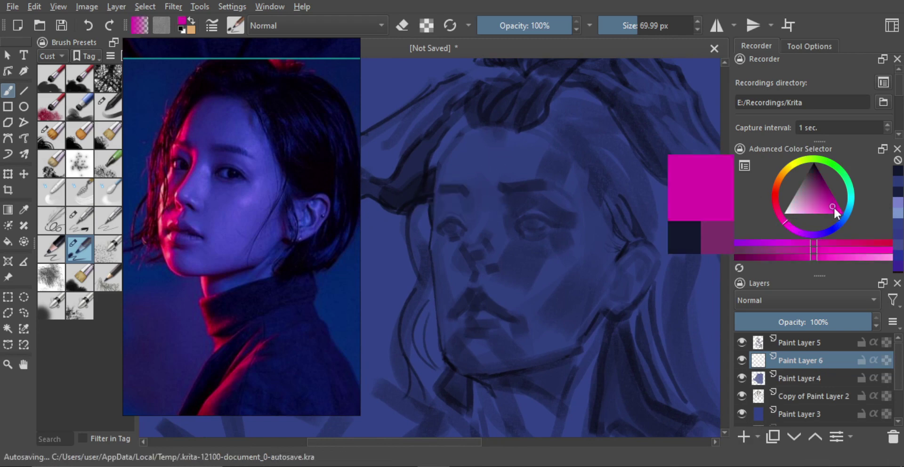
left_click_drag(362, 245, 368, 267)
key("ctrl+z")
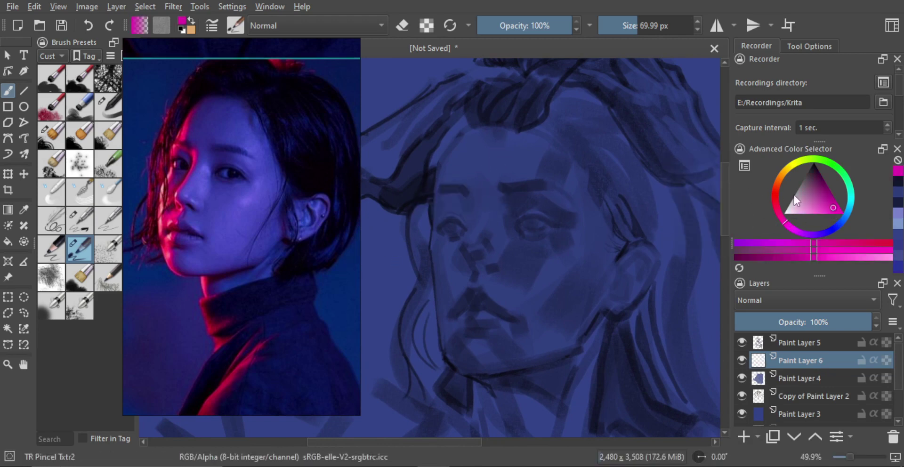
left_click_drag(787, 228, 781, 216)
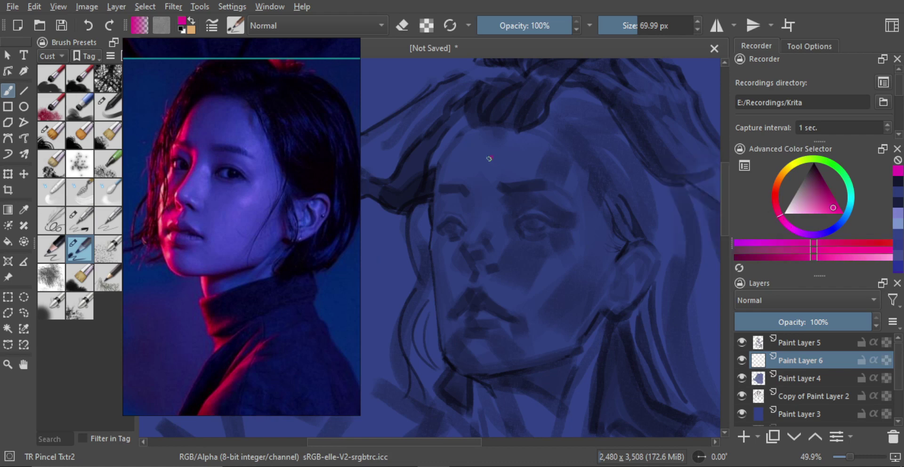
left_click_drag(505, 167, 517, 175)
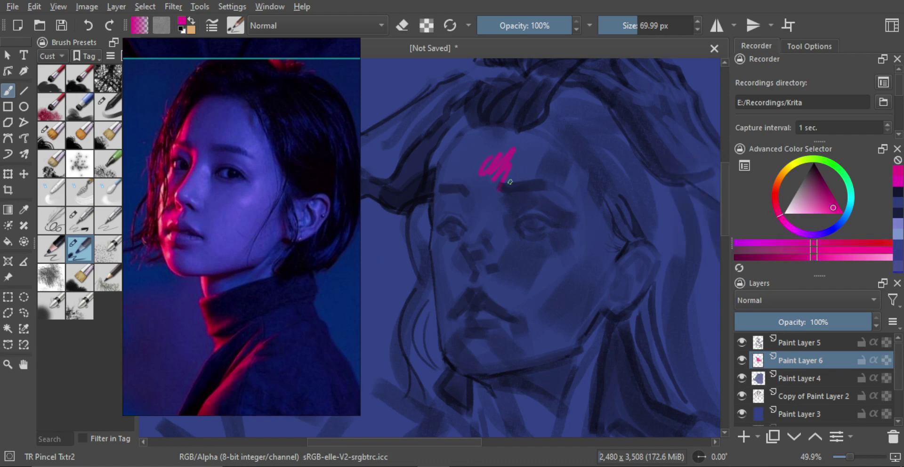
key("ctrl+z")
- Settle on a deeper, less saturated pink by testing it on the forehead, and clear the test patch from Paint Layer 6
left_click(823, 205)
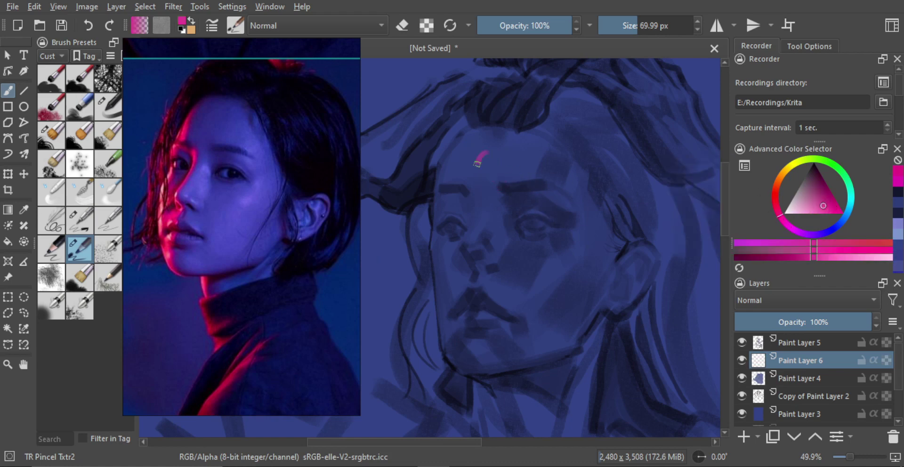
mouse_move(477, 163)
left_mouse_down()
mouse_move(511, 155)
mouse_move(489, 151)
mouse_move(480, 168)
mouse_move(487, 143)
mouse_move(485, 179)
left_mouse_up()
left_click(827, 198)
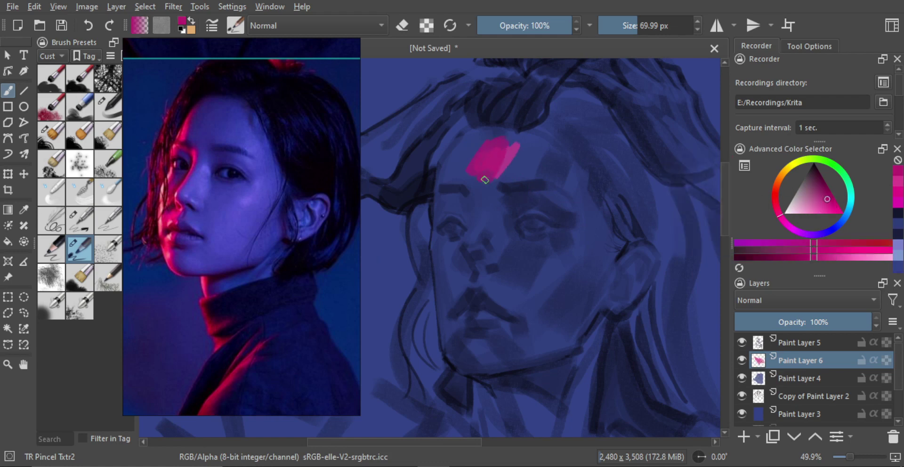
key("Delete")
- Switch to the TR Pincel brush at about 52 px and paint a pink line from the left-hand eyebrow down beside the nose
left_click(85, 223)
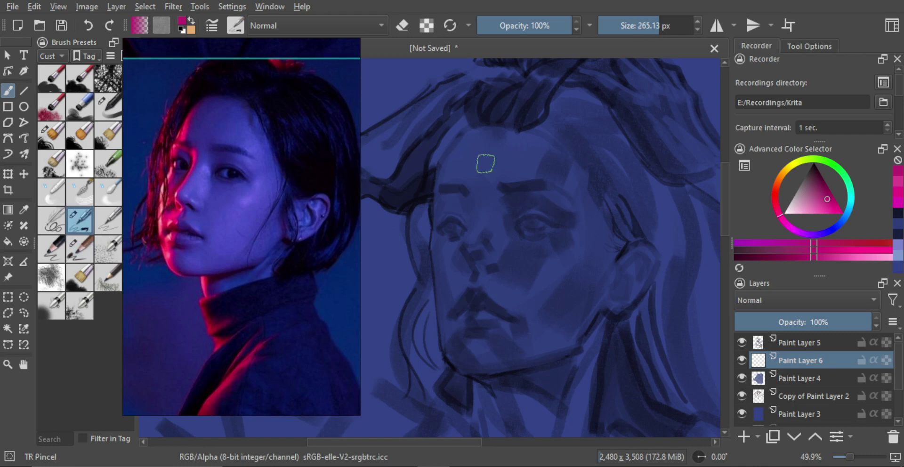
key("shift")
left_click_drag(492, 211, 493, 216)
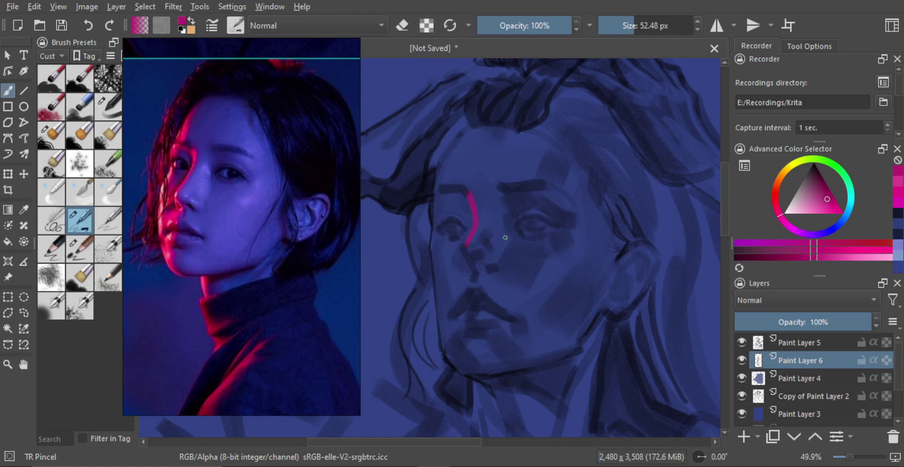
- Clear the magenta stroke from Paint Layer 6 and paint a broad, soft magenta band down the face's far side with the TR Smooth Skin brush
key("Delete")
left_click(56, 311)
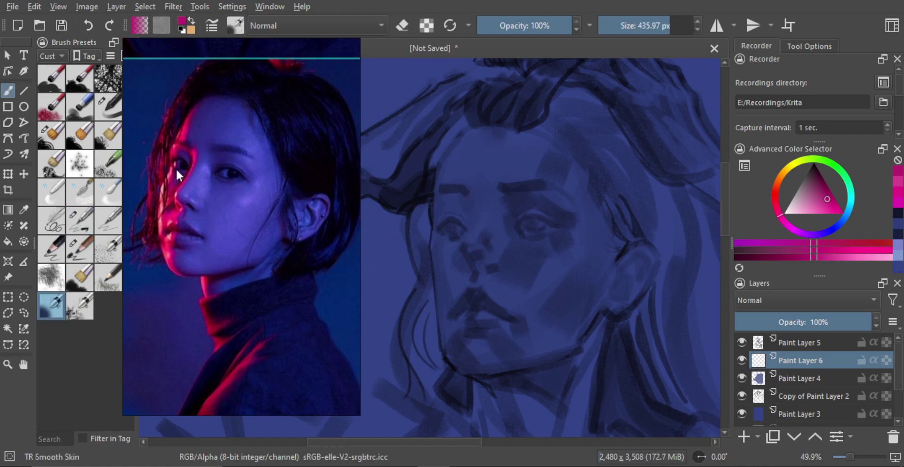
mouse_move(523, 217)
left_mouse_down()
mouse_move(528, 210)
mouse_move(474, 193)
mouse_move(518, 204)
mouse_move(477, 187)
mouse_move(450, 192)
mouse_move(468, 167)
left_mouse_up()
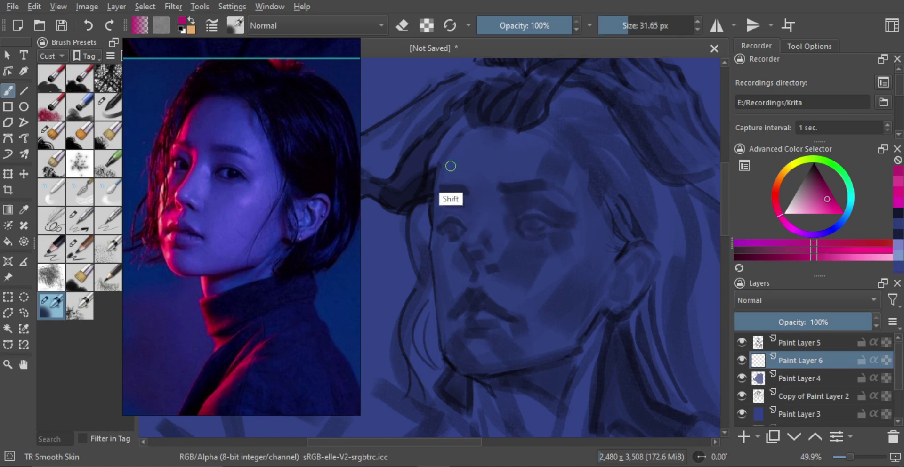
mouse_move(464, 136)
left_mouse_down()
mouse_move(437, 181)
mouse_move(430, 240)
mouse_move(444, 313)
left_mouse_up()
key("ctrl+z")
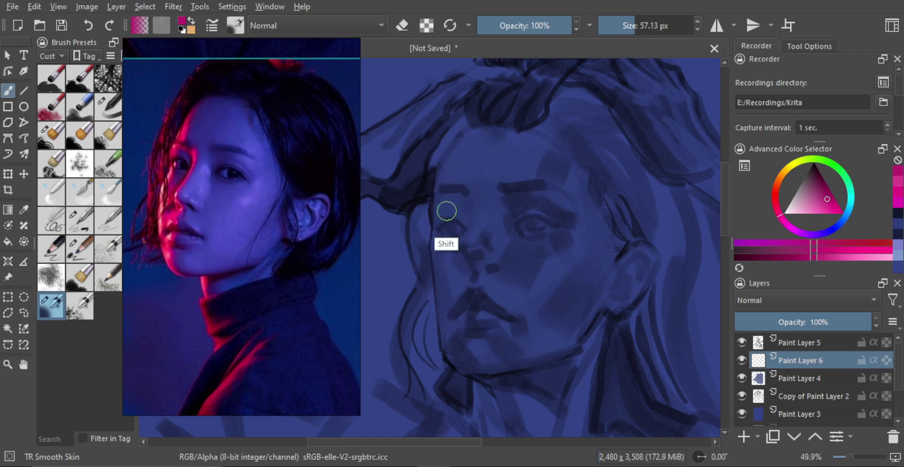
left_click_drag(443, 211, 479, 178)
mouse_move(476, 137)
left_mouse_down()
mouse_move(464, 144)
mouse_move(458, 367)
mouse_move(452, 354)
left_mouse_up()
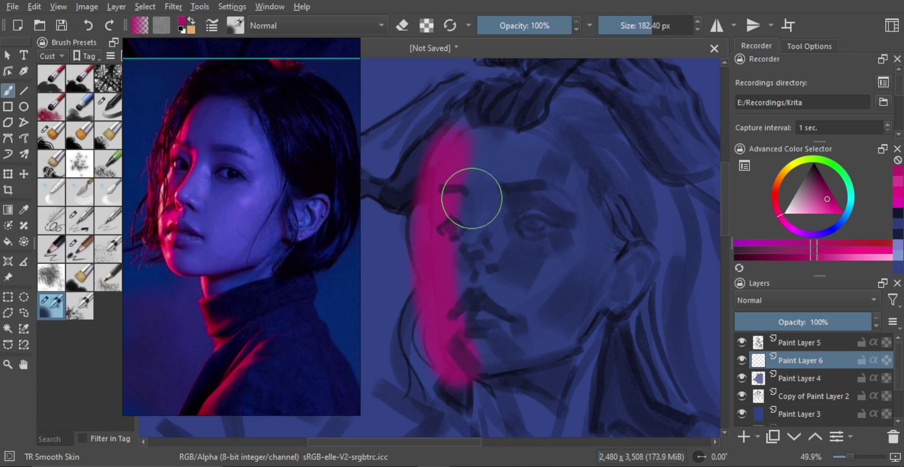
- Erase the magenta spilling past the forehead and temple outline, using the TR Flat brush as an eraser
key("e")
mouse_move(468, 191)
left_mouse_down()
mouse_move(452, 189)
mouse_move(444, 165)
mouse_move(450, 121)
mouse_move(398, 196)
left_mouse_up()
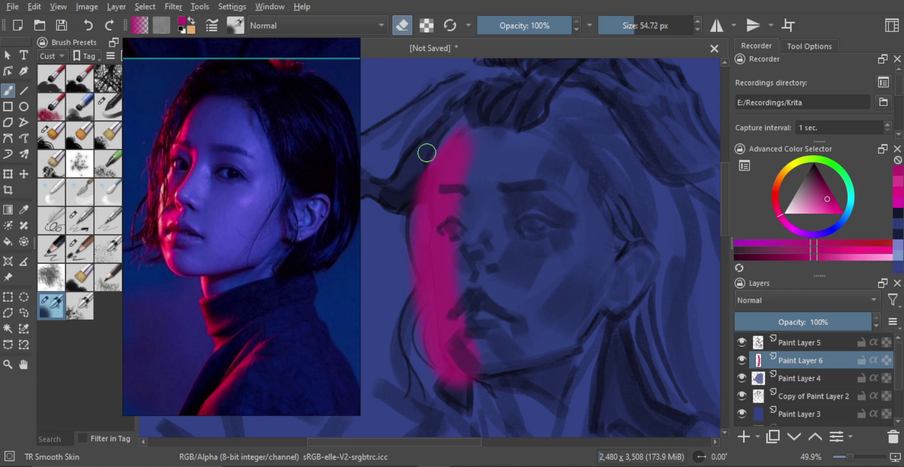
left_click(57, 144)
mouse_move(443, 142)
left_mouse_down()
mouse_move(406, 147)
mouse_move(419, 146)
left_mouse_up()
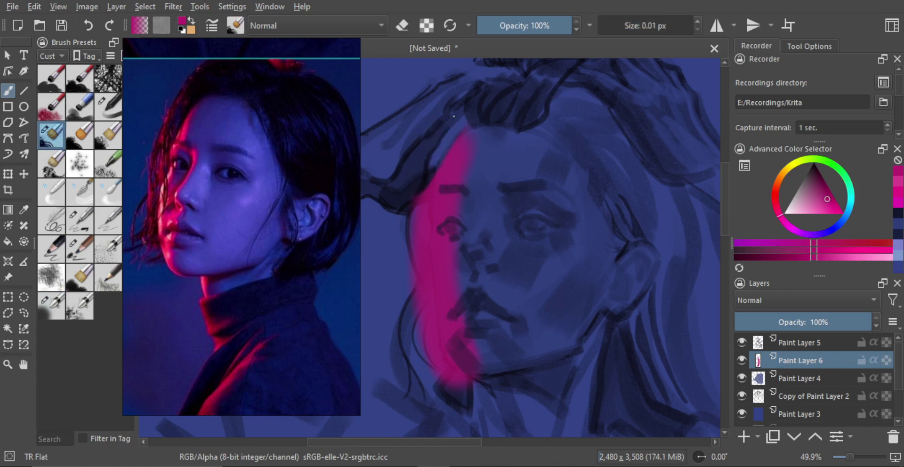
left_click_drag(407, 189, 423, 190)
mouse_move(442, 135)
left_mouse_down()
mouse_move(420, 204)
mouse_move(415, 200)
left_mouse_up()
key("ctrl+z")
key("e")
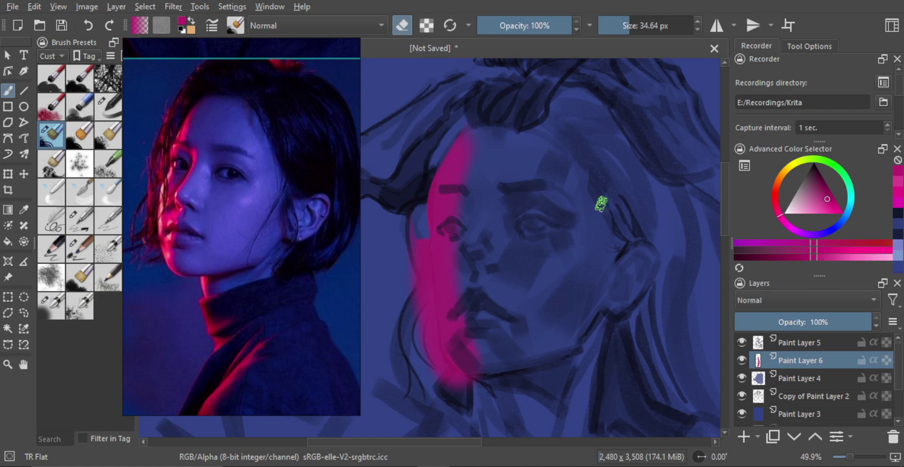
- With the layer opacity temporarily at 63%, erase the magenta outside the cheek and jaw outline, and restore the opacity to 100%
left_click(821, 321)
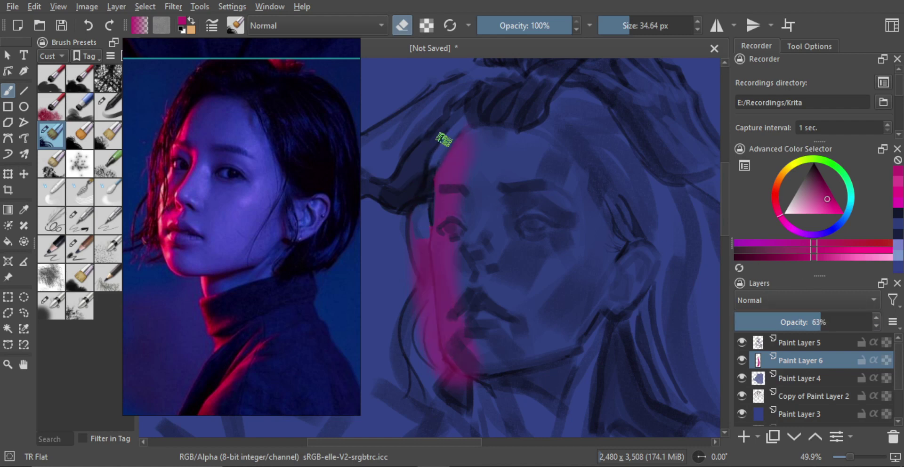
mouse_move(433, 198)
left_mouse_down()
mouse_move(416, 247)
mouse_move(426, 224)
mouse_move(416, 229)
mouse_move(423, 307)
left_mouse_up()
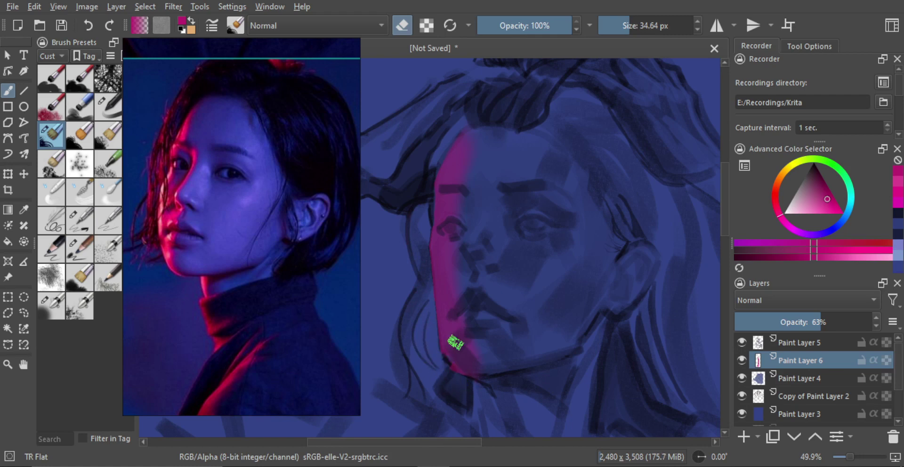
left_click_drag(823, 321, 873, 322)
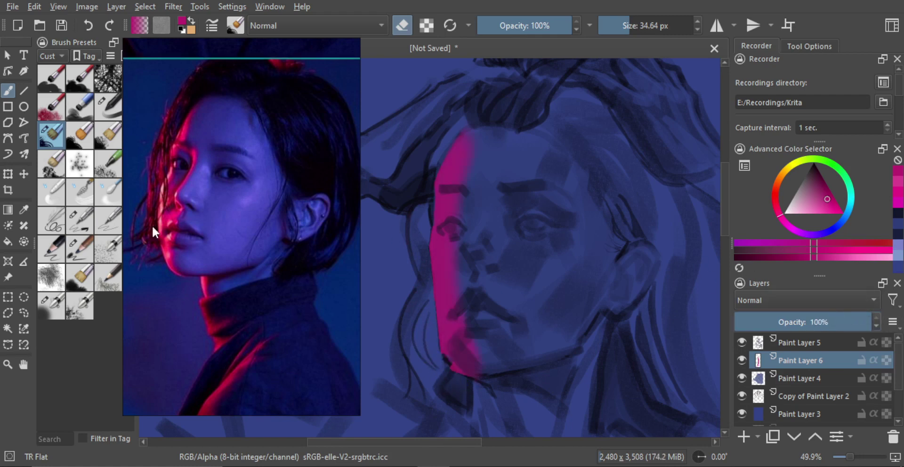
- Soften the inner edge of the magenta light across the forehead and around the eye, using TR Smooth Skin as an eraser
left_click(55, 302)
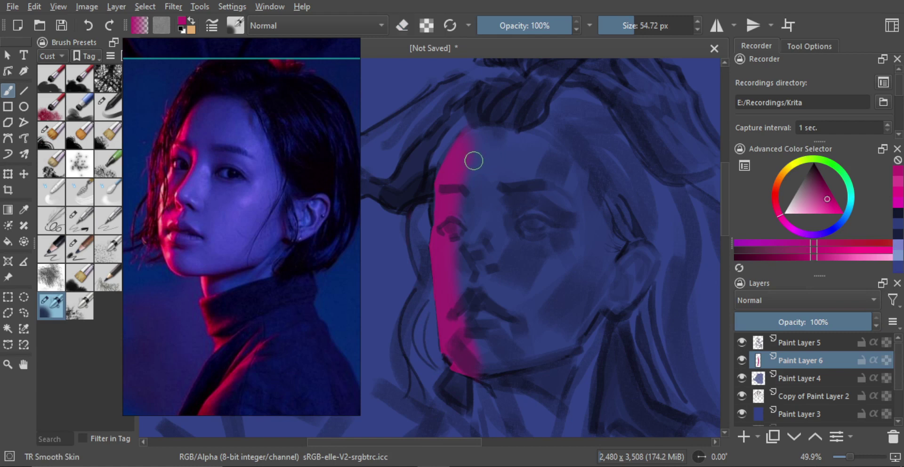
key("ctrl+z")
key("e")
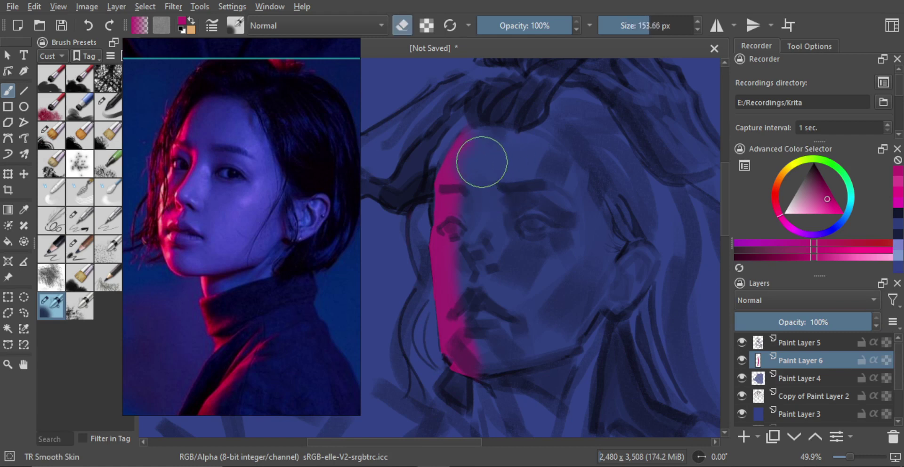
left_click_drag(484, 208, 467, 204)
key("bracketleft")
key("bracketleft")
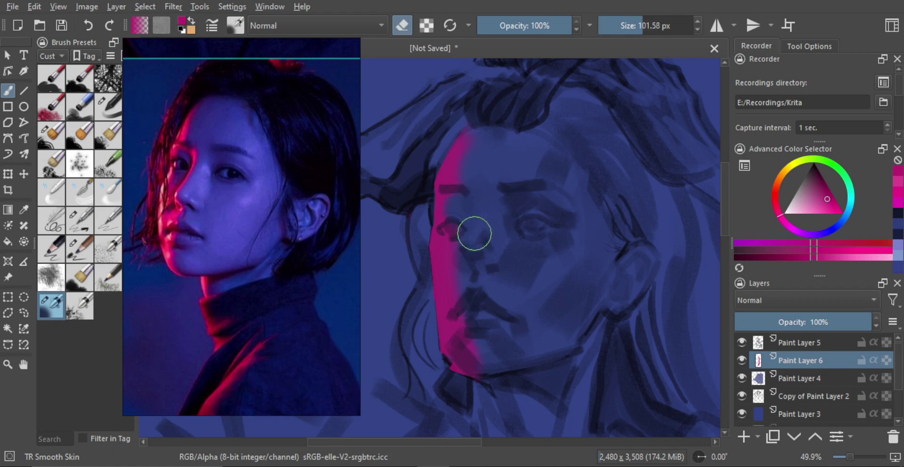
key("bracketright")
key("bracketright")
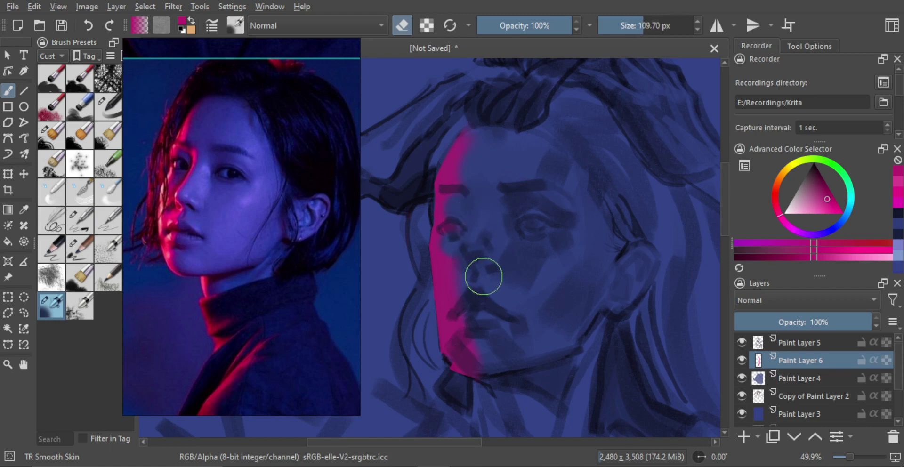
- Extend the soft magenta light toward the base of the nose and erase its inner edge around the mouth, chin and inner eye
mouse_move(478, 275)
left_mouse_down()
mouse_move(501, 272)
mouse_move(496, 248)
mouse_move(475, 282)
left_mouse_up()
key("e")
left_click_drag(465, 280, 457, 286)
key("e")
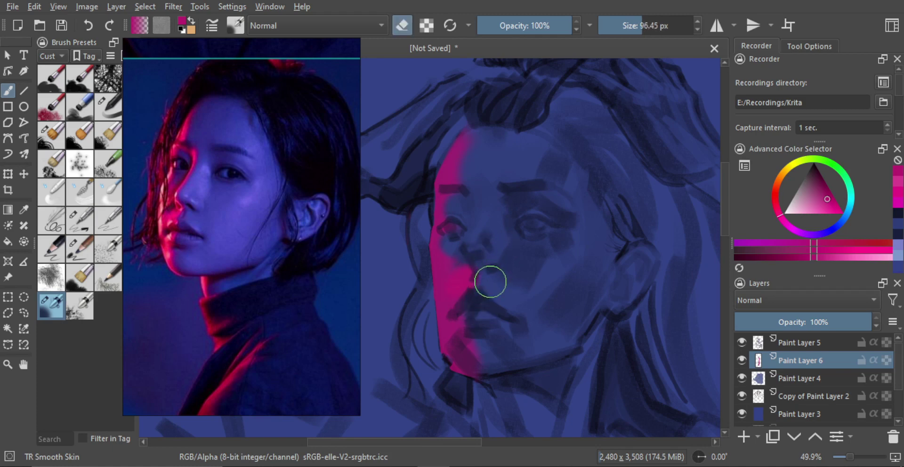
left_click_drag(494, 293, 485, 301)
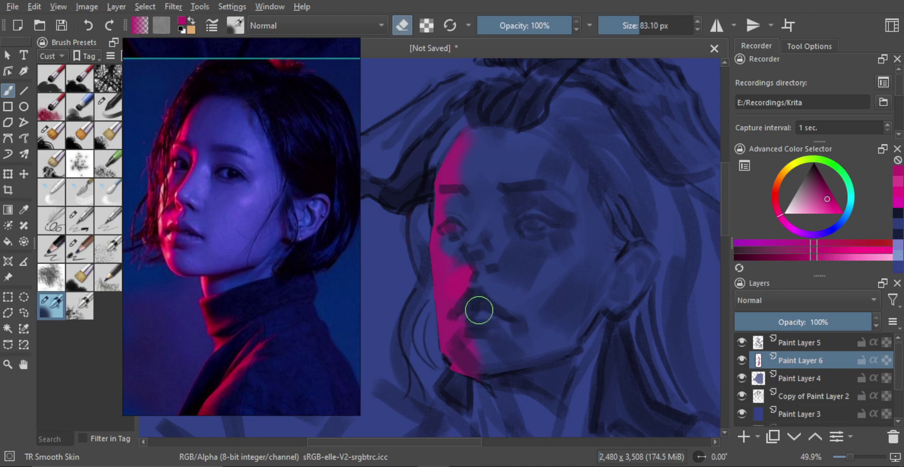
mouse_move(493, 348)
left_mouse_down()
mouse_move(480, 358)
mouse_move(486, 348)
mouse_move(474, 335)
mouse_move(516, 419)
mouse_move(532, 286)
left_mouse_up()
mouse_move(499, 319)
left_mouse_down()
mouse_move(516, 279)
mouse_move(535, 316)
left_mouse_up()
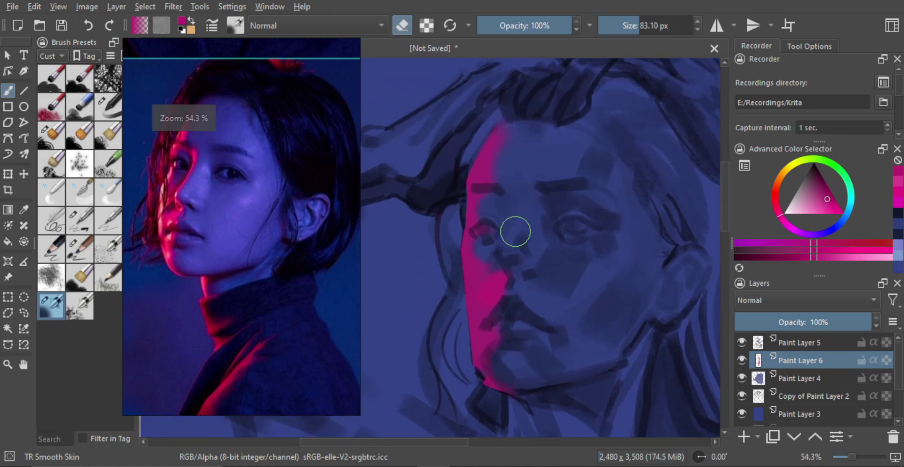
left_click_drag(529, 218, 511, 213)
- Paint a curved magenta stroke from the inner brow down the nose bridge with the TR Brush Skin brush at about 36 px
key("e")
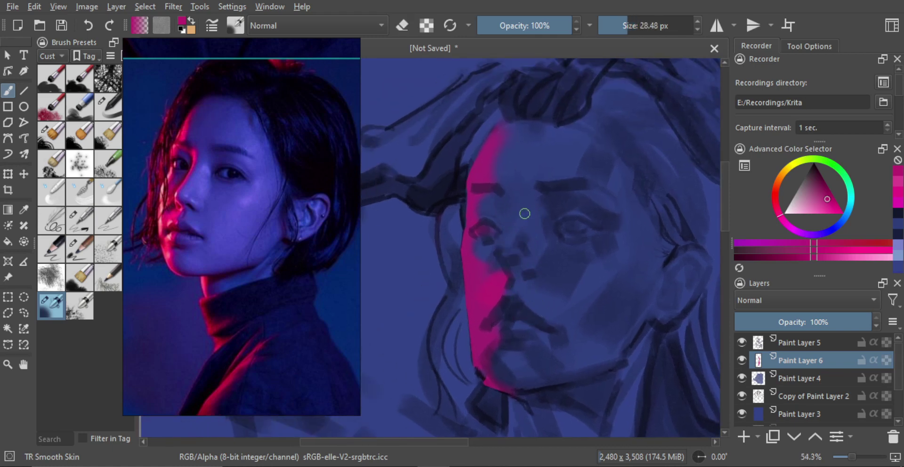
key("bracketright")
key("bracketright")
key("bracketright")
key("bracketright")
left_click(115, 111)
key("bracketleft")
key("bracketleft")
key("bracketleft")
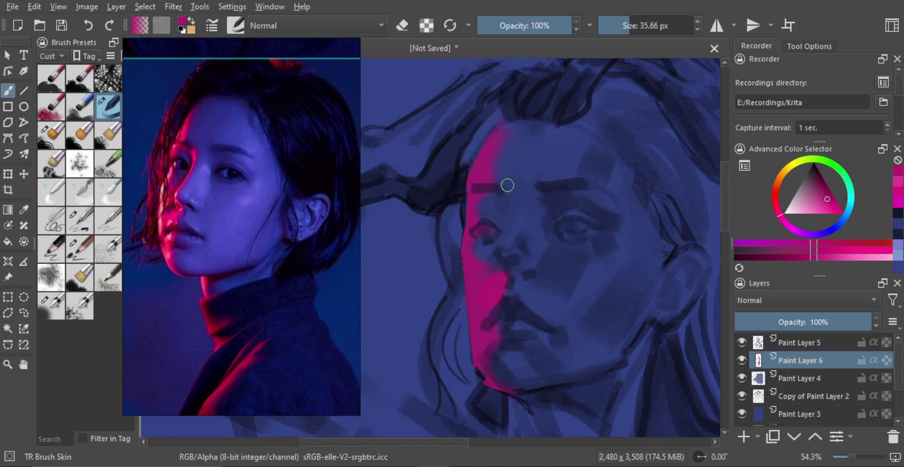
mouse_move(505, 266)
left_mouse_down()
mouse_move(512, 198)
mouse_move(502, 253)
left_mouse_up()
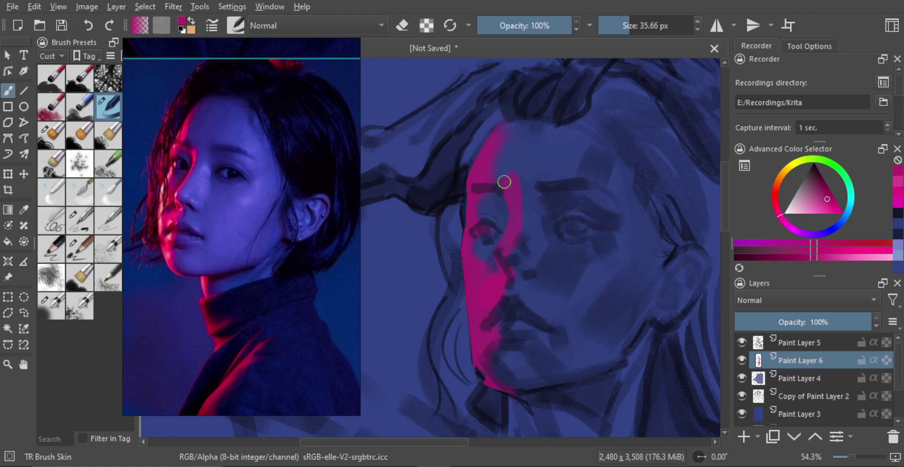
- Fade the inner edge of the magenta nose-bridge stroke, using TR Smooth Skin as a large soft eraser of about 144 px
left_click(52, 306)
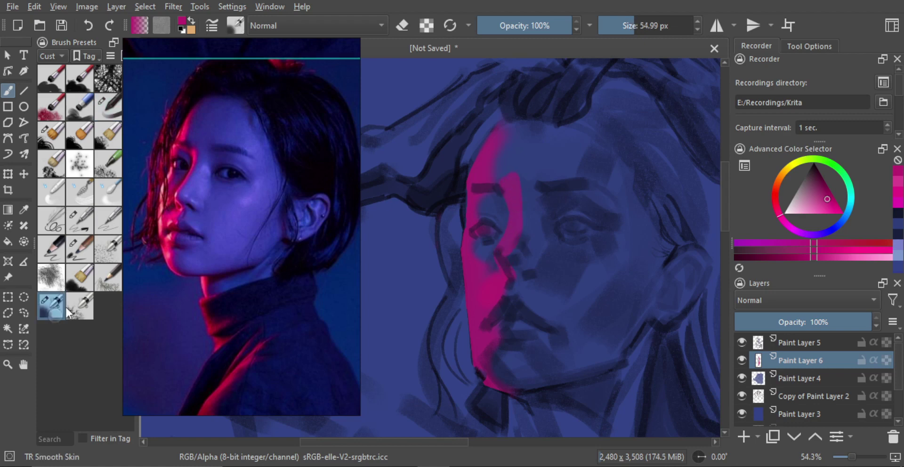
key("e")
key("bracketright")
key("bracketright")
key("bracketright")
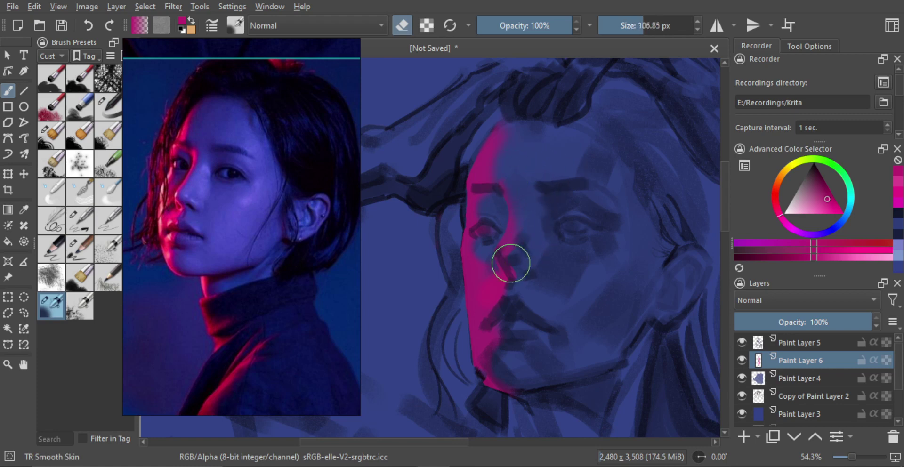
key("ctrl+z")
key("ctrl+z")
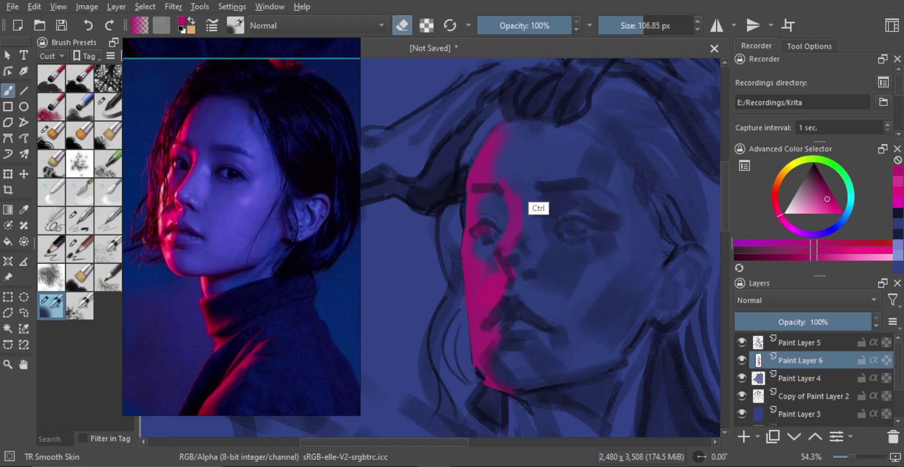
left_click_drag(533, 179, 550, 180, "shift")
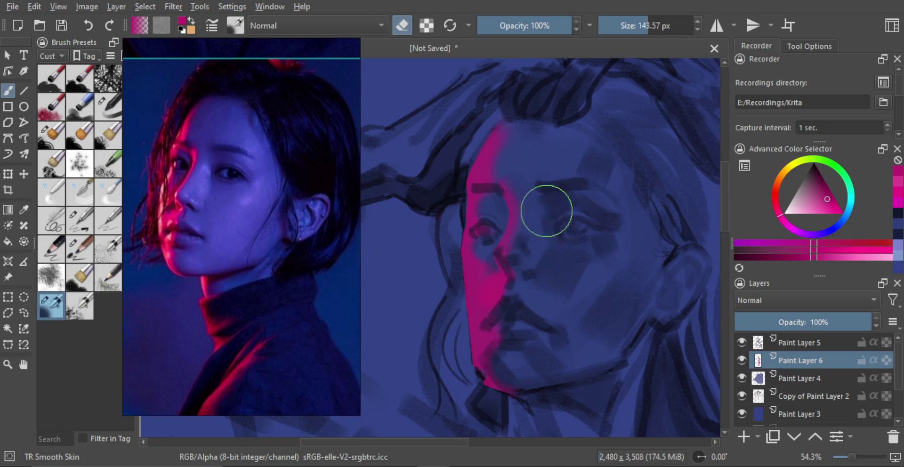
mouse_move(566, 212)
left_mouse_down("ctrl")
mouse_move(575, 263)
mouse_move(568, 238)
mouse_move(561, 244)
mouse_move(579, 215)
left_mouse_up("ctrl")
left_click_drag(579, 215, 602, 179)
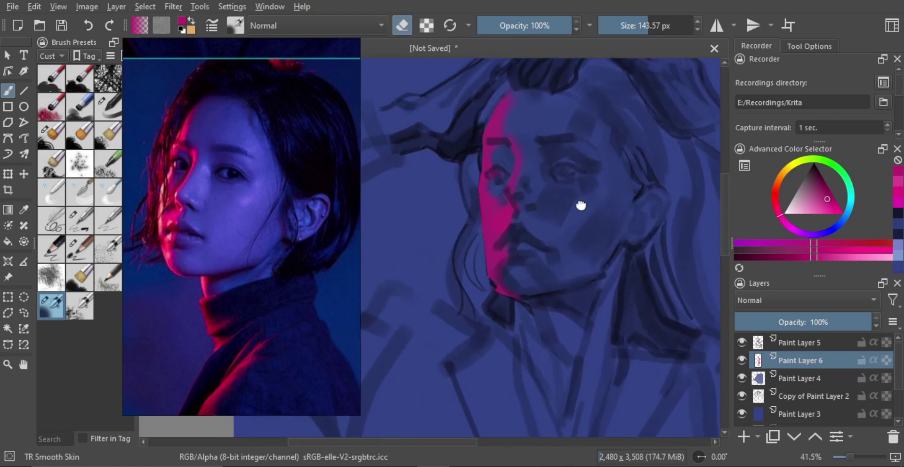
scroll(580, 205, "up", 3)
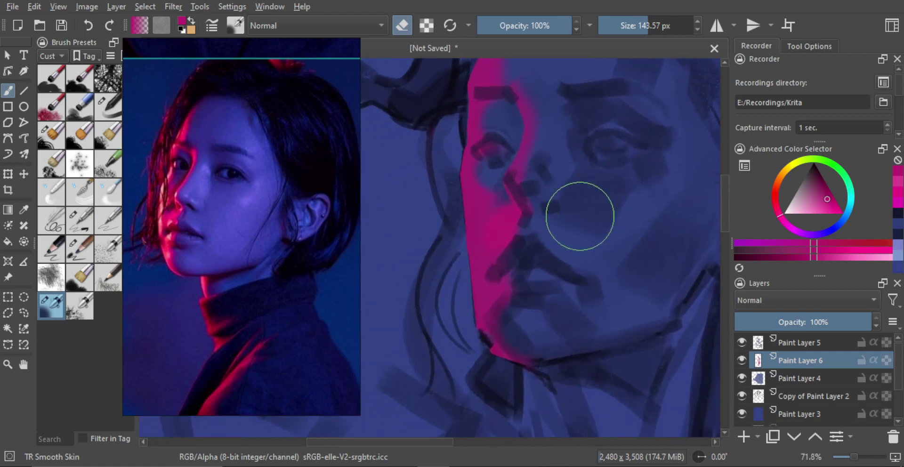
left_click_drag(521, 230, 541, 234, "shift")
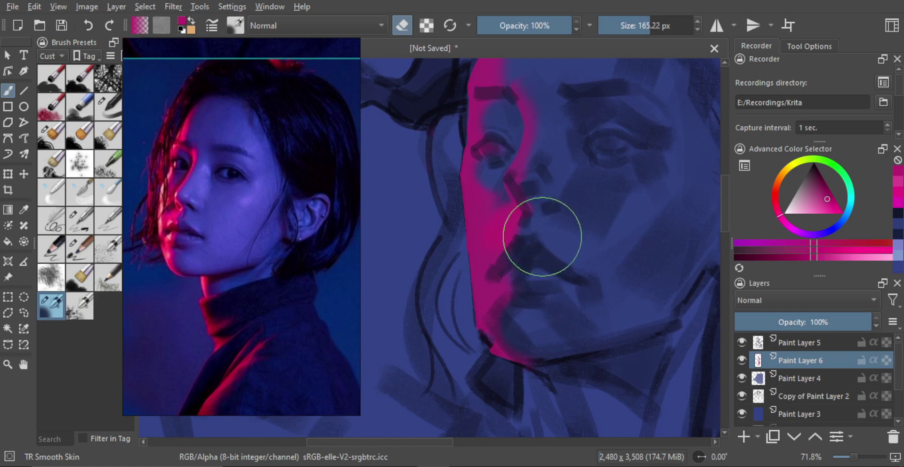
- Add a new paint layer above Paint Layer 5 and set its blending mode to Lighten
scroll(542, 236, "down", 4)
left_click(761, 344)
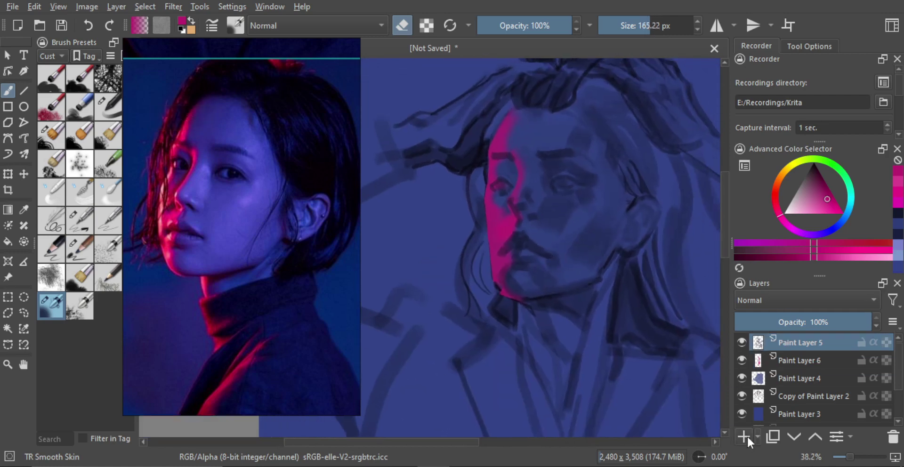
left_click(767, 302)
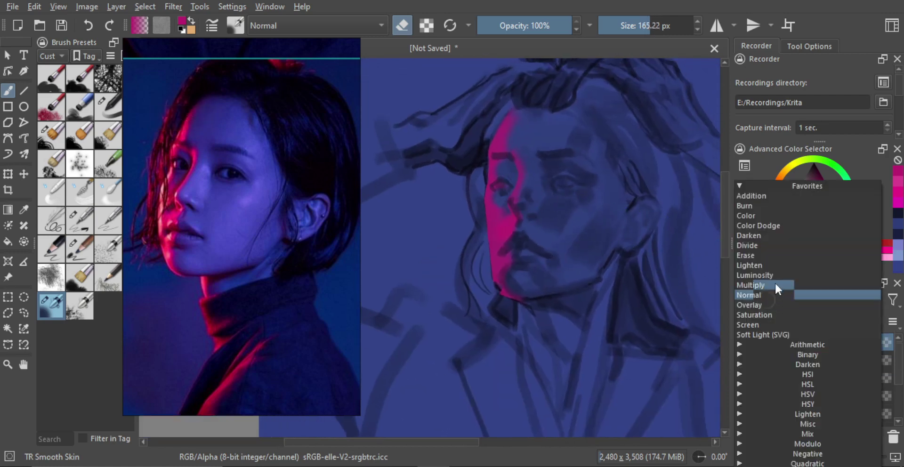
left_click(772, 264)
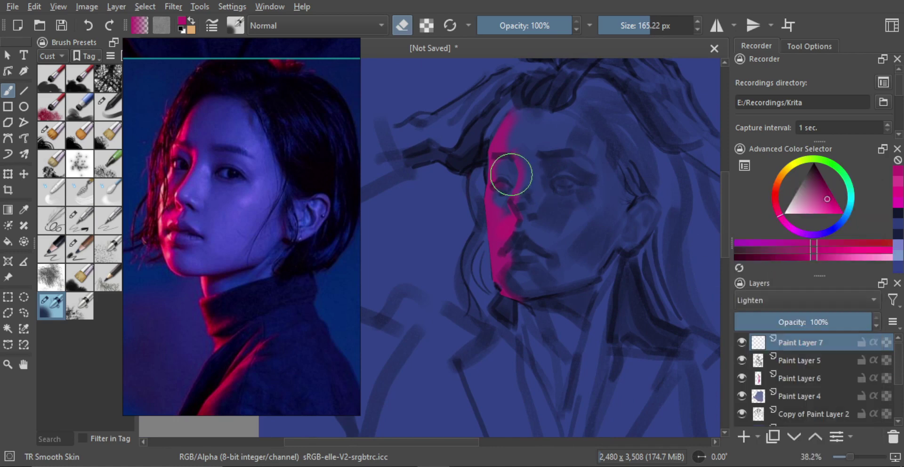
- Try the Luminosity blending mode on Paint Layer 7 with soft test strokes over the nose and cheek, and undo the painted light
left_click(783, 297)
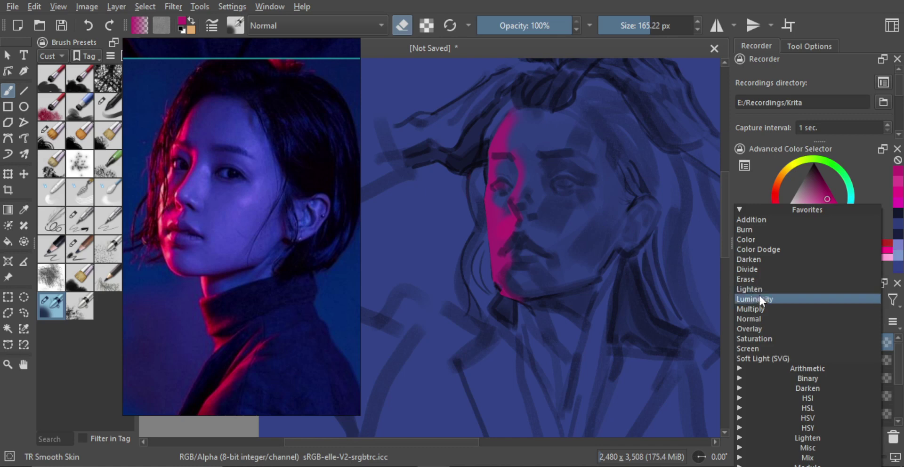
left_click(759, 297)
mouse_move(558, 199)
left_mouse_down()
mouse_move(527, 200)
mouse_move(535, 211)
left_mouse_up()
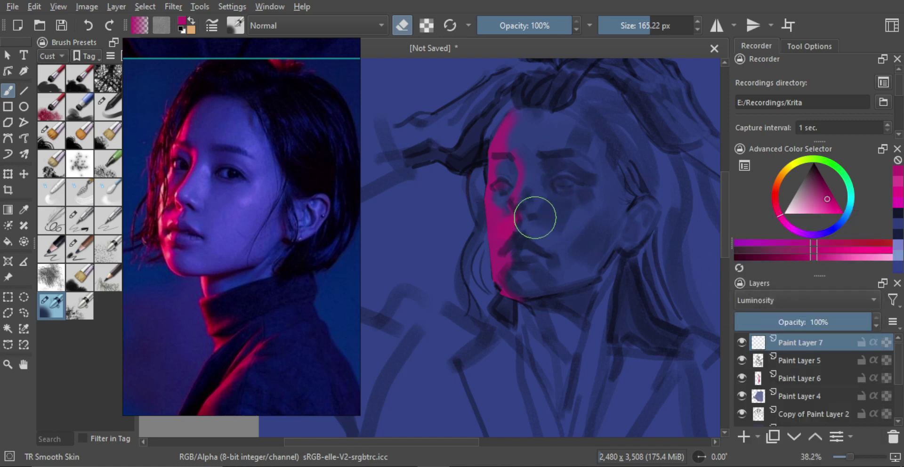
key("e")
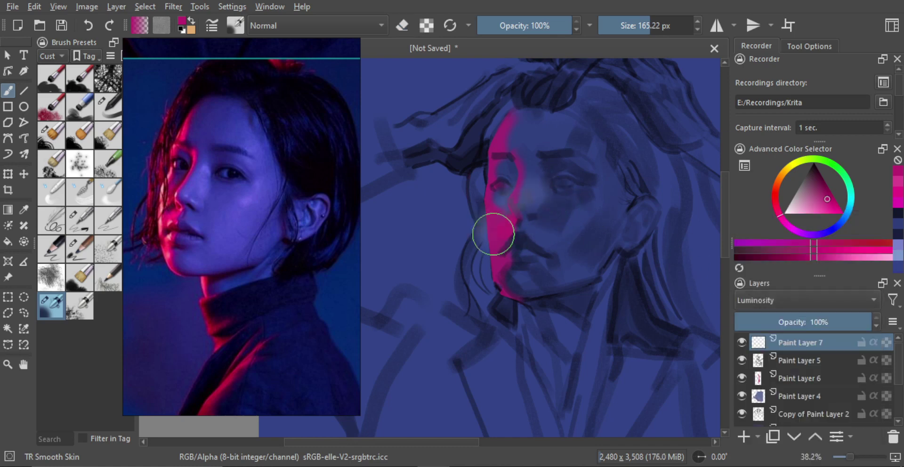
left_click(754, 292)
left_click(755, 284)
mouse_move(515, 208)
left_mouse_down()
mouse_move(496, 213)
mouse_move(511, 259)
left_mouse_up()
key("ctrl+z")
- Set Paint Layer 7's blending mode to Screen and paint a soft magenta glow across the nose and cheek
left_click(783, 305)
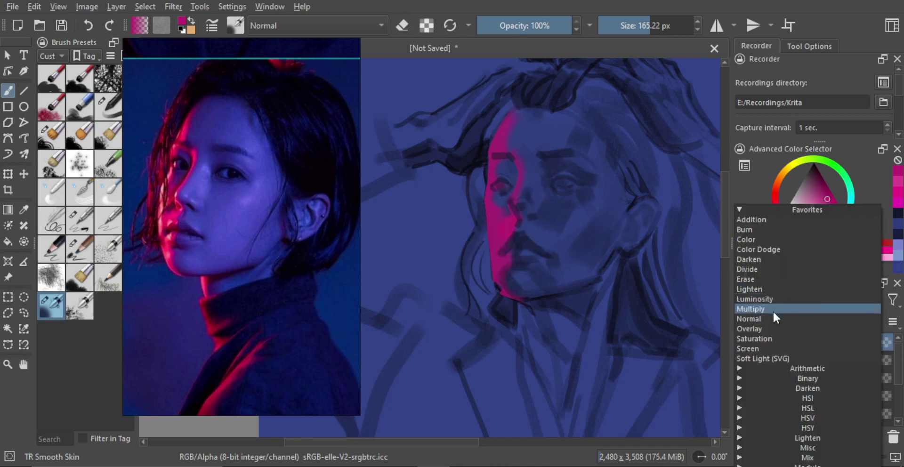
left_click(767, 349)
left_click_drag(522, 222, 508, 233)
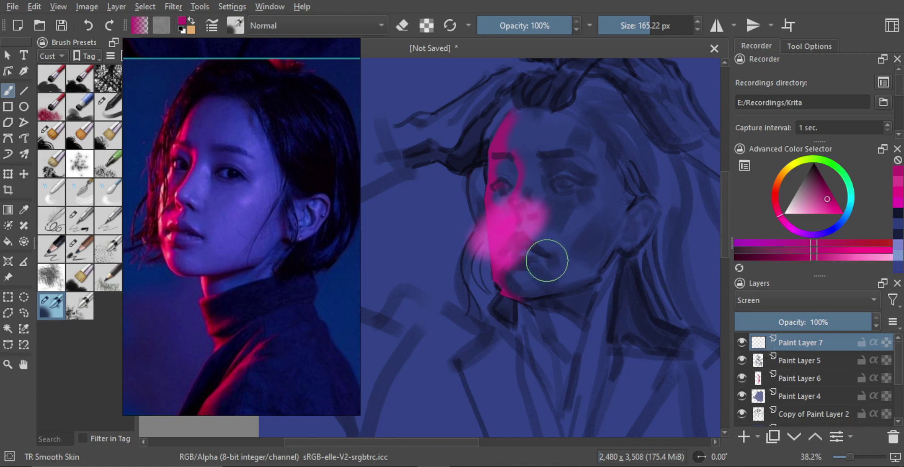
- Undo the soft glow and try magenta TR Flat strokes across the nose and cheek on Paint Layer 7
key("ctrl+z")
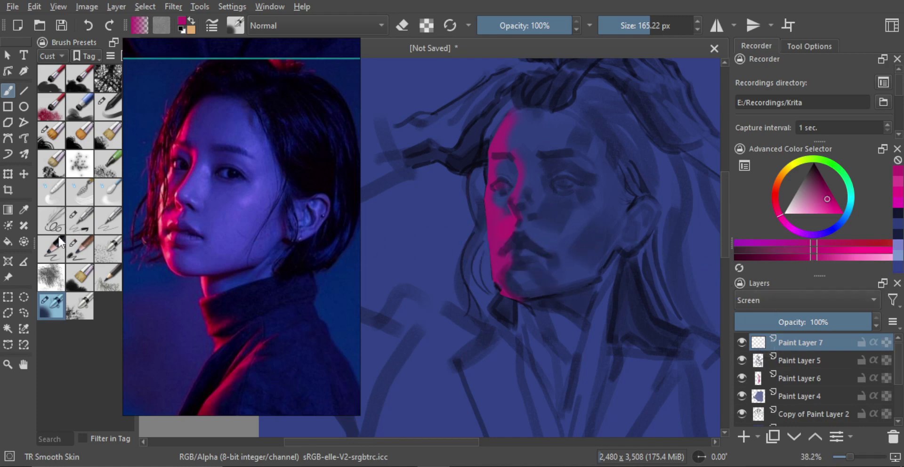
left_click(57, 140)
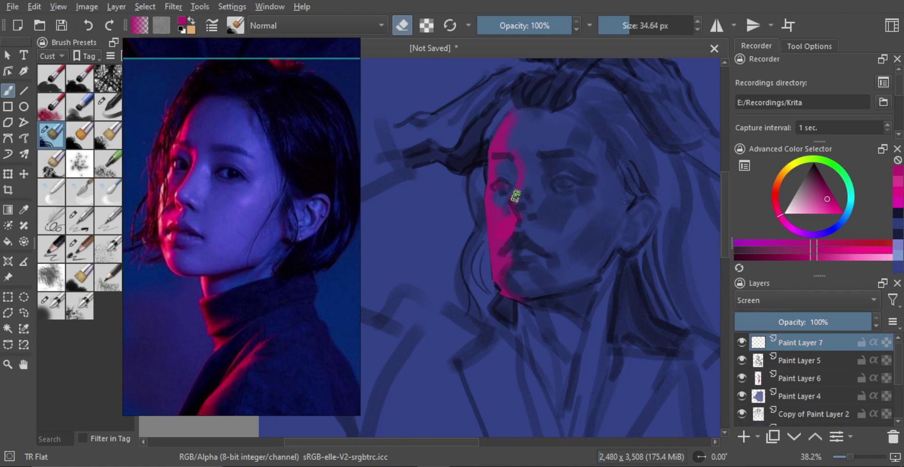
key("e")
mouse_move(519, 189)
left_mouse_down()
mouse_move(485, 226)
mouse_move(498, 245)
mouse_move(533, 221)
left_mouse_up()
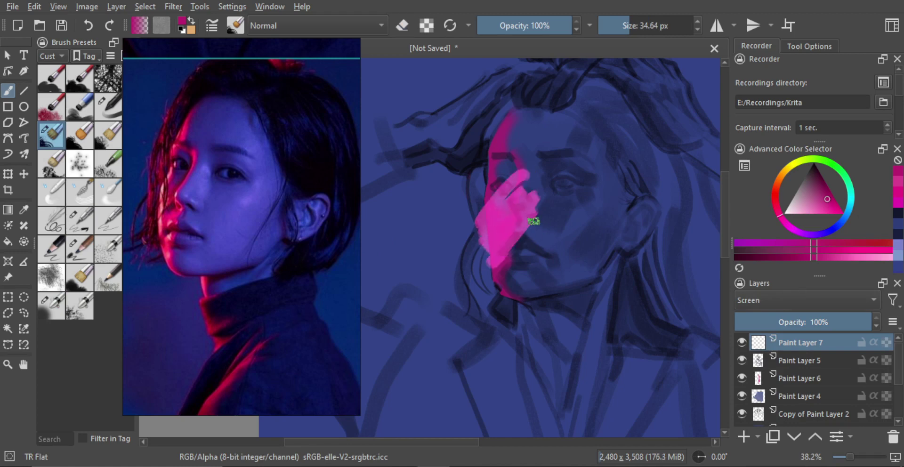
key("ctrl+z")
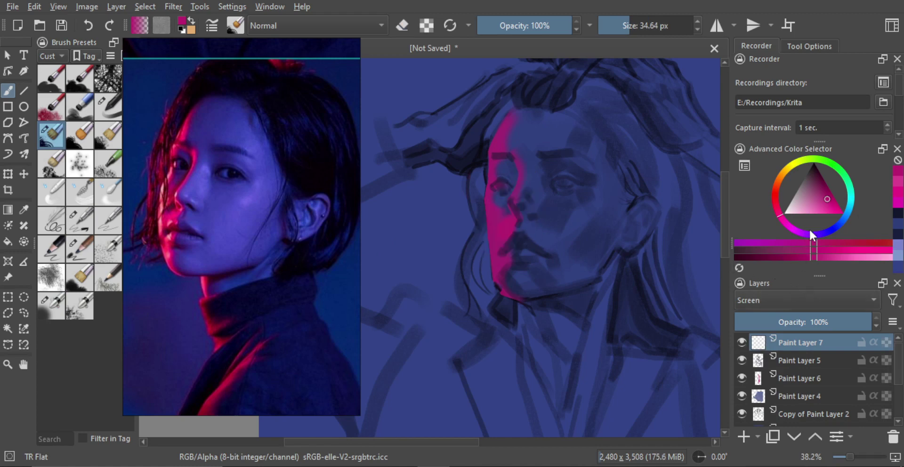
- Try a lighter pink TR Flat patch beside the nose on Paint Layer 7 and undo it
left_click(817, 210)
mouse_move(558, 196)
left_mouse_down()
mouse_move(537, 207)
mouse_move(546, 238)
left_mouse_up()
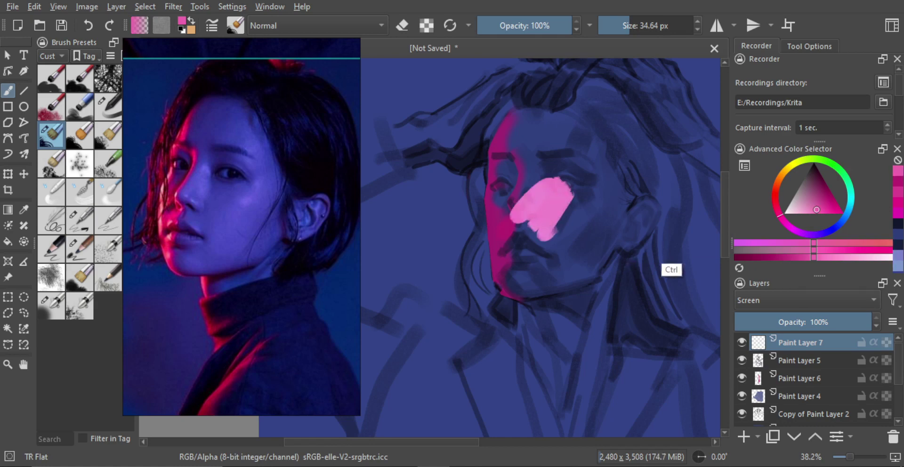
key("ctrl+z")
- Set Paint Layer 7's blending mode to Overlay and try pink strokes over the nose and cheek
left_click(792, 301)
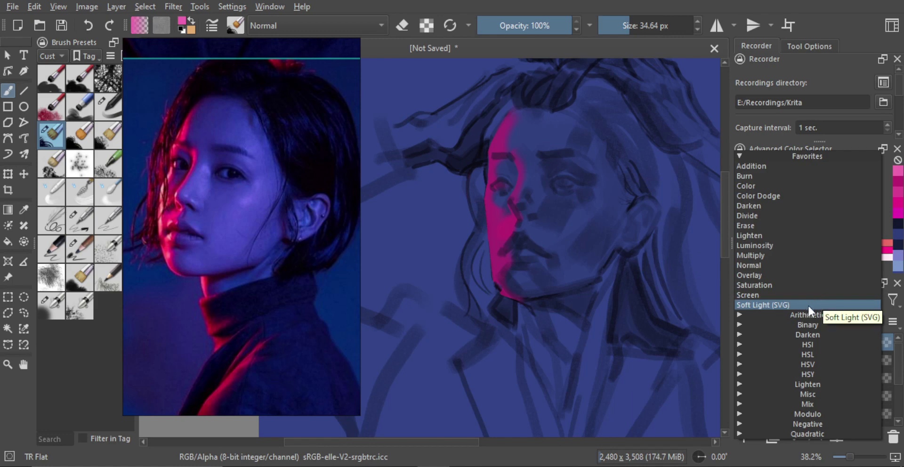
left_click(738, 315)
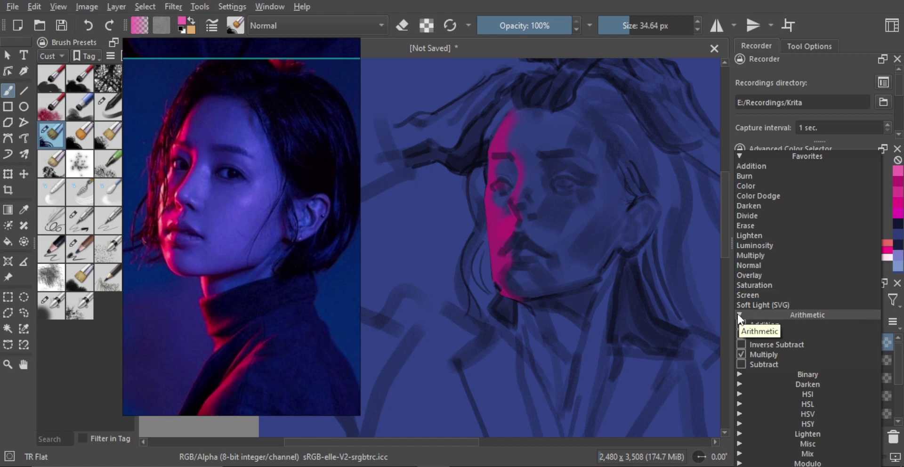
left_click(738, 314)
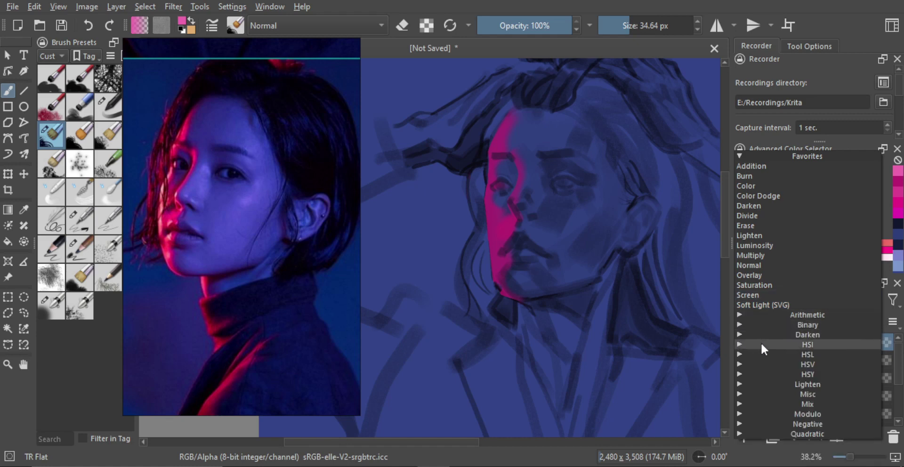
left_click(738, 334)
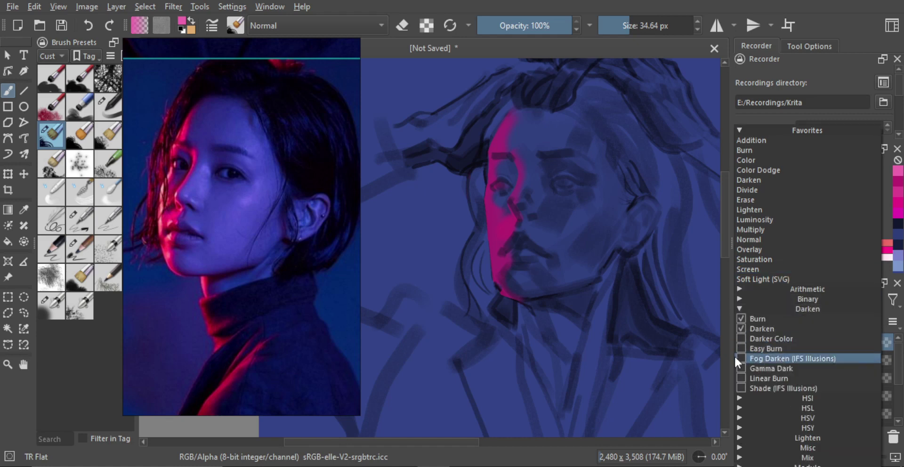
left_click(738, 308)
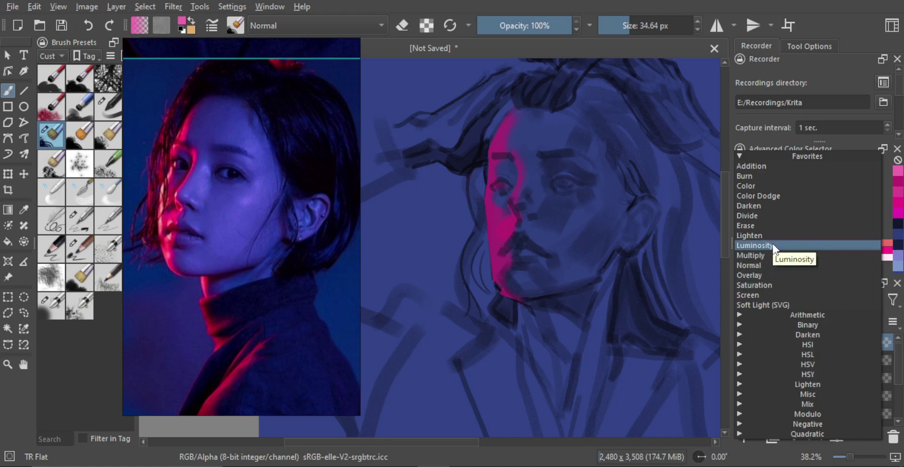
left_click(772, 275)
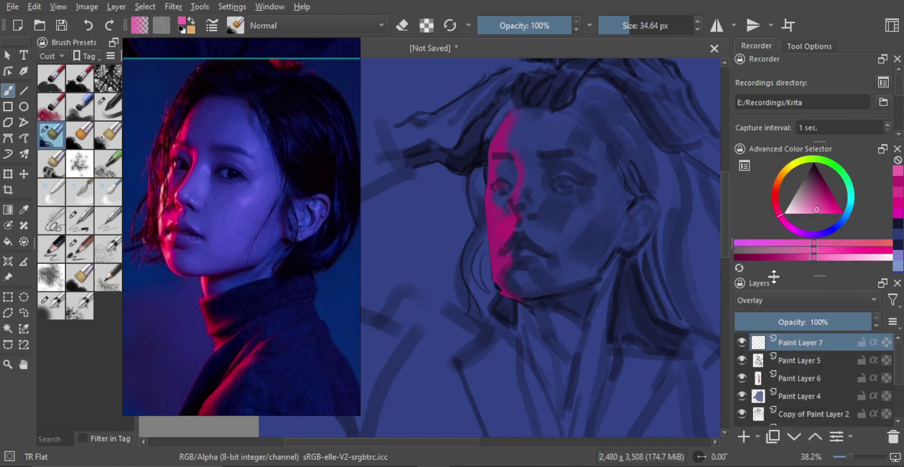
mouse_move(500, 193)
left_mouse_down()
mouse_move(516, 212)
mouse_move(497, 251)
mouse_move(479, 257)
left_mouse_up()
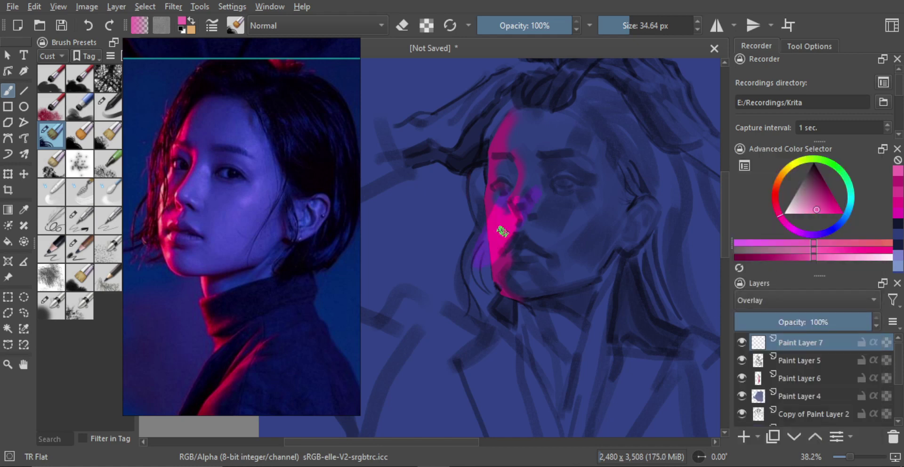
- Choose a paler pink, set Paint Layer 7 back to Screen, and undo the test patch over the cheek
left_click(799, 204)
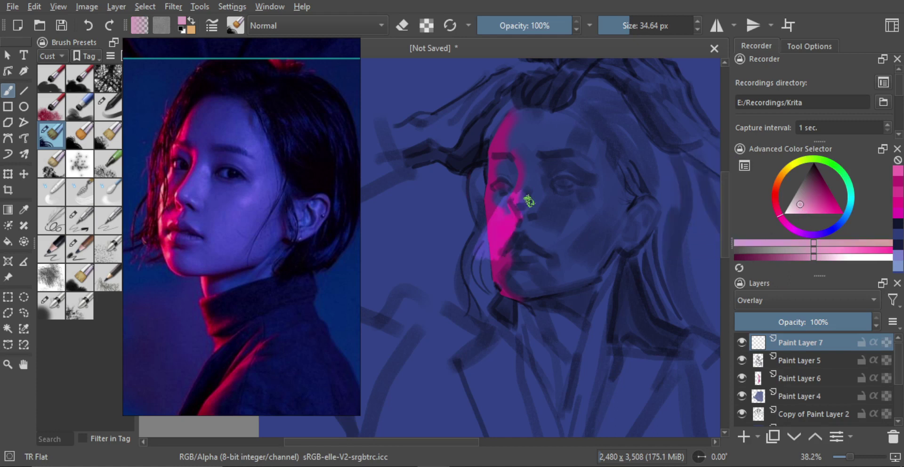
left_click(782, 301)
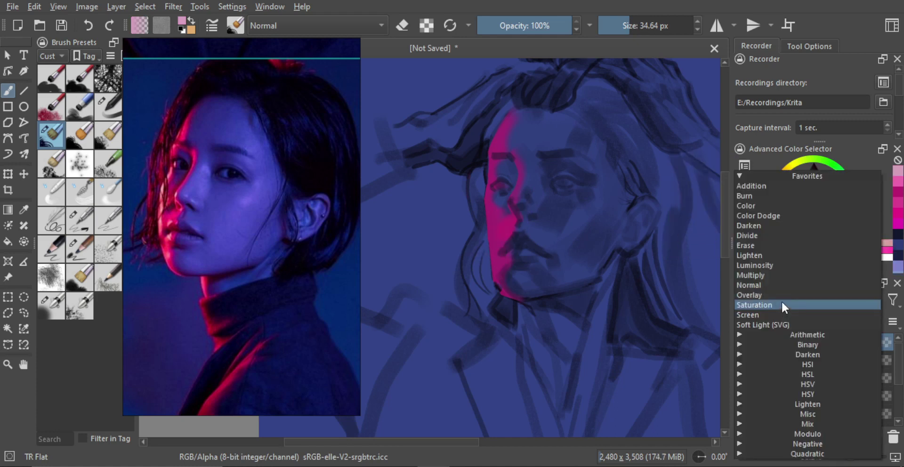
left_click(781, 314)
mouse_move(532, 247)
left_mouse_down()
mouse_move(492, 252)
mouse_move(523, 213)
mouse_move(518, 257)
left_mouse_up()
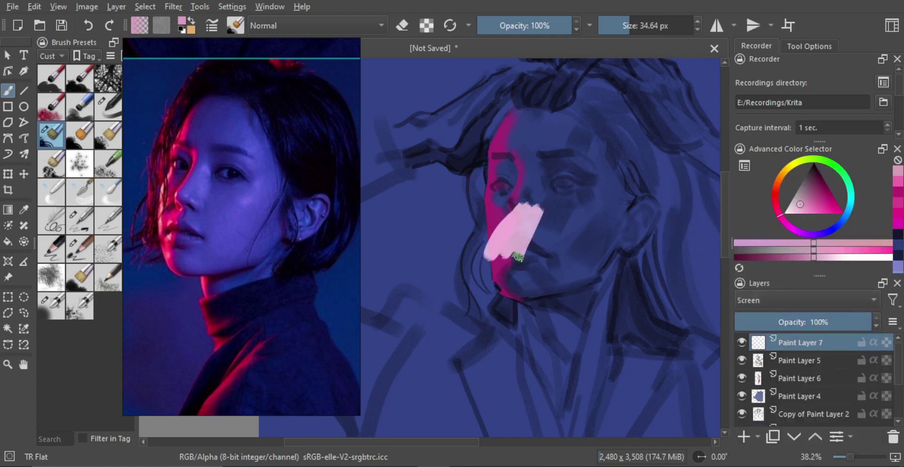
key("ctrl+z")
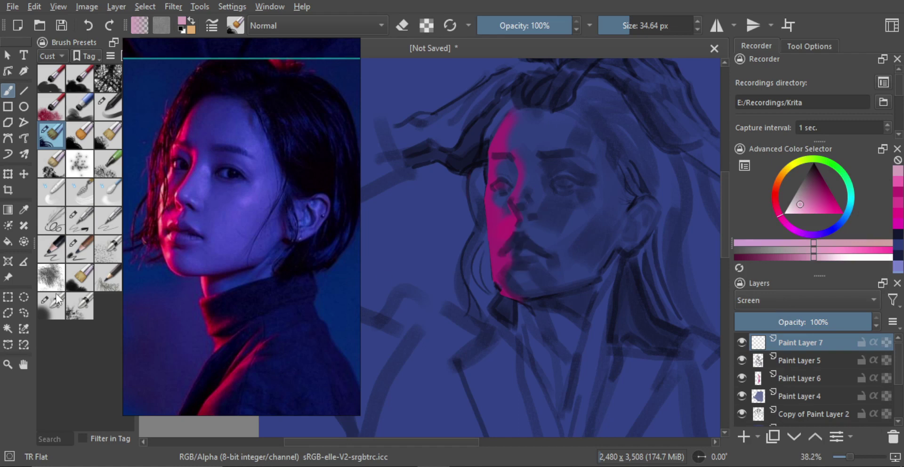
- Switch to TR Smooth Skin and try thin pale pink strokes of about 12 px along the forehead's lit edge
left_click(55, 303)
scroll(198, 188, "up", 3)
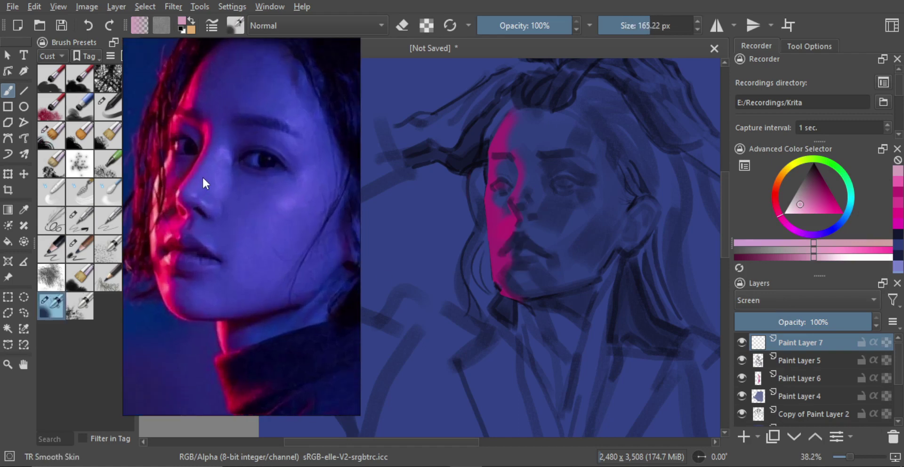
left_click_drag(535, 165, 539, 167)
key("ctrl+z")
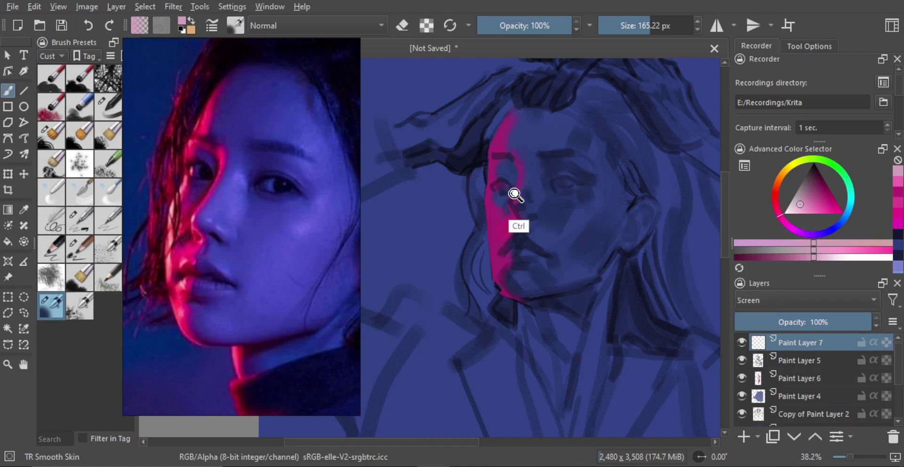
mouse_move(515, 194)
left_mouse_down()
mouse_move(560, 160)
mouse_move(530, 174)
mouse_move(504, 171)
left_mouse_up()
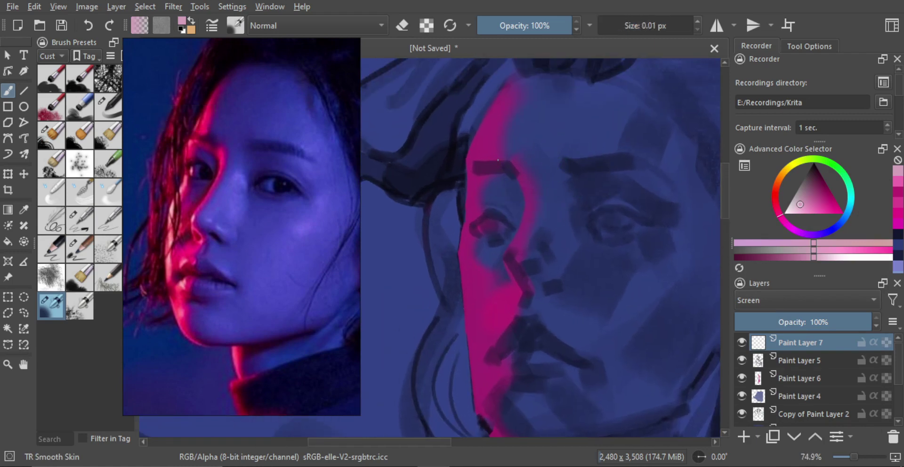
left_click_drag(452, 138, 473, 138)
mouse_move(488, 100)
left_mouse_down()
mouse_move(458, 198)
mouse_move(489, 116)
mouse_move(463, 139)
mouse_move(485, 144)
left_mouse_up()
key("ctrl+z")
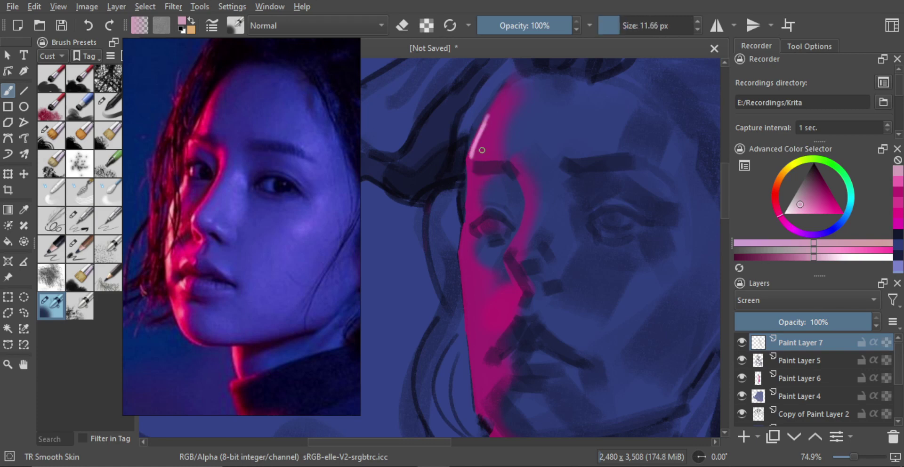
key("ctrl+z")
- Paint a pale pink highlight along the forehead's outer edge and fade its inner side with a soft eraser of about 45 px
key("e")
mouse_move(481, 116)
left_mouse_down()
mouse_move(493, 75)
mouse_move(520, 75)
mouse_move(487, 155)
left_mouse_up()
left_click_drag(509, 88, 488, 154)
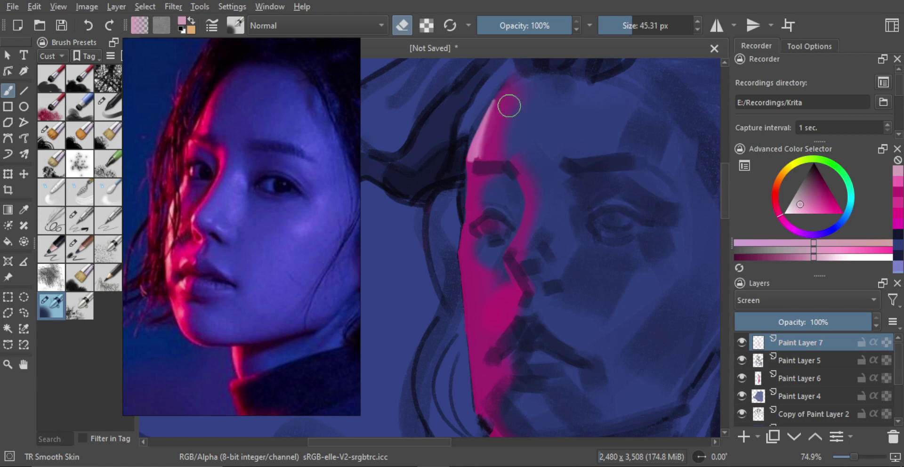
mouse_move(509, 105)
left_mouse_down()
mouse_move(490, 170)
mouse_move(473, 169)
mouse_move(484, 186)
mouse_move(485, 169)
mouse_move(470, 189)
left_mouse_up()
key("e")
- Extend the forehead highlight down past the outer brow with a fine brush of about 6 px, undoing the stray last stroke
key("bracketleft")
key("bracketleft")
key("bracketleft")
key("bracketleft")
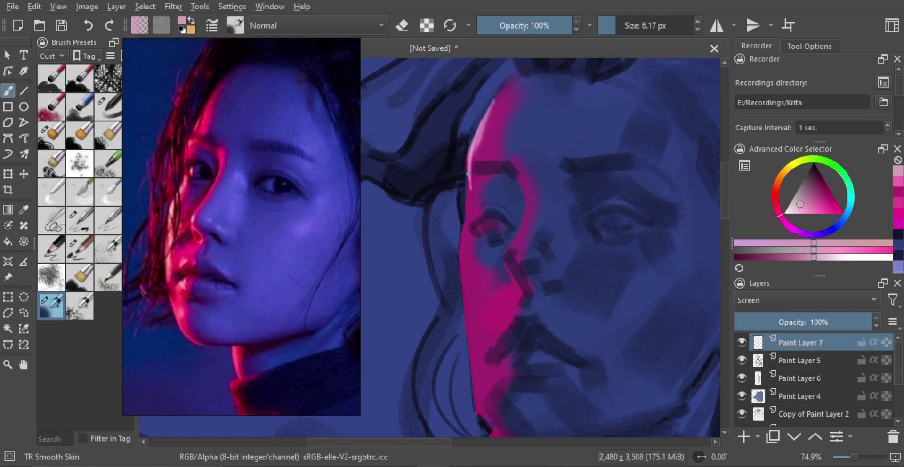
left_click_drag(491, 107, 470, 151)
key("bracketright")
key("bracketright")
key("bracketright")
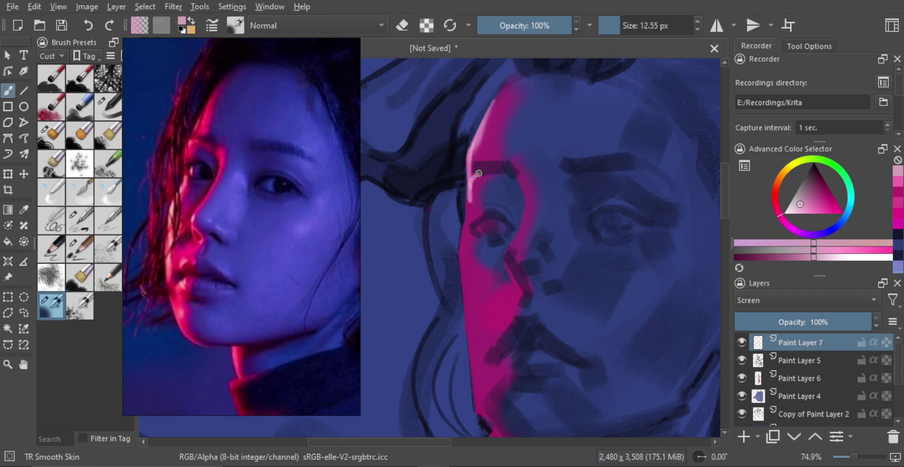
key("ctrl+z")
- Refine the pale pink highlight between the outer brow and the outer eye corner, using brush sizes from about 3 to 13 px
key("bracketright")
key("bracketright")
mouse_move(485, 191)
left_mouse_down("shift")
mouse_move(477, 191)
mouse_move(481, 175)
mouse_move(479, 236)
mouse_move(477, 197)
left_mouse_up("shift")
key("ctrl+z")
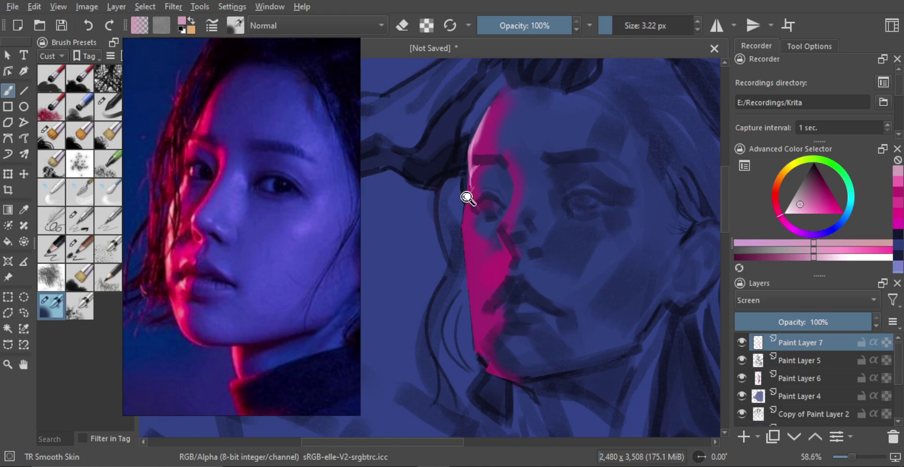
key("bracketright")
key("bracketright")
key("bracketright")
key("bracketright")
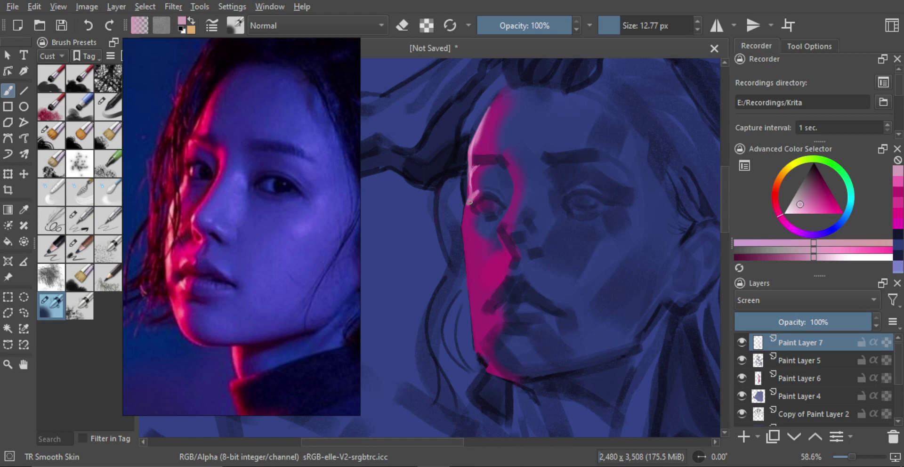
key("bracketleft")
key("bracketleft")
key("bracketleft")
key("bracketleft")
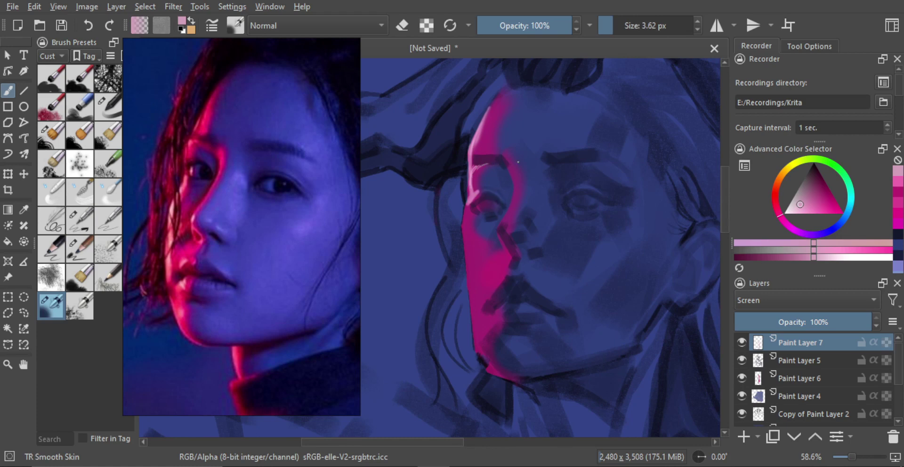
- Paint a thin pale pink highlight from the brow around the inner eye socket and down the nose bridge, redoing imprecise strokes
key("bracketright")
key("bracketright")
key("bracketright")
key("bracketright")
key("bracketright")
key("ctrl+z")
left_click_drag(501, 167, 514, 194)
key("ctrl+z")
mouse_move(521, 156)
left_mouse_down()
mouse_move(513, 155)
mouse_move(514, 183)
left_mouse_up()
mouse_move(508, 168)
left_mouse_down()
mouse_move(508, 225)
mouse_move(498, 230)
left_mouse_up()
key("ctrl+z")
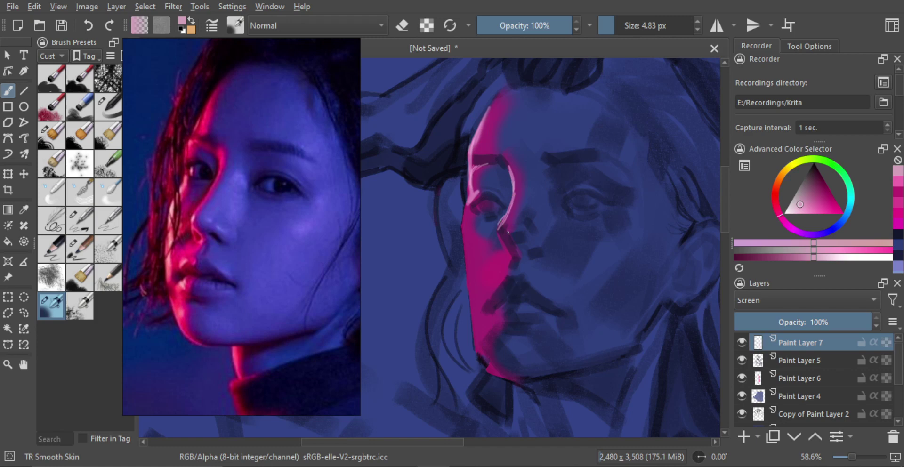
left_click_drag(512, 194, 496, 229)
- Outline the lit side of the nose tip with a highlight of about 5 px, and undo the trial line above the lip
left_click_drag(497, 231, 502, 248)
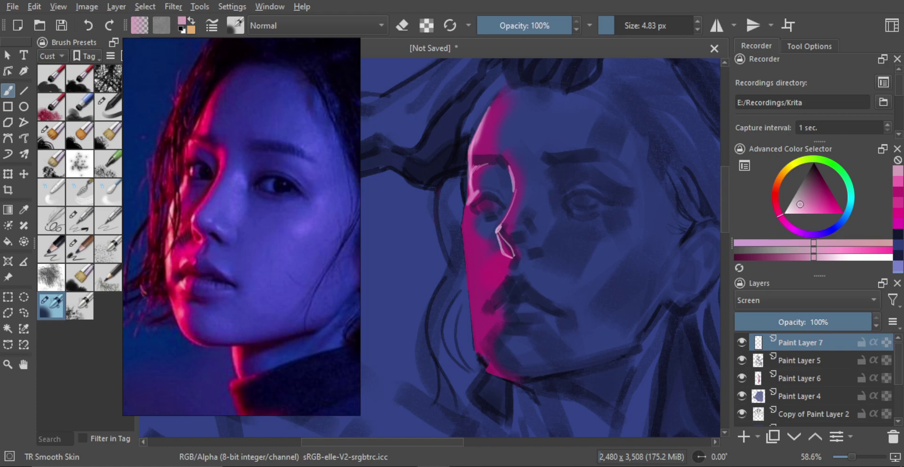
left_click_drag(520, 216, 542, 223)
scroll(542, 222, "up", 2)
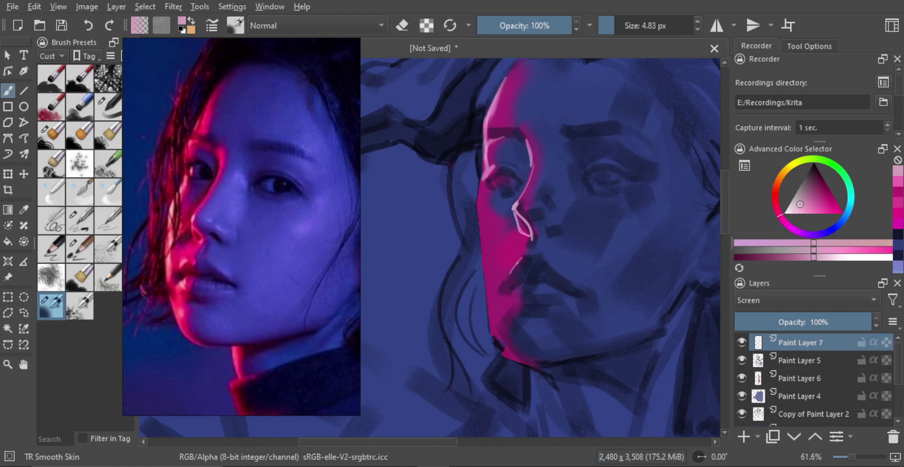
key("ctrl+z")
- Paint a soft pale pink spot above the mouth corner with a brush of about 51 px and fade its edge by erasing
left_click_drag(521, 264, 533, 265)
mouse_move(511, 269)
left_mouse_down()
mouse_move(516, 264)
mouse_move(512, 271)
left_mouse_up()
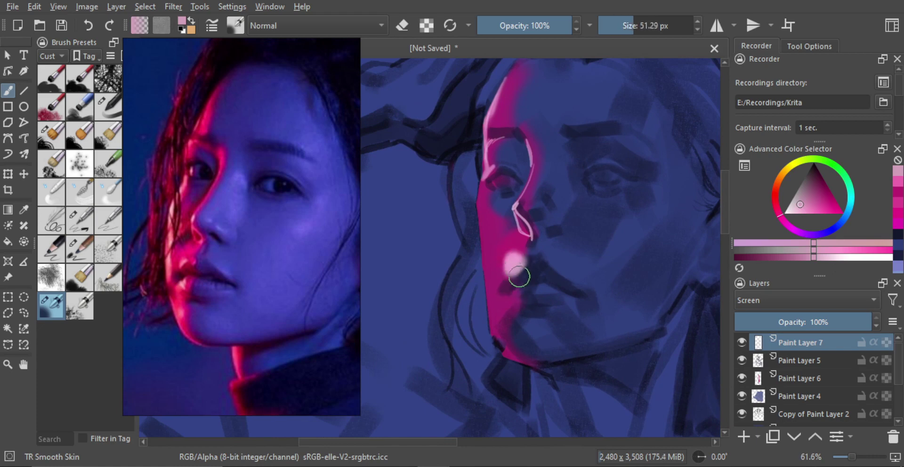
key("e")
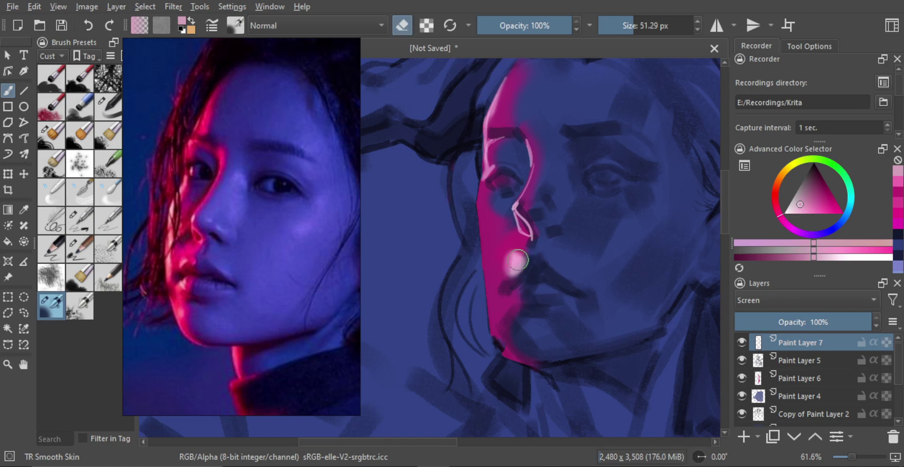
key("e")
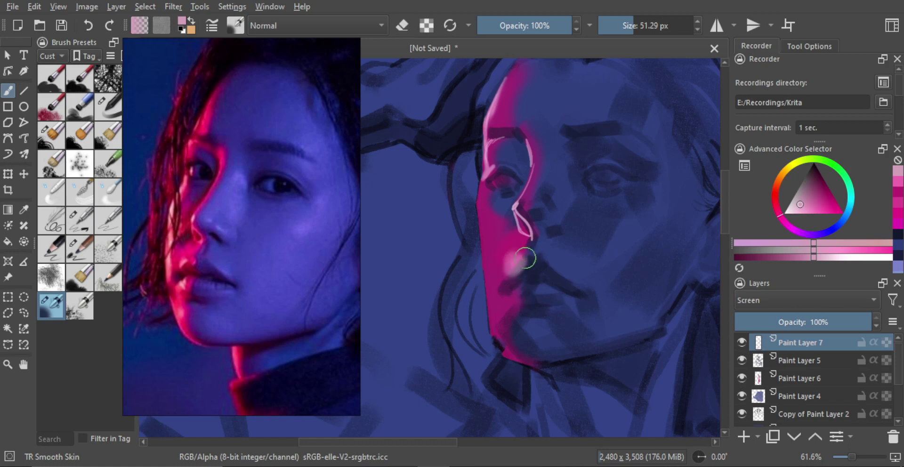
mouse_move(529, 258)
left_mouse_down()
mouse_move(502, 296)
mouse_move(504, 242)
mouse_move(497, 280)
mouse_move(533, 267)
mouse_move(521, 358)
left_mouse_up()
key("ctrl+z")
- Shape the spot above the mouth corner into a narrow diagonal highlight, alternating soft erasing and painting
key("e")
key("e")
key("e")
left_click(515, 263, "shift")
mouse_move(541, 292)
left_mouse_down()
mouse_move(556, 266)
mouse_move(541, 233)
mouse_move(524, 240)
mouse_move(524, 230)
left_mouse_up()
key("e")
mouse_move(525, 221)
left_mouse_down()
mouse_move(507, 247)
mouse_move(531, 223)
mouse_move(538, 239)
left_mouse_up()
key("ctrl+z")
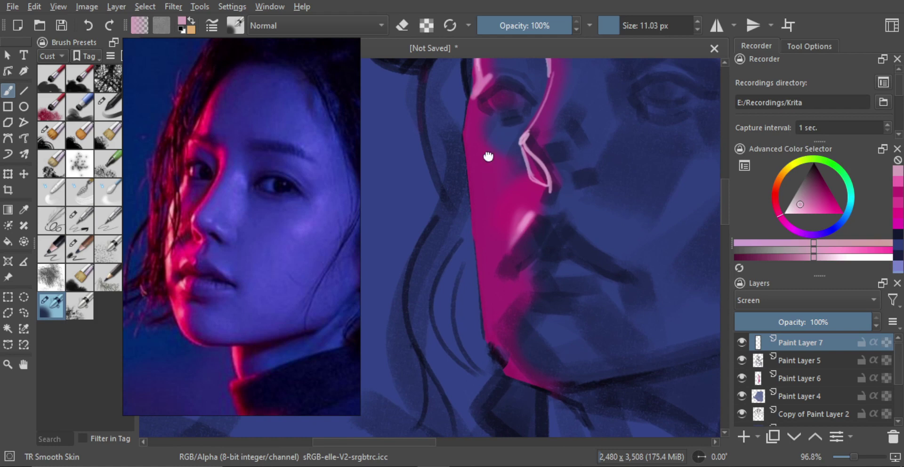
- Add small pale pink highlights on the shadowed-in lit eye and just below it with a brush of about 6 px
mouse_move(486, 155)
left_mouse_down()
mouse_move(470, 188)
mouse_move(485, 161)
left_mouse_up()
left_click_drag(491, 164, 494, 148)
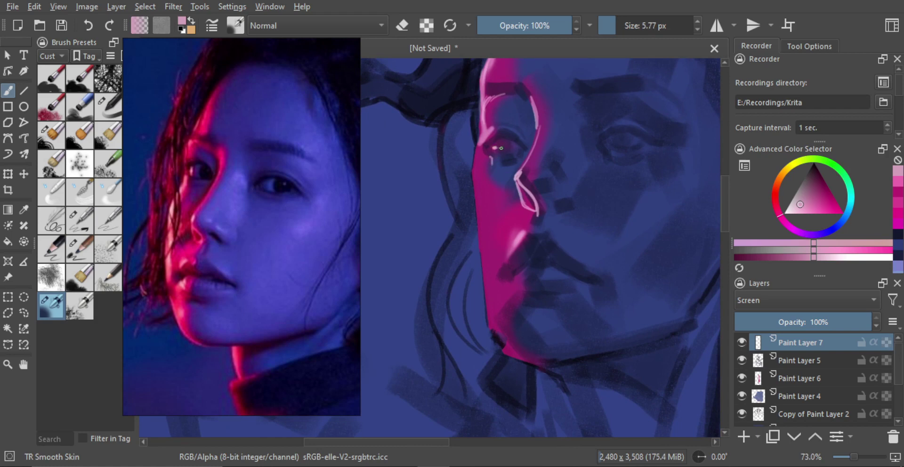
left_click_drag(501, 147, 491, 164)
left_click_drag(491, 156, 478, 144)
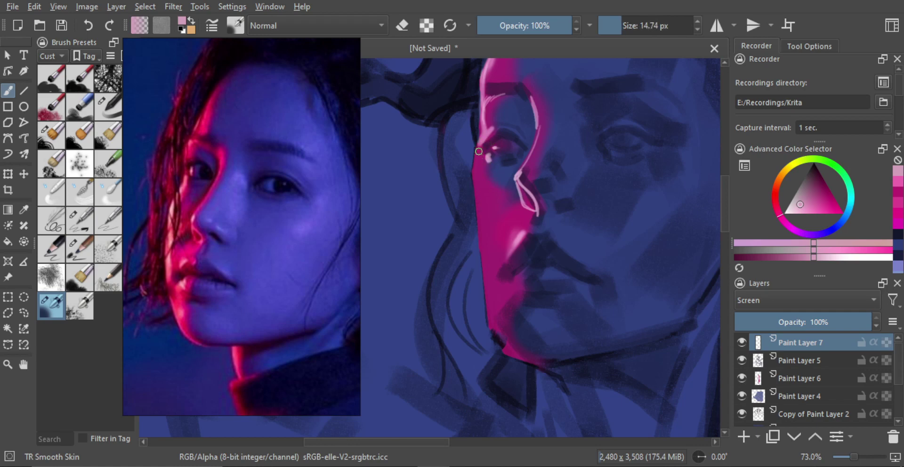
- Paint a pale pink rim highlight along the face edge beside the lit eye, and undo the trial stroke on the cheek
key("e")
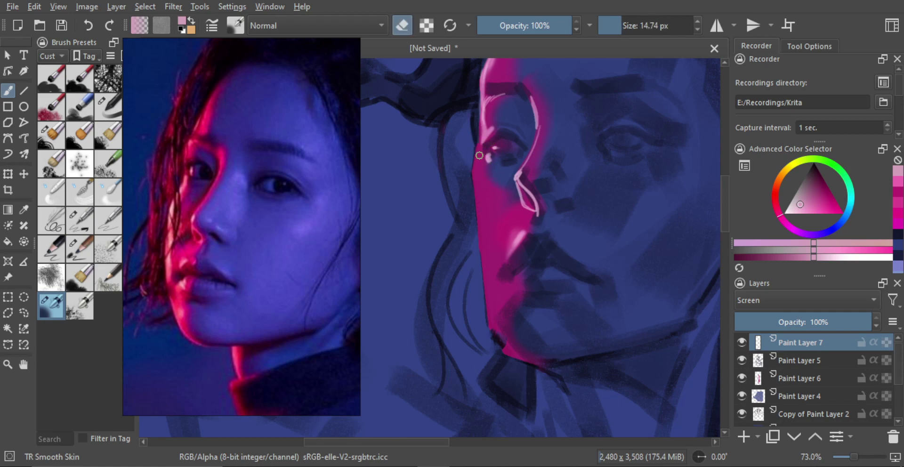
key("e")
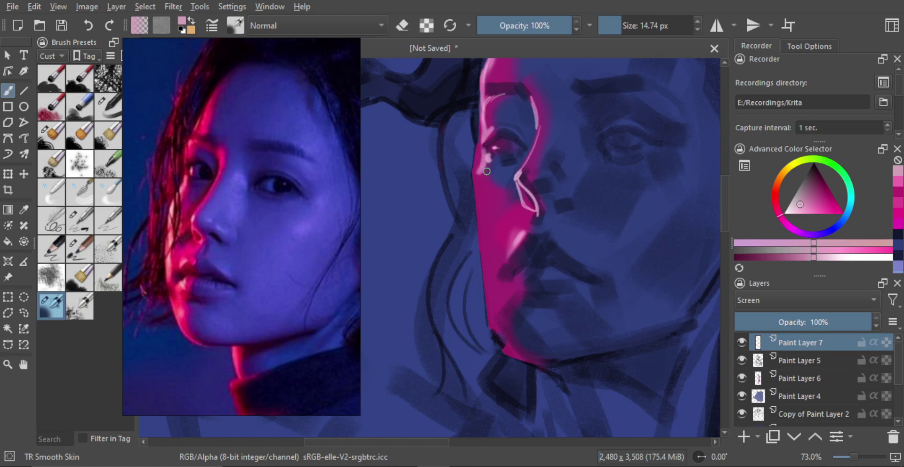
scroll(487, 172, "down", 4)
scroll(493, 172, "up", 2)
key("ctrl+z")
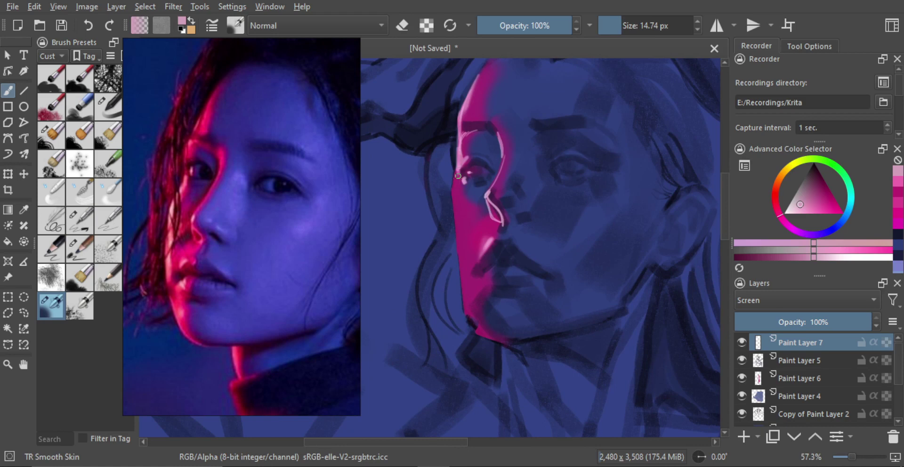
key("ctrl+z")
left_click_drag(460, 137, 455, 183)
left_click_drag(456, 201, 453, 202, "shift")
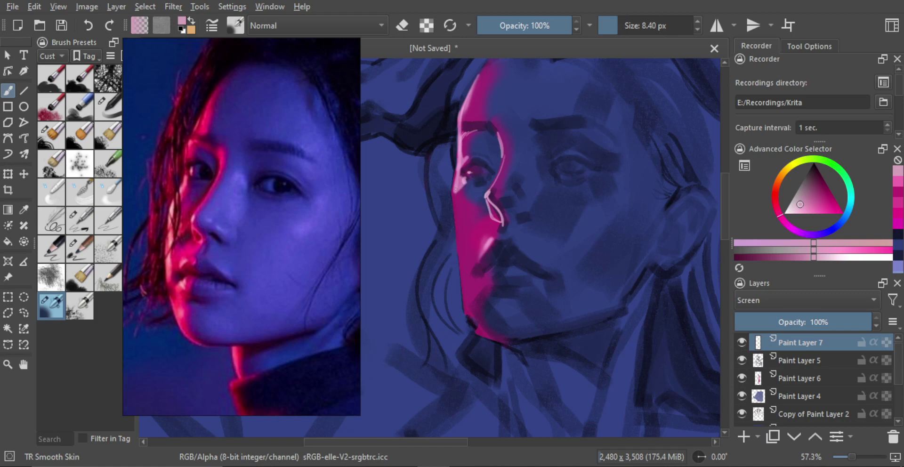
mouse_move(463, 241)
left_mouse_down()
mouse_move(454, 187)
mouse_move(448, 206)
mouse_move(459, 225)
left_mouse_up()
key("ctrl+z")
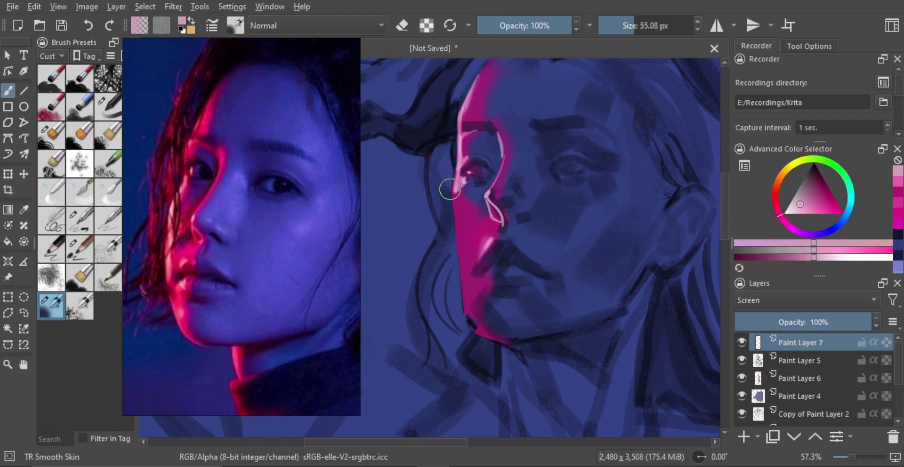
- Try a soft pale pink glow along the cheek edge with a brush of about 55 px, and undo the trial strokes
mouse_move(447, 188)
left_mouse_down()
mouse_move(460, 283)
mouse_move(453, 202)
mouse_move(480, 331)
mouse_move(451, 200)
mouse_move(460, 214)
mouse_move(457, 204)
left_mouse_up()
key("ctrl+z")
key("e")
mouse_move(455, 190)
left_mouse_down()
mouse_move(457, 211)
mouse_move(470, 196)
mouse_move(464, 244)
left_mouse_up()
key("e")
key("ctrl+z")
key("ctrl+z")
- Draw a narrow pale pink line along the cheek edge down to mouth level with a brush of about 11 px, redoing unsatisfactory strokes
left_click_drag(455, 190, 464, 241)
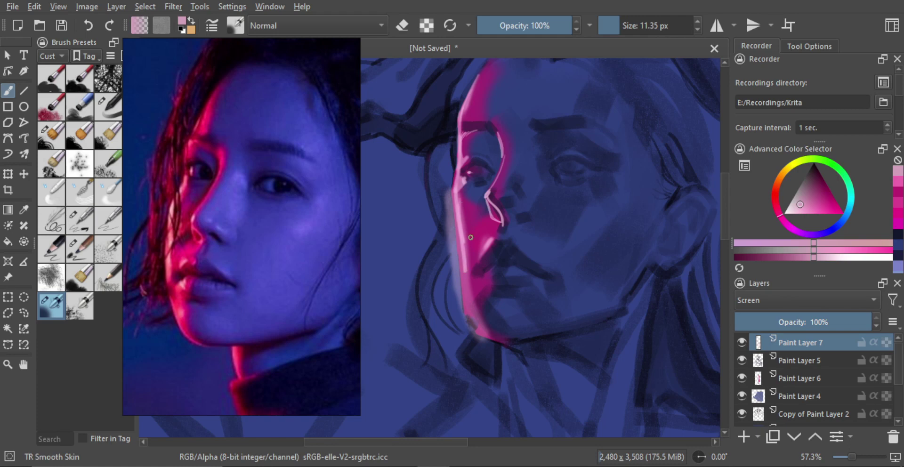
key("ctrl+z")
key("ctrl+z")
left_click_drag(455, 191, 467, 273)
key("ctrl+z")
key("e")
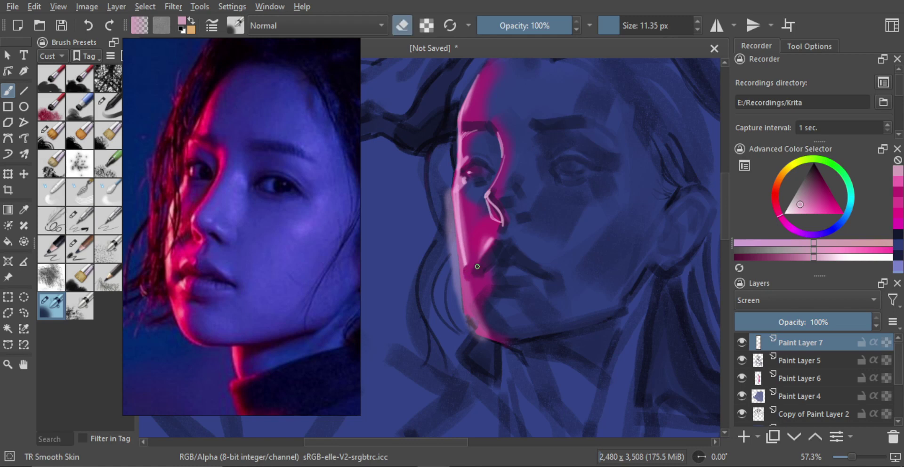
- Add a small pale pink highlight at the mouth corner with a brush of about 12 px and a spot on the chin below
key("e")
left_click_drag(467, 270, 486, 272, "shift")
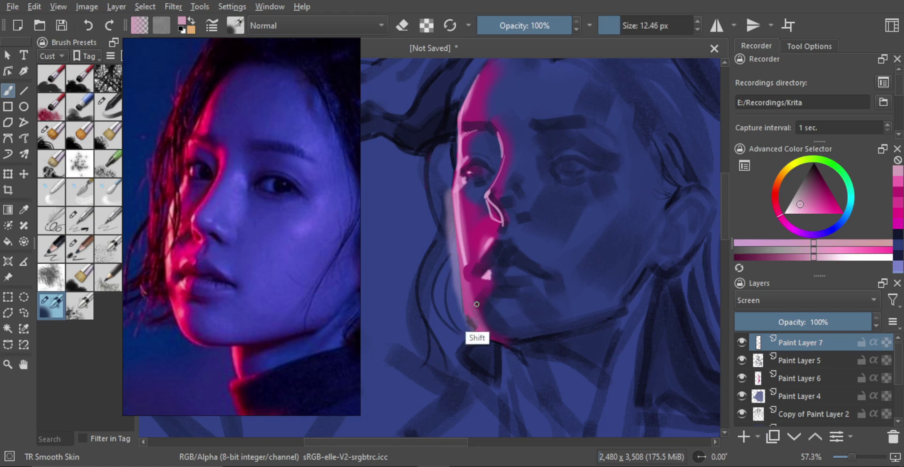
left_click_drag(478, 305, 474, 284, "shift")
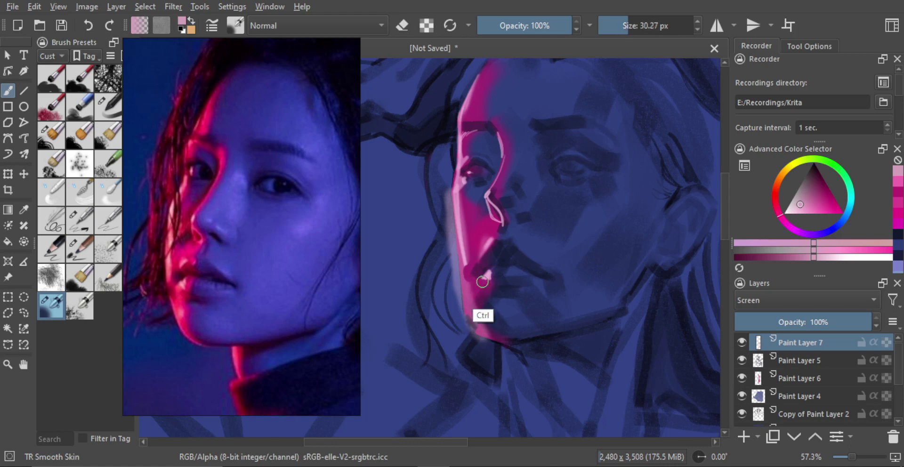
mouse_move(476, 301)
left_mouse_down()
mouse_move(479, 292)
mouse_move(473, 305)
left_mouse_up()
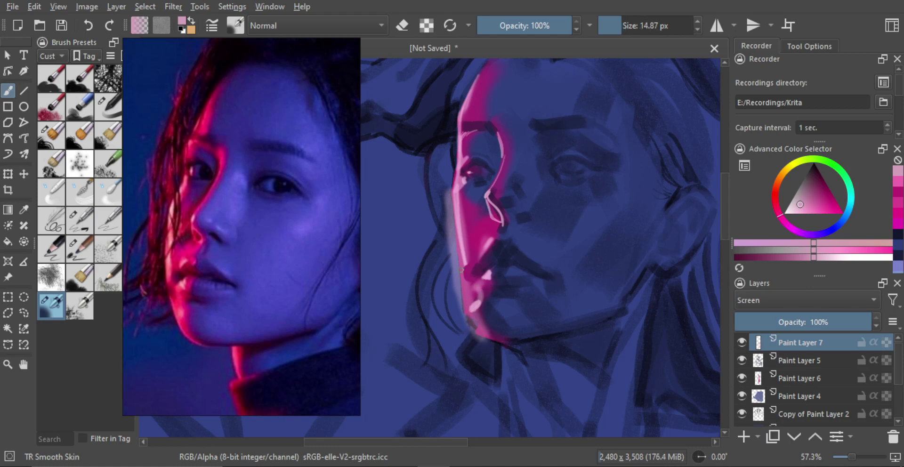
- Erase the glow spilling outside the cheek and jaw edge, soften the chin spot, and undo the extra stroke along the cheek
key("e")
mouse_move(447, 193)
left_mouse_down()
mouse_move(454, 297)
mouse_move(452, 227)
mouse_move(457, 298)
mouse_move(459, 284)
mouse_move(480, 336)
mouse_move(469, 325)
mouse_move(498, 342)
mouse_move(469, 302)
mouse_move(478, 313)
mouse_move(470, 327)
mouse_move(481, 320)
mouse_move(464, 315)
mouse_move(484, 337)
mouse_move(494, 325)
left_mouse_up()
key("e")
key("e")
key("e")
key("e")
mouse_move(473, 280)
left_mouse_down("shift")
mouse_move(471, 291)
mouse_move(462, 270)
left_mouse_up("shift")
key("e")
left_click_drag(455, 225, 464, 301)
key("ctrl+z")
left_click_drag(451, 246, 458, 277, "shift")
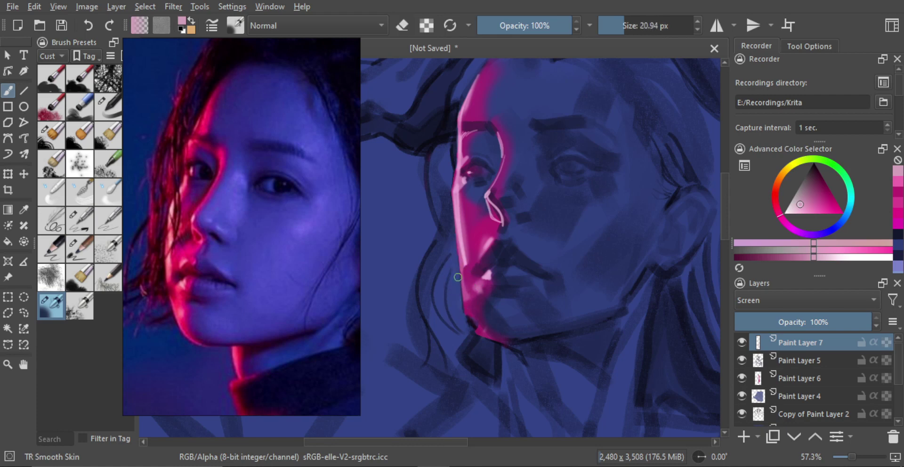
key("e")
- Examine the portrait from afar and compare it with Paint Layers 5, 7 and 6 each hidden and shown
scroll(485, 266, "down", 4)
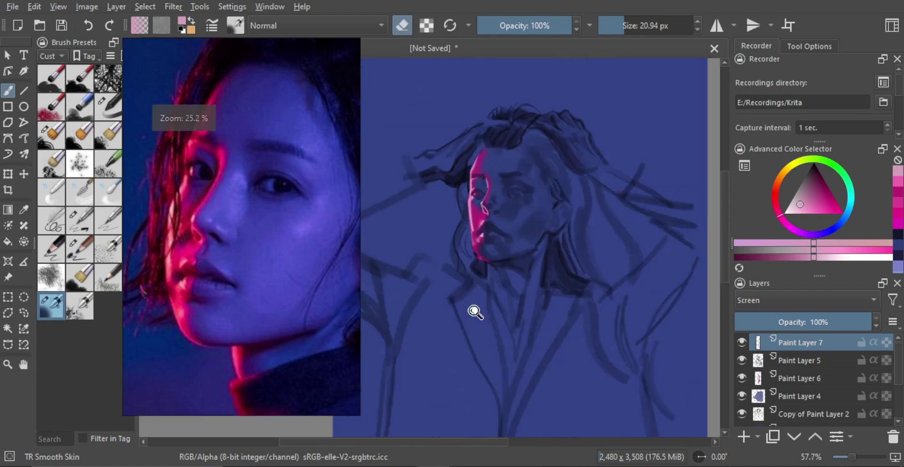
scroll(484, 266, "up", 5)
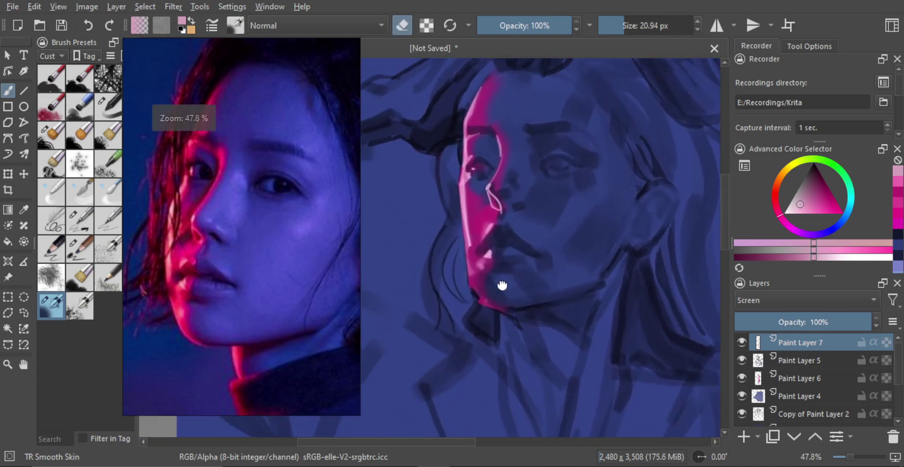
mouse_move(502, 285)
left_mouse_down()
mouse_move(479, 306)
mouse_move(540, 313)
left_mouse_up()
left_click(742, 359)
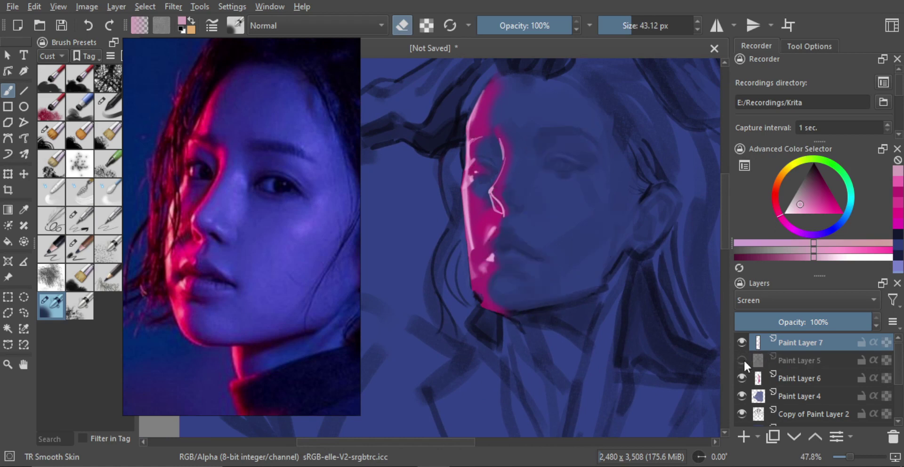
left_click(742, 360)
left_click(741, 343)
left_click(742, 343)
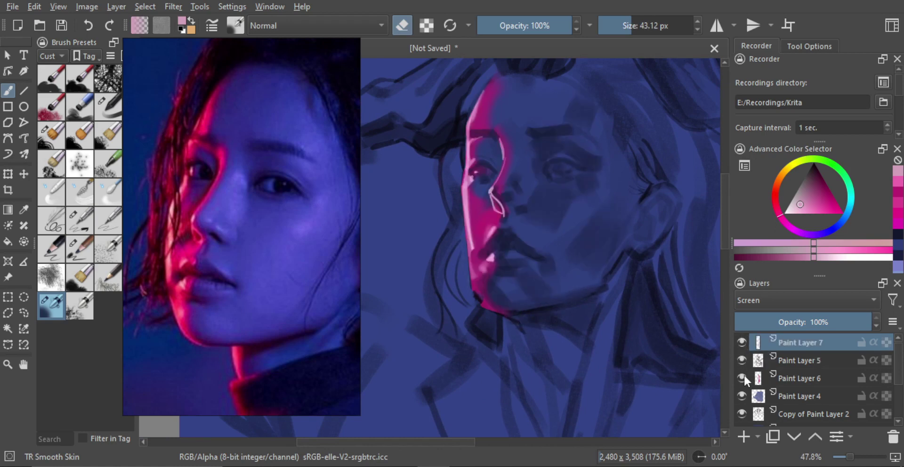
left_click(741, 377)
left_click(742, 378)
left_click_drag(476, 278, 479, 271)
left_click(795, 378)
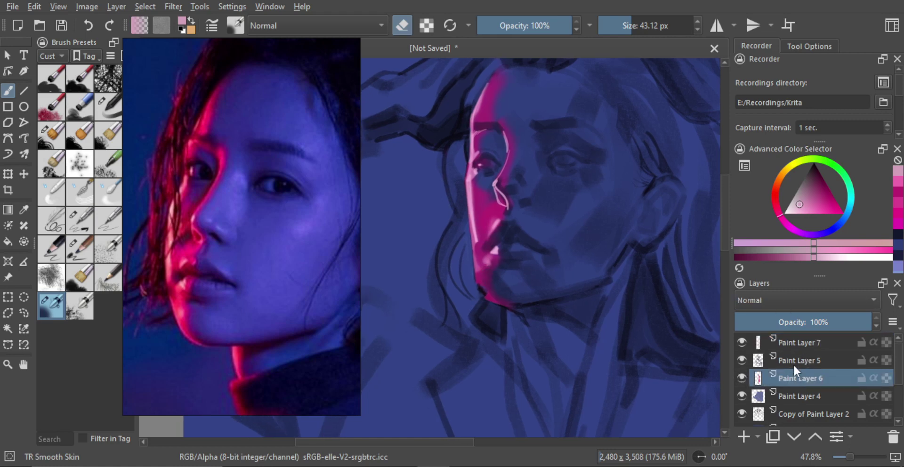
left_click(796, 344)
- Trim the lower end of the cheek edge highlight and fade the chin spot with an eraser of about 13 px
left_click_drag(493, 310, 511, 268)
left_click_drag(506, 272, 484, 266)
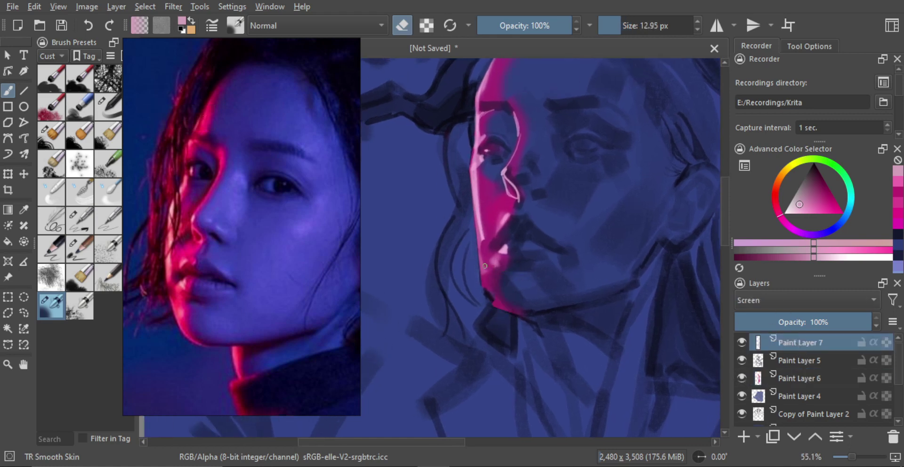
key("bracketleft")
key("bracketleft")
key("bracketleft")
key("bracketleft")
key("e")
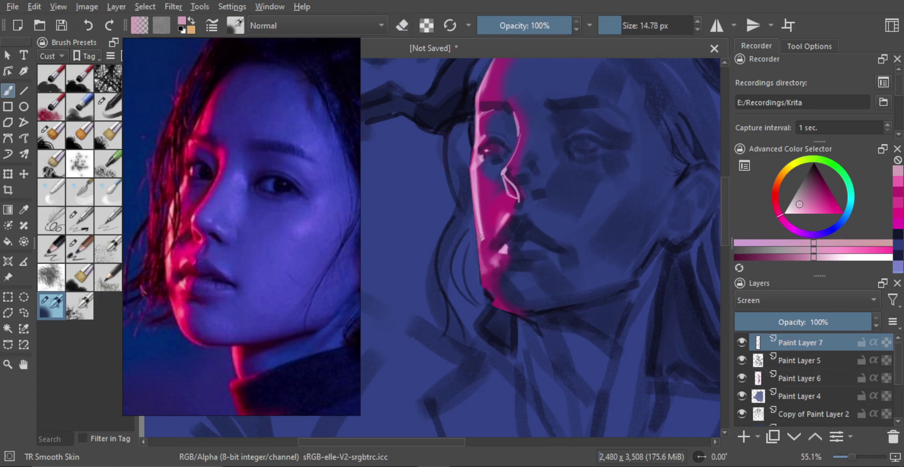
- Repaint the pale pink highlight along the lower jaw edge into the chin, adding a spot below the mouth corner and finishing at about 5 px
key("bracketright")
key("bracketright")
key("bracketright")
key("bracketright")
mouse_move(489, 273)
left_mouse_down()
mouse_move(492, 257)
mouse_move(489, 294)
left_mouse_up()
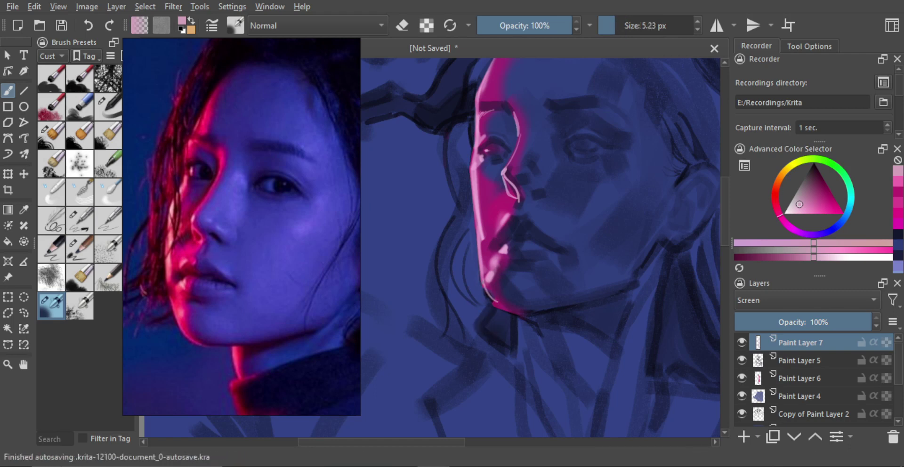
left_click_drag(492, 277, 494, 306)
left_click_drag(522, 276, 535, 257)
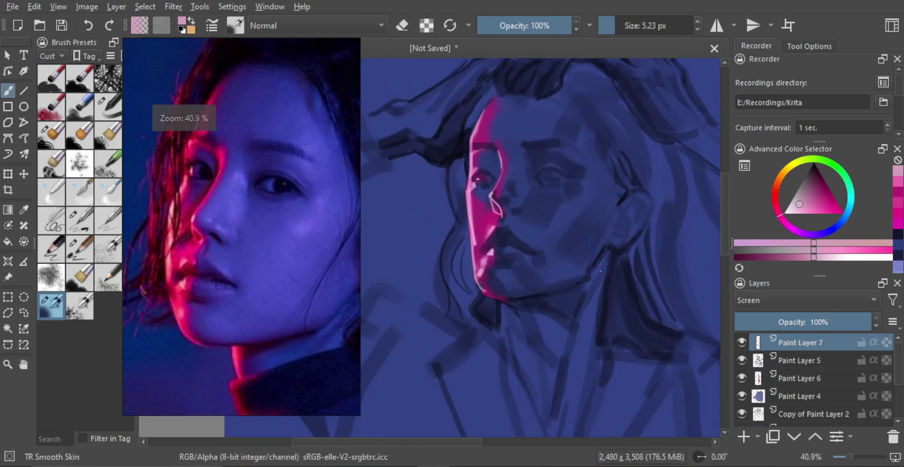
mouse_move(477, 259)
left_mouse_down()
mouse_move(488, 218)
mouse_move(484, 241)
left_mouse_up()
- Extend the magenta light along the chin on Paint Layer 6 with the colour sampled from the cheek, and erase the spill outside the jawline
left_click(488, 218, "ctrl")
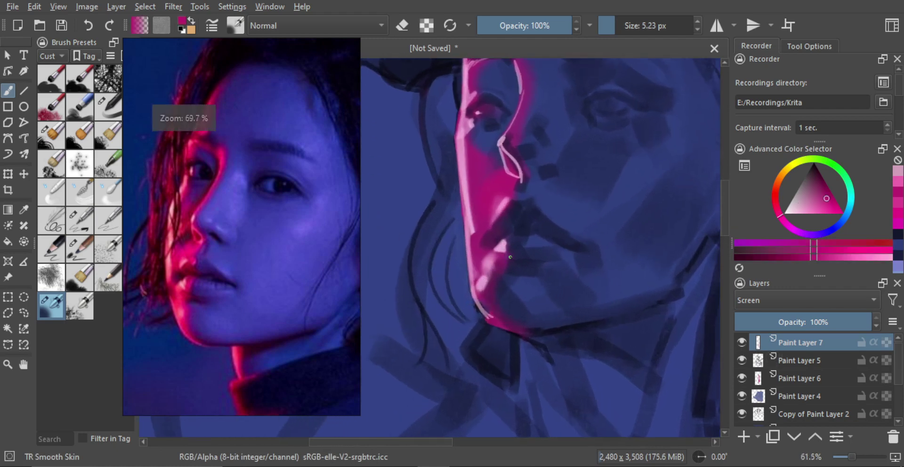
left_click_drag(498, 303, 498, 319)
key("ctrl+z")
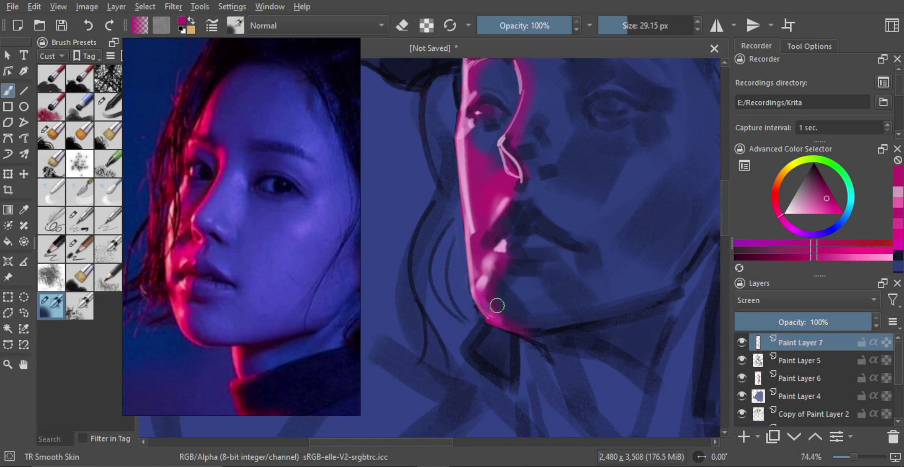
left_click(778, 377)
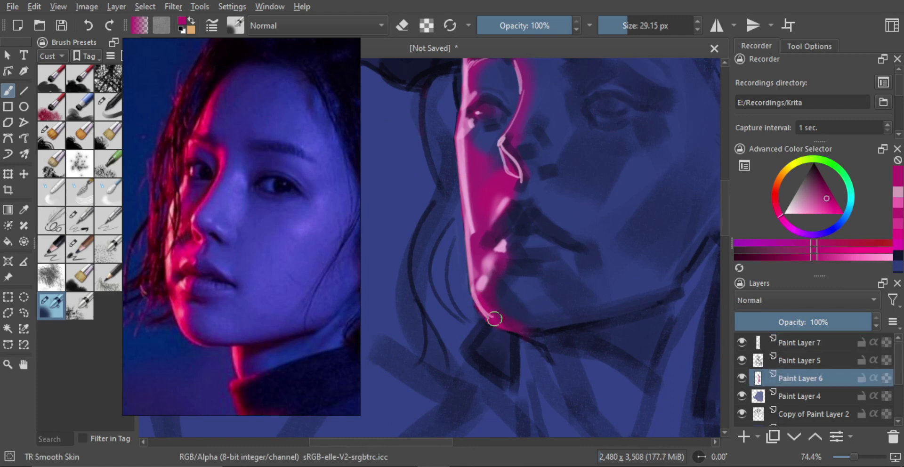
key("e")
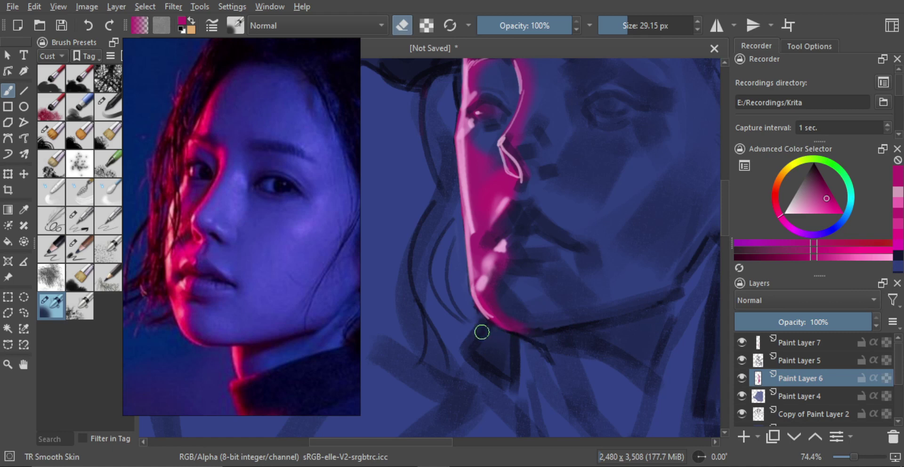
left_click_drag(542, 295, 551, 362)
- Examine the whole figure and compare it with Paint Layers 7, 5 and 4 each hidden and shown
scroll(575, 269, "down", 5)
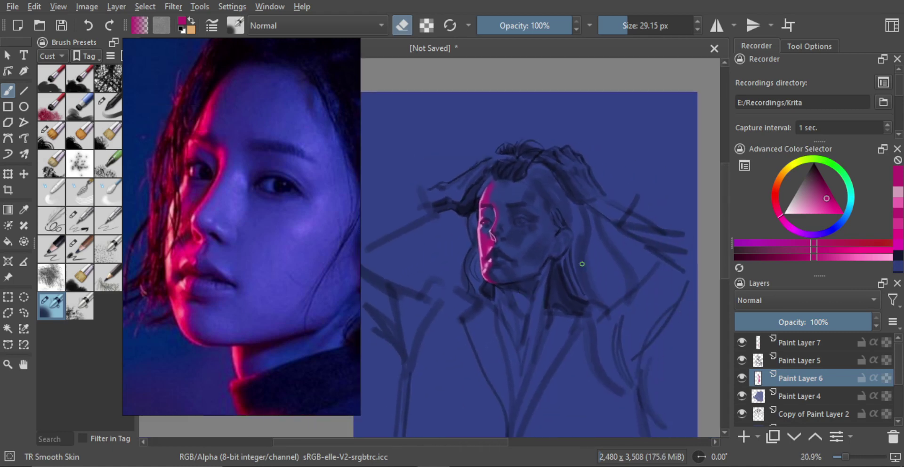
scroll(574, 236, "up", 3)
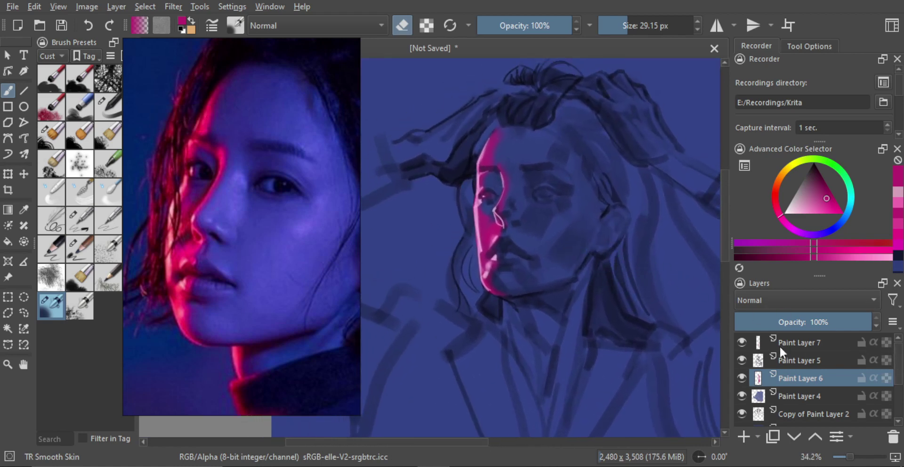
left_click(742, 341)
left_click(742, 341)
left_click(741, 358)
left_click(740, 358)
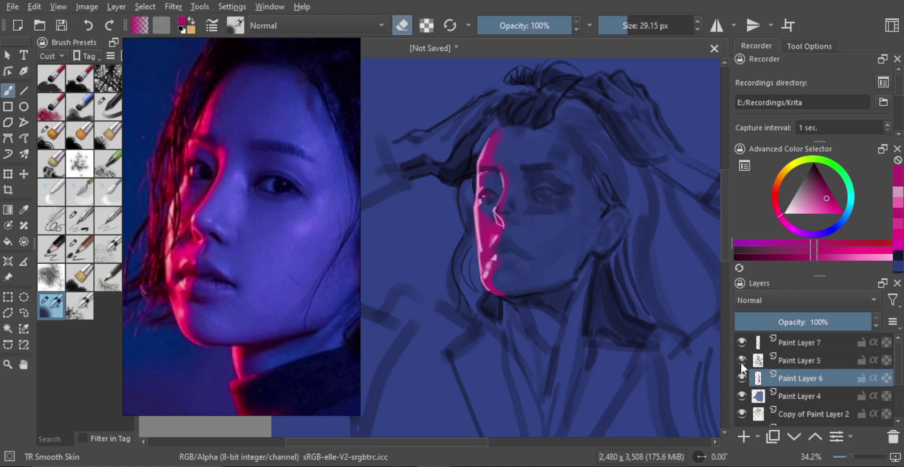
left_click(742, 395)
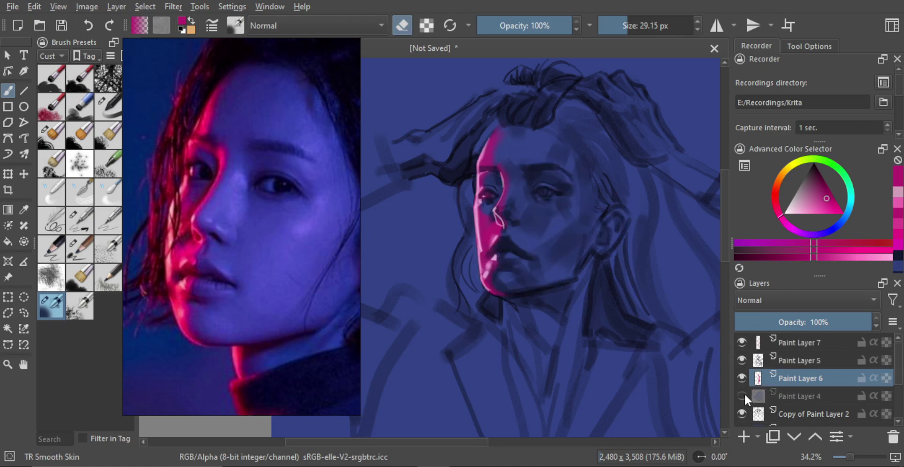
left_click(744, 392)
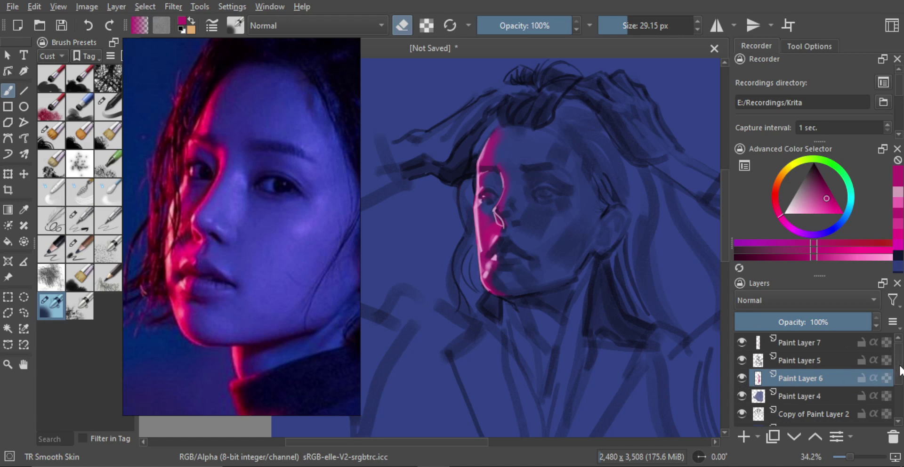
- Merge the magenta light, face shading and sketch layers down through Copy of Paint Layer 2 into one, and check the result by hiding it briefly
scroll(818, 376, "down", 1)
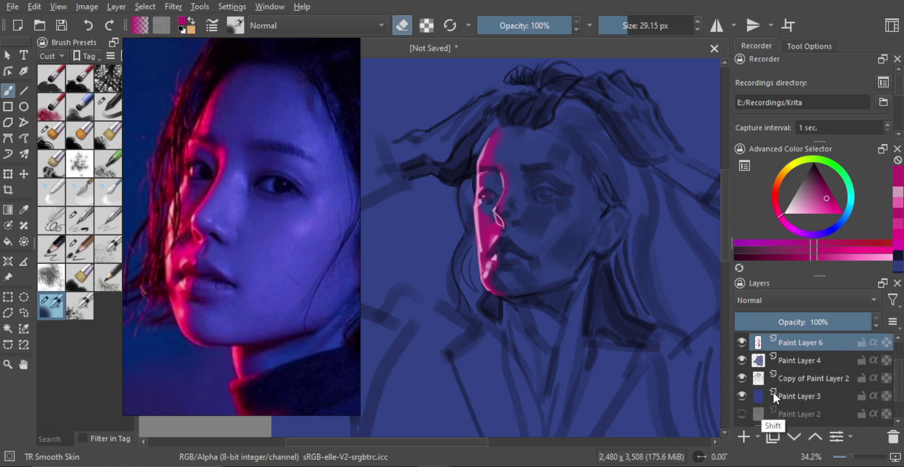
left_click(783, 377, "shift")
key("ctrl+e")
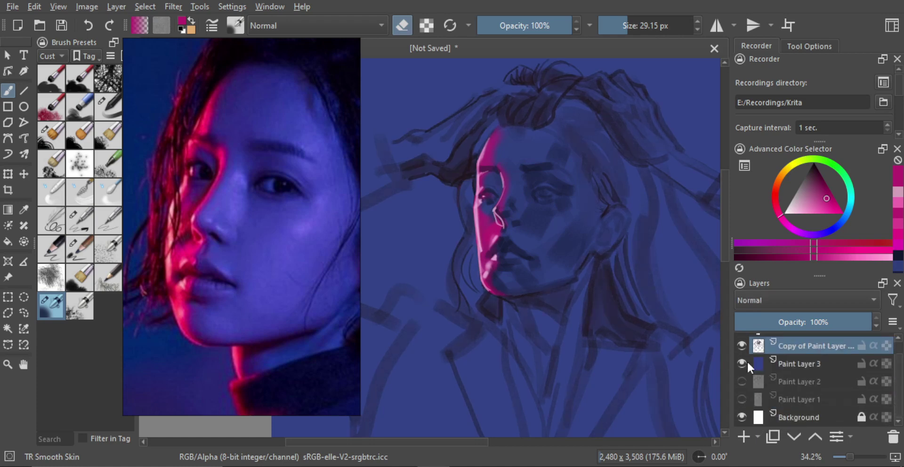
left_click(742, 344)
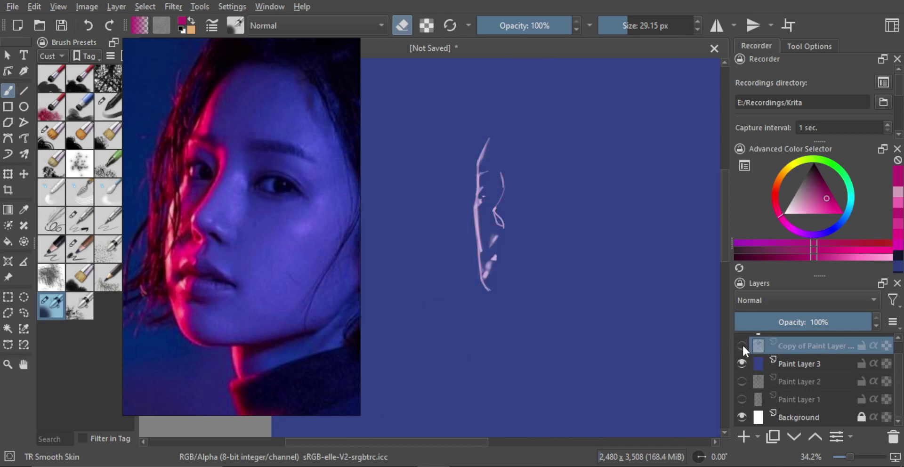
left_click(741, 344)
- View the figure without the blue background fill, restore Paint Layer 3, and select it while checking the whole canvas
left_click(742, 363)
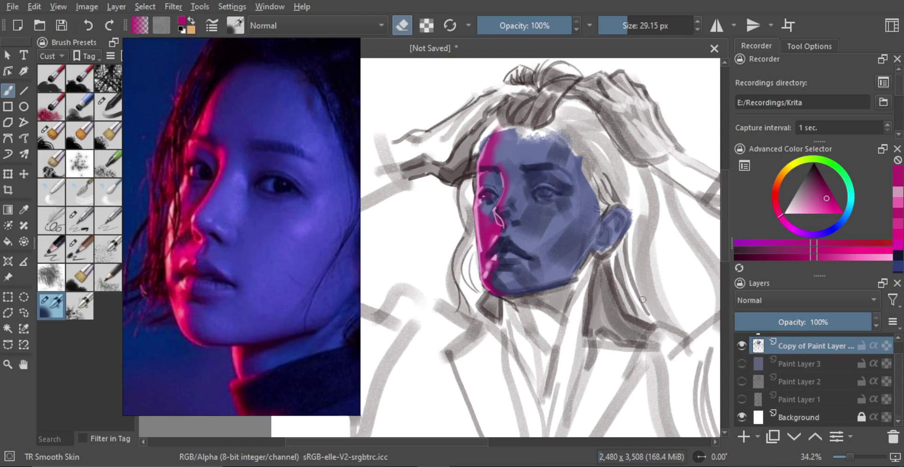
mouse_move(590, 248)
left_mouse_down()
mouse_move(578, 280)
mouse_move(544, 276)
left_mouse_up()
mouse_move(544, 275)
left_mouse_down()
mouse_move(545, 298)
mouse_move(583, 269)
left_mouse_up()
left_click(741, 363)
left_click(753, 362)
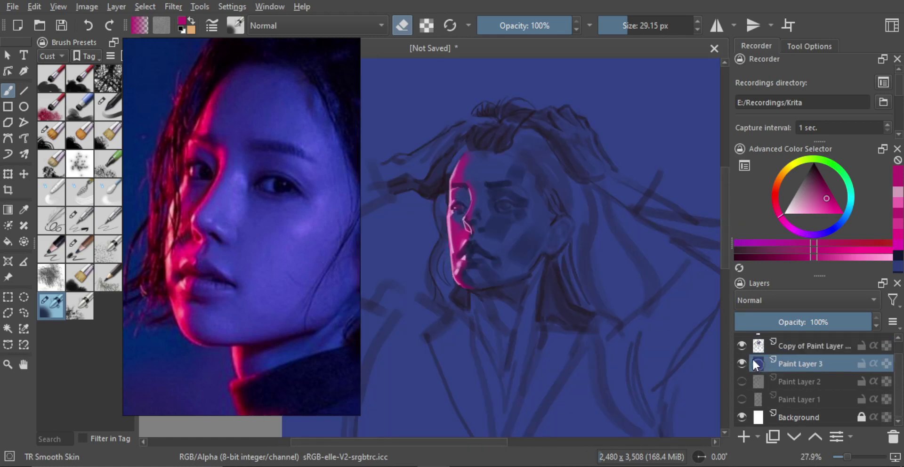
scroll(598, 307, "down", 2)
scroll(598, 307, "up", 2)
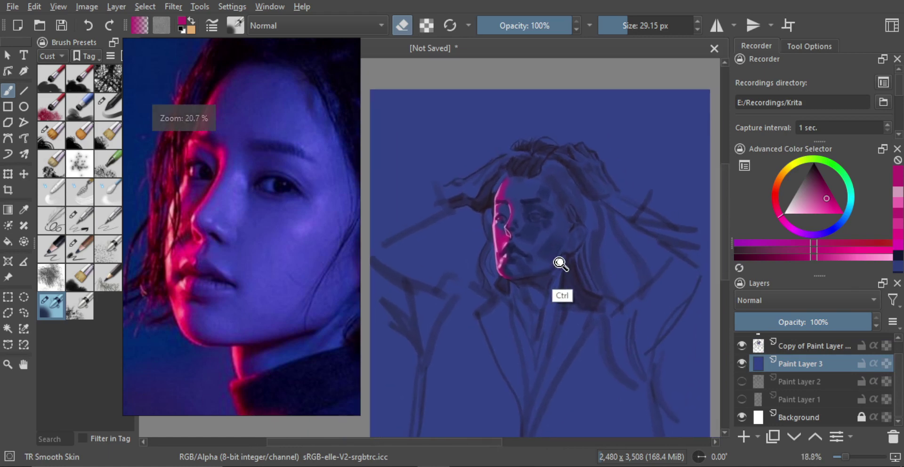
- Compare the canvas with the blue fill on Paint Layer 3 and the merged portrait layer each hidden and shown
left_click(743, 362)
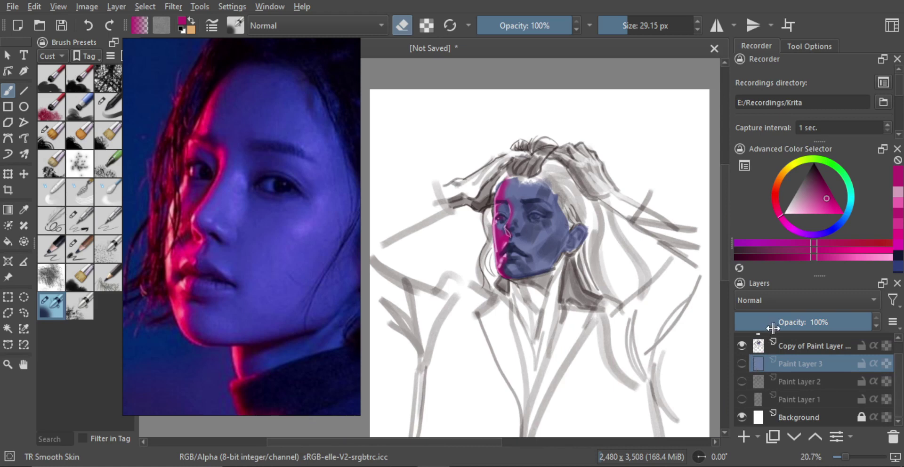
left_click(742, 363)
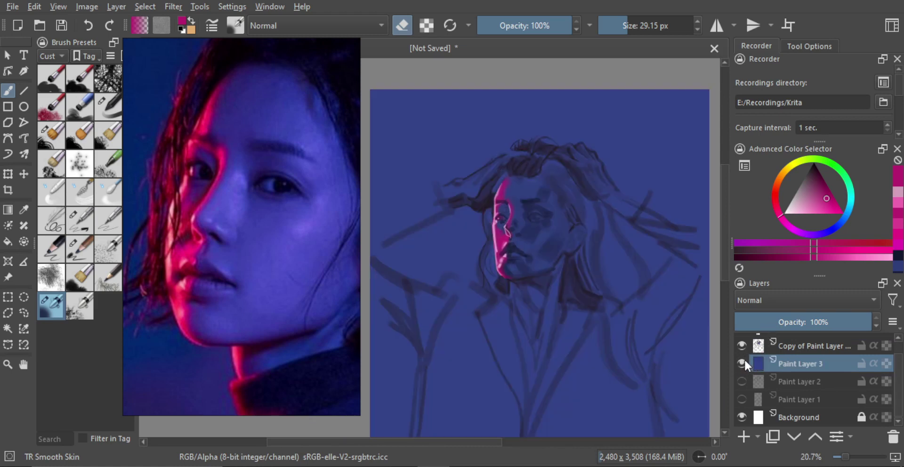
left_click(742, 361)
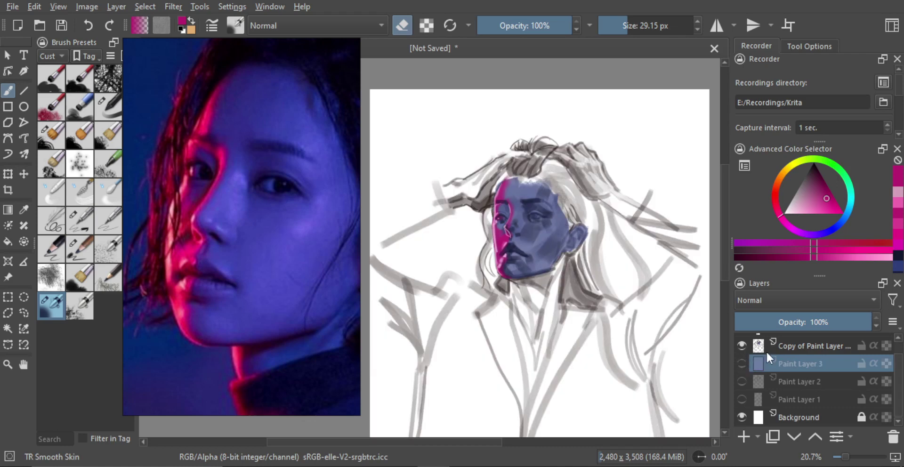
left_click(742, 344)
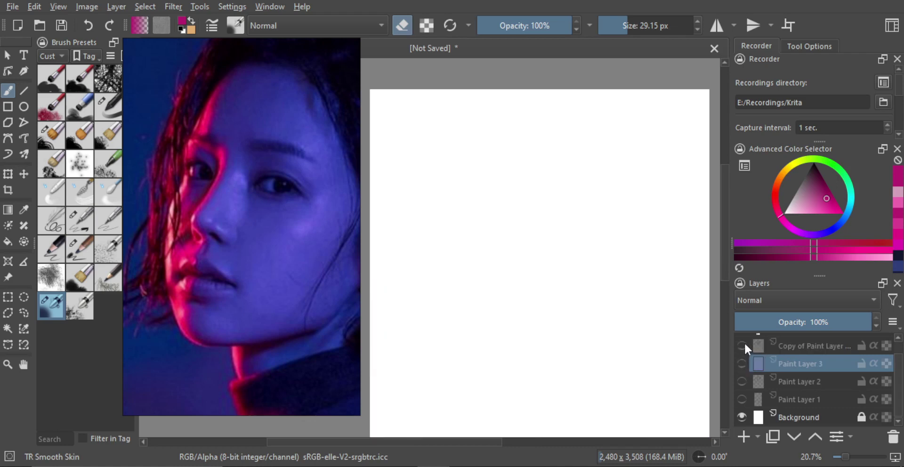
left_click(743, 342)
left_click(741, 362)
scroll(743, 355, "up", 1)
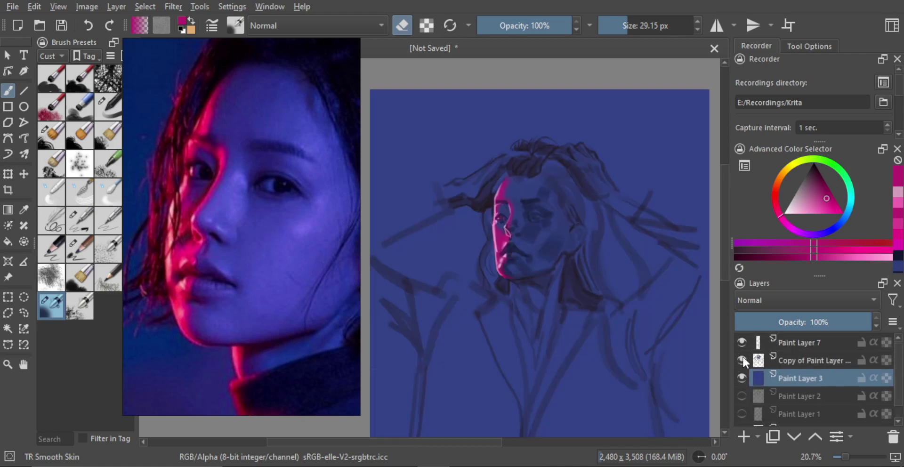
left_click(740, 359)
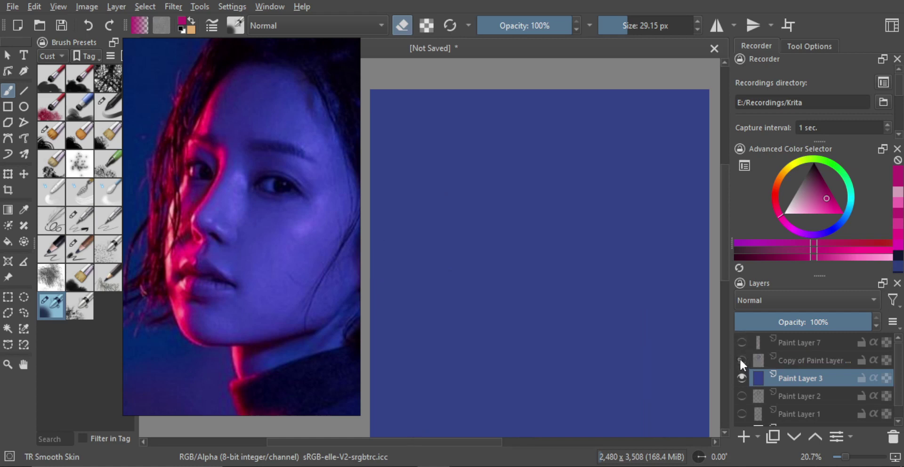
left_click(739, 359)
- Undo the merge of the painted layers through Copy of Paint Layer 2, and select Paint Layer 4
key("ctrl+z")
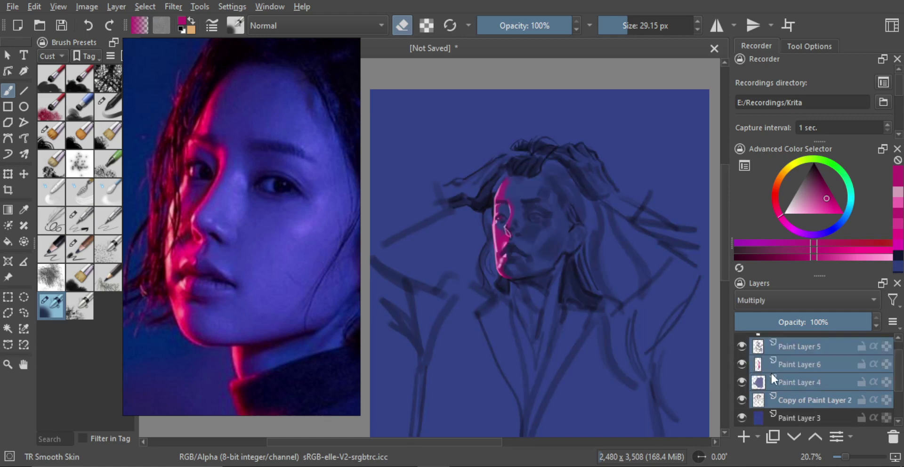
left_click(762, 397)
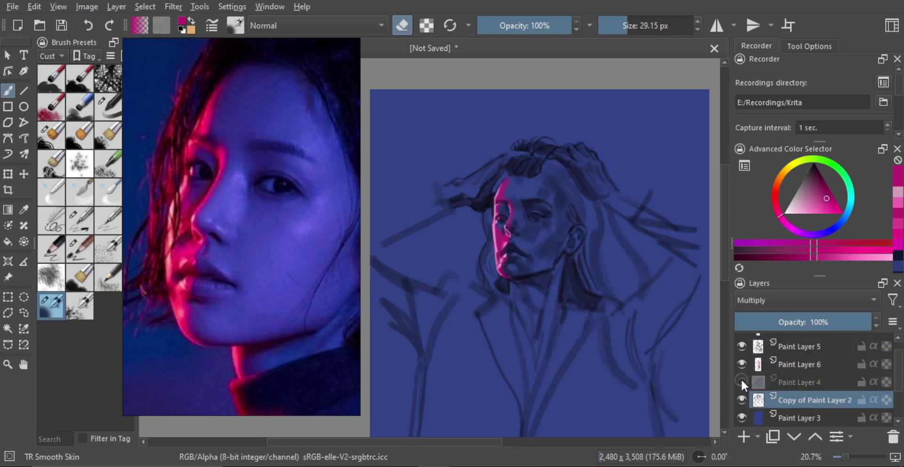
left_click(756, 388)
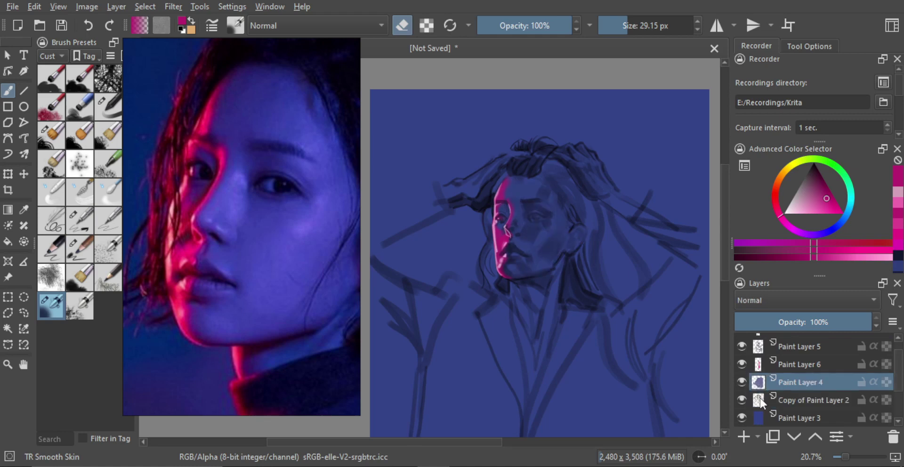
- Hide the blue fill, lock the alpha of Paint Layer 4, and try crimson gradients across the face shading
left_click(742, 417)
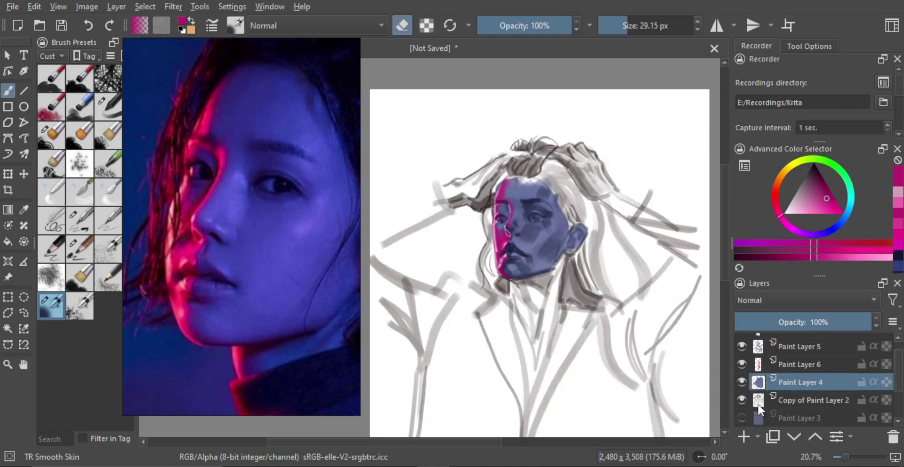
left_click(776, 194)
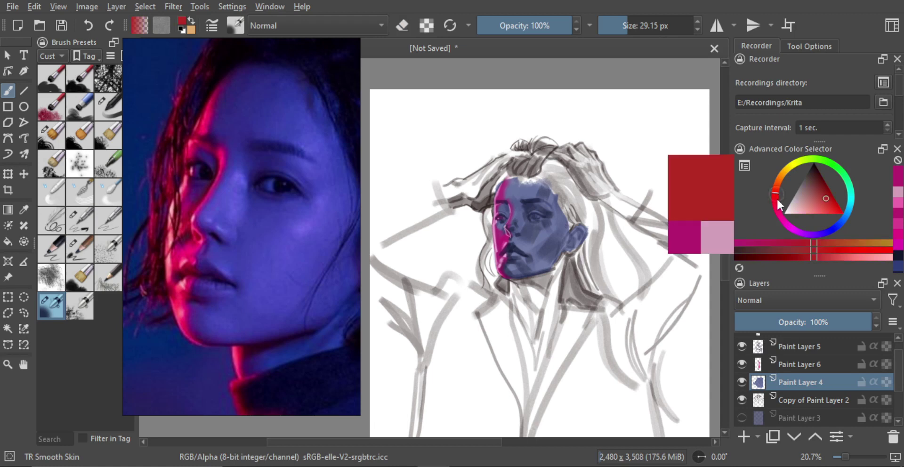
left_click(776, 205)
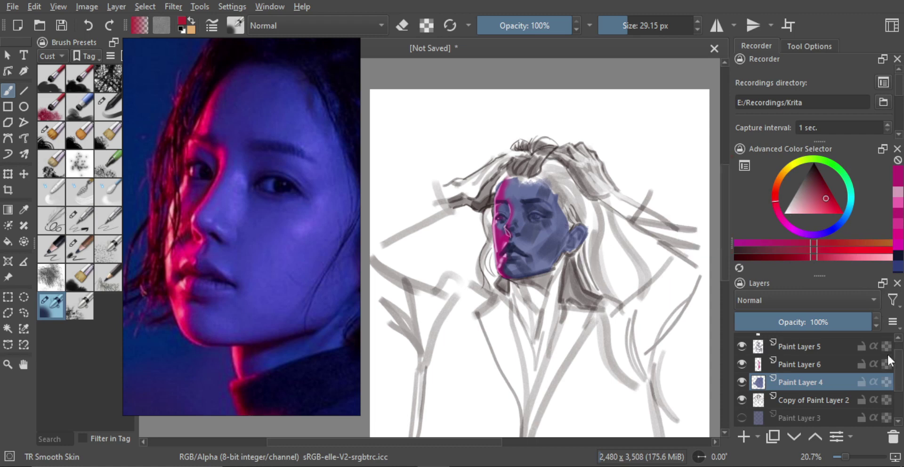
key("g")
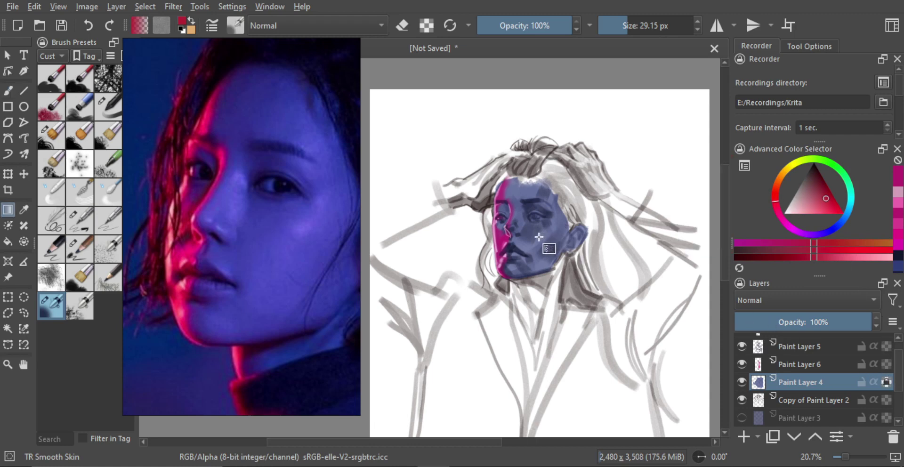
mouse_move(547, 226)
left_mouse_down()
mouse_move(518, 290)
mouse_move(574, 172)
left_mouse_up()
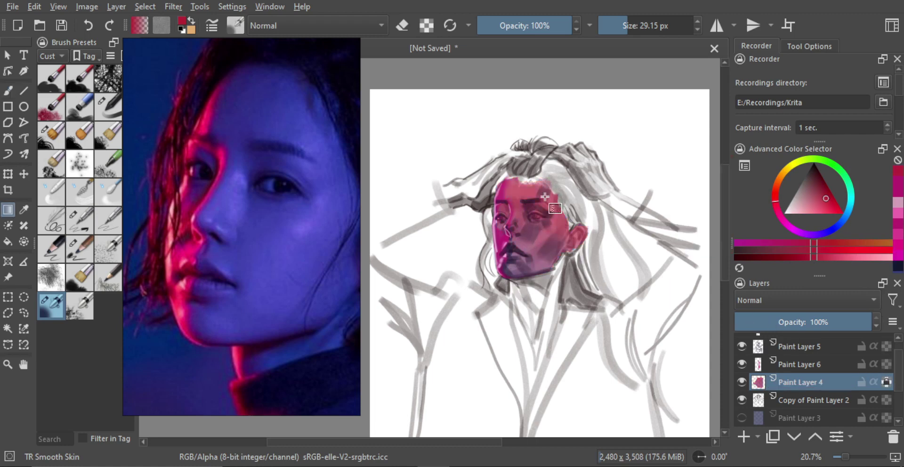
left_click_drag(502, 256, 577, 181)
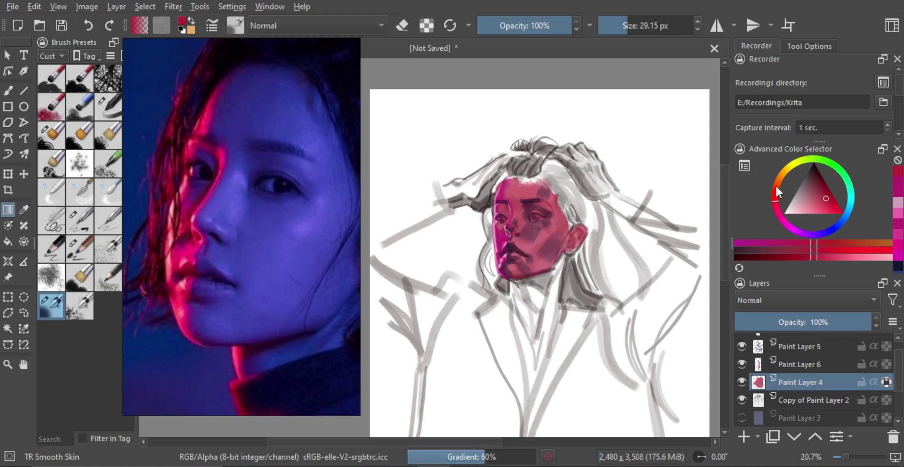
- Try dark red and muted brown gradients over the face shading on Paint Layer 4
left_click(822, 182)
mouse_move(545, 202)
left_mouse_down()
mouse_move(496, 245)
mouse_move(514, 233)
left_mouse_up()
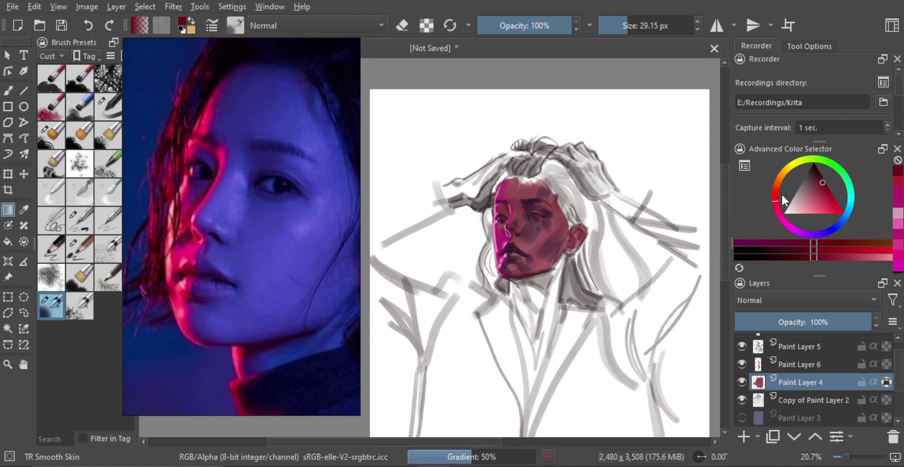
left_click_drag(776, 190, 776, 185)
left_click(810, 183)
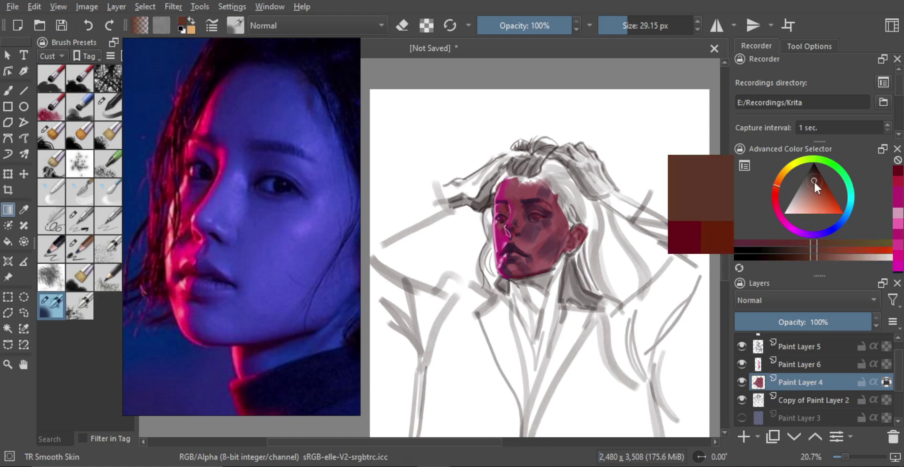
left_click_drag(498, 281, 496, 284)
left_click_drag(571, 260, 489, 253)
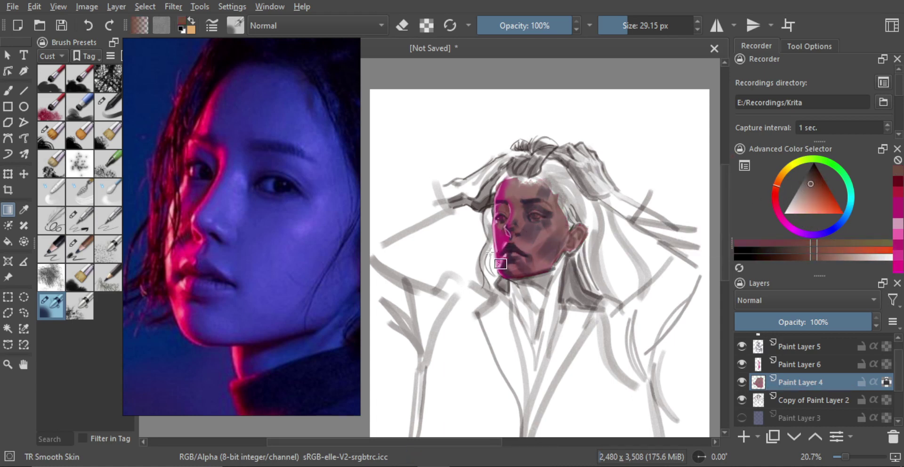
mouse_move(569, 215)
left_mouse_down()
mouse_move(495, 256)
mouse_move(492, 291)
left_mouse_up()
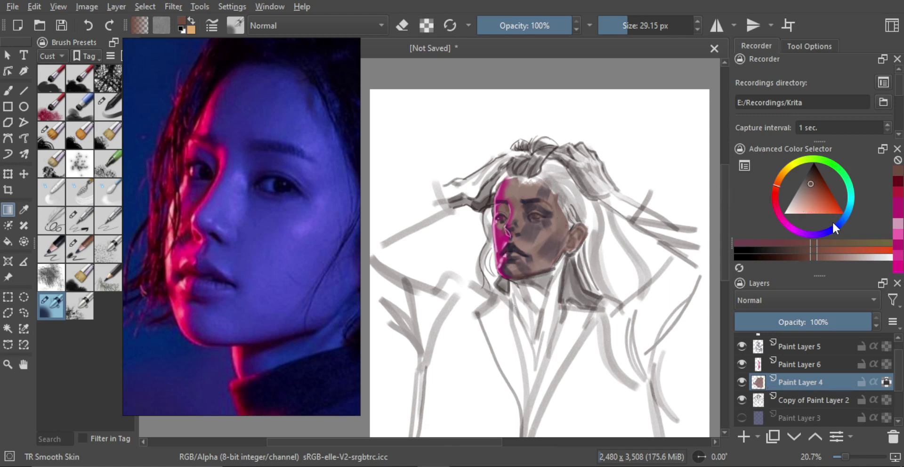
- Undo the red and brown gradients on the face shading, and show Paint Layer 3 again
key("ctrl")
key("ctrl+z")
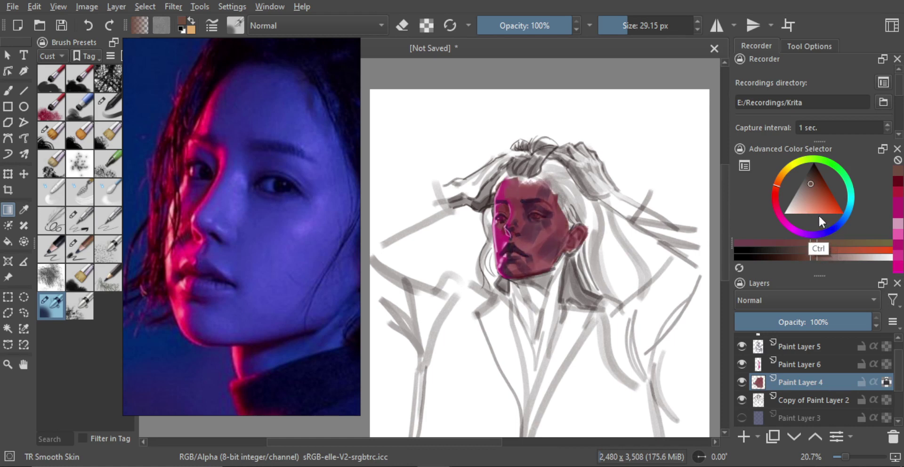
key("ctrl+z")
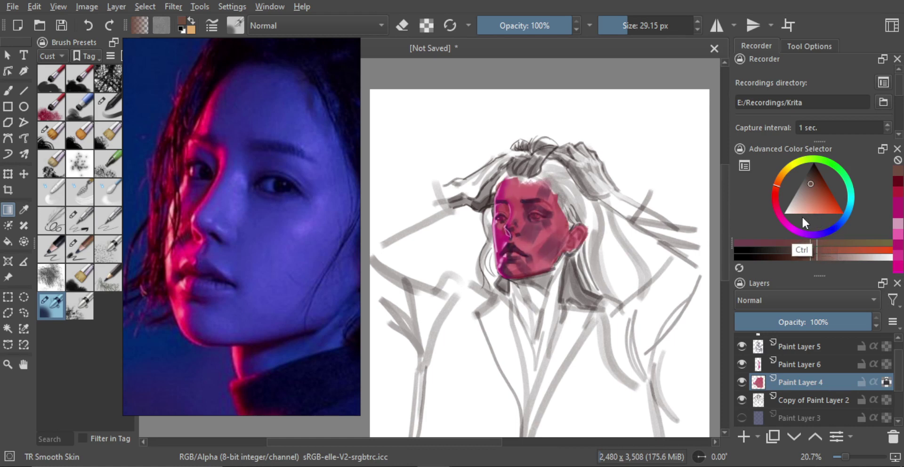
key("ctrl+z")
key("ctrl+z")
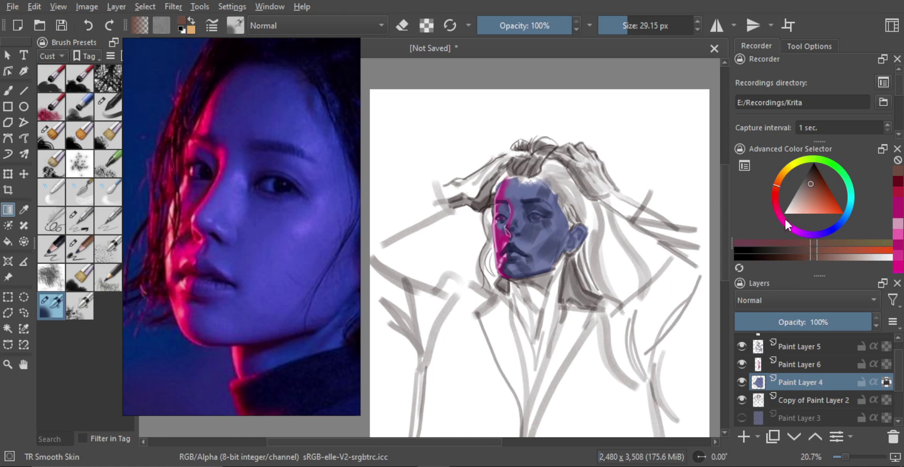
scroll(584, 265, "down", 3)
scroll(581, 273, "up", 4)
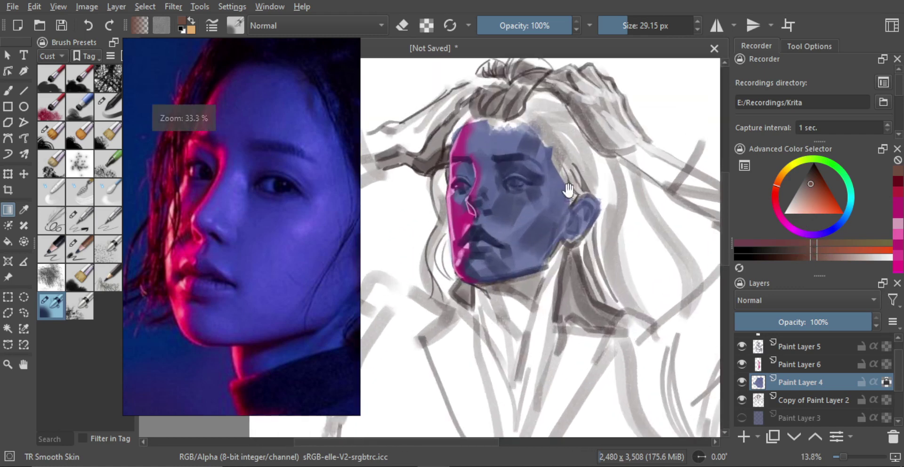
left_click(740, 416)
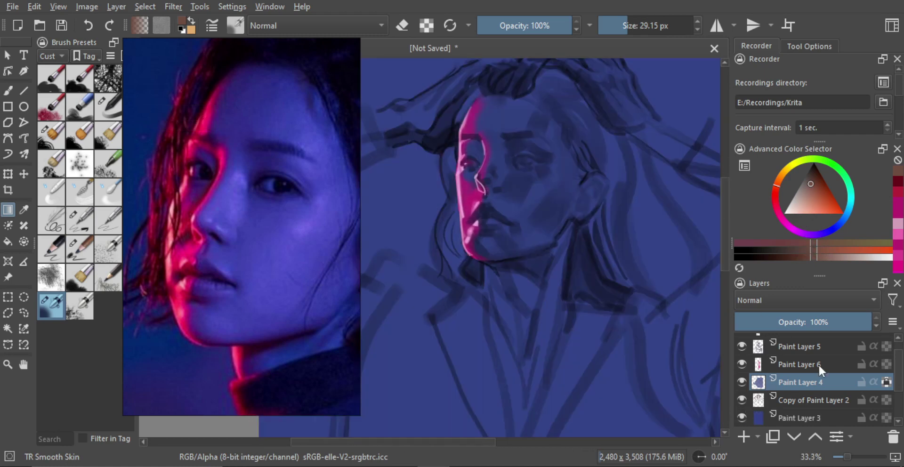
- Compare the face with Paint Layer 5 and the magenta light on Paint Layer 6 each hidden and shown
scroll(878, 338, "up", 1)
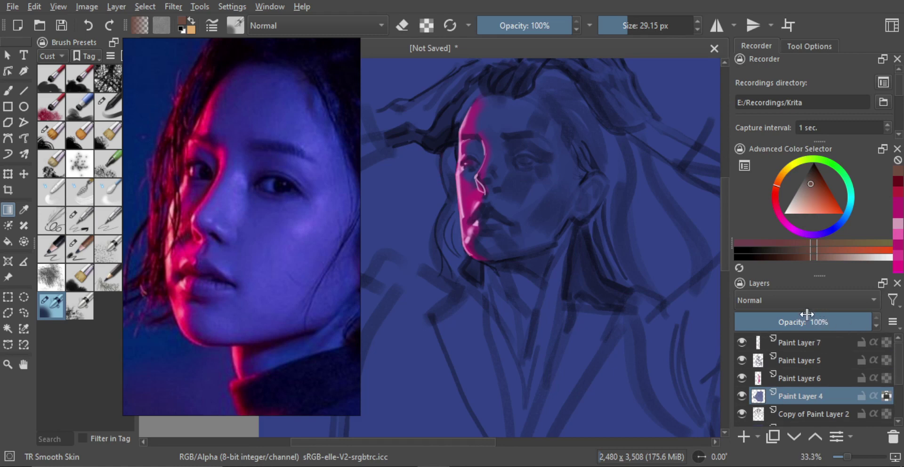
left_click(741, 360)
left_click(741, 359)
left_click(742, 376)
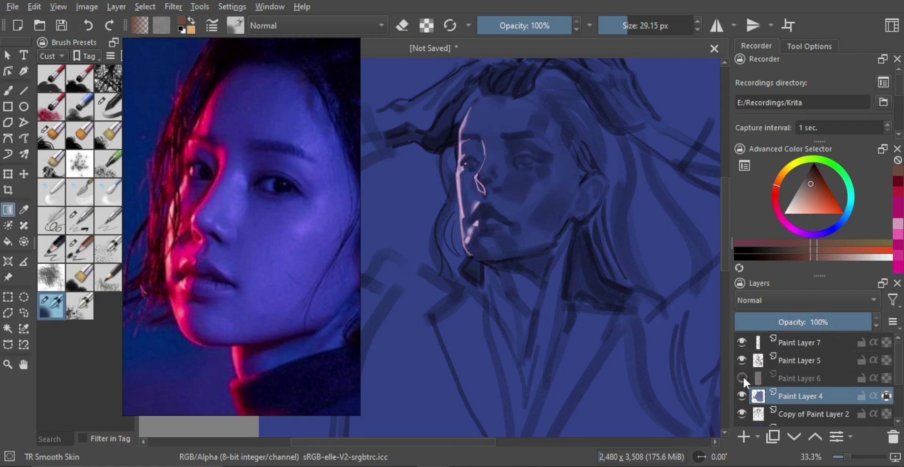
left_click(742, 378)
left_click(742, 377)
left_click(742, 377)
- Add a new paint layer and place it directly above Paint Layer 5, checking what Paint Layer 5 contains
left_click(743, 437)
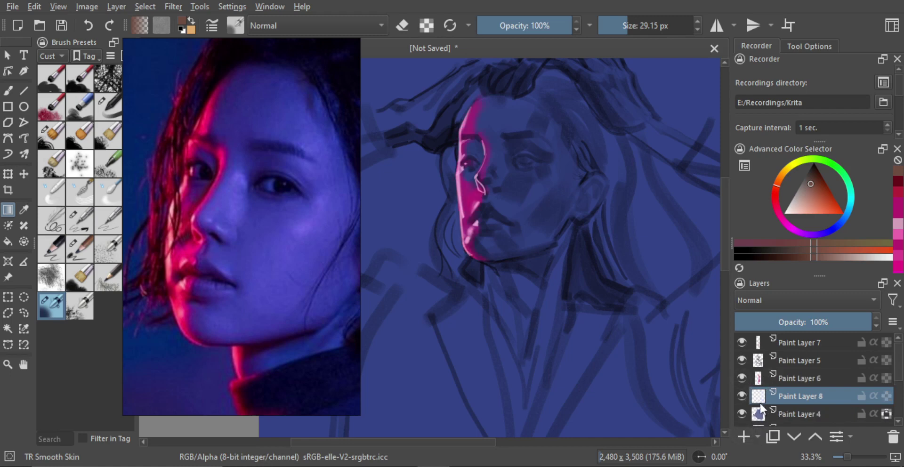
left_click_drag(763, 396, 766, 373)
left_click(741, 357)
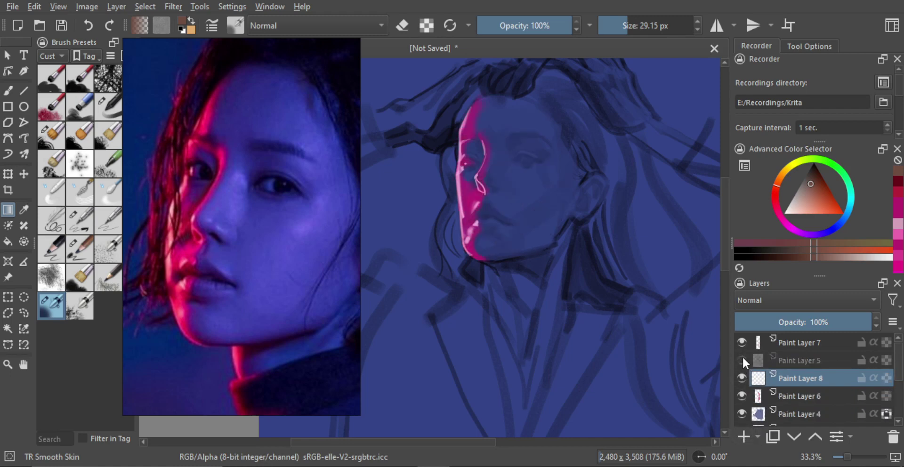
left_click(741, 356)
left_click_drag(759, 378, 759, 360)
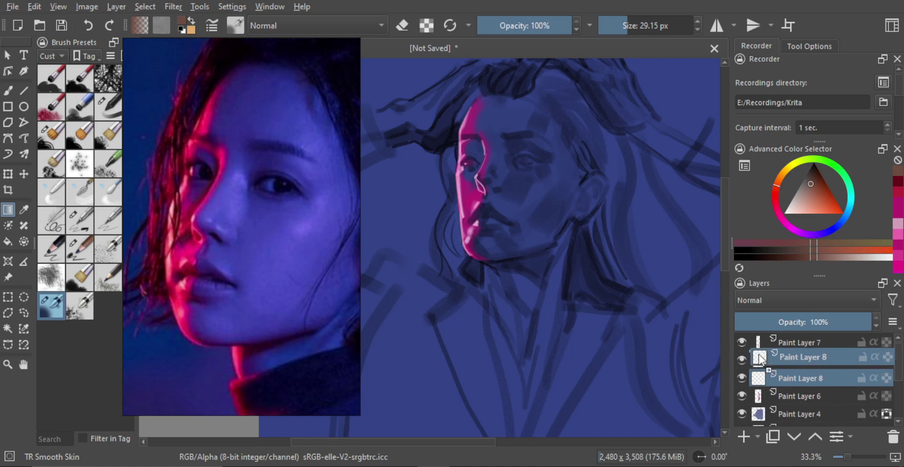
- Reframe the reference photo on the face and collar, and set up freehand painting with the TR Pincel Txtr2 brush
left_click_drag(524, 186, 521, 212)
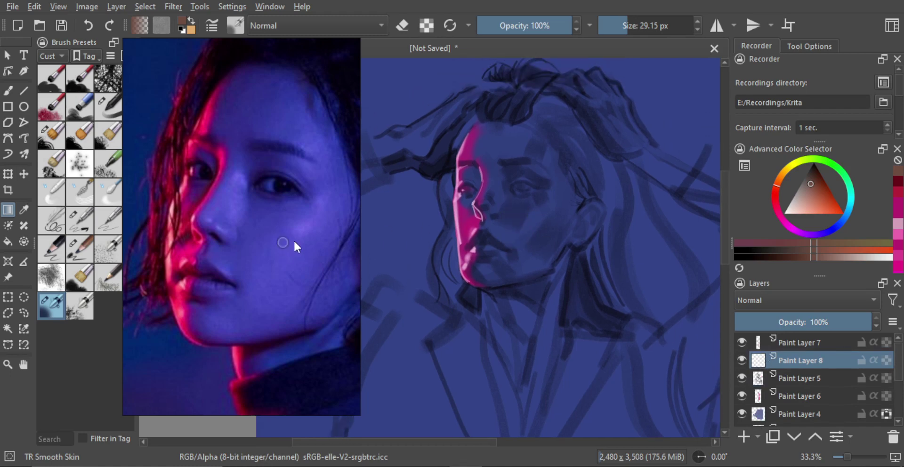
scroll(261, 249, "down", 7)
scroll(296, 247, "up", 5)
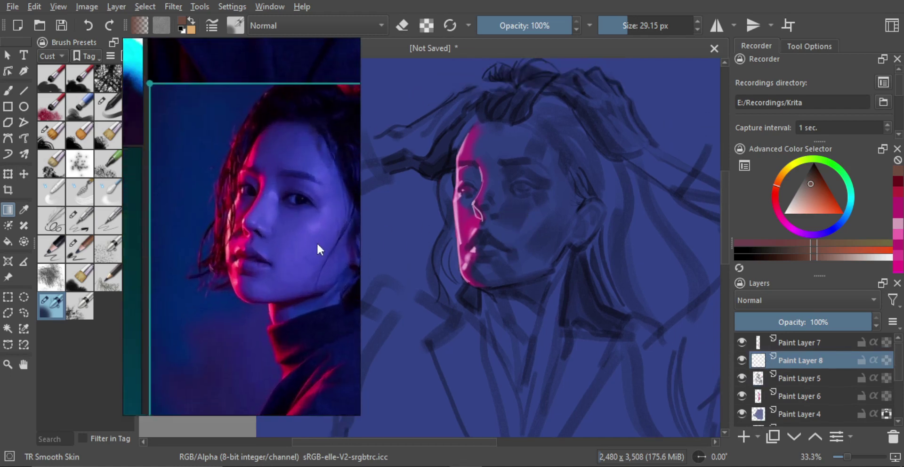
left_click_drag(316, 242, 271, 256)
scroll(289, 243, "up", 3)
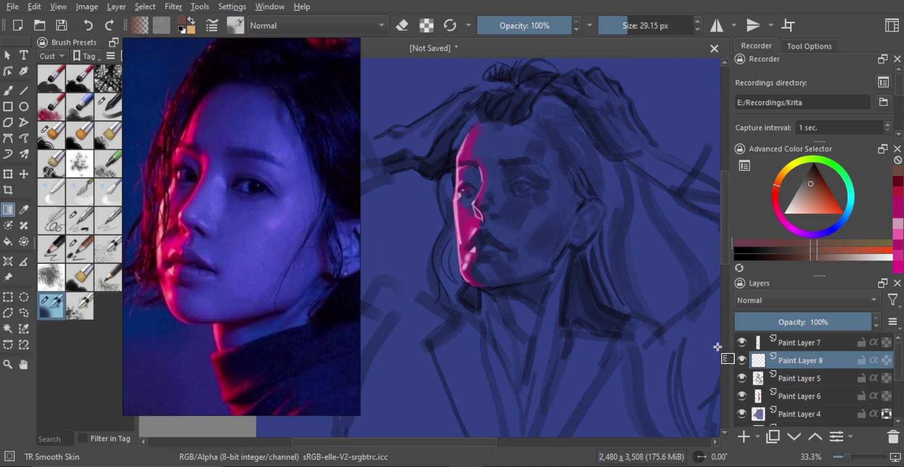
left_click(86, 249)
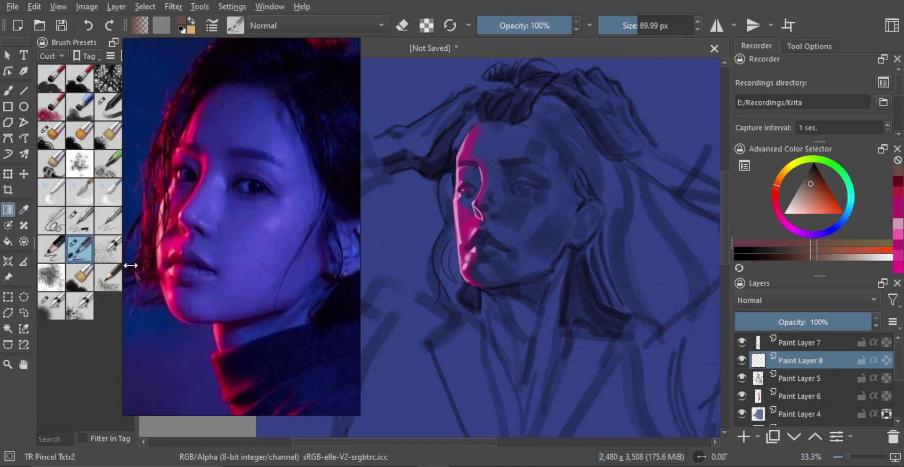
key("b")
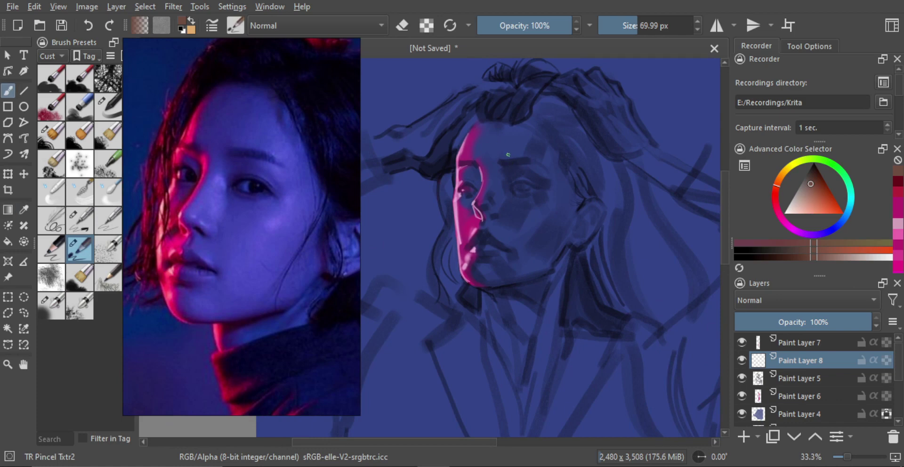
scroll(549, 164, "up", 3)
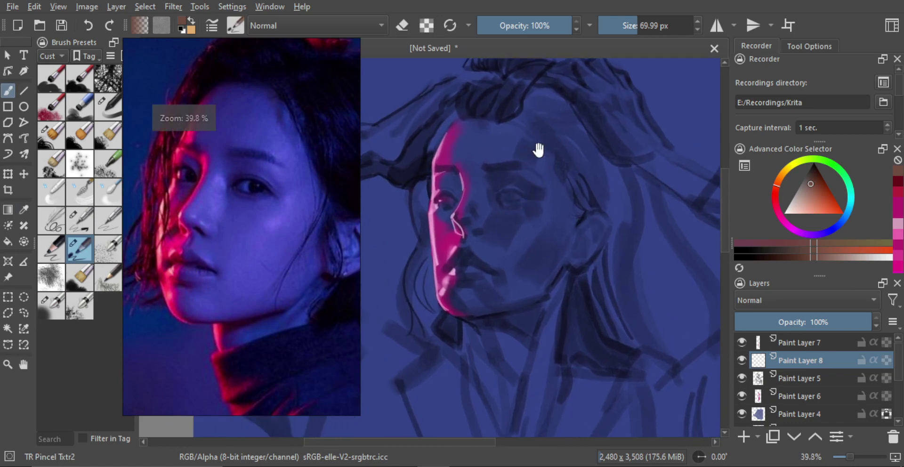
- Switch to the TR Brush Skin brush with a dark blue sampled from the face, and undo the trial strokes beside the nose
left_click(498, 156, "ctrl")
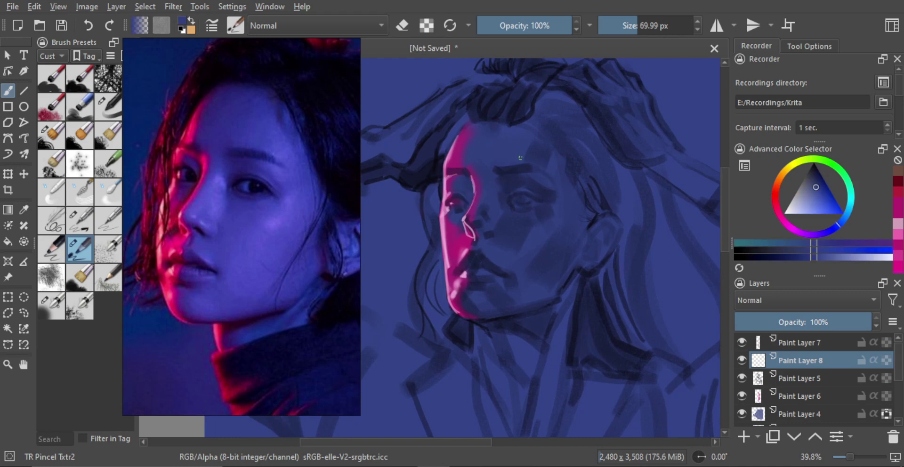
left_click(476, 220, "ctrl")
mouse_move(473, 202)
left_mouse_down()
mouse_move(480, 174)
mouse_move(468, 164)
mouse_move(506, 160)
mouse_move(482, 178)
mouse_move(488, 159)
mouse_move(479, 188)
left_mouse_up()
left_click(111, 115)
key("ctrl+z")
key("ctrl+z")
- Shade the forehead beside the magenta edge and the inner eye area with soft dark blue strokes
left_click_drag(487, 149, 486, 157)
mouse_move(473, 215)
left_mouse_down()
mouse_move(508, 216)
mouse_move(470, 202)
left_mouse_up()
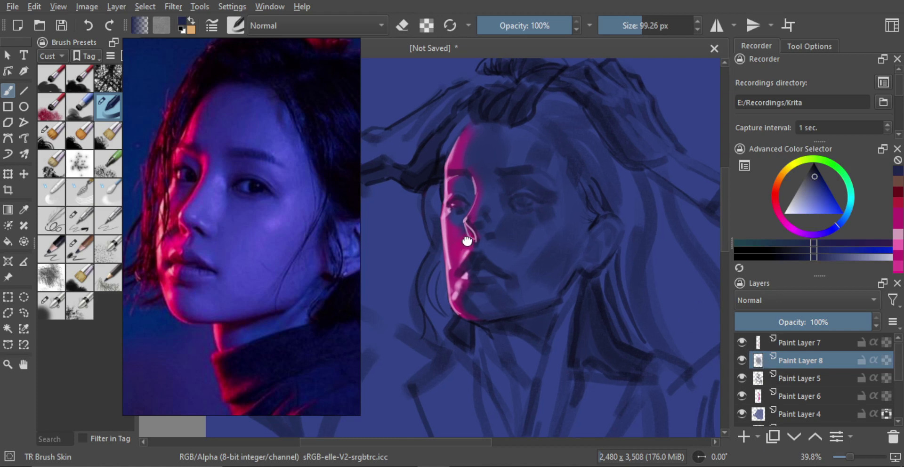
mouse_move(466, 238)
left_mouse_down()
mouse_move(488, 235)
mouse_move(457, 242)
mouse_move(465, 257)
mouse_move(466, 248)
mouse_move(458, 254)
left_mouse_up()
key("ctrl+z")
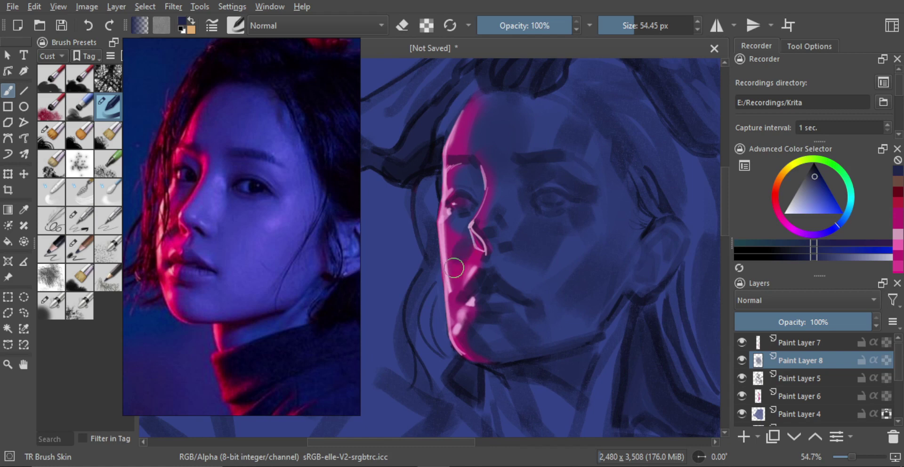
- Darken the magenta cheek beside the nose outline with dark blue, and reduce the brush to about 24 px
key("e")
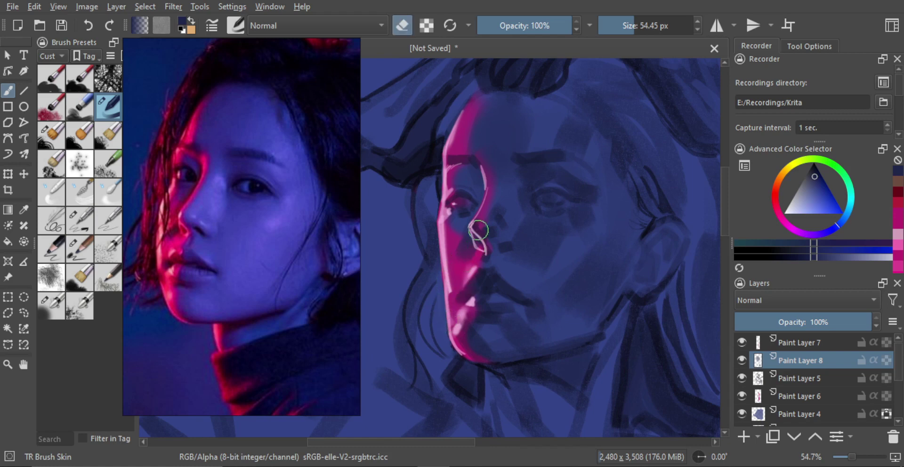
key("e")
mouse_move(479, 234)
left_mouse_down()
mouse_move(489, 245)
mouse_move(463, 230)
mouse_move(455, 243)
left_mouse_up()
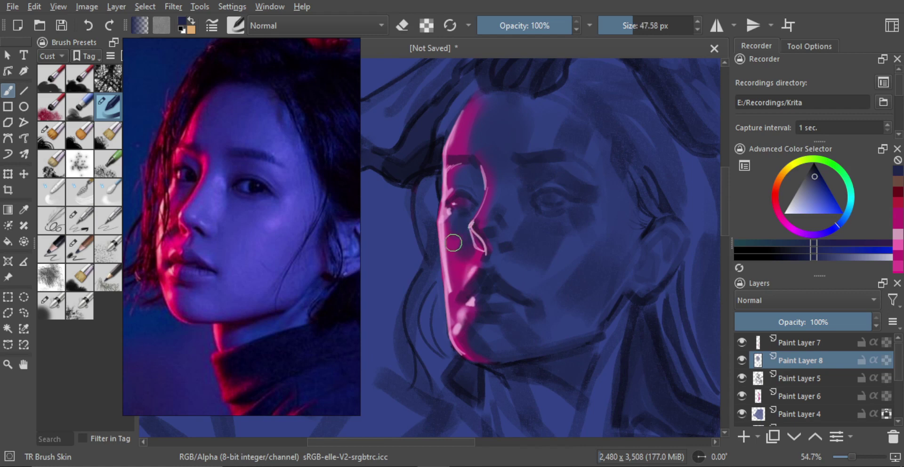
mouse_move(469, 194)
left_mouse_down("shift")
mouse_move(459, 188)
mouse_move(479, 186)
mouse_move(520, 220)
left_mouse_up("shift")
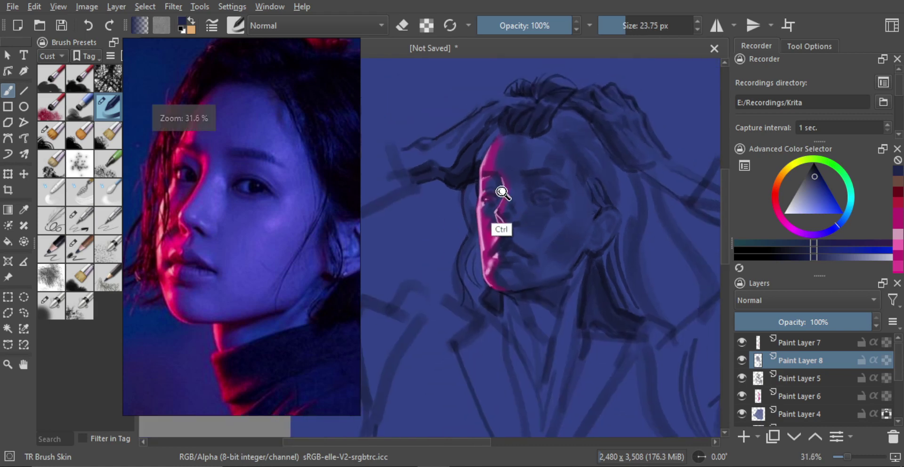
mouse_move(502, 193)
left_mouse_down("ctrl")
mouse_move(522, 162)
mouse_move(466, 172)
left_mouse_up("ctrl")
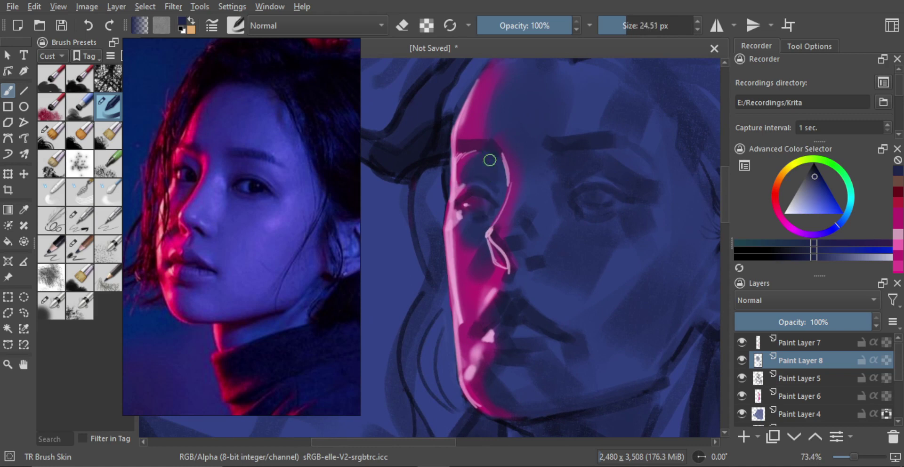
- Paint dark blue over the magenta light at the far corner of the mouth
scroll(548, 206, "down", 3)
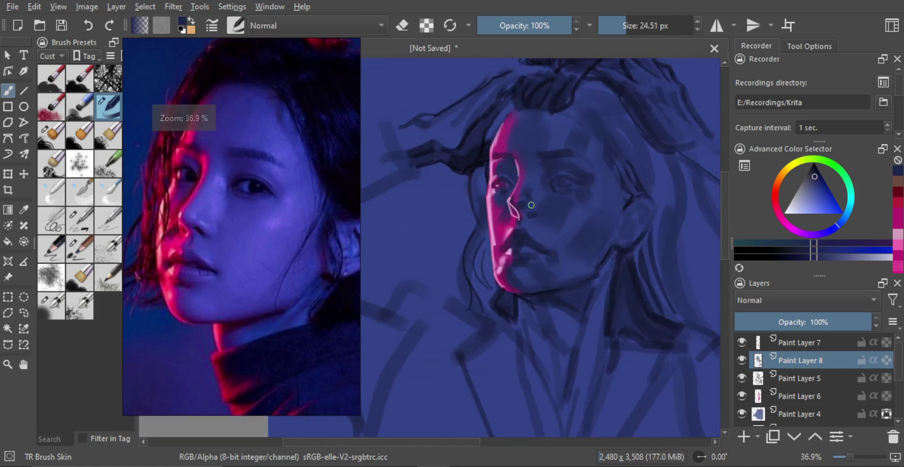
scroll(531, 198, "up", 2)
scroll(541, 189, "up", 3)
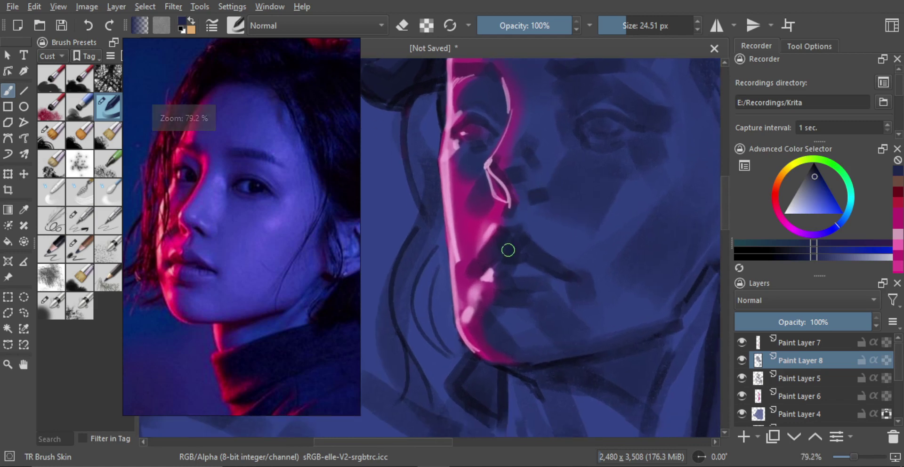
left_click_drag(484, 256, 476, 267)
scroll(524, 275, "down", 3)
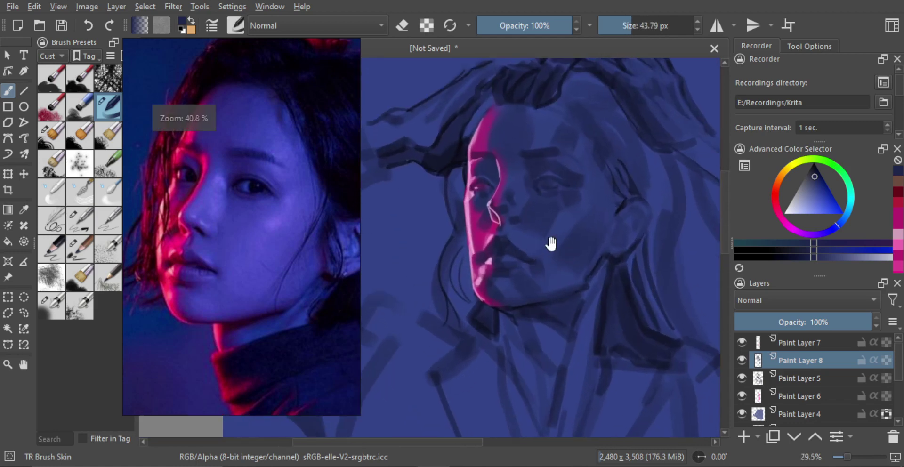
- Deepen the dark blue shading around the eye on the shadowed side, resizing the brush to about 35 px
scroll(542, 254, "up", 2)
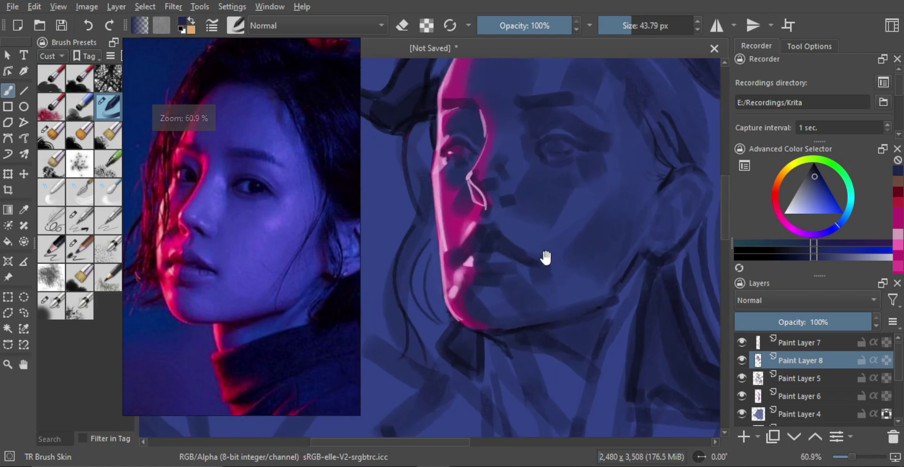
left_click_drag(545, 257, 567, 260)
left_click_drag(539, 156, 566, 216)
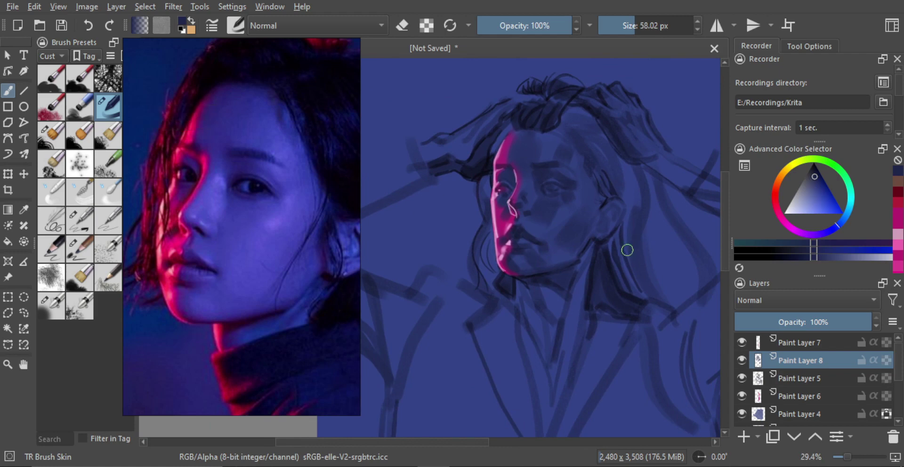
scroll(615, 207, "up", 2)
key("bracketleft")
key("bracketleft")
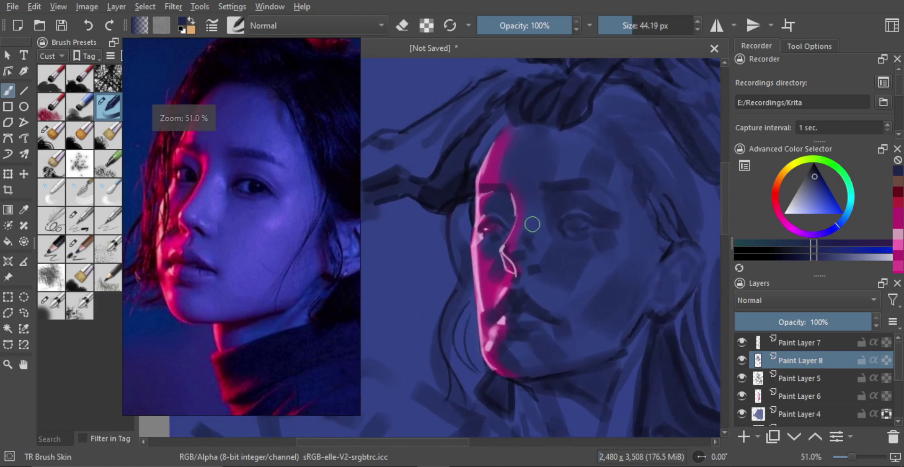
key("bracketleft")
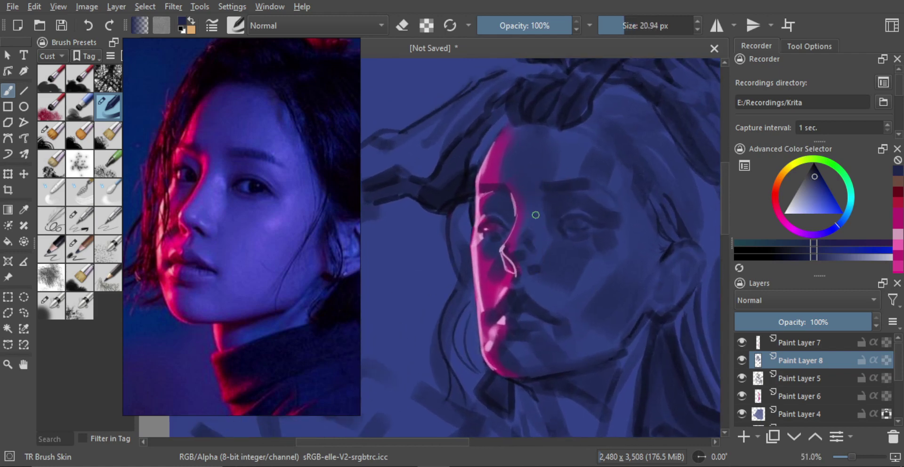
key("bracketright")
scroll(551, 257, "down", 2)
scroll(563, 236, "up", 2)
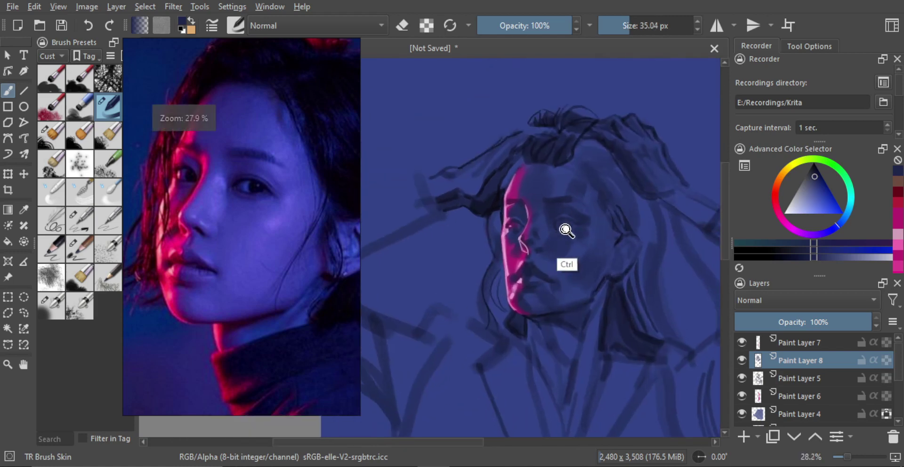
scroll(557, 239, "up", 4)
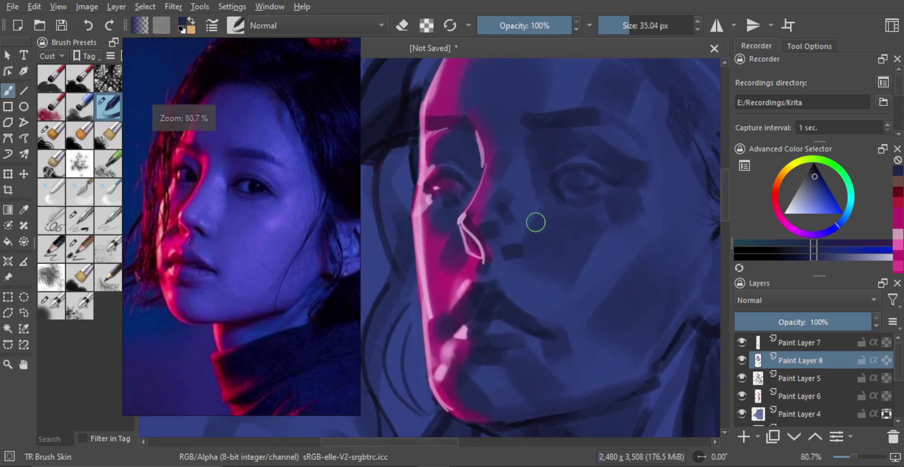
- Sample a mid blue from the face and paint over the dark strokes on the bridge and side of the nose
left_click(543, 220, "ctrl")
key("bracketleft")
key("bracketleft")
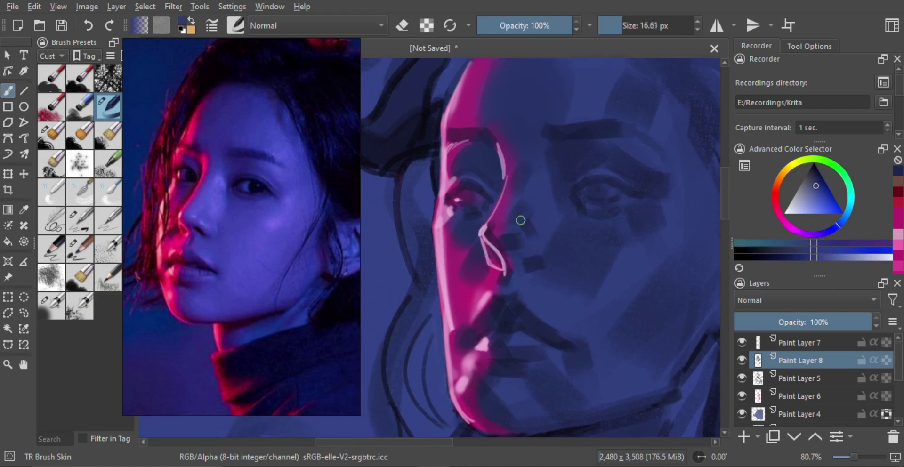
left_click_drag(520, 219, 526, 205)
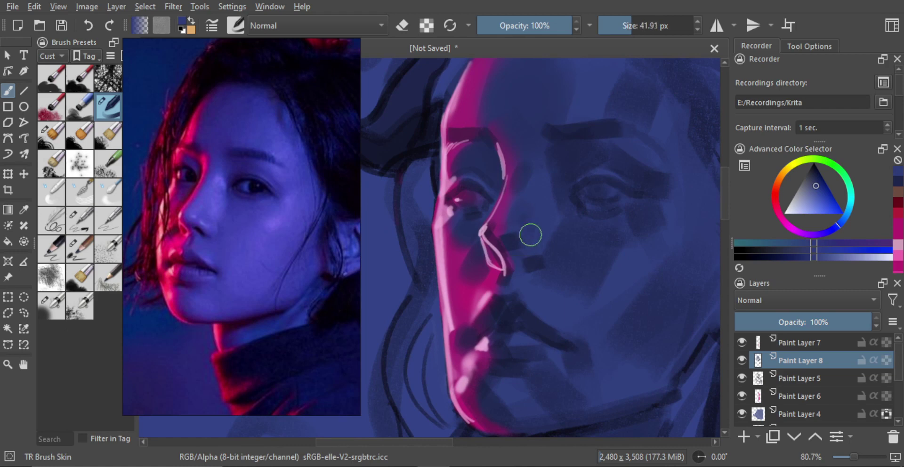
left_click_drag(531, 234, 509, 241)
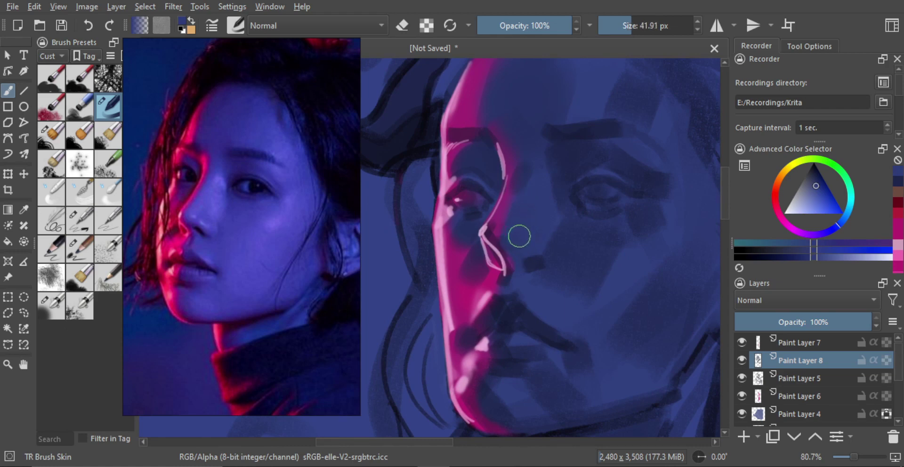
mouse_move(538, 199)
left_mouse_down()
mouse_move(557, 220)
mouse_move(557, 194)
mouse_move(554, 207)
left_mouse_up()
mouse_move(549, 218)
left_mouse_down()
mouse_move(539, 226)
mouse_move(537, 170)
mouse_move(520, 202)
mouse_move(524, 218)
left_mouse_up()
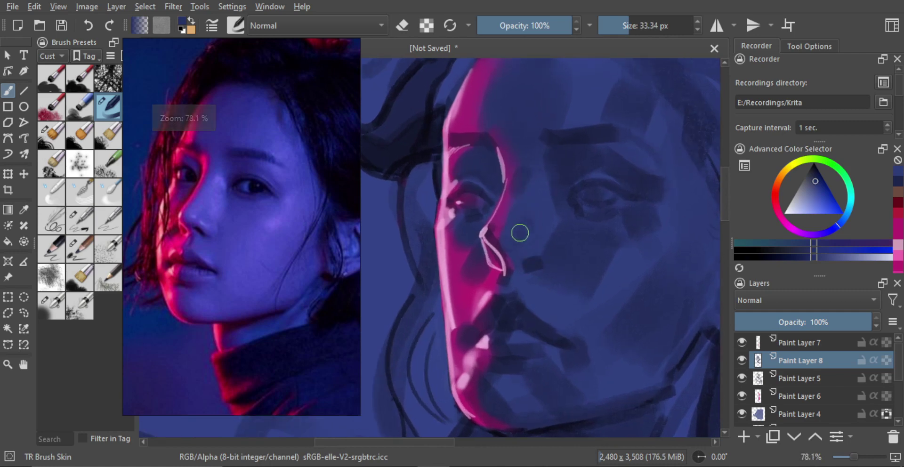
- Refine the shading on the side of the nose with a slightly darker blue and a brush of about 23 px
key("bracketleft")
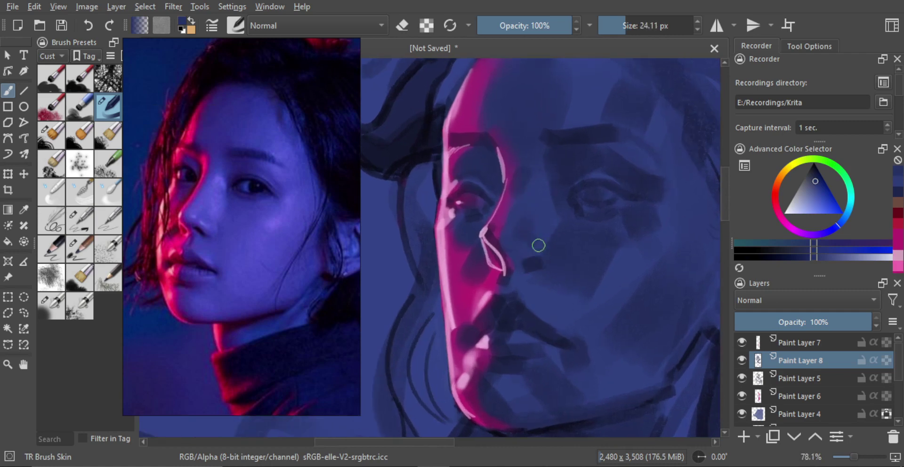
key("bracketleft")
key("bracketleft")
key("bracketright")
key("bracketright")
key("bracketleft")
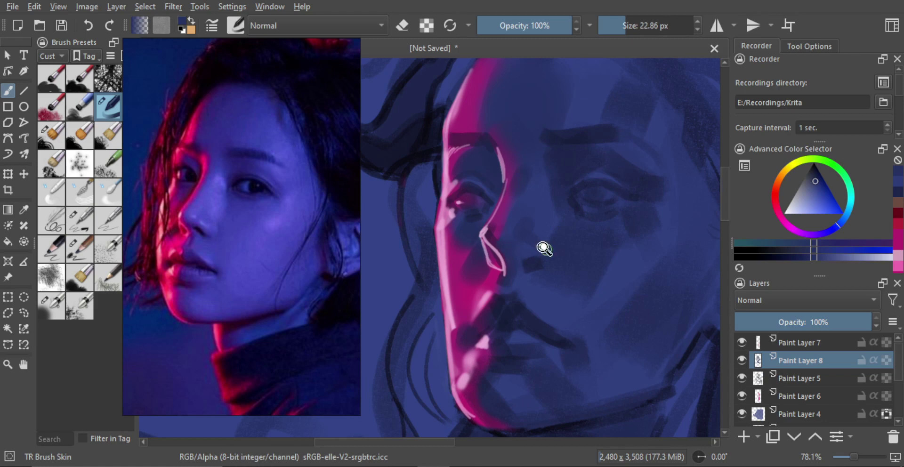
key("3")
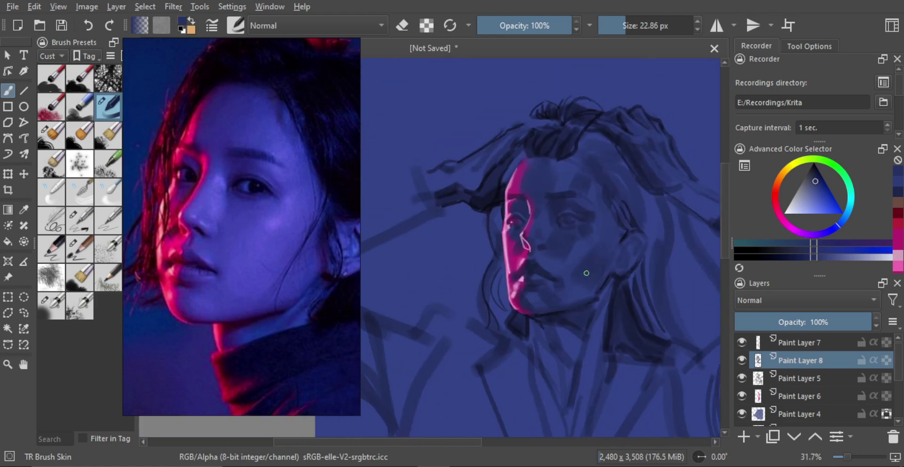
left_click_drag(553, 246, 535, 260)
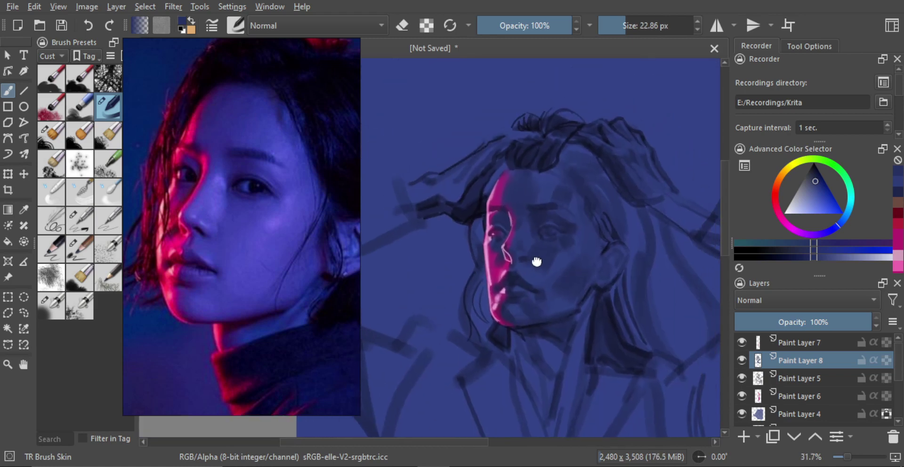
- Try a light blue highlight stroke on the forehead above the eyebrow and undo it
left_click(561, 263, "ctrl")
left_click_drag(817, 201, 803, 203)
left_click(840, 218)
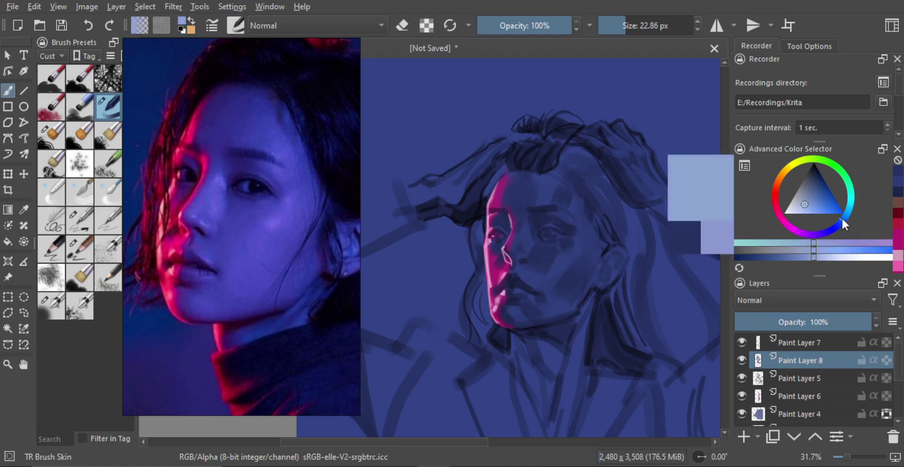
left_click_drag(542, 202, 557, 172)
key("ctrl+z")
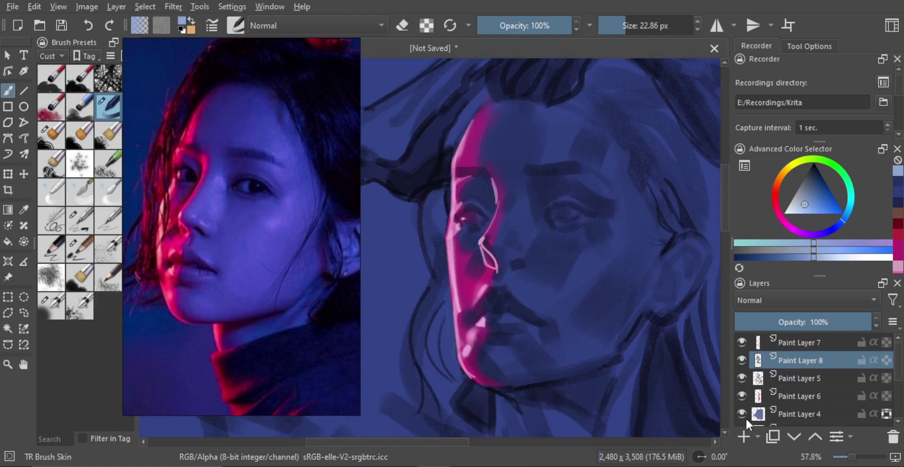
- Check what Paint Layer 5 contains, merge the face shading into it, and add an empty paint layer above it
left_click(742, 377)
left_click(742, 378)
left_click(743, 436)
mouse_move(539, 231)
left_mouse_down()
mouse_move(535, 252)
mouse_move(506, 207)
left_mouse_up()
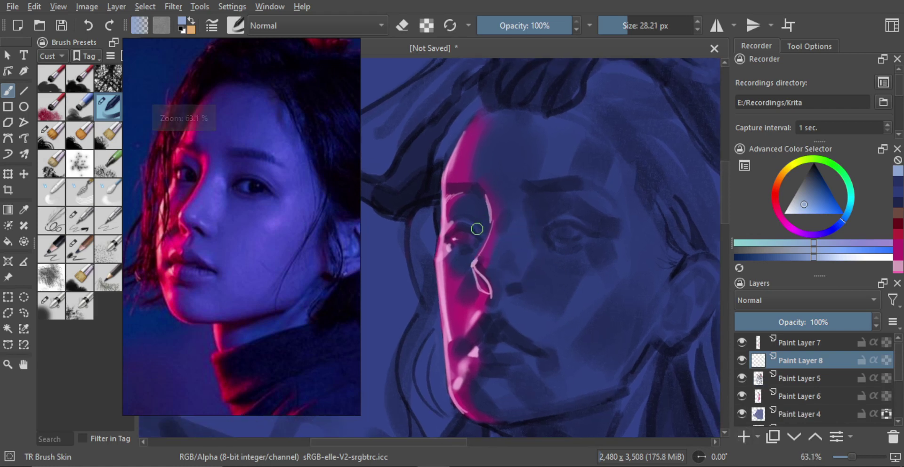
key("bracketleft")
key("ctrl+z")
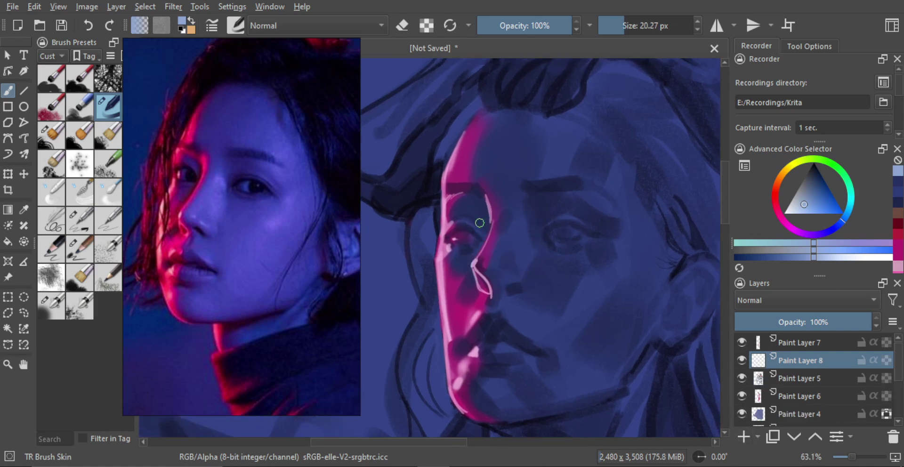
- Switch to the TR Pincel Txtr2 brush and reduce its size to about 112 px
left_click(79, 258)
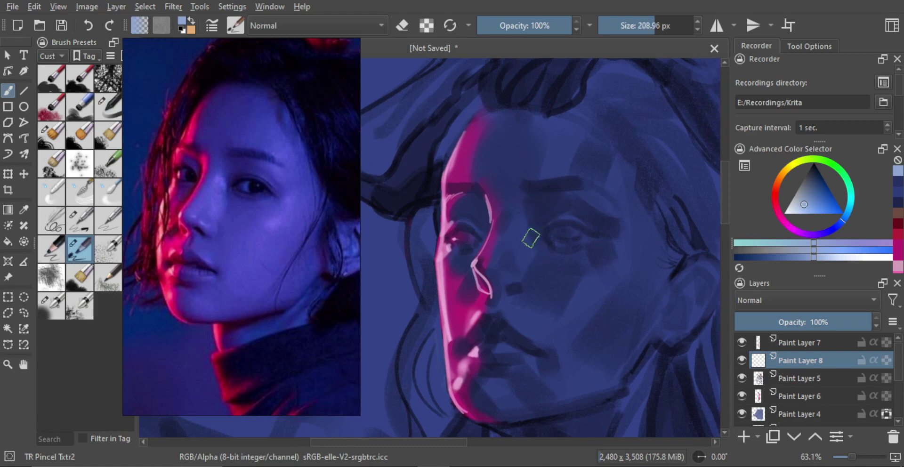
key("bracketleft")
key("bracketleft")
key("bracketleft")
key("bracketleft")
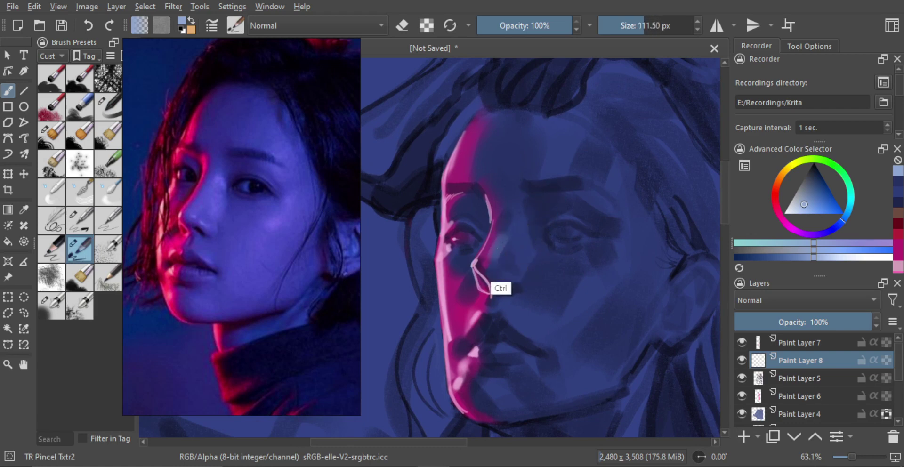
- Try light blue highlights on the bridge and tip of the nose with a smaller brush, and undo them
key("bracketleft")
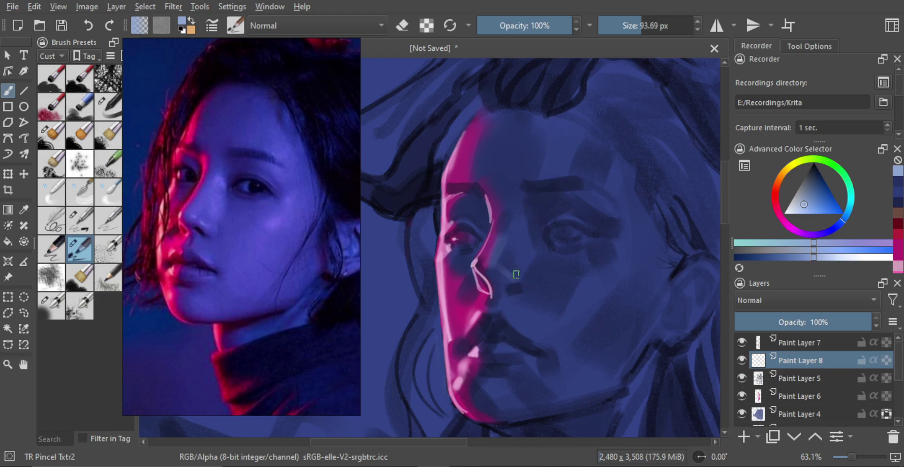
key("bracketleft")
key("bracketleft")
scroll(534, 295, "down", 3)
scroll(527, 278, "up", 4)
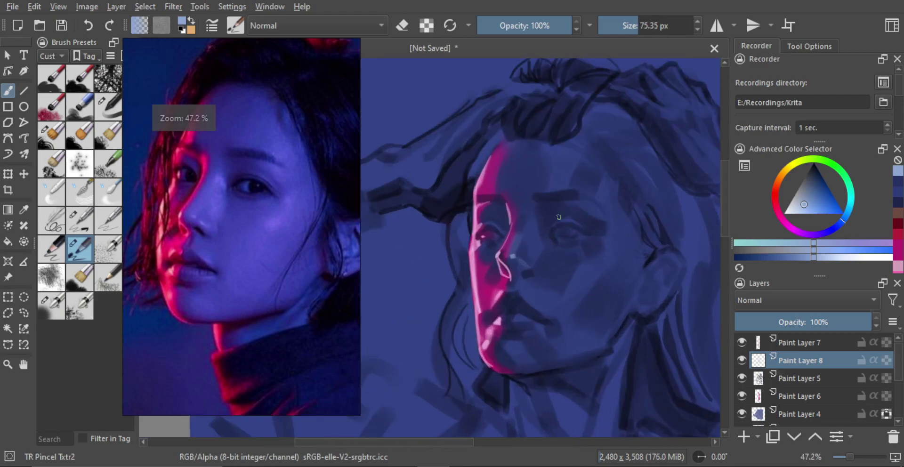
key("ctrl+z")
mouse_move(544, 260)
left_mouse_down()
mouse_move(530, 259)
mouse_move(552, 244)
mouse_move(523, 253)
mouse_move(496, 224)
mouse_move(516, 217)
left_mouse_up()
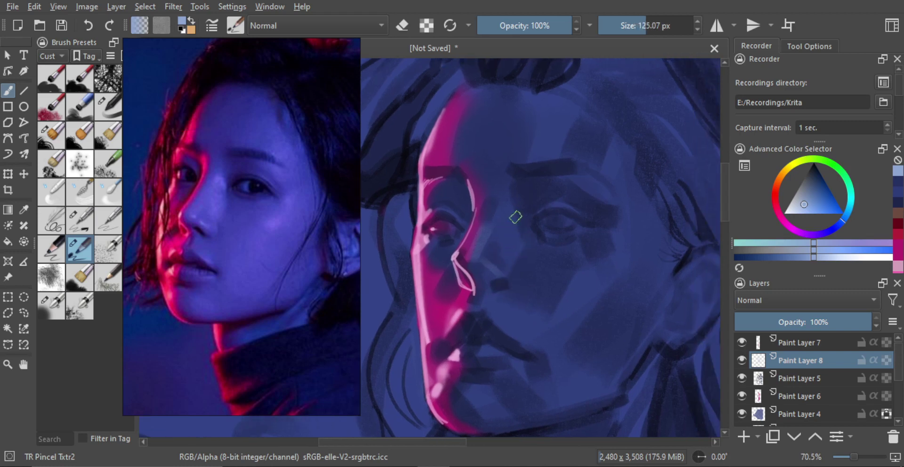
- Sample the face's blue, shift it to a brighter violet, and paint a first stroke on the nose bridge
left_click(509, 238, "alt")
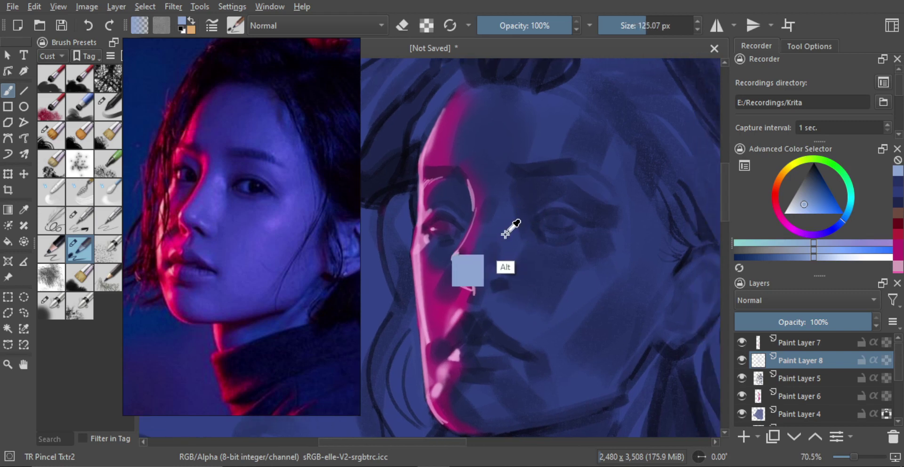
left_click(506, 243, "alt")
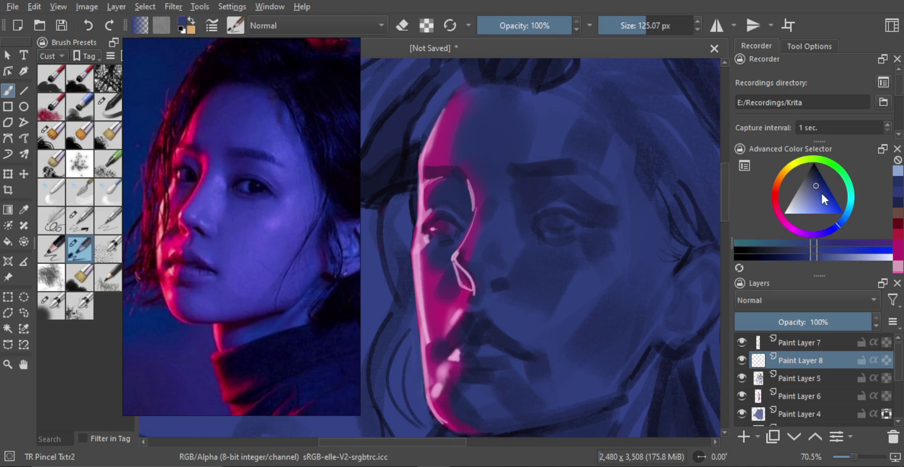
left_click(817, 199)
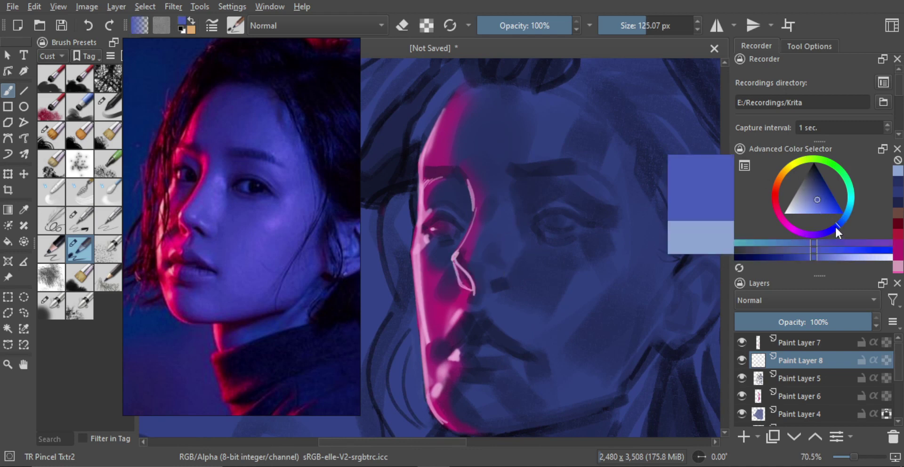
left_click_drag(835, 231, 825, 232)
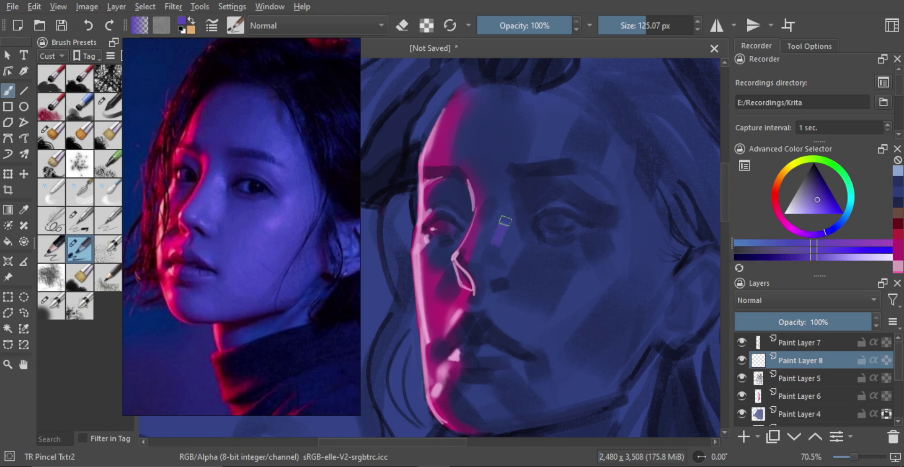
mouse_move(504, 221)
left_mouse_down()
mouse_move(490, 246)
mouse_move(499, 222)
mouse_move(507, 233)
mouse_move(524, 217)
left_mouse_up()
- Paint violet light patches on the nose, chin and temple with a larger brush, undoing the stray strokes
scroll(505, 262, "down", 3)
mouse_move(518, 282)
left_mouse_down()
mouse_move(502, 277)
mouse_move(502, 266)
left_mouse_up()
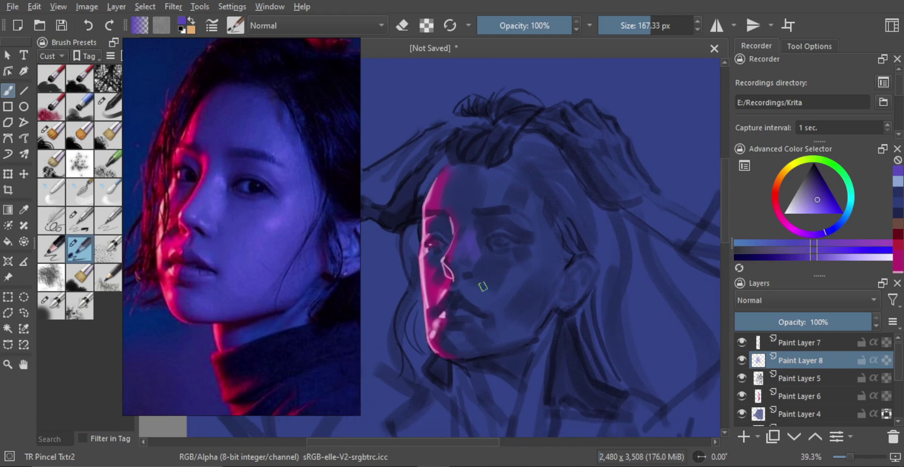
left_click_drag(480, 299, 468, 285)
mouse_move(511, 317)
left_mouse_down()
mouse_move(477, 332)
mouse_move(472, 317)
mouse_move(464, 319)
mouse_move(489, 334)
mouse_move(453, 339)
mouse_move(493, 329)
mouse_move(476, 325)
mouse_move(500, 332)
mouse_move(515, 278)
mouse_move(537, 251)
mouse_move(518, 218)
mouse_move(539, 234)
mouse_move(538, 218)
left_mouse_up()
key("ctrl+z")
key("ctrl+z")
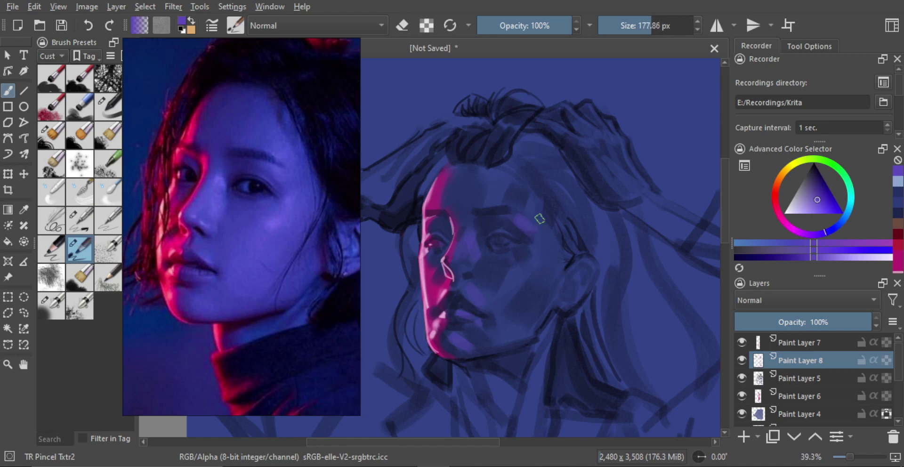
- Spread violet light over the forehead, cheek and jaw, enlarging the brush to about 224 px and undoing unwanted strokes
mouse_move(504, 193)
left_mouse_down()
mouse_move(504, 201)
mouse_move(504, 182)
mouse_move(549, 223)
mouse_move(540, 226)
mouse_move(548, 245)
mouse_move(530, 265)
mouse_move(538, 242)
mouse_move(517, 257)
left_mouse_up()
key("ctrl+z")
mouse_move(540, 265)
left_mouse_down()
mouse_move(515, 277)
mouse_move(535, 258)
mouse_move(497, 299)
mouse_move(537, 287)
mouse_move(517, 308)
mouse_move(525, 307)
mouse_move(525, 283)
mouse_move(543, 255)
mouse_move(498, 307)
mouse_move(533, 278)
mouse_move(492, 333)
mouse_move(526, 300)
mouse_move(501, 342)
mouse_move(537, 304)
mouse_move(519, 337)
mouse_move(555, 255)
mouse_move(549, 300)
mouse_move(537, 277)
mouse_move(525, 294)
mouse_move(549, 296)
mouse_move(522, 292)
mouse_move(510, 311)
mouse_move(533, 315)
mouse_move(519, 315)
mouse_move(506, 334)
left_mouse_up()
key("ctrl+z")
mouse_move(544, 311)
left_mouse_down()
mouse_move(532, 322)
mouse_move(555, 344)
mouse_move(578, 279)
left_mouse_up()
scroll(577, 279, "up", 1)
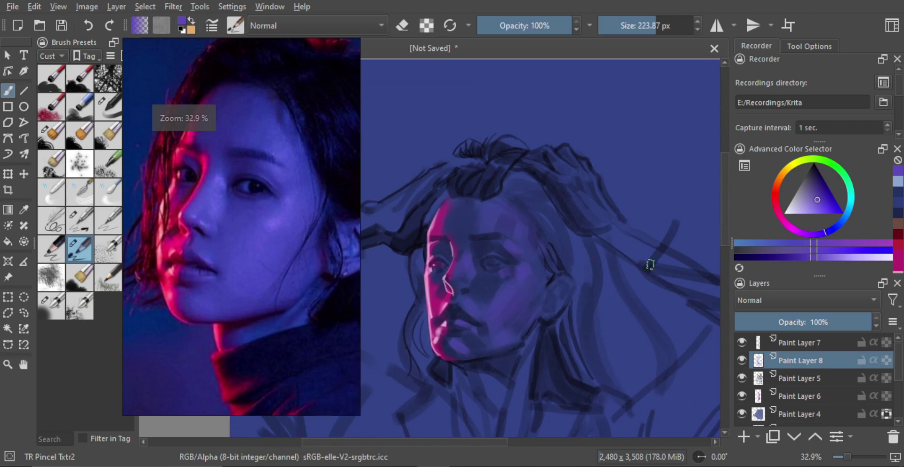
- Lower Paint Layer 8's opacity to about 63% and add an empty paint layer above it
left_click(839, 324)
left_click_drag(838, 326, 835, 326)
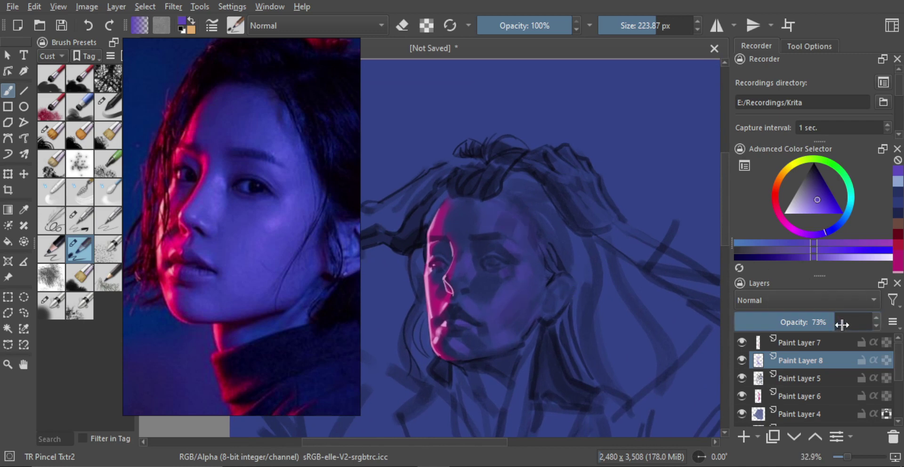
scroll(830, 323, "down", 10)
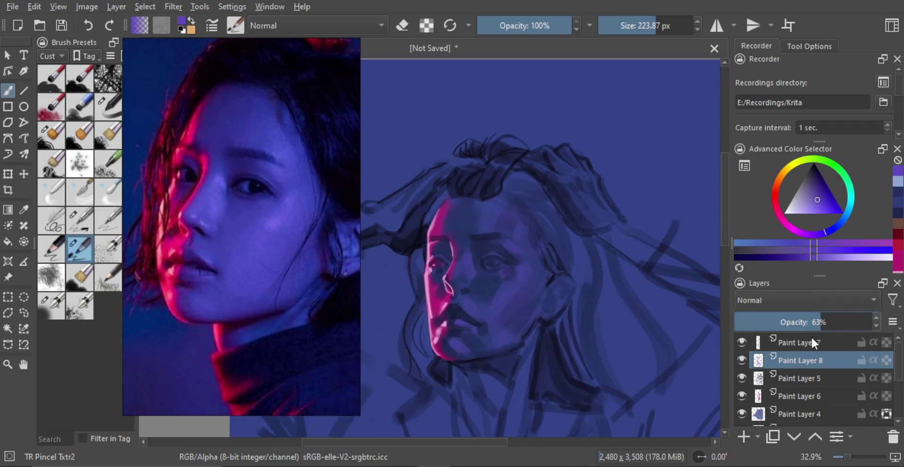
left_click(743, 436)
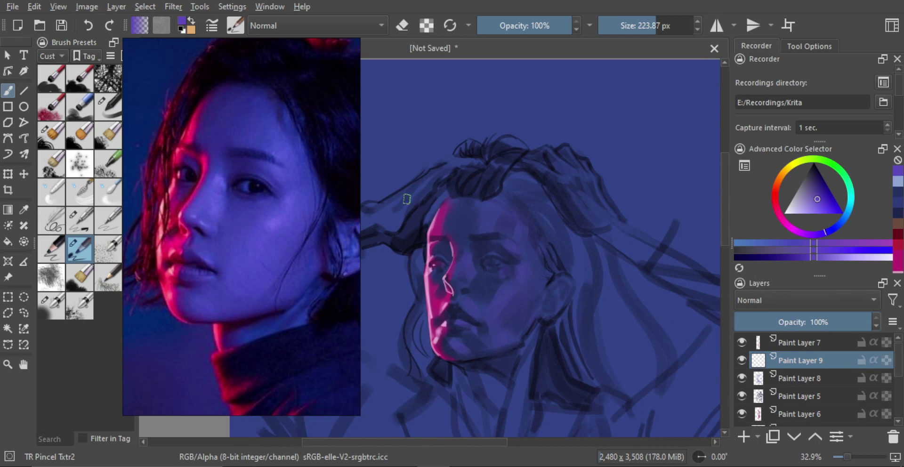
- Mix a pale violet highlight colour from the canvas blue, testing it on the forehead and undoing each test stroke
left_click(638, 174, "ctrl")
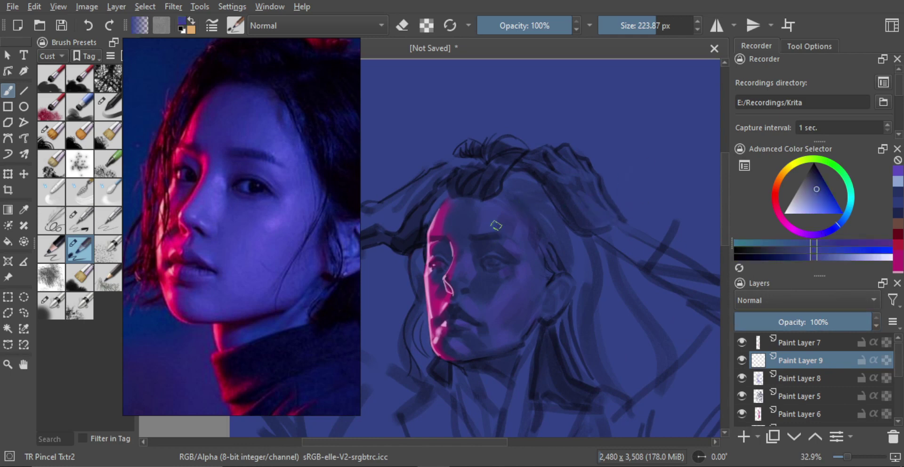
mouse_move(496, 226)
left_mouse_down()
mouse_move(492, 264)
mouse_move(508, 224)
mouse_move(532, 220)
mouse_move(534, 236)
left_mouse_up()
key("ctrl+z")
mouse_move(826, 221)
left_mouse_down()
mouse_move(834, 227)
mouse_move(815, 201)
left_mouse_up()
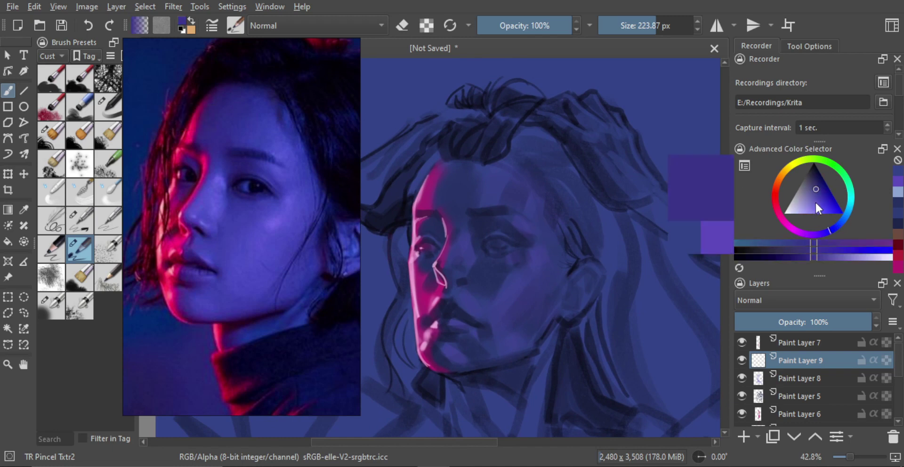
left_click_drag(485, 186, 493, 200)
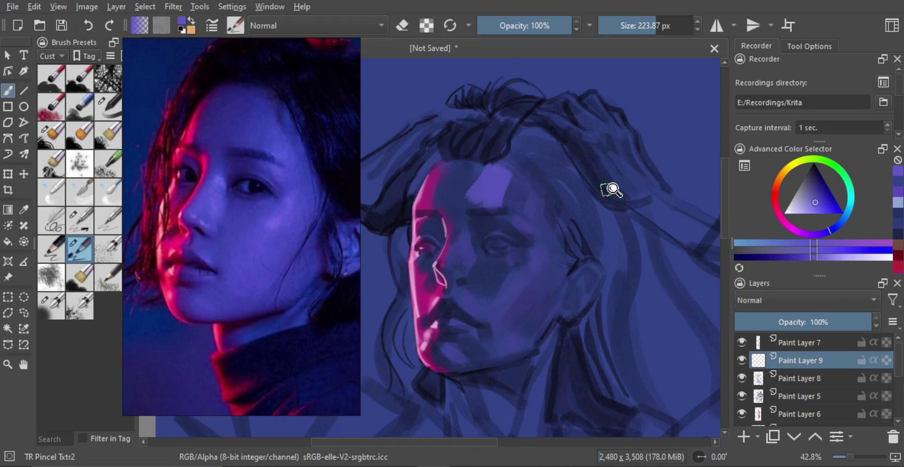
key("ctrl+z")
left_click_drag(806, 201, 804, 202)
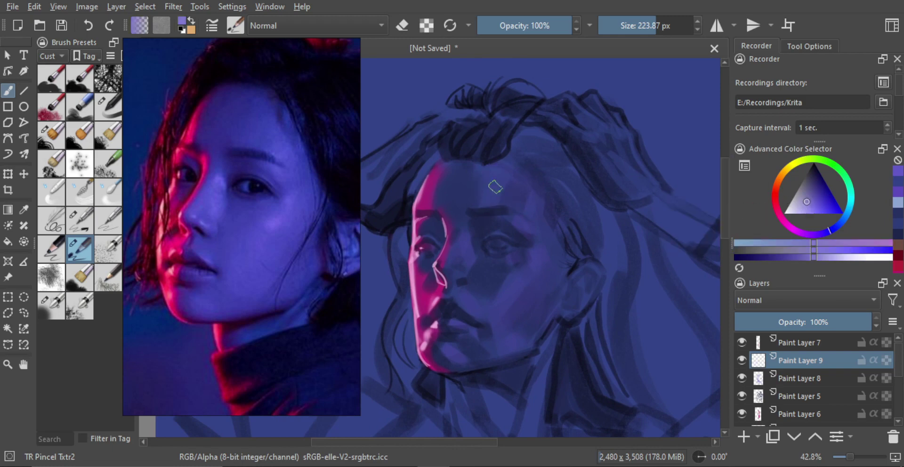
mouse_move(495, 187)
left_mouse_down()
mouse_move(503, 179)
mouse_move(505, 192)
left_mouse_up()
key("ctrl+z")
key("bracketleft")
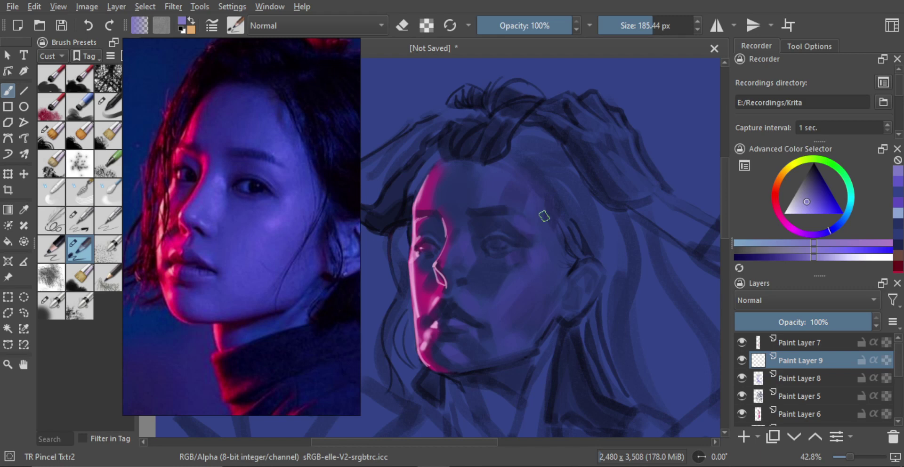
- Switch to the TR Smooth Skin brush and set its size to about 111 px
key("bracketright")
key("bracketright")
key("bracketright")
key("bracketright")
key("bracketright")
left_click(55, 313)
key("bracketright")
key("bracketright")
key("bracketright")
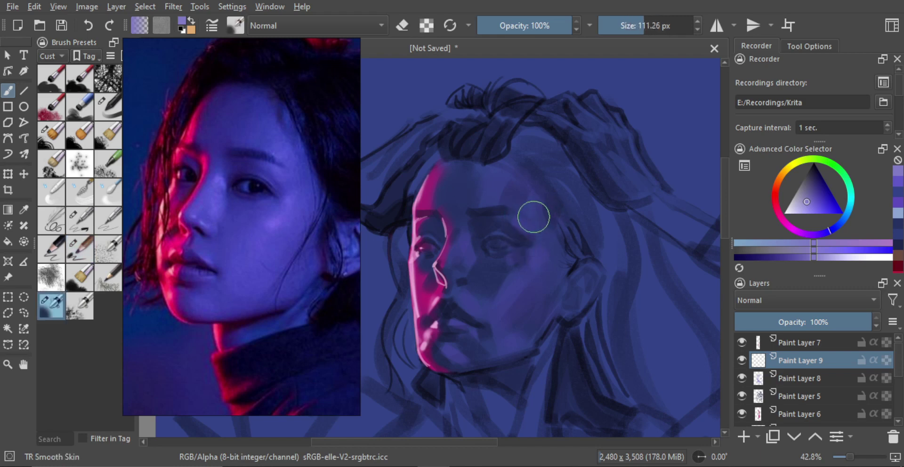
- Try a soft pale violet glow at the outer end of the eyebrow, enlarging the brush to about 146 px
mouse_move(530, 213)
left_mouse_down()
mouse_move(529, 198)
mouse_move(536, 225)
left_mouse_up()
key("ctrl+z")
key("bracketright")
key("bracketright")
key("bracketright")
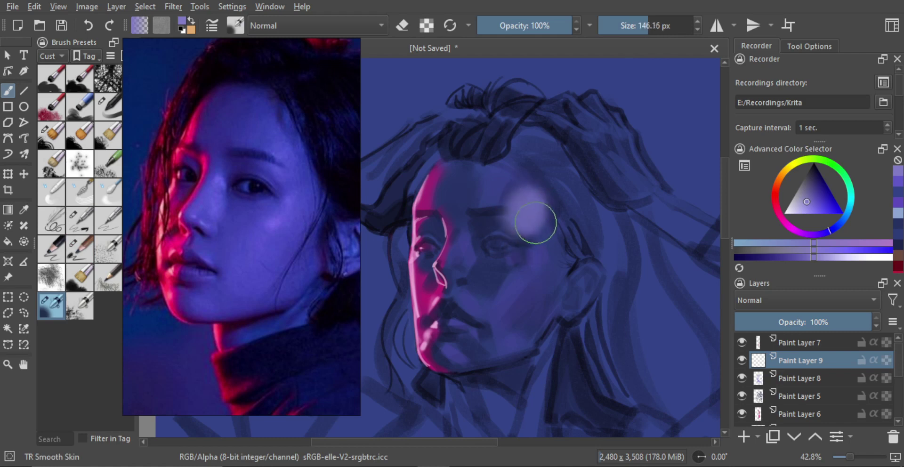
- Erase the lower part of the brow glow around the eye with an eraser about 78 px wide
key("e")
key("bracketleft")
key("bracketleft")
key("bracketleft")
key("bracketleft")
key("bracketleft")
key("bracketleft")
key("bracketleft")
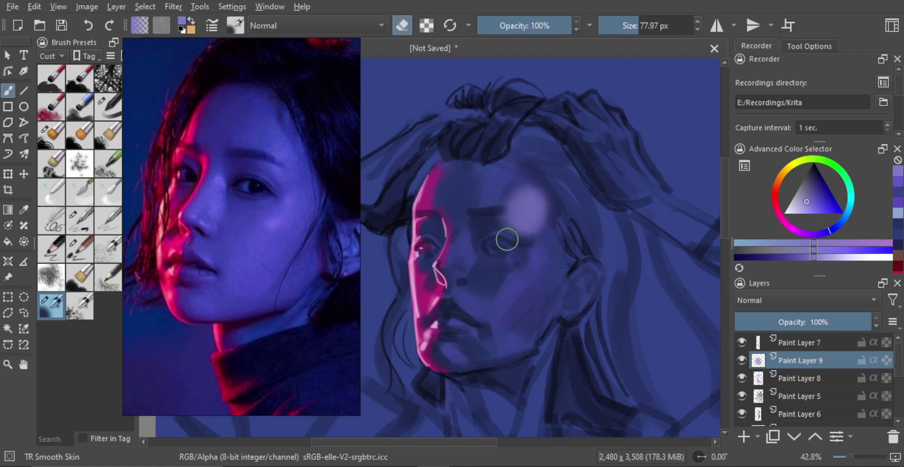
left_click_drag(499, 231, 523, 244)
- Refine the light around the eyelid and outer eye corner with a brush about 30 px, alternating painting and erasing
key("bracketleft")
key("bracketleft")
key("bracketleft")
key("bracketleft")
key("bracketleft")
key("bracketleft")
key("bracketleft")
key("bracketleft")
key("bracketleft")
key("bracketleft")
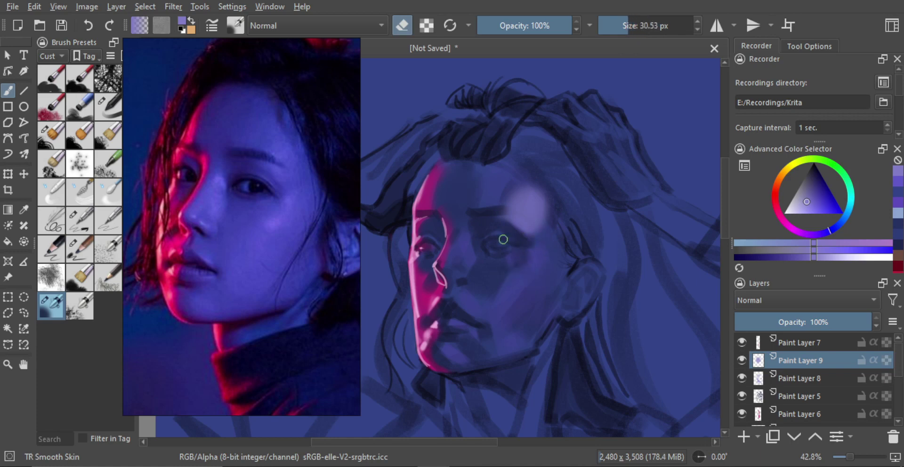
key("e")
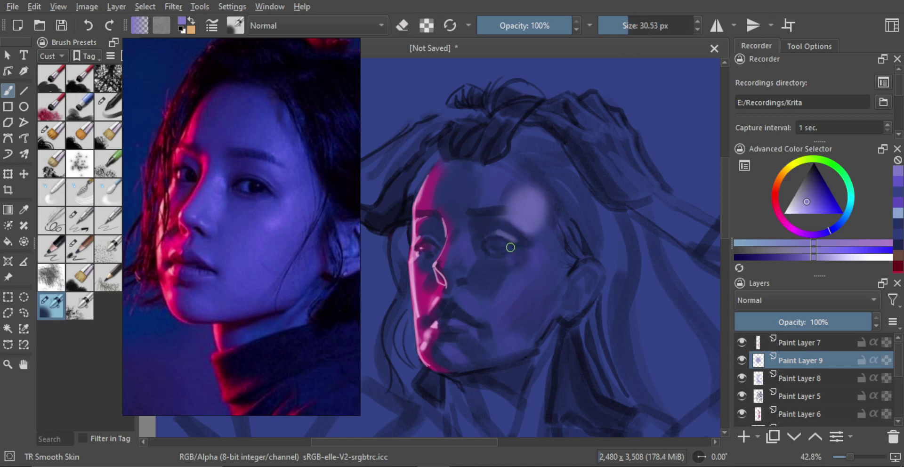
key("e")
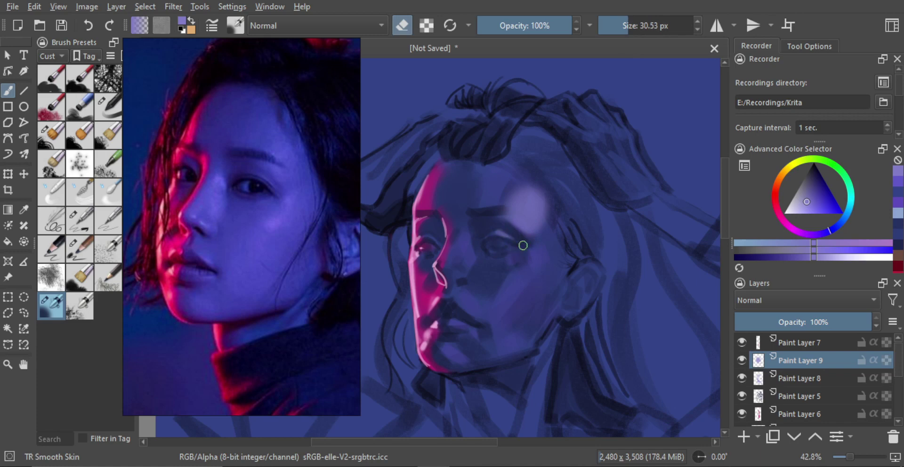
mouse_move(549, 241)
left_mouse_down()
mouse_move(531, 217)
mouse_move(521, 231)
mouse_move(512, 219)
mouse_move(522, 218)
mouse_move(511, 219)
mouse_move(554, 241)
mouse_move(536, 259)
left_mouse_up()
- Paint a soft pale violet highlight on the cheekbone below the outer eye corner
key("e")
left_click_drag(535, 256, 528, 264)
mouse_move(525, 260)
left_mouse_down()
mouse_move(531, 266)
mouse_move(513, 275)
mouse_move(539, 282)
mouse_move(523, 275)
left_mouse_up()
left_click_drag(529, 280, 509, 280)
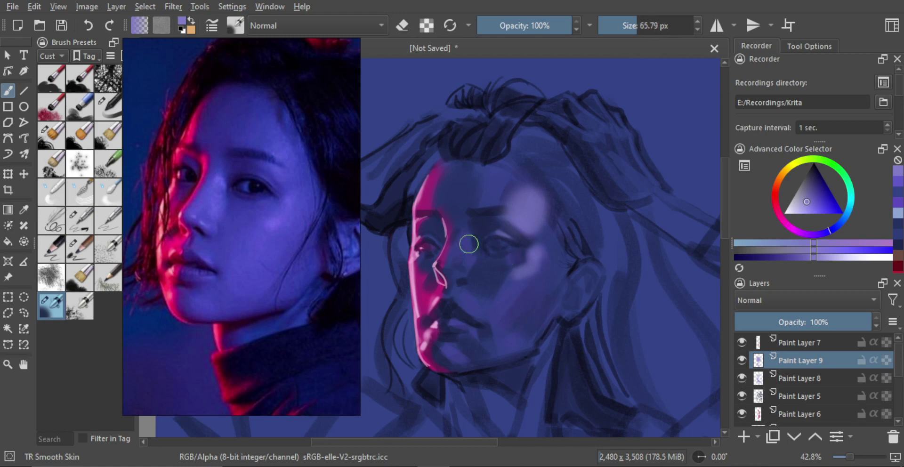
- Add soft pale violet highlights to the side and tip of the nose with a smaller brush
mouse_move(455, 260)
left_mouse_down()
mouse_move(463, 234)
mouse_move(469, 267)
mouse_move(483, 278)
mouse_move(528, 254)
mouse_move(486, 249)
mouse_move(471, 280)
mouse_move(454, 251)
mouse_move(439, 266)
left_mouse_up()
key("shift")
key("shift")
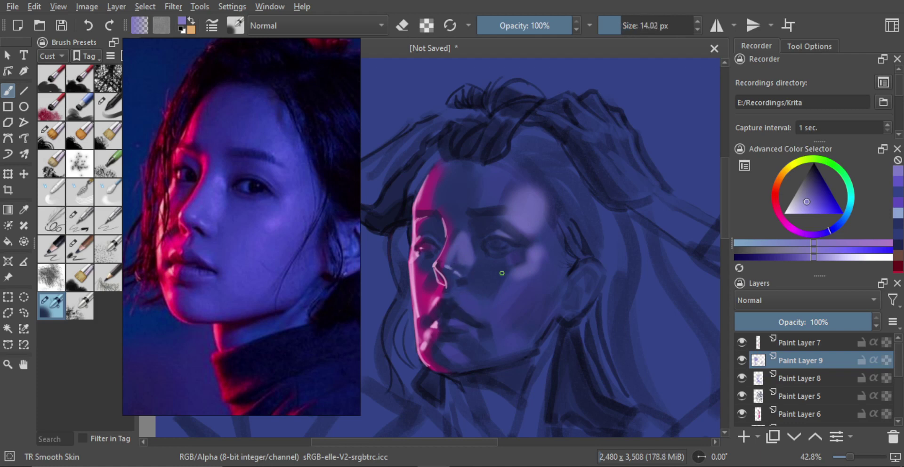
key("shift")
- Undo the soft highlights on Paint Layer 9 and switch the reference photo to greyscale
mouse_move(523, 216)
left_mouse_down()
mouse_move(536, 218)
mouse_move(551, 277)
mouse_move(563, 224)
mouse_move(591, 221)
left_mouse_up()
key("ctrl+space")
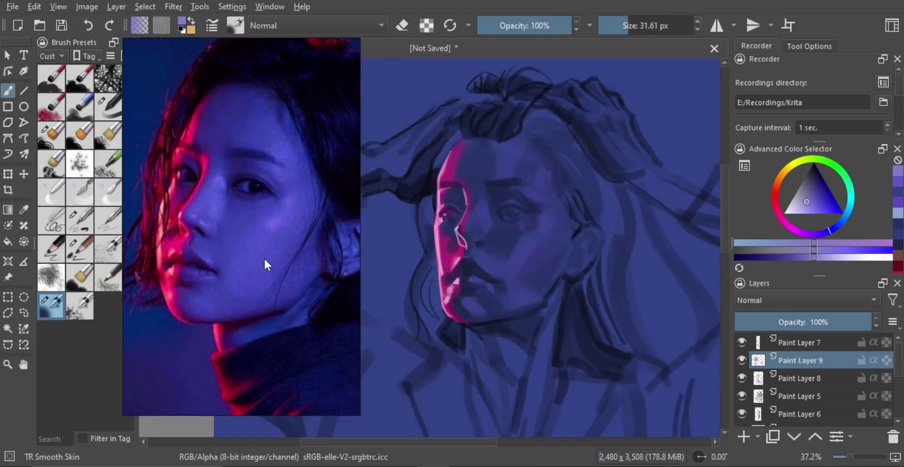
key("alt+g")
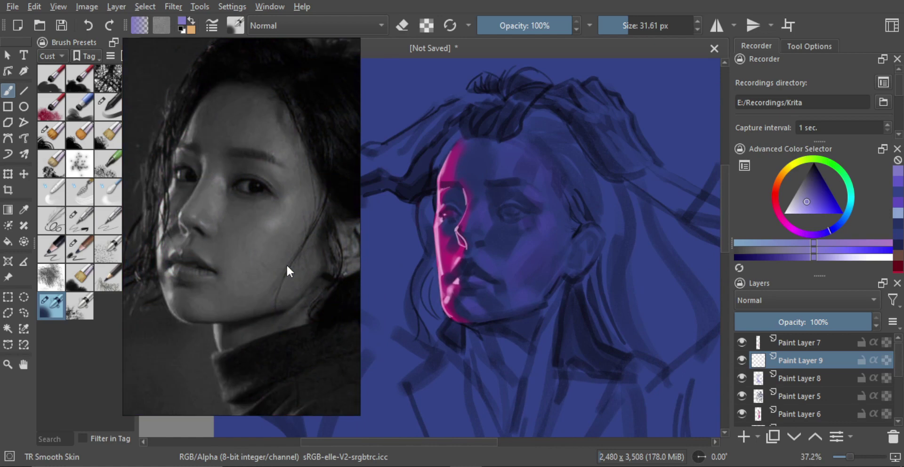
- Paint small pale violet highlights on the nose tip and bridge, trimming the bridge highlight with the eraser
left_click_drag(470, 232, 459, 231, "shift")
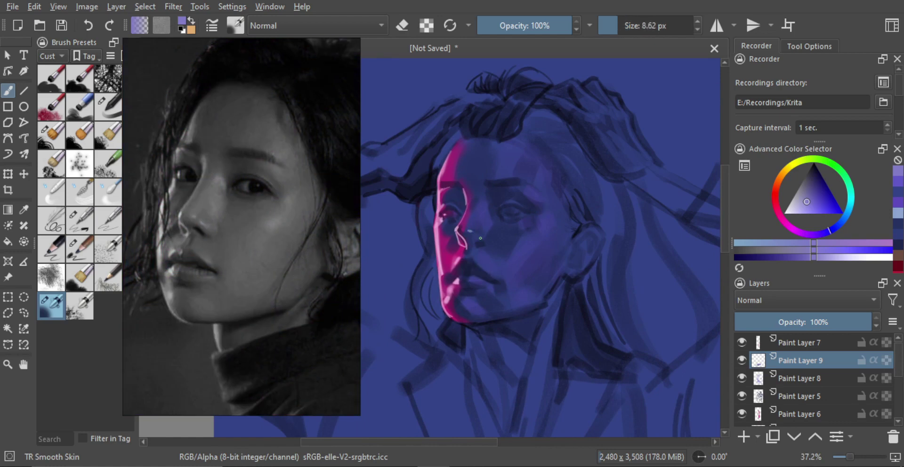
left_click_drag(486, 231, 494, 231, "shift")
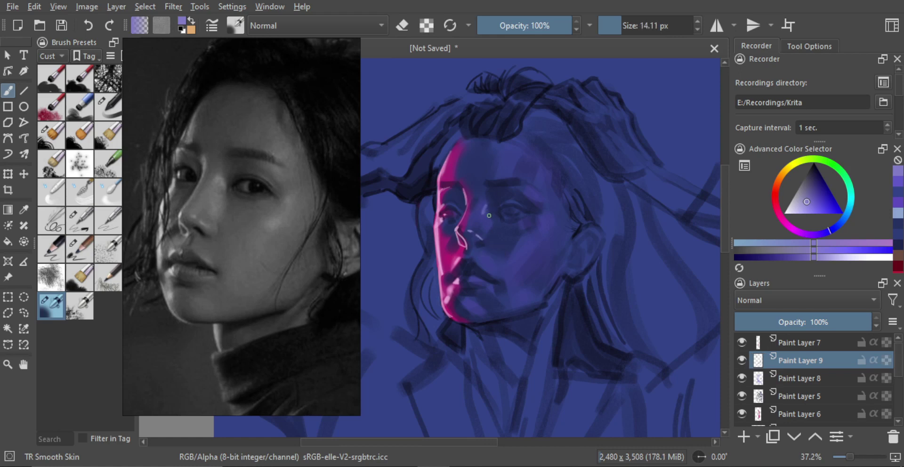
left_click_drag(490, 208, 510, 208, "shift")
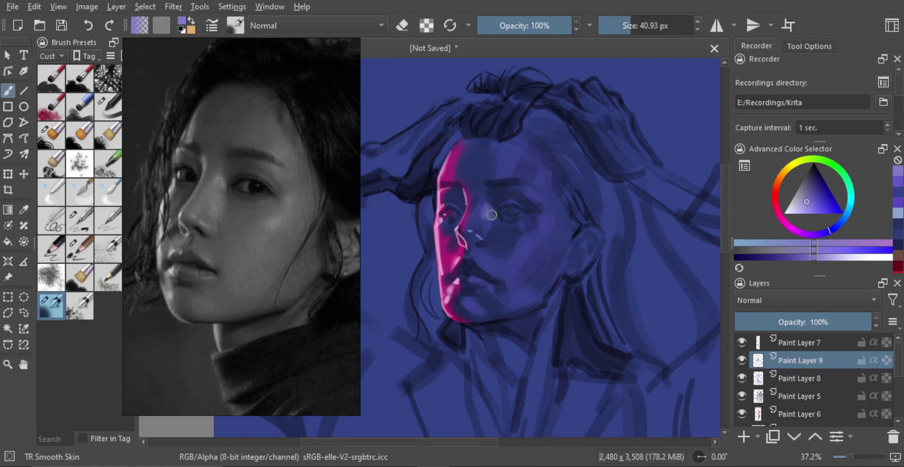
key("e")
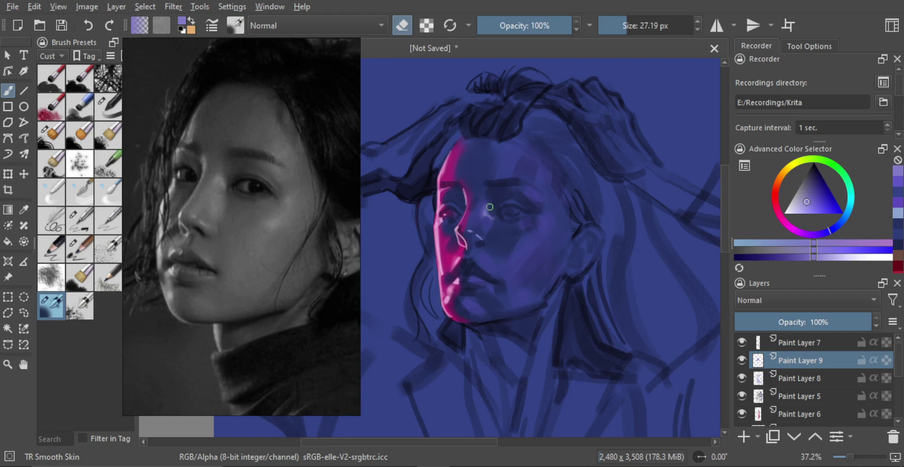
left_click_drag(505, 215, 516, 214, "shift")
key("e")
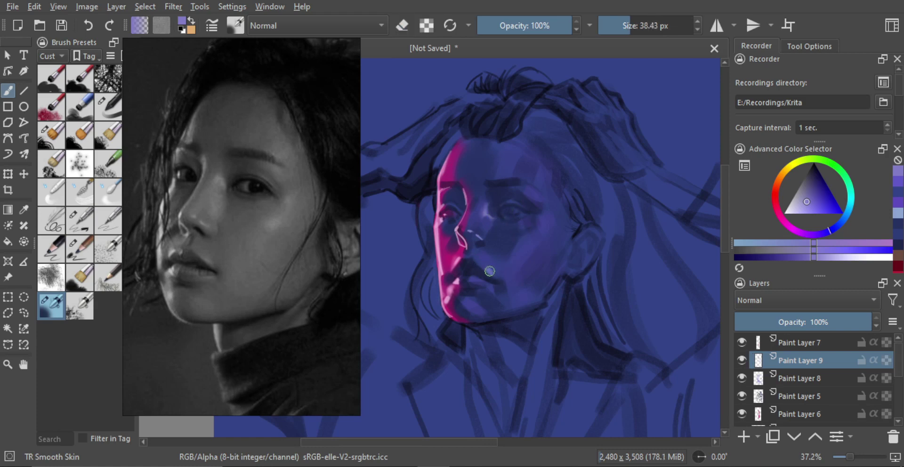
- Paint a pale violet highlight on the lower lip and refine its shape with an eraser about 9 px wide
mouse_move(495, 286)
left_mouse_down("shift")
mouse_move(503, 277)
mouse_move(488, 268)
mouse_move(506, 269)
mouse_move(479, 275)
mouse_move(485, 269)
left_mouse_up("shift")
key("e")
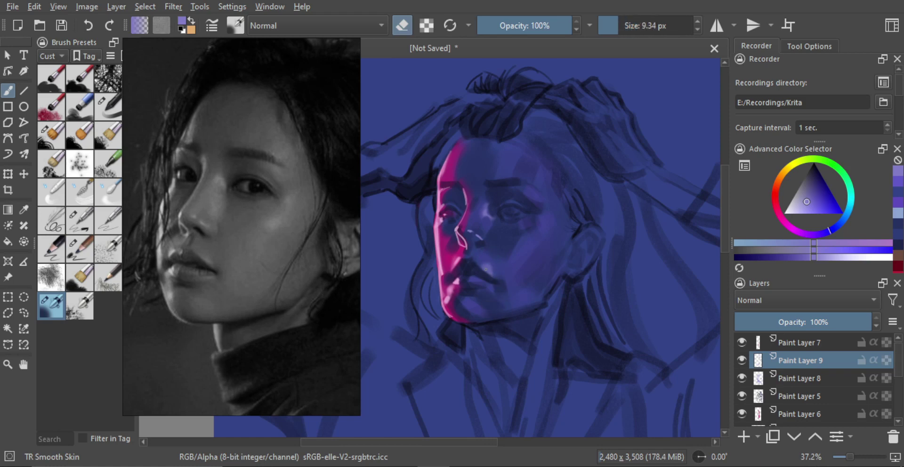
key("e")
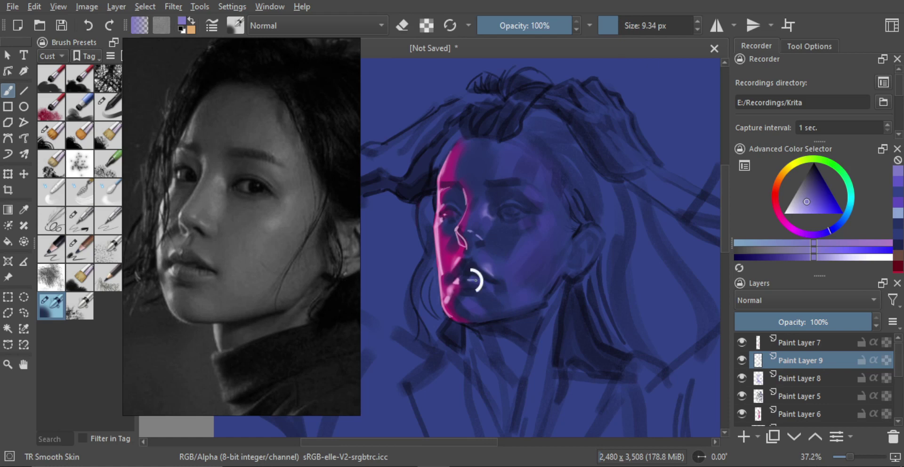
mouse_move(476, 281)
left_mouse_down()
mouse_move(490, 286)
mouse_move(473, 295)
mouse_move(478, 307)
left_mouse_up()
- Paint a soft pale violet highlight on the cheekbone below the eye and trim its edges with the eraser
left_click_drag(539, 217, 530, 238)
key("ctrl+z")
key("bracketright")
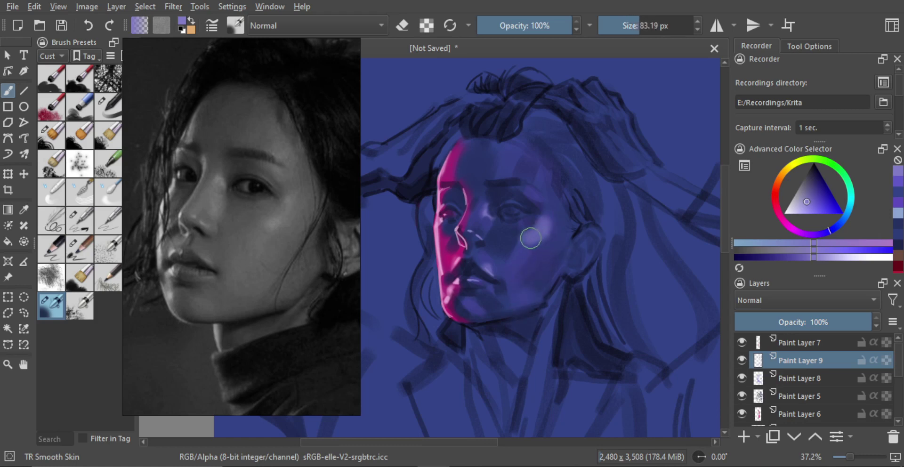
key("e")
key("bracketleft")
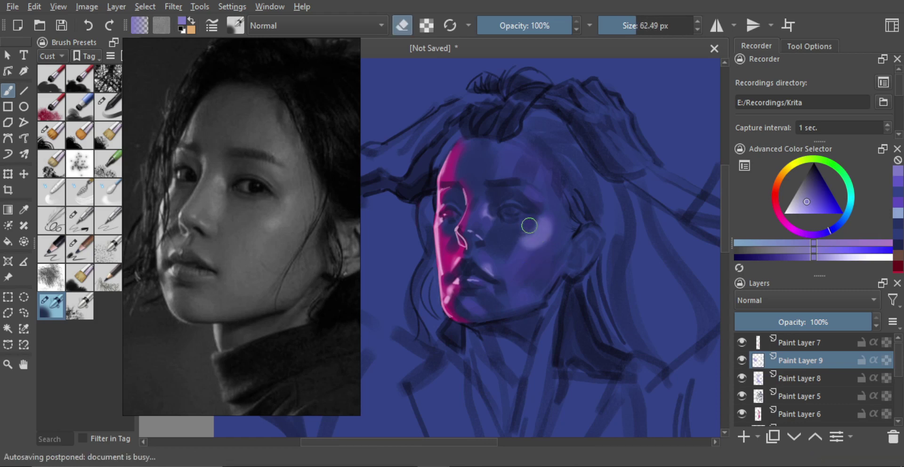
key("bracketright")
left_click_drag(529, 255, 543, 241)
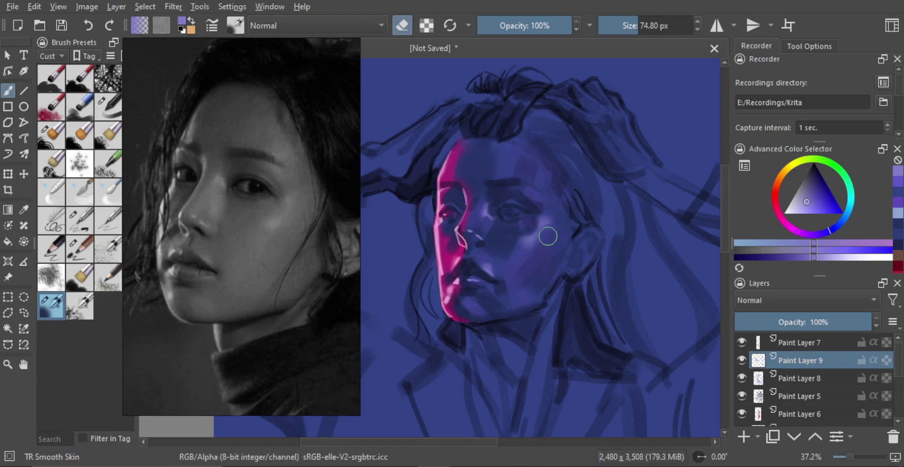
- Paint soft pale violet highlights beside the near eye's outer corner with a brush about 35 px wide, then soften them with the eraser
key("bracketleft")
key("bracketleft")
key("bracketleft")
key("bracketleft")
key("e")
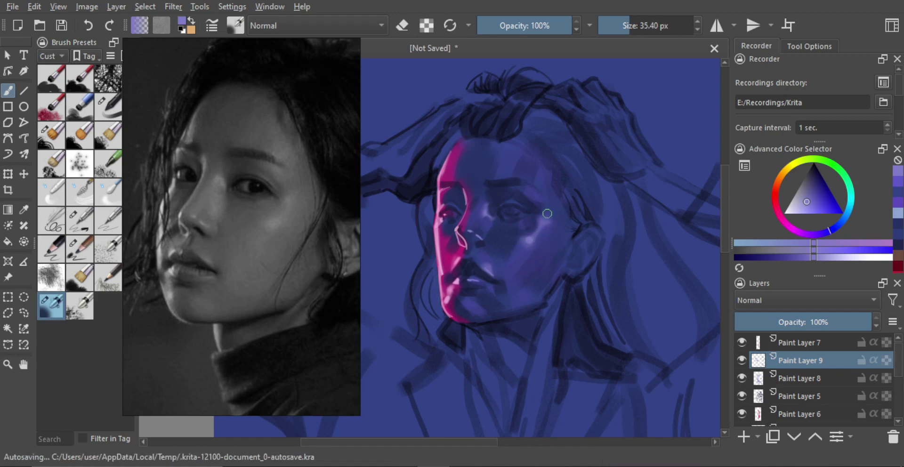
left_click_drag(532, 192, 548, 187)
mouse_move(524, 188)
left_mouse_down()
mouse_move(536, 179)
mouse_move(538, 194)
mouse_move(542, 181)
left_mouse_up()
key("ctrl+z")
key("e")
left_click_drag(551, 196, 520, 202)
mouse_move(515, 197)
left_mouse_down()
mouse_move(540, 200)
mouse_move(524, 191)
mouse_move(532, 182)
mouse_move(545, 188)
mouse_move(550, 174)
mouse_move(520, 190)
mouse_move(544, 196)
mouse_move(573, 223)
mouse_move(571, 210)
mouse_move(589, 194)
left_mouse_up()
key("e")
key("e")
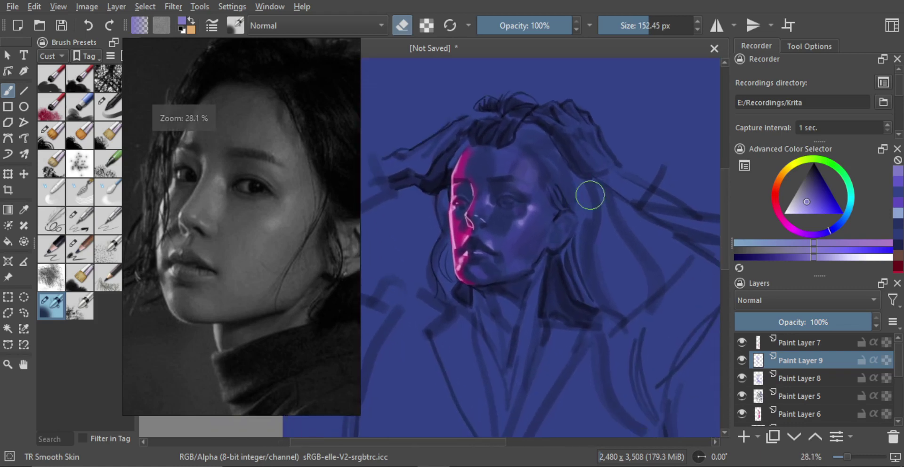
- Merge the layers from Copy of Paint Layer 2 up to Paint Layer 7, then compare the canvas with the merged layer hidden and shown
left_click(759, 343)
scroll(897, 360, "down", 3)
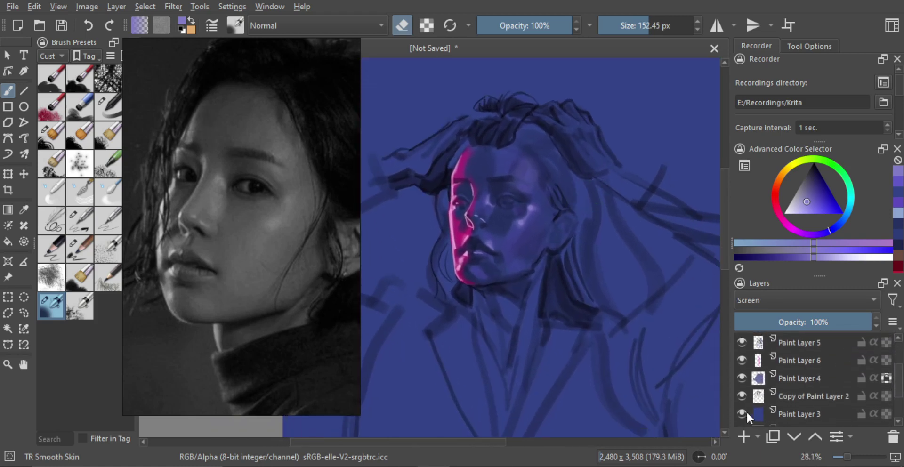
left_click(743, 413)
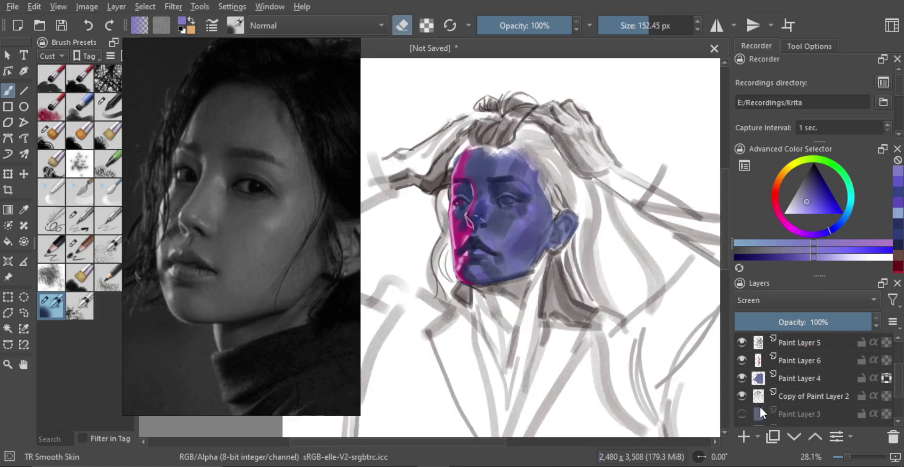
left_click(742, 414)
left_click(808, 393)
left_click_drag(898, 379, 898, 351)
left_click(817, 343, "shift")
key("ctrl+e")
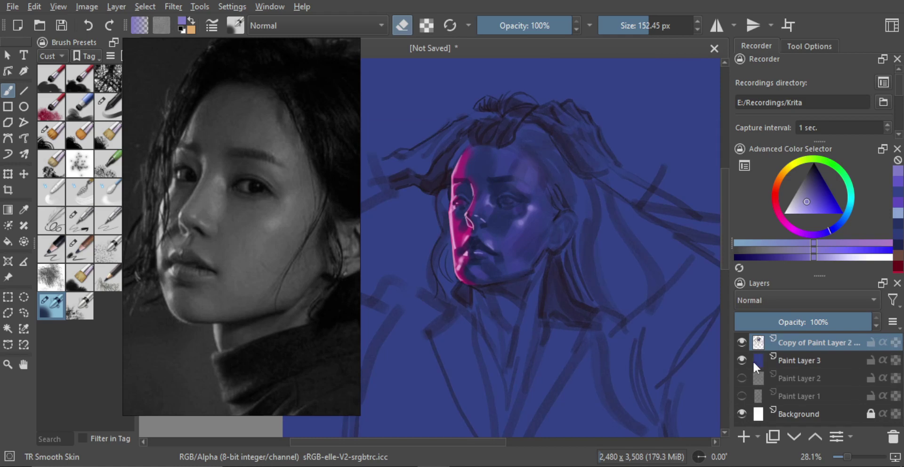
left_click(742, 342)
left_click(742, 341)
- Add a new paint layer above the merged portrait and set the painting colour to black
left_click(742, 433)
left_click(810, 164)
key("e")
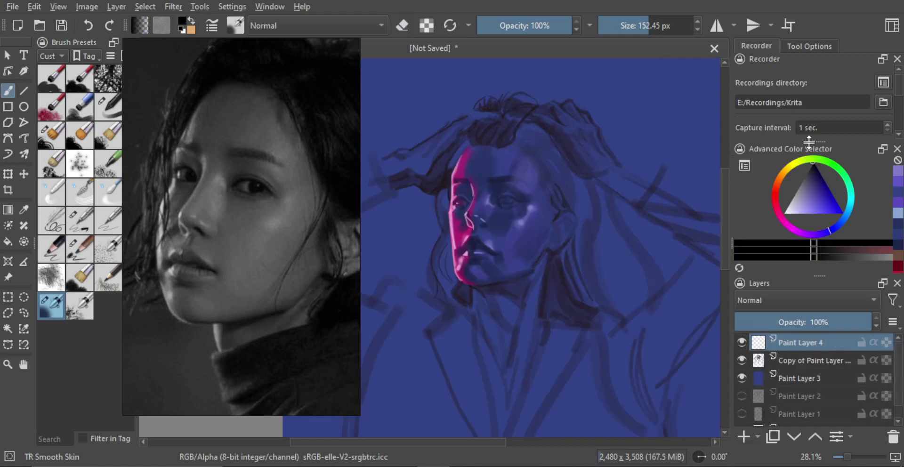
- Switch the reference to the photo of the woman with both hands in her hair and mirror it horizontally
scroll(281, 237, "down", 6)
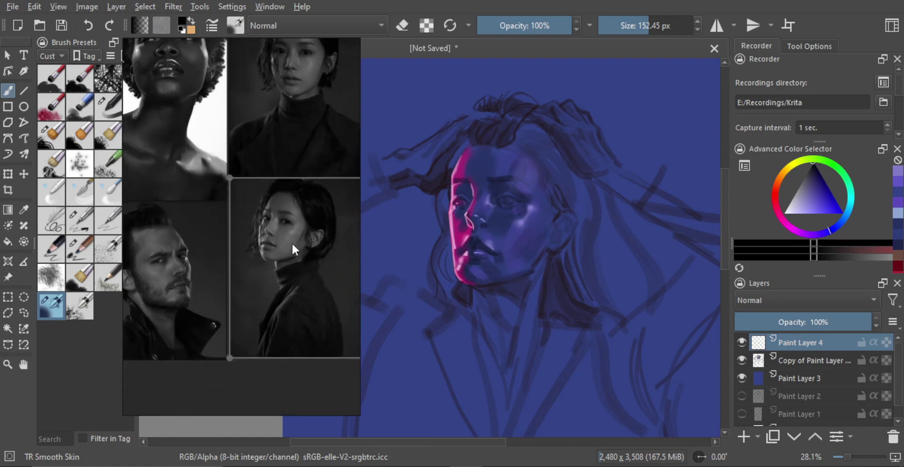
scroll(231, 245, "down", 6)
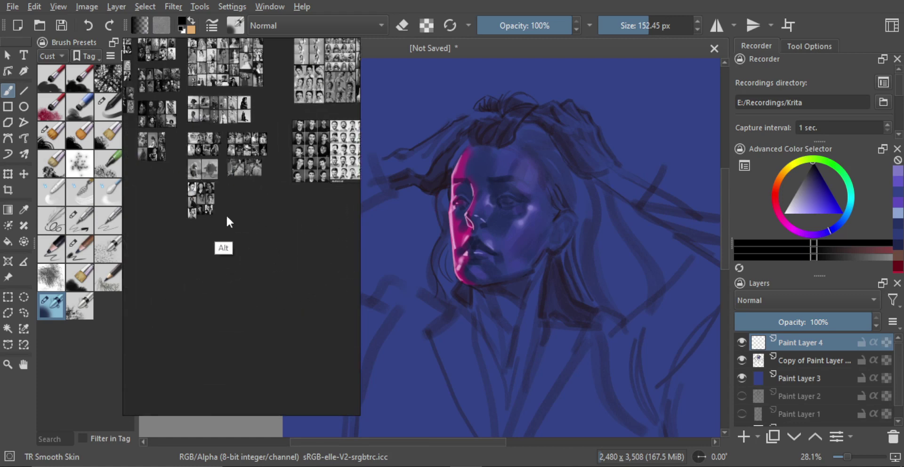
scroll(228, 212, "up", 5)
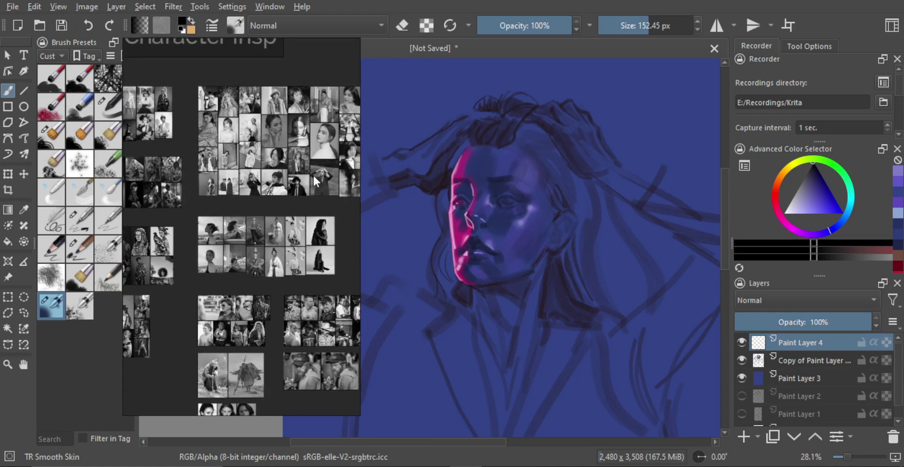
scroll(324, 178, "up", 10)
scroll(255, 203, "up", 2)
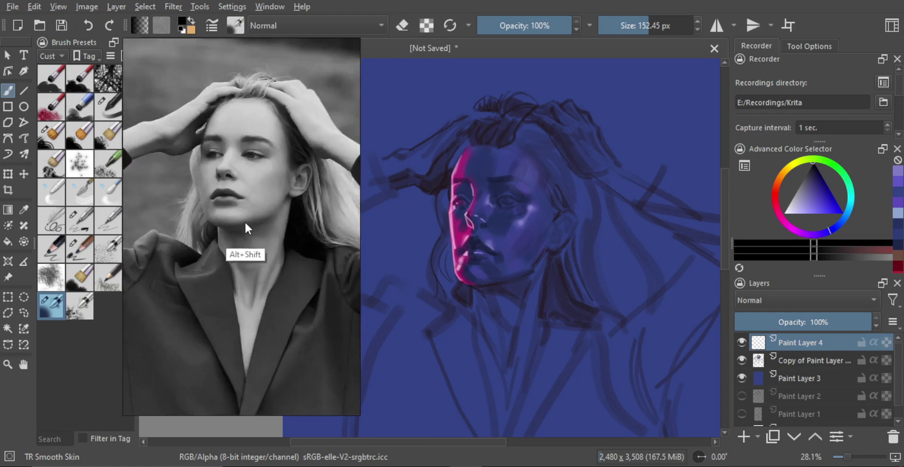
left_click_drag(246, 224, 267, 223)
left_click_drag(327, 225, 258, 235)
- Mirror the canvas view horizontally and undo the black test stroke beside the figure
mouse_move(611, 245)
left_mouse_down()
mouse_move(632, 232)
mouse_move(605, 262)
left_mouse_up()
key("m")
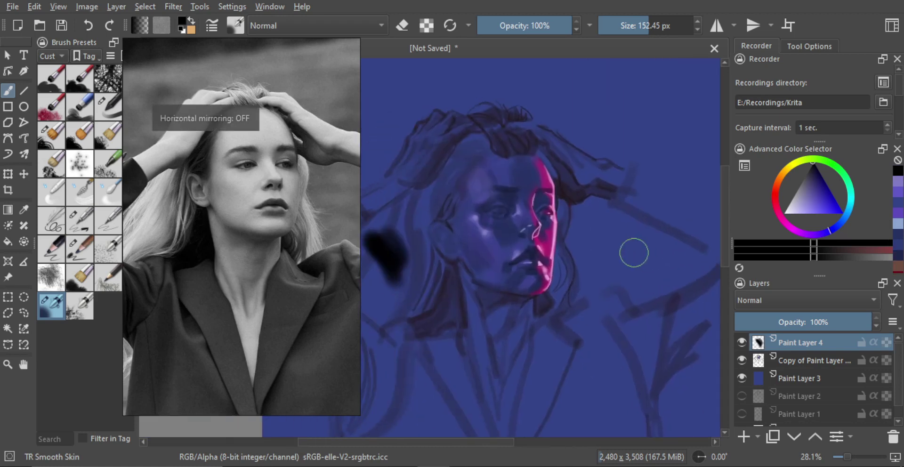
key("ctrl+z")
left_click_drag(564, 230, 588, 218)
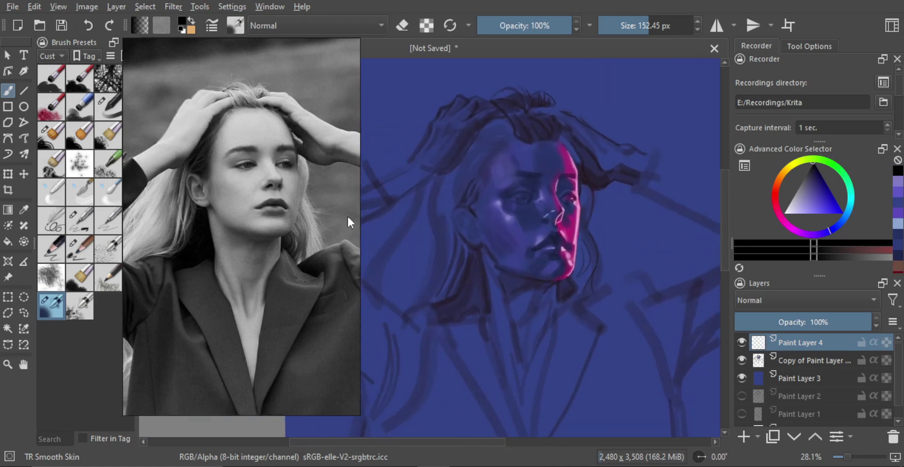
- Choose the TR Pincel Txtr2 brush, try a black stroke over the near eyebrow at about 43 px, and undo it
left_click(81, 250)
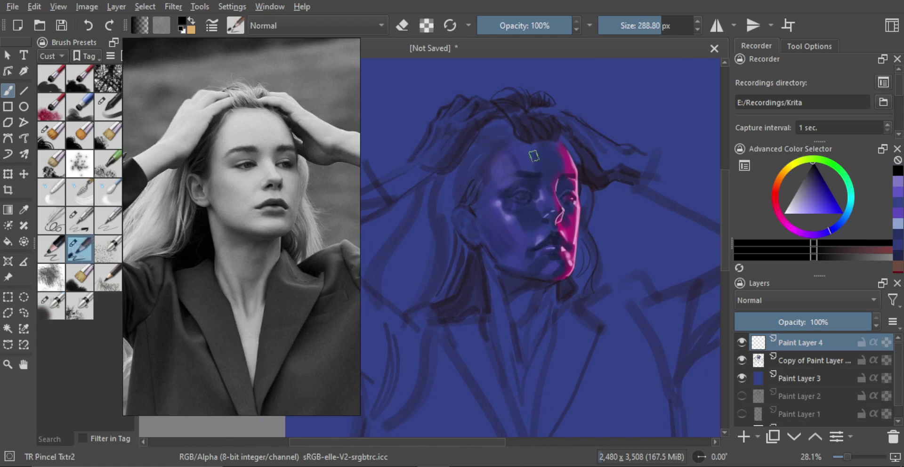
mouse_move(546, 184)
left_mouse_down()
mouse_move(585, 141)
mouse_move(587, 176)
mouse_move(507, 178)
mouse_move(516, 184)
mouse_move(543, 138)
left_mouse_up()
mouse_move(493, 183)
left_mouse_down("shift")
mouse_move(475, 169)
mouse_move(498, 142)
mouse_move(472, 163)
left_mouse_up("shift")
key("ctrl+z")
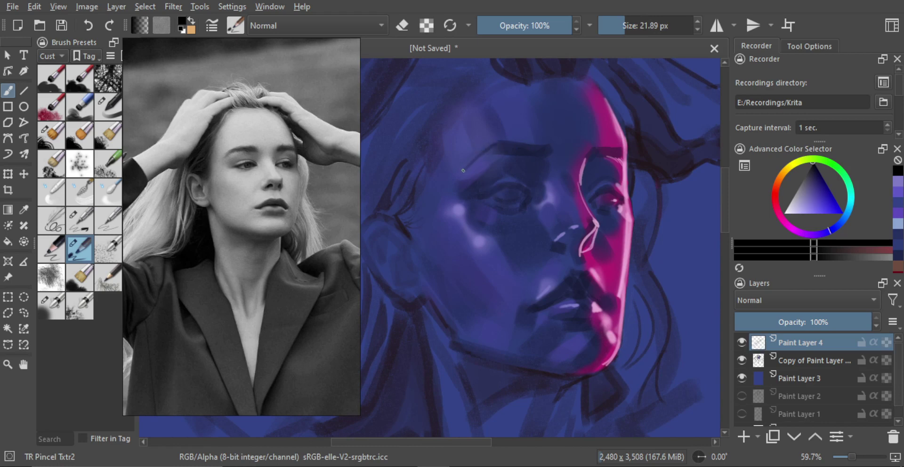
left_click_drag(508, 181, 520, 182, "shift")
mouse_move(497, 147)
left_mouse_down()
mouse_move(534, 149)
mouse_move(519, 147)
left_mouse_up()
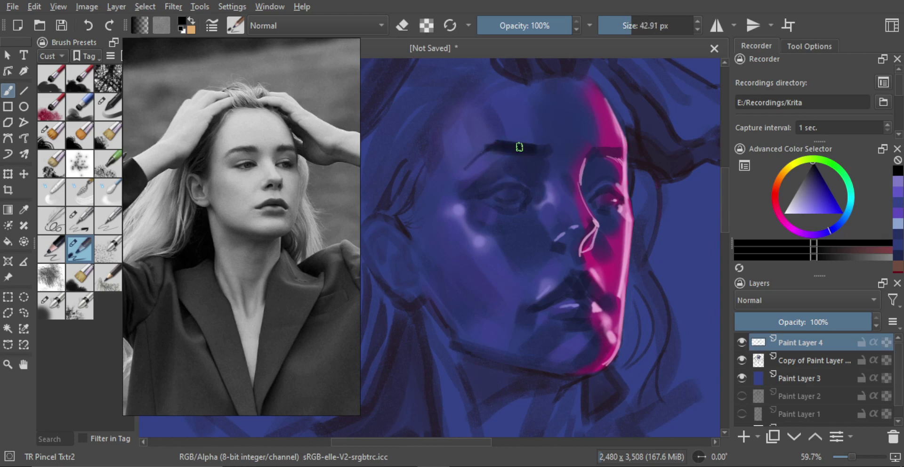
key("ctrl+z")
- Paint the near eyebrow in black with the textured brush, reducing the brush size to about 35 px
left_click_drag(514, 181, 523, 181, "shift")
left_click_drag(497, 145, 539, 149)
left_click_drag(498, 146, 531, 150)
left_click_drag(560, 189, 549, 189, "shift")
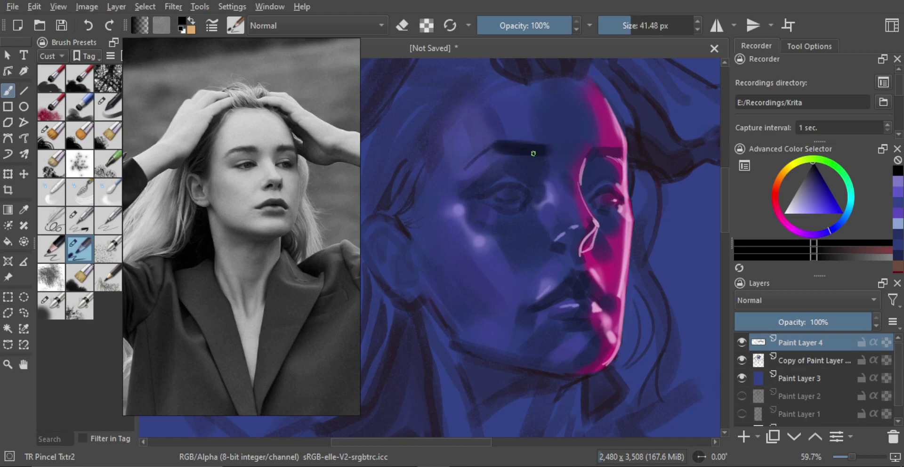
left_click_drag(533, 154, 529, 155, "shift")
left_click_drag(578, 172, 599, 136, "ctrl")
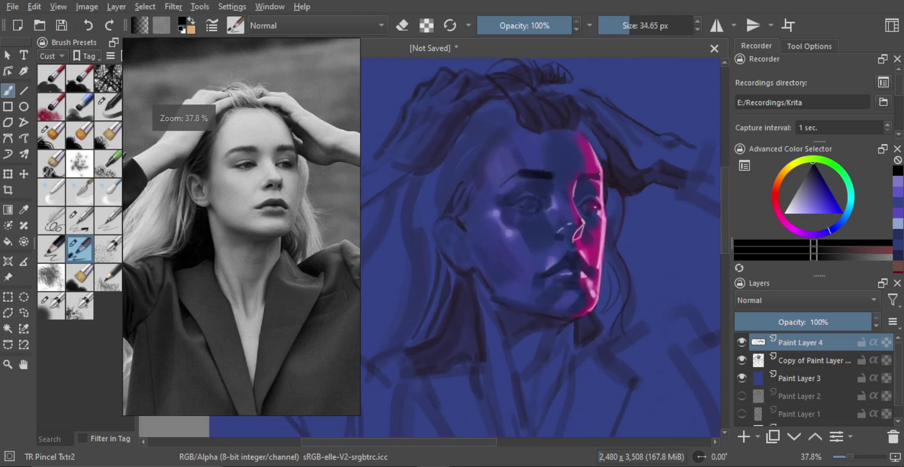
- Recolour the near eyebrow dark navy with the Gradient tool while Paint Layer 4's transparency is locked, then unlock it
left_click_drag(815, 170, 812, 168)
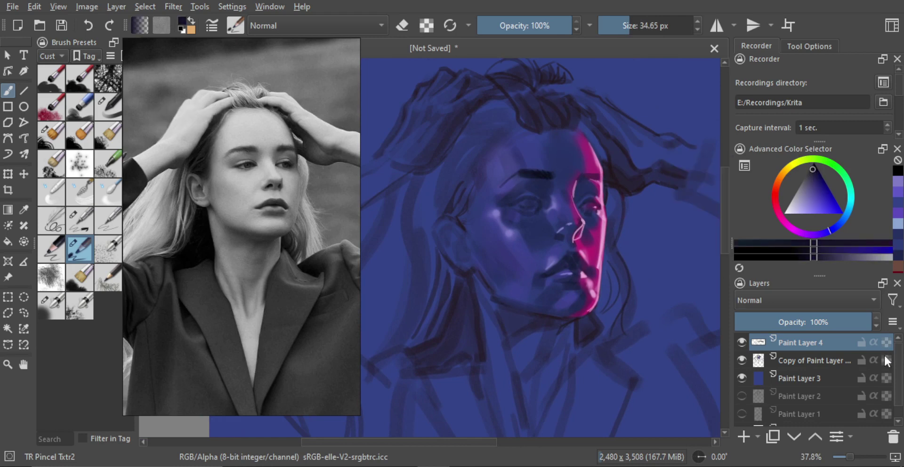
key("g")
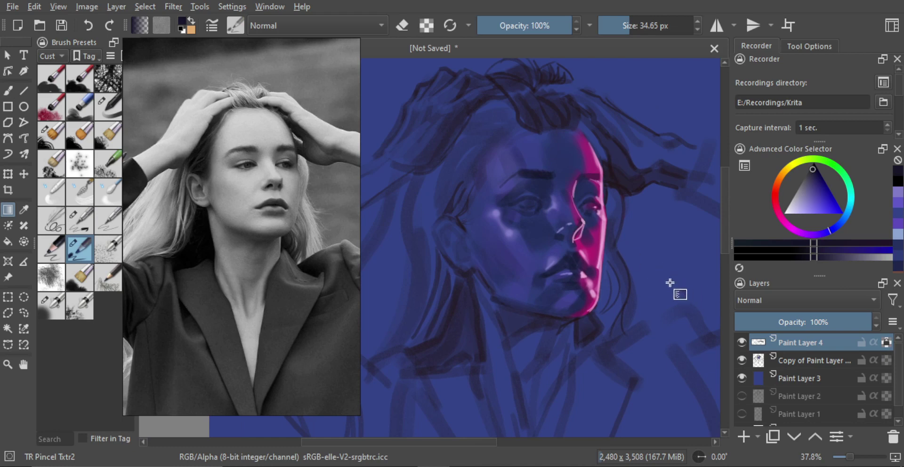
key("b")
scroll(563, 215, "up", 1)
left_click_drag(564, 216, 583, 217)
left_click_drag(583, 217, 589, 197)
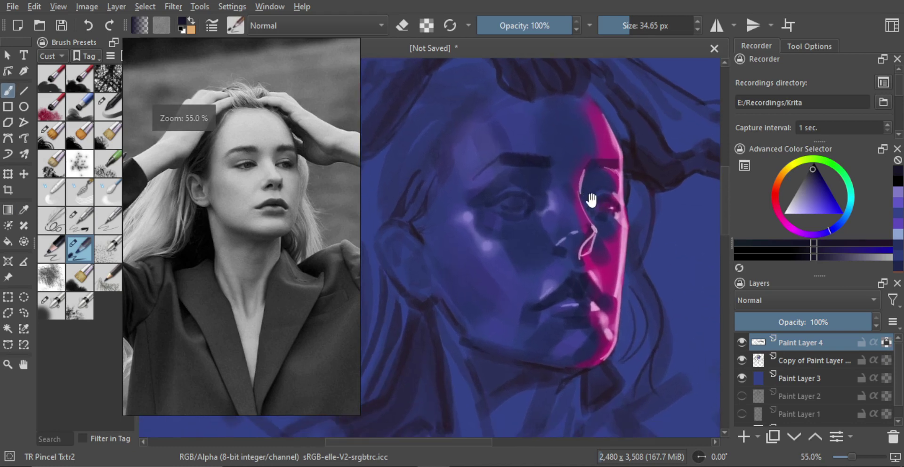
left_click(885, 342)
- Build up the near eyebrow with hair-like strokes in a slightly lighter dark navy
left_click(814, 172)
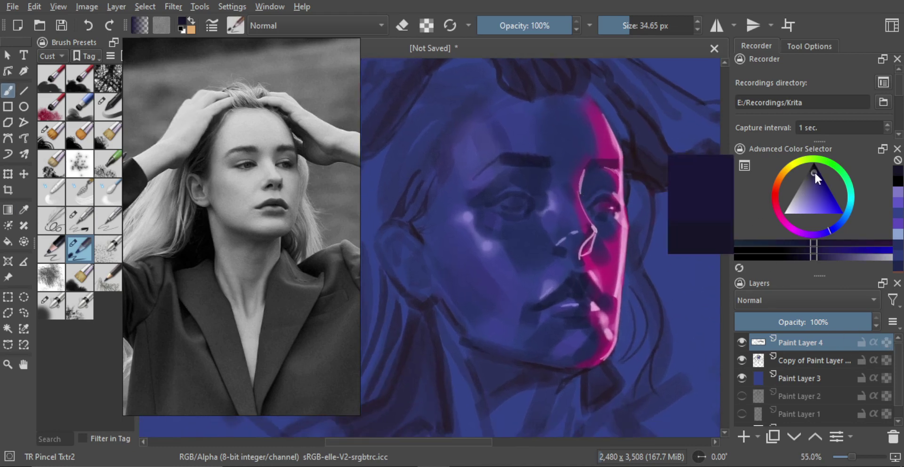
key("ctrl+z")
left_click_drag(500, 139, 539, 136)
left_click_drag(539, 136, 541, 112)
left_click_drag(530, 137, 474, 156)
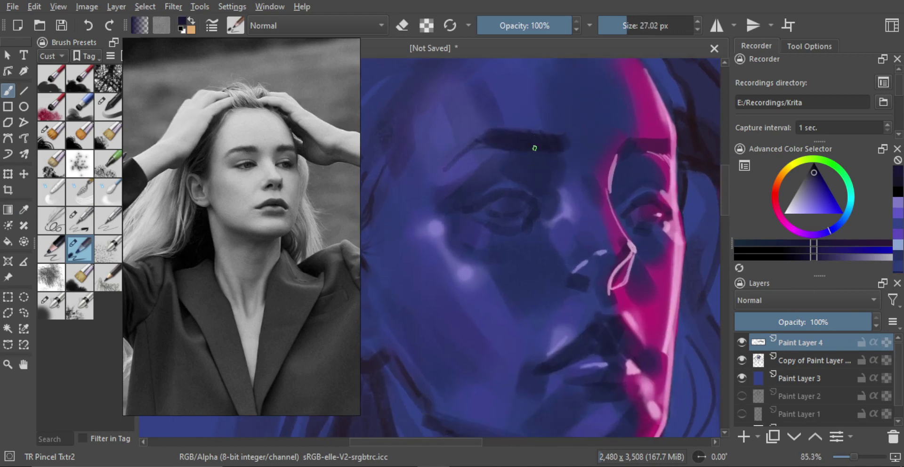
left_click_drag(634, 137, 495, 124)
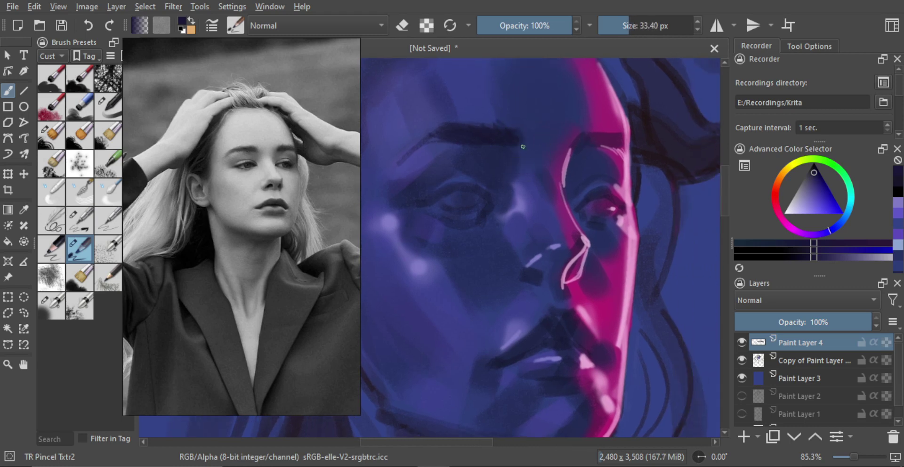
- Trim the edges of the near eyebrow with the eraser at about 21 px, then return to painting at about 13 px
key("e")
key("[")
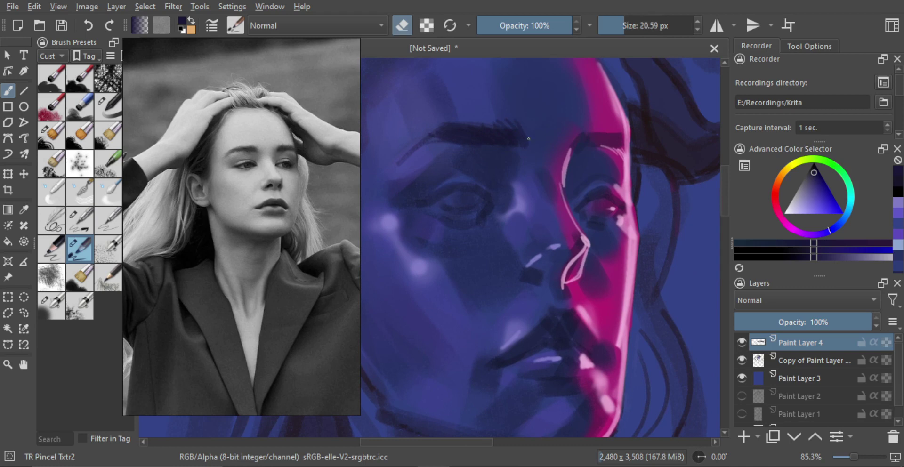
mouse_move(579, 143)
left_mouse_down()
mouse_move(551, 169)
mouse_move(533, 159)
left_mouse_up()
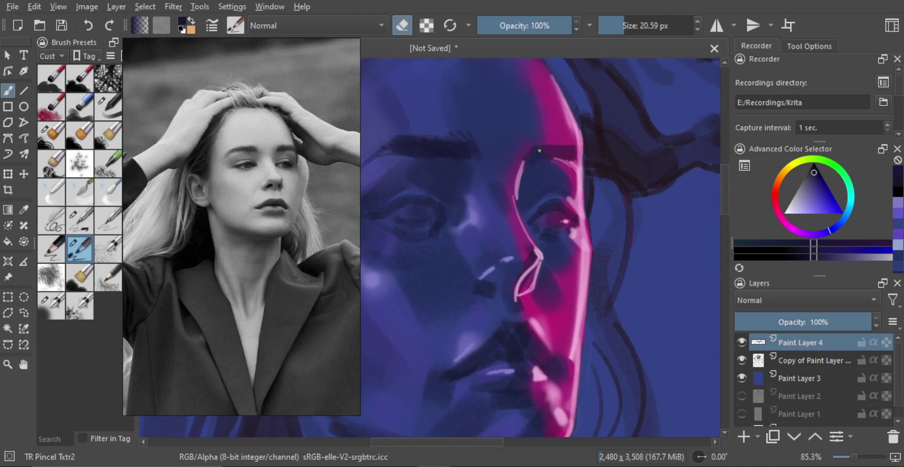
key("[")
key("e")
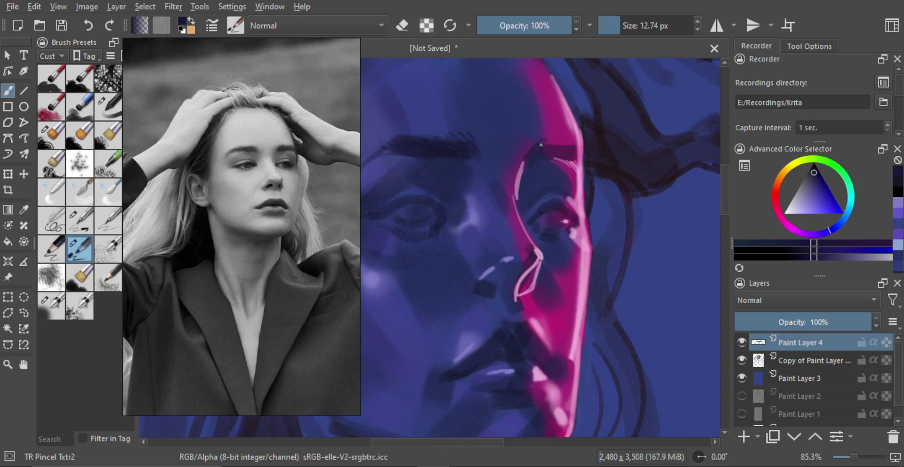
- Undo the last stroke and draw the far eyebrow with fine dark navy hair strokes
key("ctrl+z")
mouse_move(581, 158)
left_mouse_down()
mouse_move(521, 238)
mouse_move(589, 160)
mouse_move(559, 150)
left_mouse_up()
left_click_drag(507, 183, 522, 173)
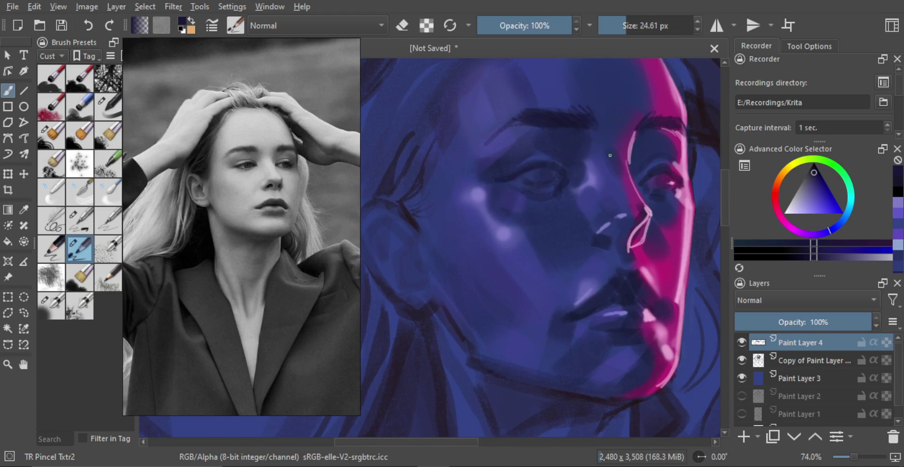
- Recolour the eyebrow strokes black with the Gradient tool while Paint Layer 4's transparency is locked, then unlock it
left_click(814, 164)
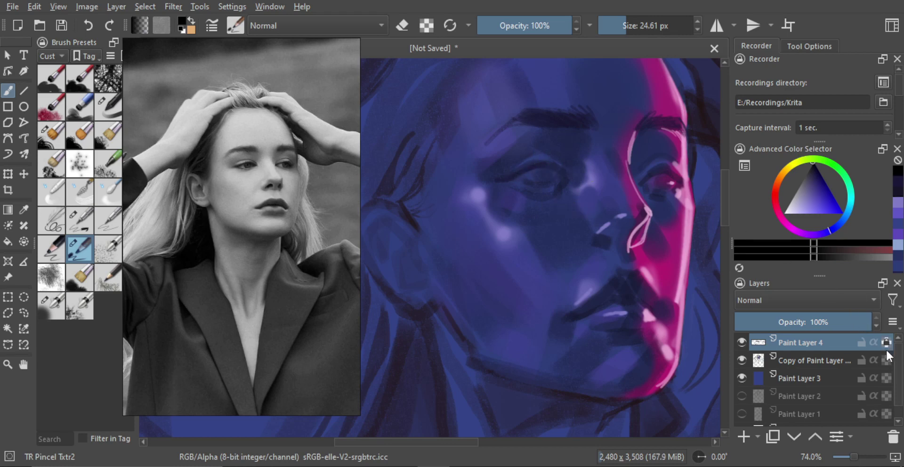
key("g")
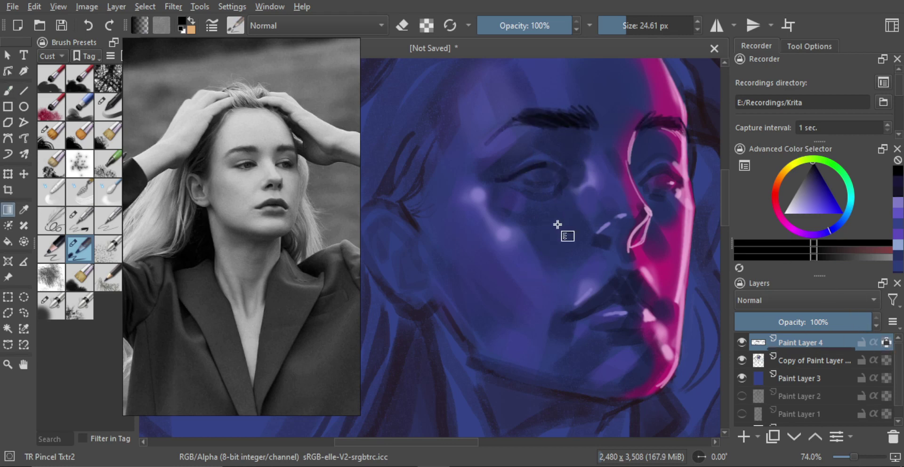
key("b")
left_click_drag(570, 173, 552, 185)
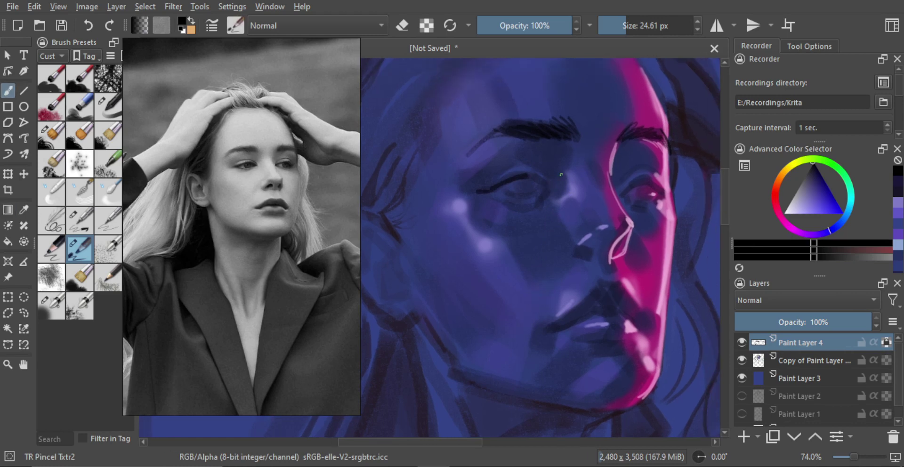
left_click(885, 343)
- Draw the near eye's lash line and lid edges in black with the textured brush at about 17 px
left_click_drag(513, 183, 526, 179)
key("bracketleft")
key("bracketleft")
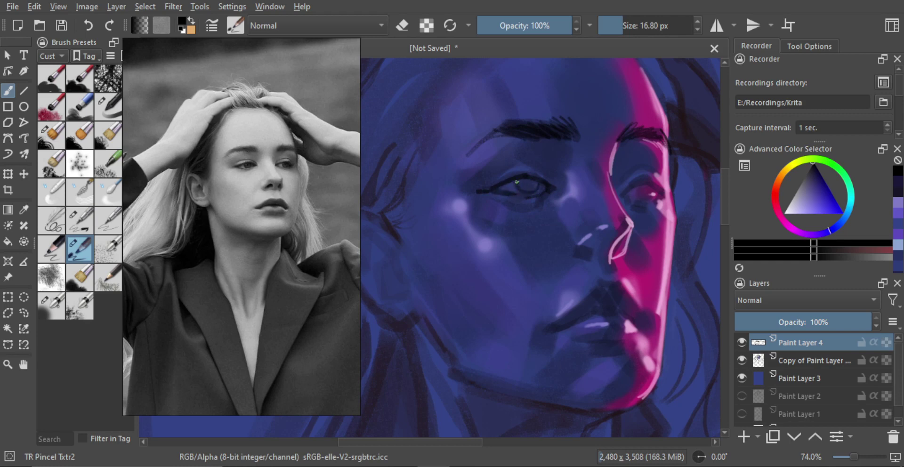
left_click_drag(564, 185, 539, 196)
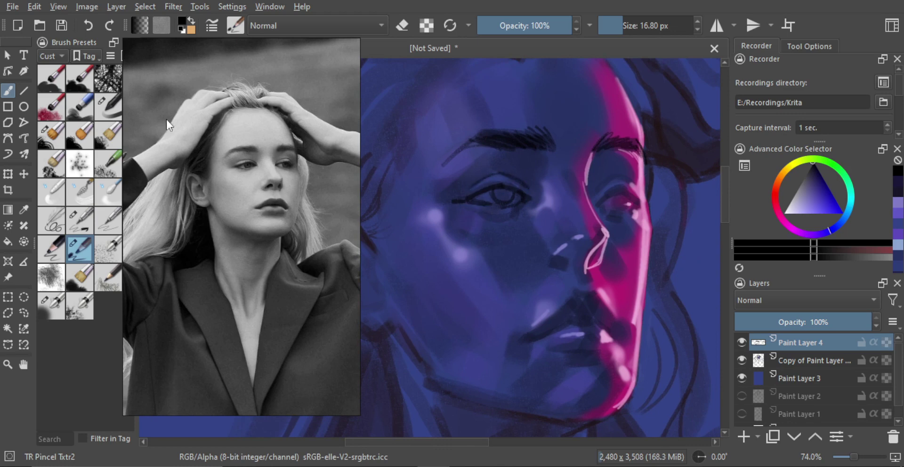
- Choose the TR Brush Skin brush and define the near eye's iris and pupil with fine black strokes
left_click(109, 107)
left_click_drag(586, 186, 556, 173)
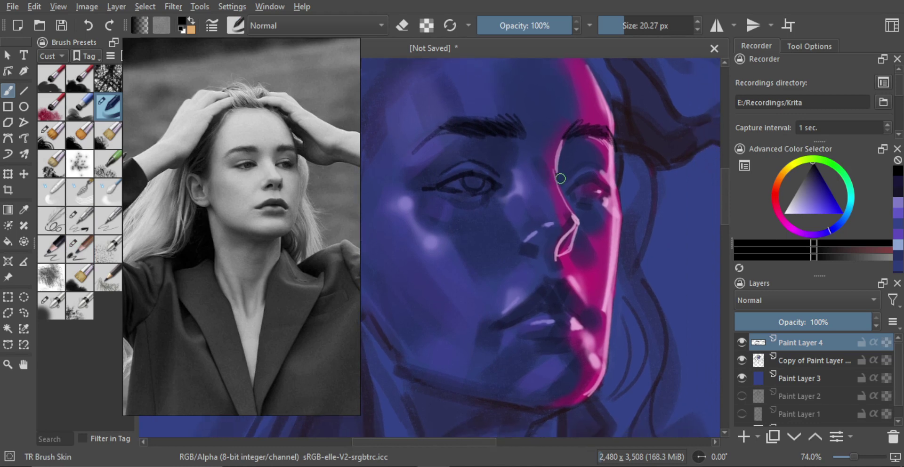
key("bracketleft")
key("bracketleft")
mouse_move(573, 181)
left_mouse_down()
mouse_move(563, 206)
mouse_move(583, 199)
left_mouse_up()
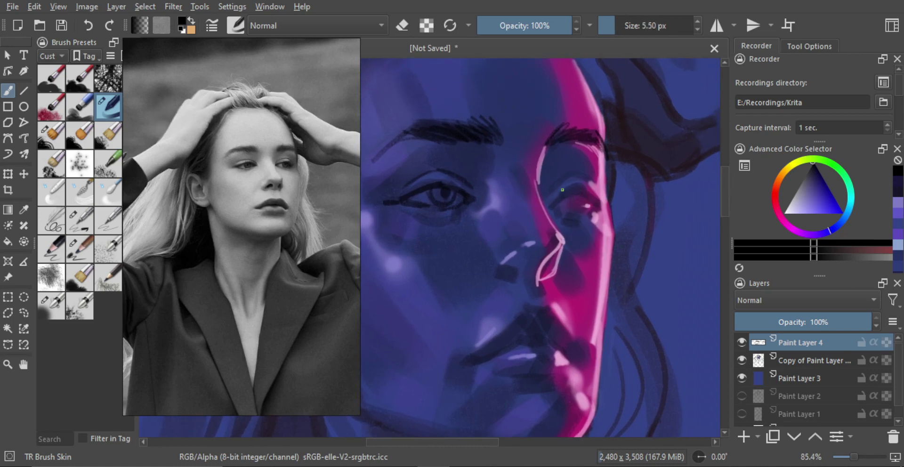
- Darken the near eye's iris and draw the far eye's lash line and iris in black, adjusting the brush size and undoing stray strokes
key("bracketright")
key("bracketright")
key("bracketright")
key("bracketright")
key("bracketright")
key("bracketright")
key("bracketleft")
key("bracketleft")
key("bracketleft")
key("bracketleft")
key("bracketleft")
key("bracketleft")
key("bracketleft")
key("bracketleft")
key("bracketleft")
key("bracketleft")
key("bracketleft")
key("shift")
key("ctrl+z")
left_click_drag(565, 199, 596, 200)
mouse_move(402, 197)
left_mouse_down()
mouse_move(458, 189)
mouse_move(429, 185)
mouse_move(470, 187)
mouse_move(448, 196)
left_mouse_up()
key("ctrl+z")
key("ctrl+z")
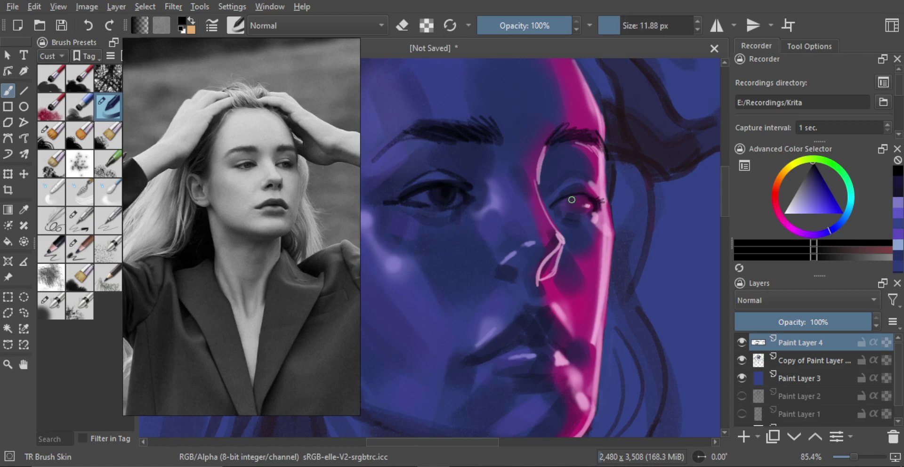
- Refine the far eye's lash line and lower lid with fine black strokes, undoing a stray stroke
mouse_move(572, 199)
left_mouse_down()
mouse_move(580, 199)
mouse_move(585, 218)
mouse_move(586, 278)
left_mouse_up()
left_click_drag(586, 210, 638, 168)
mouse_move(550, 214)
left_mouse_down()
mouse_move(527, 216)
mouse_move(617, 214)
mouse_move(549, 209)
left_mouse_up()
key("ctrl+z")
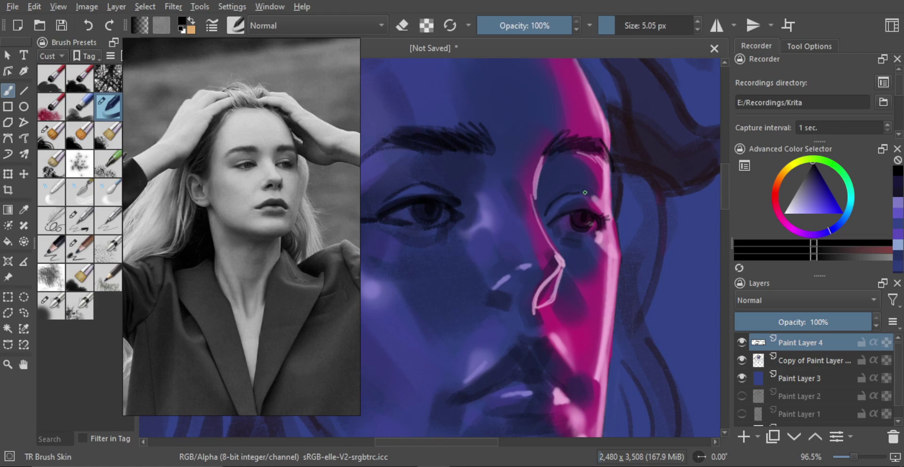
scroll(569, 200, "down", 4)
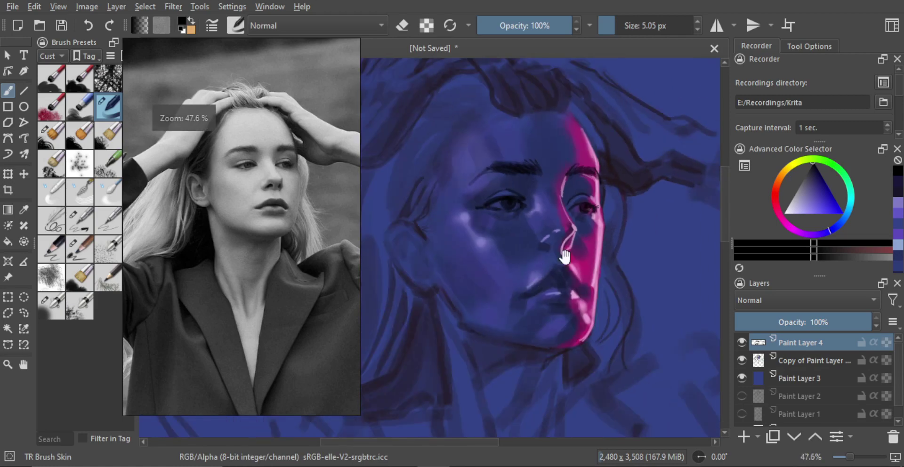
scroll(579, 212, "up", 3)
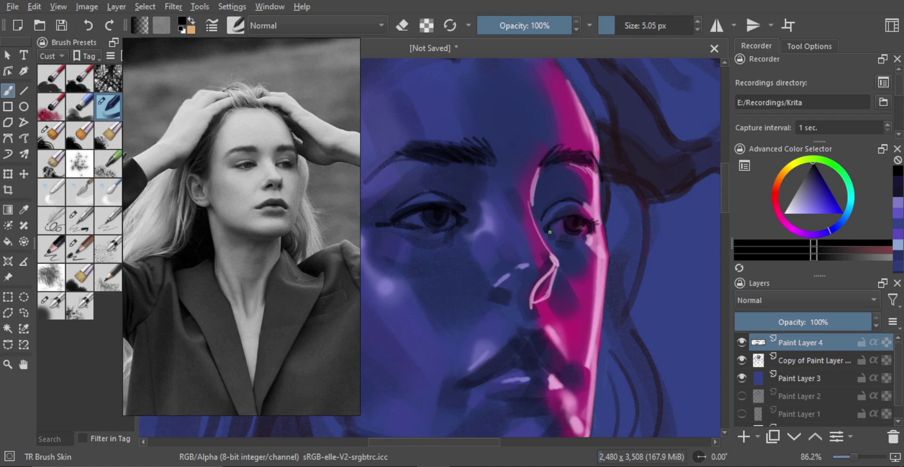
- Add black lower-lid strokes to both eyes at about 8 px, undoing one misplaced stroke
mouse_move(551, 224)
left_mouse_down()
mouse_move(570, 222)
mouse_move(545, 229)
mouse_move(578, 216)
mouse_move(553, 235)
mouse_move(575, 247)
left_mouse_up()
mouse_move(442, 232)
left_mouse_down()
mouse_move(485, 239)
mouse_move(462, 246)
left_mouse_up()
key("ctrl+z")
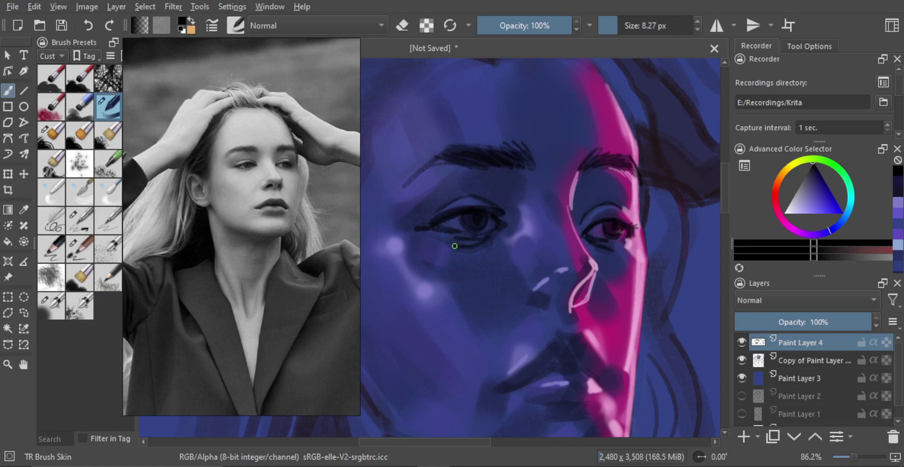
left_click_drag(455, 238, 529, 241)
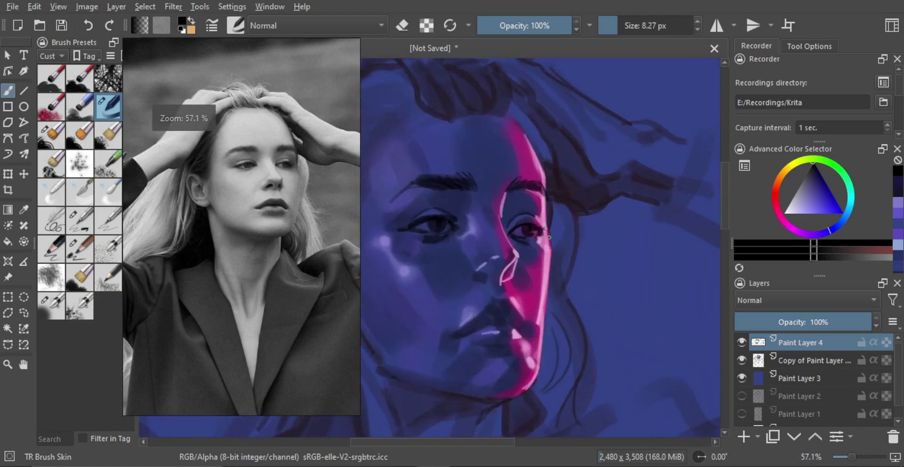
- Mirror the canvas view to check the face and undo the last eye stroke
key("m")
scroll(297, 259, "up", 3)
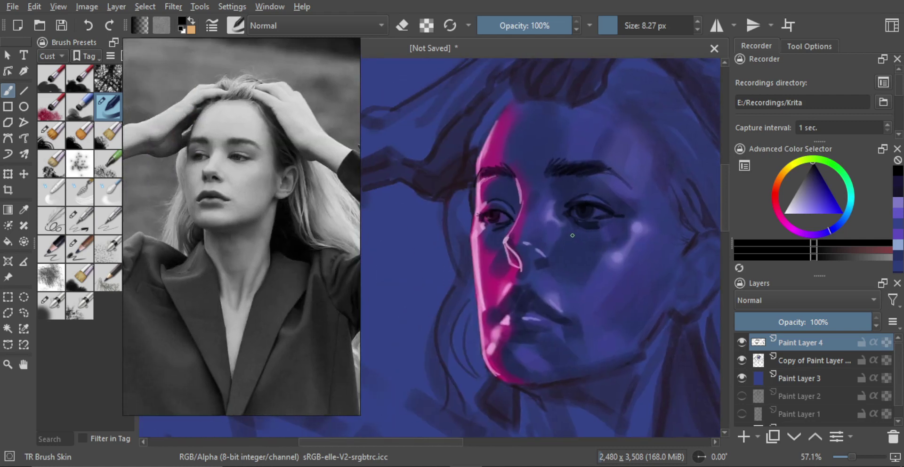
key("ctrl+z")
mouse_move(562, 264)
left_mouse_down()
mouse_move(587, 226)
mouse_move(577, 219)
left_mouse_up()
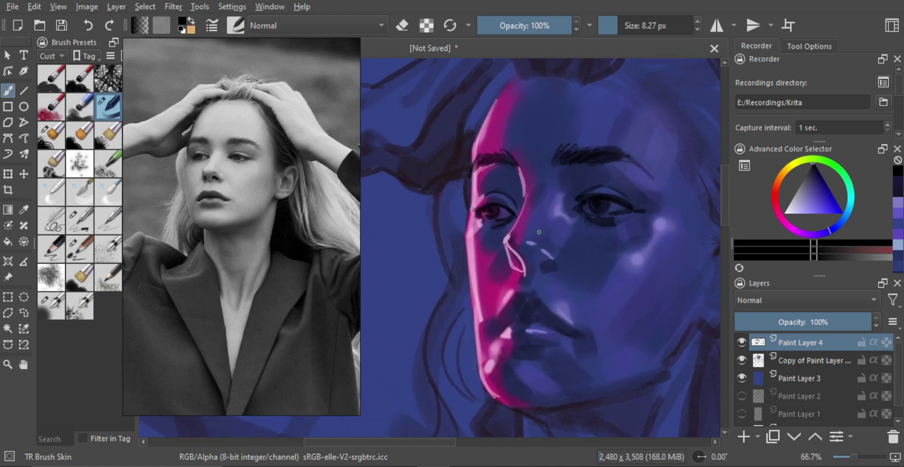
- Erase the black linework of both eyes on Paint Layer 4 with an eraser of about 48 px
key("e")
left_click_drag(484, 209, 503, 209)
mouse_move(505, 206)
left_mouse_down()
mouse_move(471, 220)
mouse_move(489, 216)
mouse_move(503, 228)
mouse_move(474, 224)
mouse_move(502, 192)
left_mouse_up()
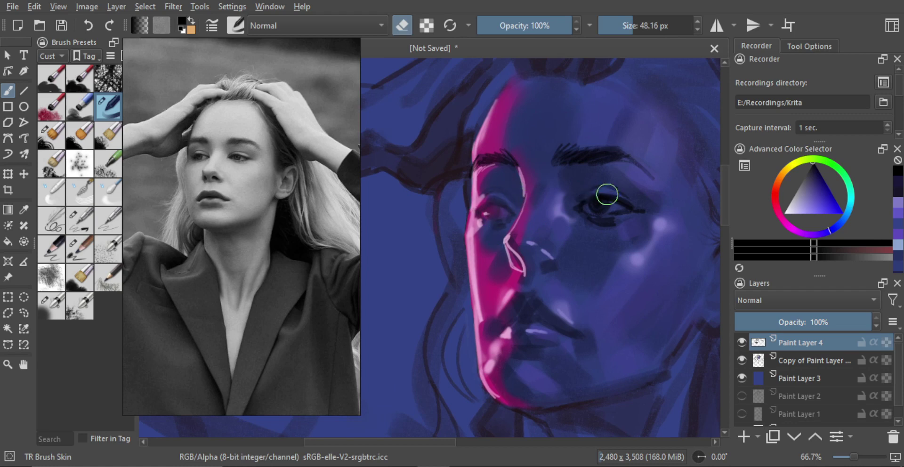
mouse_move(605, 194)
left_mouse_down()
mouse_move(562, 237)
mouse_move(644, 203)
mouse_move(634, 215)
mouse_move(586, 195)
mouse_move(612, 208)
mouse_move(568, 239)
mouse_move(659, 218)
mouse_move(587, 228)
mouse_move(658, 202)
mouse_move(583, 222)
mouse_move(602, 204)
mouse_move(565, 224)
left_mouse_up()
key("e")
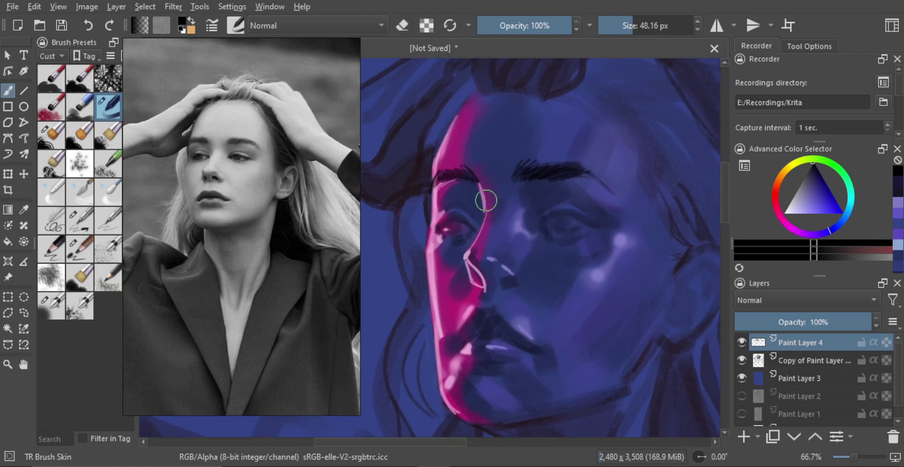
- Redraw the far eye's lash line, lower lid and iris in black at about 5.5 px, undoing a stray stroke
mouse_move(484, 202)
left_mouse_down()
mouse_move(506, 203)
mouse_move(485, 207)
mouse_move(496, 196)
mouse_move(489, 195)
mouse_move(460, 203)
mouse_move(465, 212)
mouse_move(498, 201)
mouse_move(457, 208)
mouse_move(497, 204)
left_mouse_up()
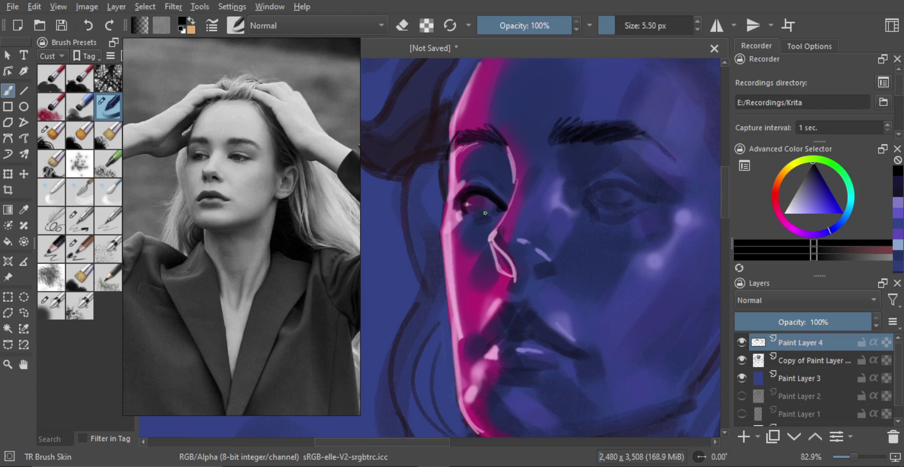
left_click_drag(472, 213, 486, 215)
key("ctrl+z")
mouse_move(468, 202)
left_mouse_down()
mouse_move(472, 210)
mouse_move(484, 199)
left_mouse_up()
left_click_drag(570, 181, 550, 176)
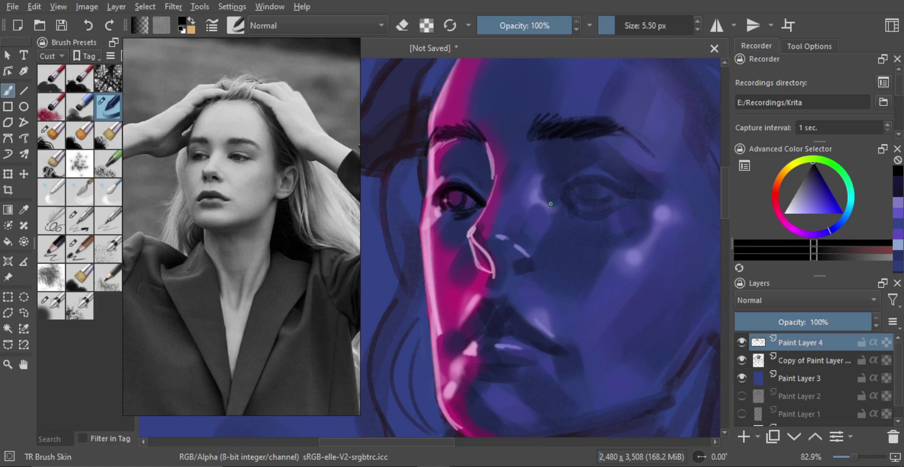
- Redraw the near eye's upper lash line and inner corner in black, undoing misplaced strokes
key("l")
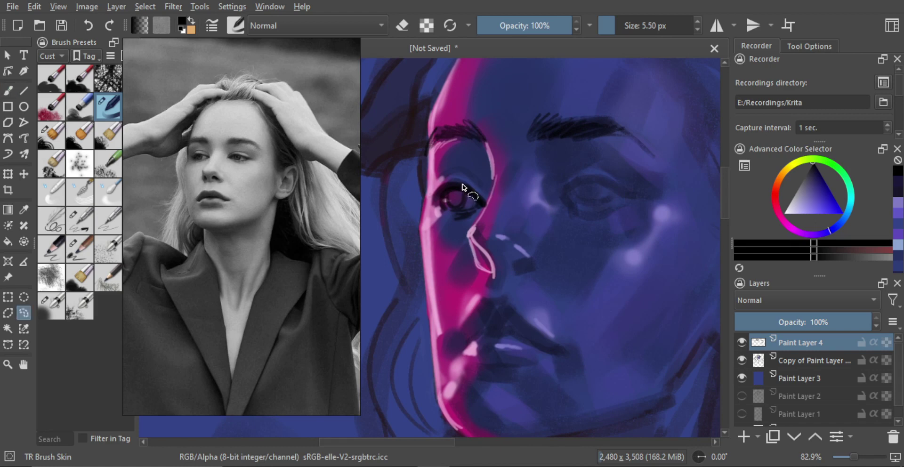
key("b")
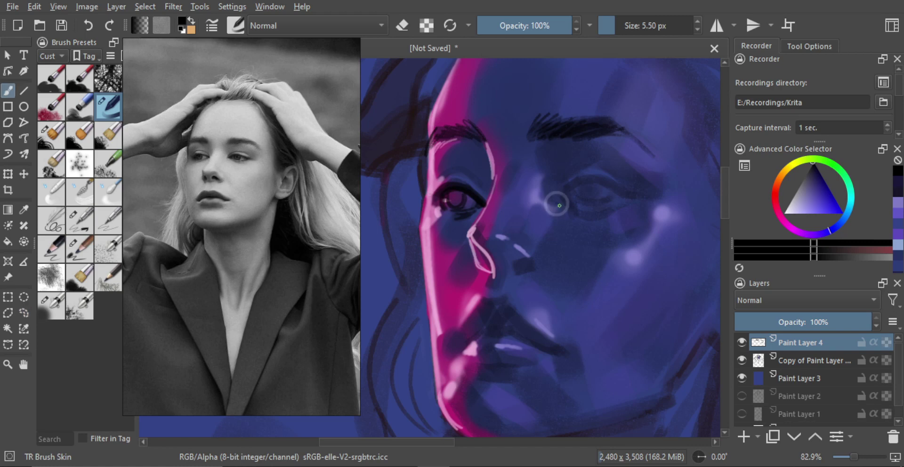
mouse_move(605, 185)
left_mouse_down()
mouse_move(627, 199)
mouse_move(572, 191)
mouse_move(625, 197)
mouse_move(569, 199)
left_mouse_up()
key("ctrl+z")
key("ctrl+z")
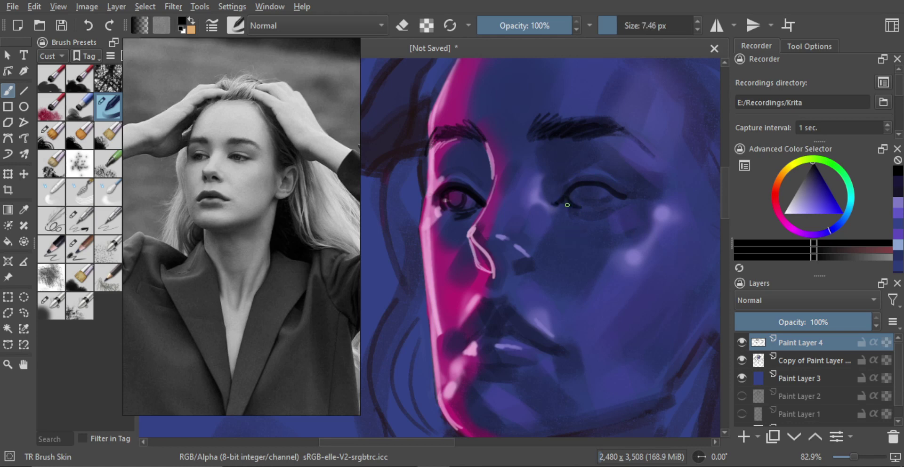
- Draw the near eye's lower lid and close its outline in black, undoing strokes that miss the shape
left_click_drag(607, 200, 577, 206)
key("ctrl+z")
left_click_drag(604, 190, 611, 194)
mouse_move(611, 193)
left_mouse_down()
mouse_move(619, 197)
mouse_move(566, 200)
mouse_move(565, 185)
mouse_move(558, 200)
mouse_move(589, 187)
mouse_move(613, 199)
mouse_move(589, 206)
mouse_move(600, 205)
left_mouse_up()
key("ctrl+z")
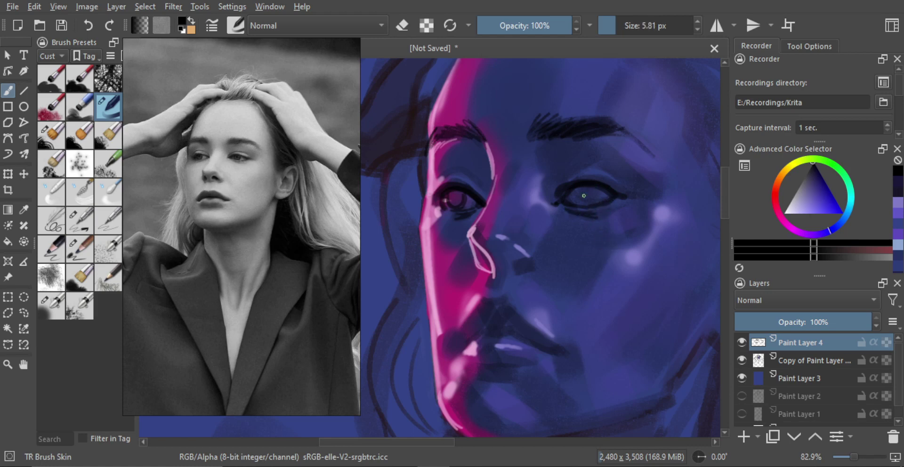
- Darken the far eye's iris and strengthen the near eye's lash line, cleaning up the edges with a small eraser
left_click_drag(572, 197, 605, 192)
mouse_move(448, 194)
left_mouse_down()
mouse_move(468, 193)
mouse_move(456, 198)
mouse_move(504, 254)
left_mouse_up()
mouse_move(549, 210)
left_mouse_down()
mouse_move(554, 182)
mouse_move(534, 210)
mouse_move(572, 200)
left_mouse_up()
key("e")
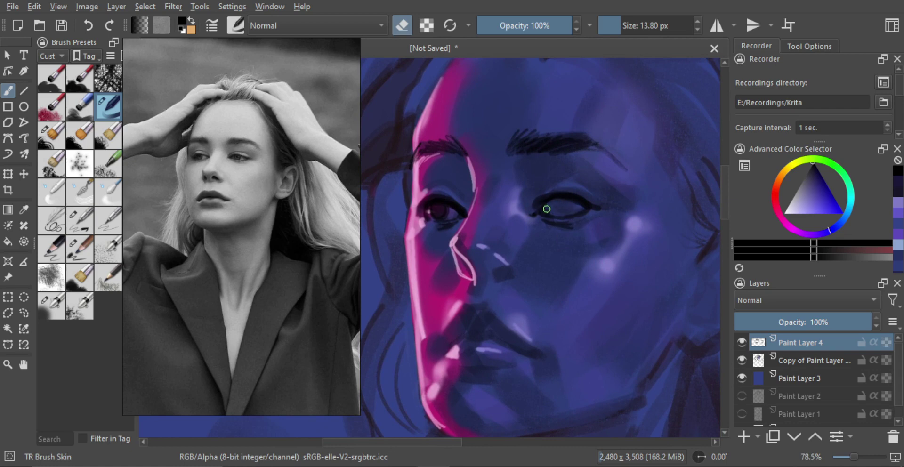
key("bracketleft")
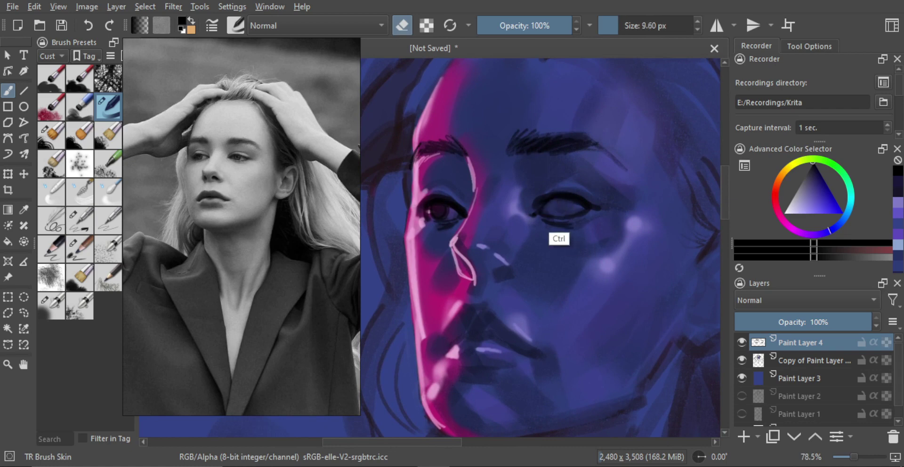
key("bracketleft")
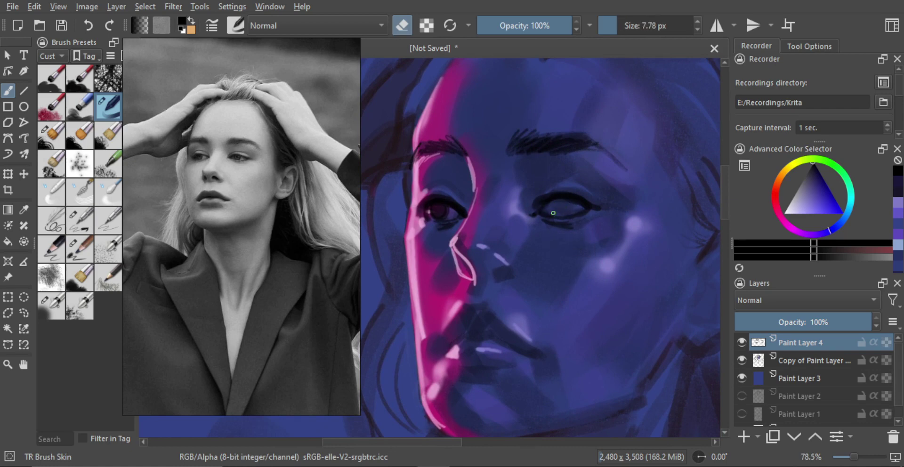
key("e")
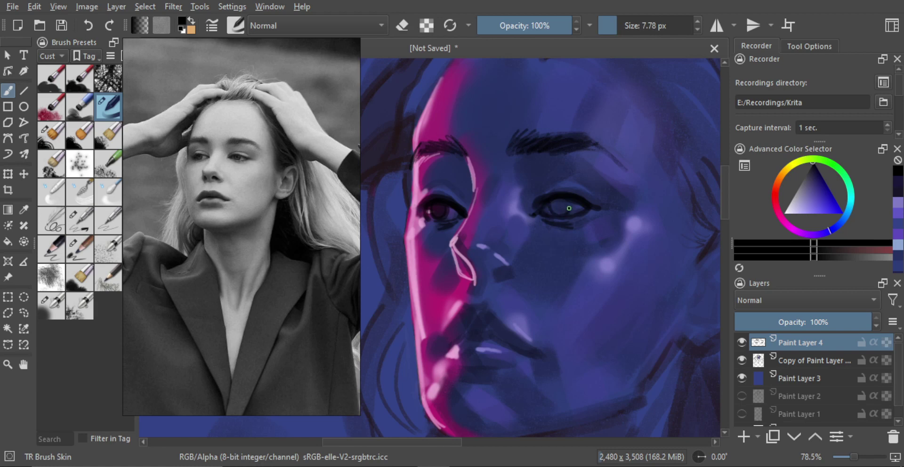
- Draw the near eye's iris and pupil in black, adjusting the brush size for the shading
left_click_drag(570, 210, 558, 206)
key("bracketleft")
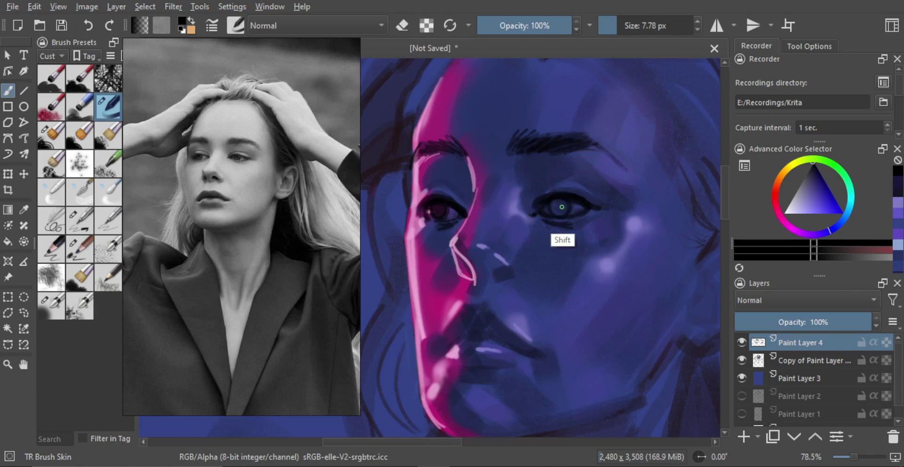
key("bracketright")
key("bracketright")
key("bracketright")
key("bracketright")
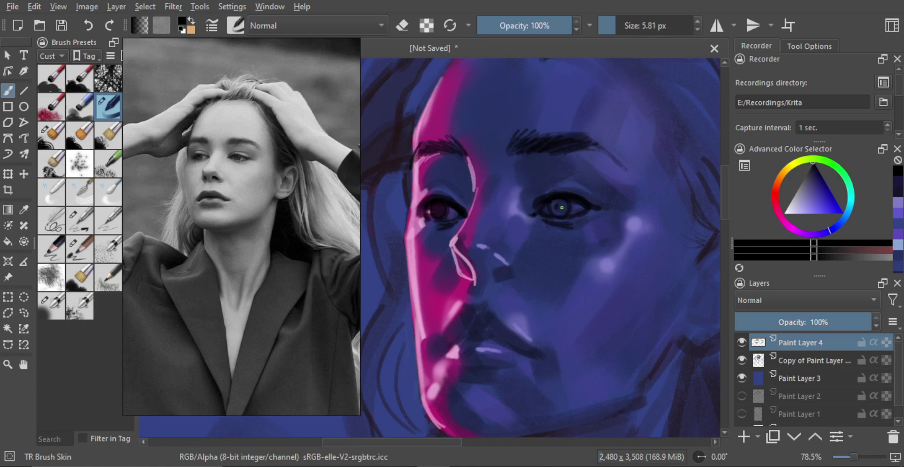
scroll(560, 208, "down", 3)
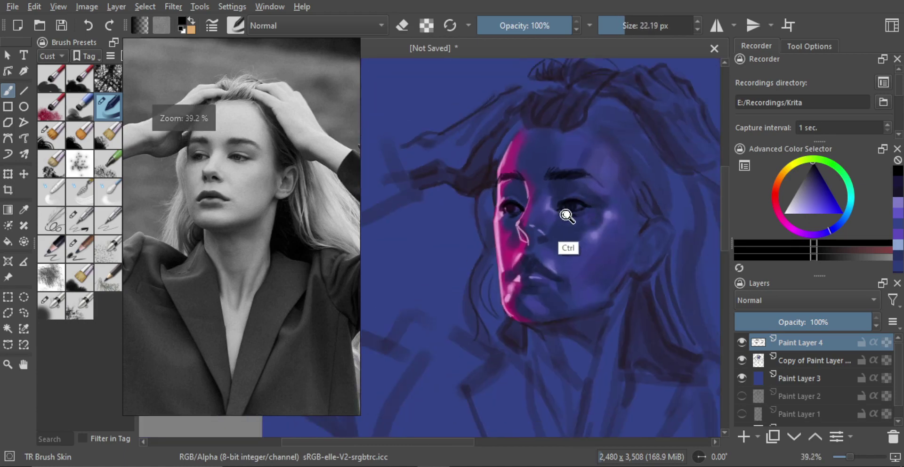
- Draw the inner edge of the far nose wing in black at about 4 px, undoing a stray stroke
key("e")
scroll(551, 231, "up", 3)
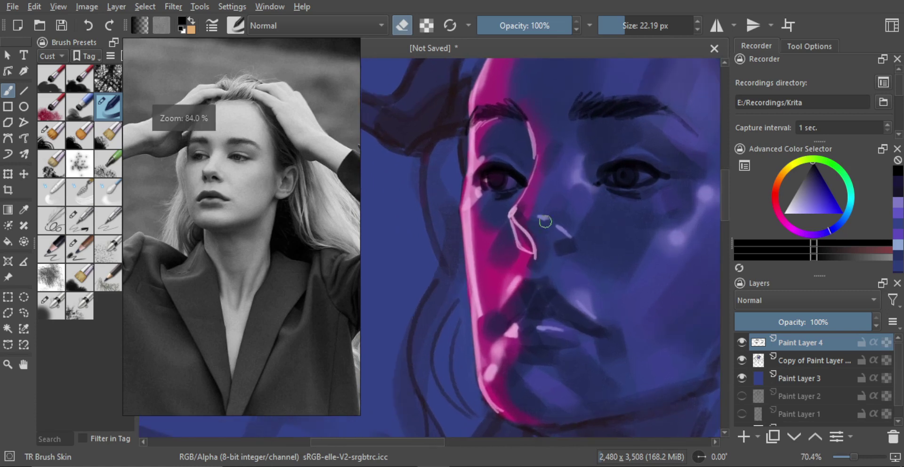
key("bracketleft")
key("bracketleft")
key("bracketleft")
key("bracketleft")
key("bracketleft")
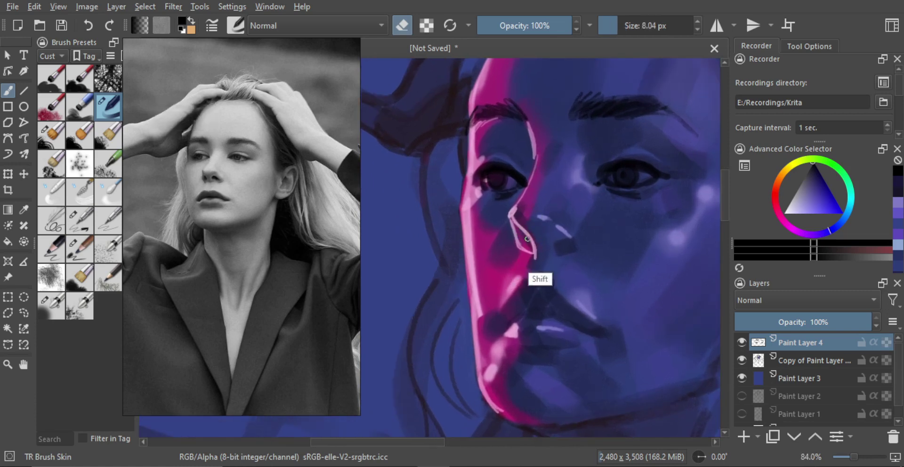
key("e")
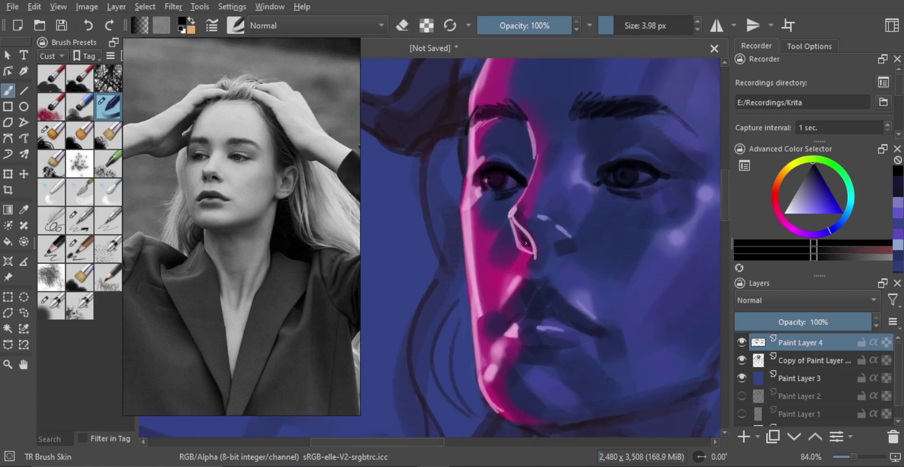
mouse_move(526, 242)
left_mouse_down("shift")
mouse_move(532, 227)
mouse_move(540, 261)
mouse_move(527, 229)
left_mouse_up("shift")
key("ctrl+z")
- Define the near nostril and the base of the nose with black strokes at about 7 px
key("bracketleft")
mouse_move(539, 254)
left_mouse_down("shift")
mouse_move(555, 253)
mouse_move(551, 243)
left_mouse_up("shift")
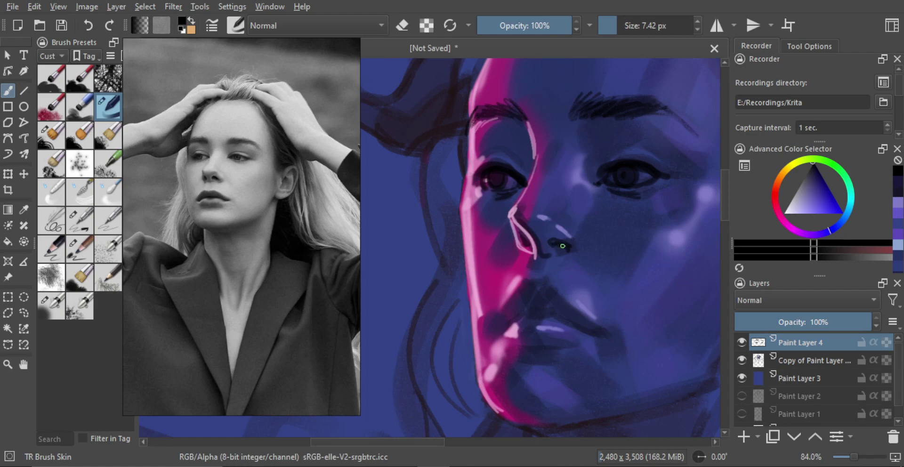
left_click_drag(572, 247, 583, 294, "shift")
left_click_drag(582, 264, 601, 247, "ctrl")
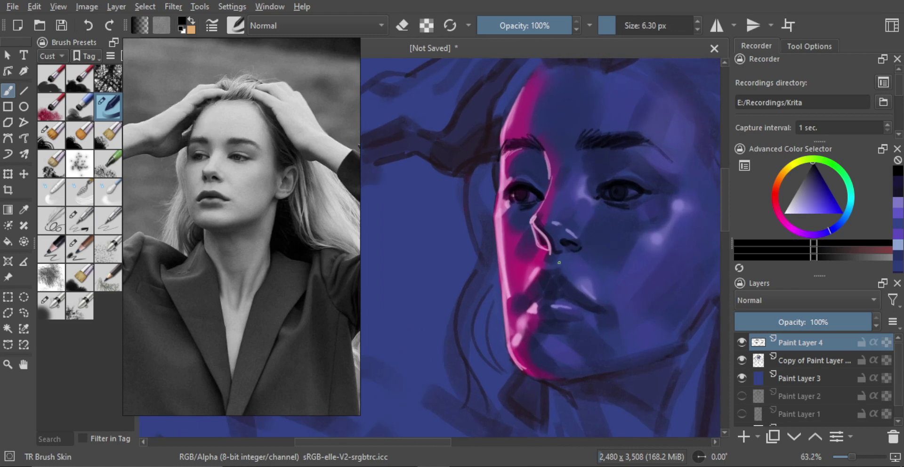
left_click_drag(566, 270, 536, 267)
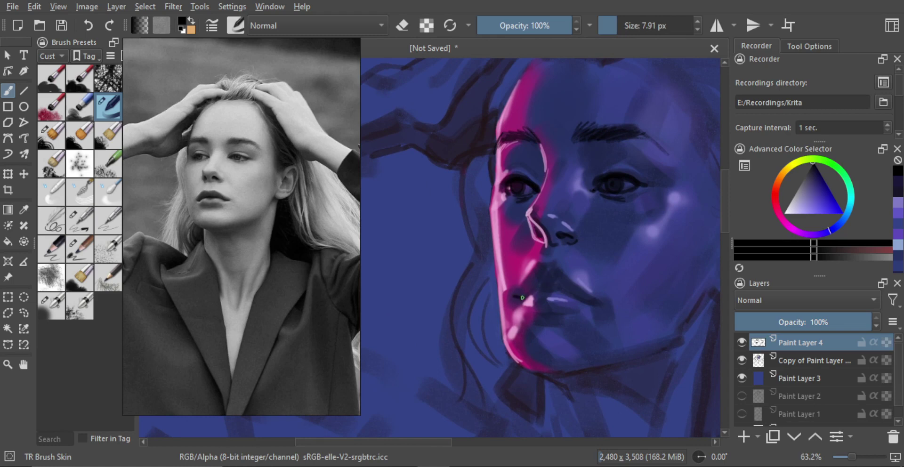
- Draw the parting line of the lips from the far corner in black at about 4.5 px, undoing misplaced strokes
mouse_move(521, 297)
left_mouse_down("shift")
mouse_move(536, 299)
mouse_move(528, 295)
left_mouse_up("shift")
key("ctrl+z")
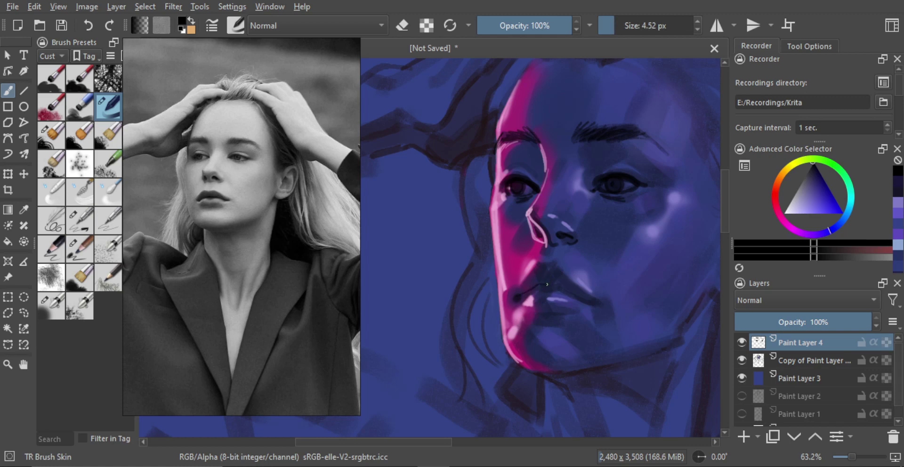
mouse_move(542, 289)
left_mouse_down("shift")
mouse_move(593, 300)
mouse_move(595, 363)
left_mouse_up("shift")
key("ctrl+z")
mouse_move(596, 325)
left_mouse_down("ctrl")
mouse_move(621, 277)
mouse_move(605, 298)
left_mouse_up("ctrl")
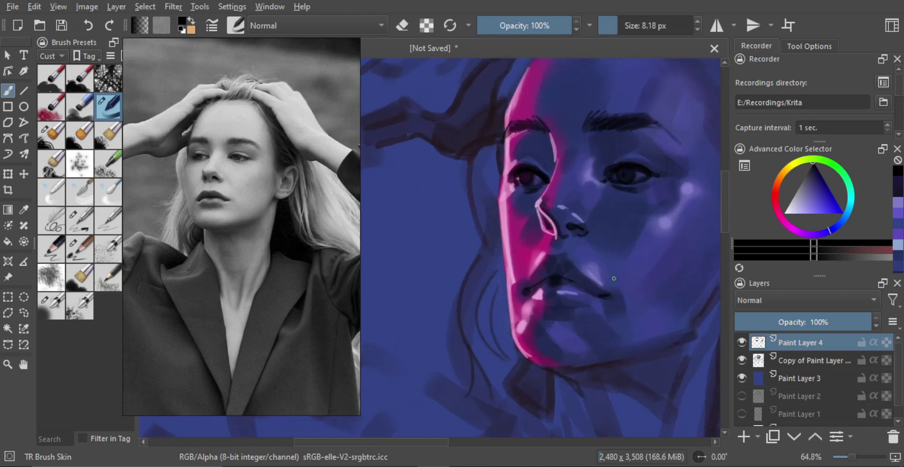
- Darken the near mouth corner and the shadow under the lower lip in black at about 8 px
left_click_drag(613, 297, 596, 297, "shift")
key("ctrl+z")
mouse_move(527, 289)
left_mouse_down()
mouse_move(548, 279)
mouse_move(596, 295)
mouse_move(569, 362)
mouse_move(555, 269)
mouse_move(548, 273)
mouse_move(563, 262)
mouse_move(547, 284)
mouse_move(497, 281)
mouse_move(485, 274)
mouse_move(491, 267)
mouse_move(504, 280)
mouse_move(526, 281)
mouse_move(489, 285)
mouse_move(522, 288)
mouse_move(482, 297)
mouse_move(541, 295)
mouse_move(532, 295)
mouse_move(537, 359)
left_mouse_up()
key("ctrl+z")
key("e")
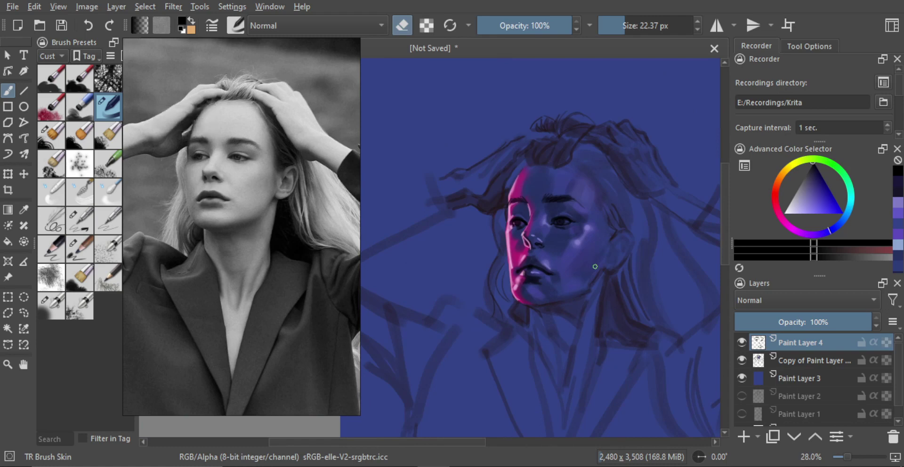
scroll(535, 234, "up", 2)
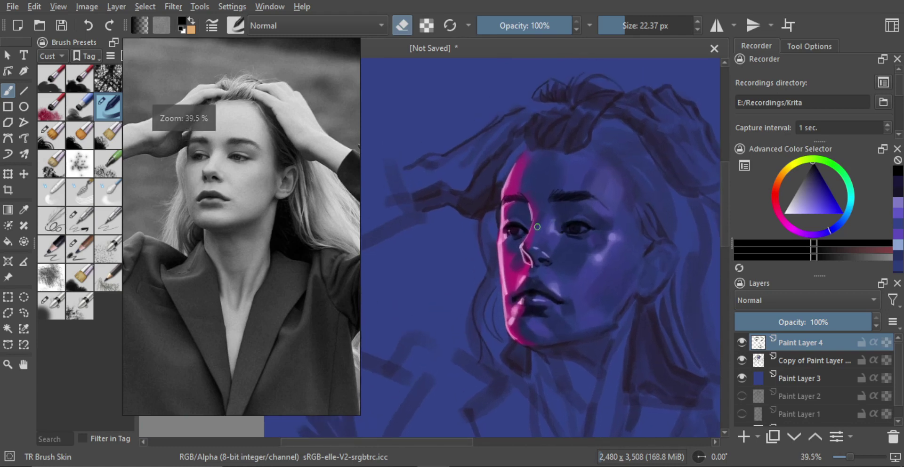
- Draw a black contour along the far side of the forehead at about 7.6 px, undoing a stray stroke
key("e")
scroll(508, 228, "up", 1)
mouse_move(522, 183)
left_mouse_down()
mouse_move(492, 157)
mouse_move(498, 159)
left_mouse_up()
left_click_drag(503, 147, 490, 180)
key("ctrl+z")
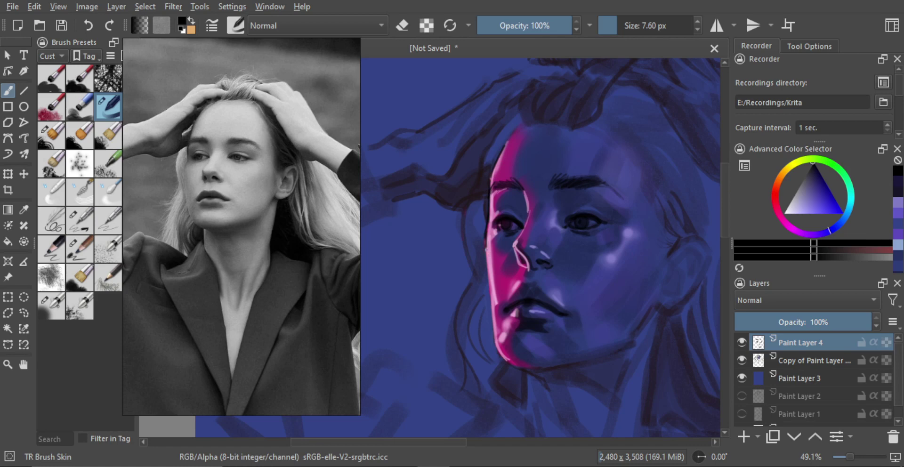
- Continue the black contour along the rim-lit cheek and around the chin at 7.60 px
left_click_drag(487, 236, 493, 321)
left_click_drag(516, 315, 514, 299)
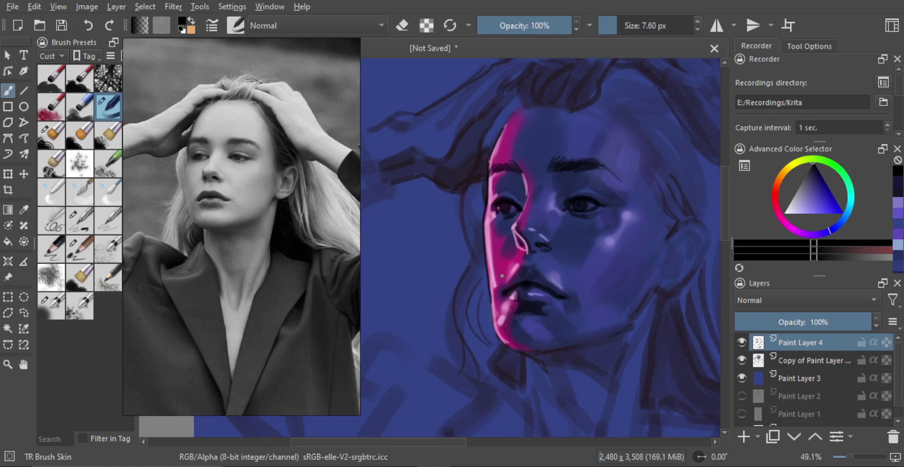
left_click_drag(482, 221, 490, 319)
left_click_drag(486, 266, 484, 216)
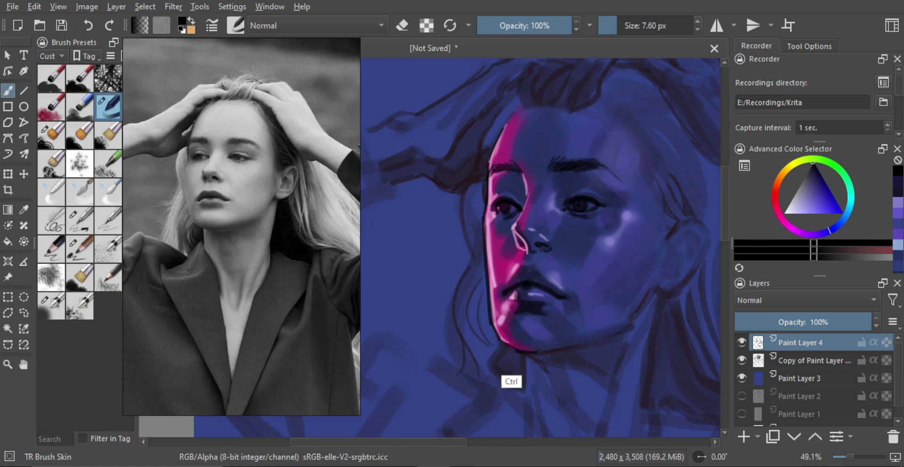
- Extend the black contour at 7.60 px under the chin, down the front of the neck and along the jaw towards the ear
mouse_move(501, 340)
left_mouse_down()
mouse_move(600, 338)
mouse_move(573, 328)
mouse_move(594, 320)
mouse_move(572, 328)
mouse_move(526, 307)
left_mouse_up()
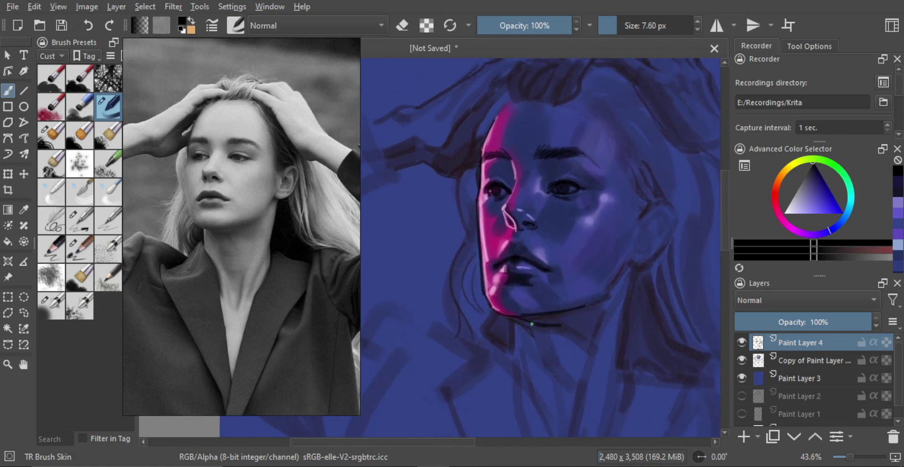
mouse_move(560, 332)
left_mouse_down()
mouse_move(574, 326)
mouse_move(532, 337)
left_mouse_up()
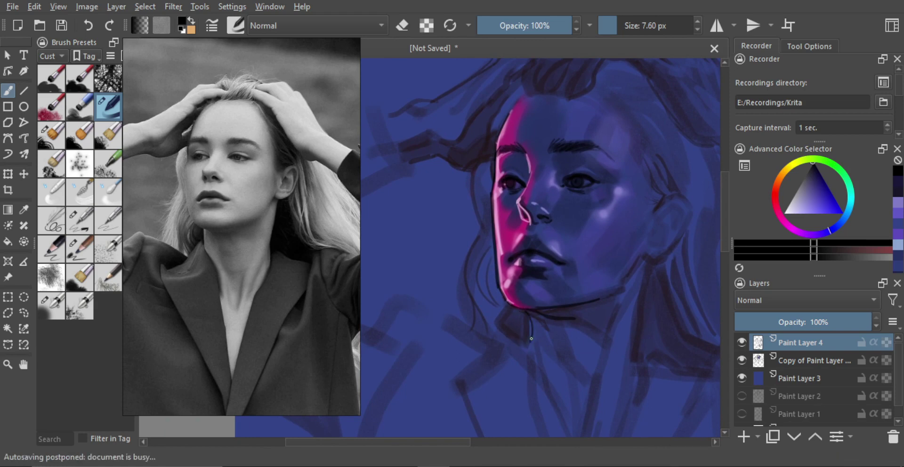
mouse_move(573, 296)
left_mouse_down()
mouse_move(583, 320)
mouse_move(623, 268)
left_mouse_up()
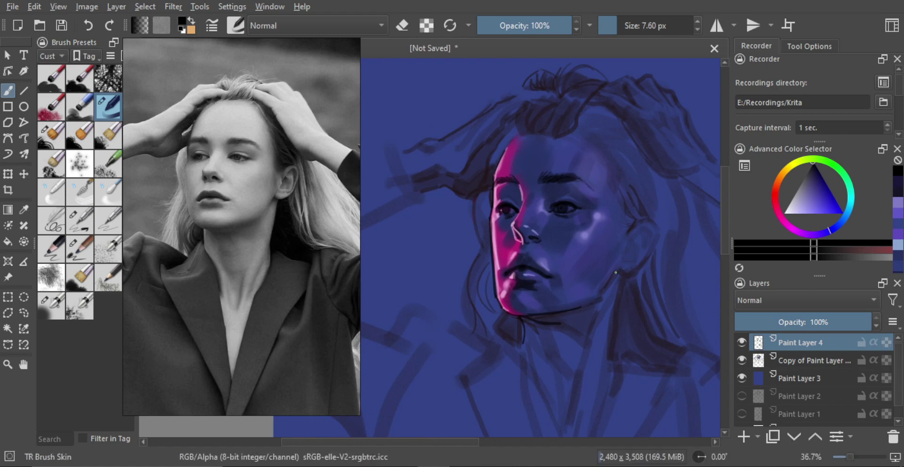
- Refine the black linework around both eyes, alternating between erasing and painting at brush sizes of about 7.5 to 13.8 px
left_click_drag(524, 222, 527, 194)
mouse_move(527, 193)
left_mouse_down()
mouse_move(538, 216)
mouse_move(529, 206)
mouse_move(513, 225)
left_mouse_up()
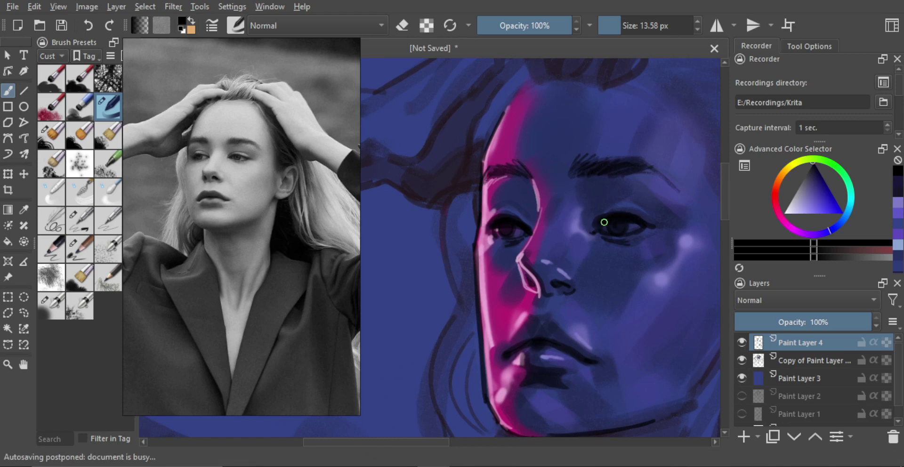
key("e")
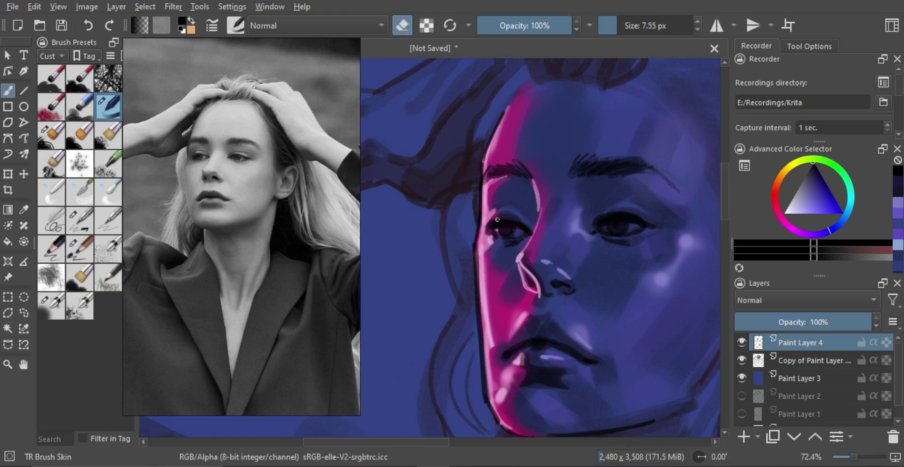
left_click_drag(576, 236, 638, 215, "shift")
key("e")
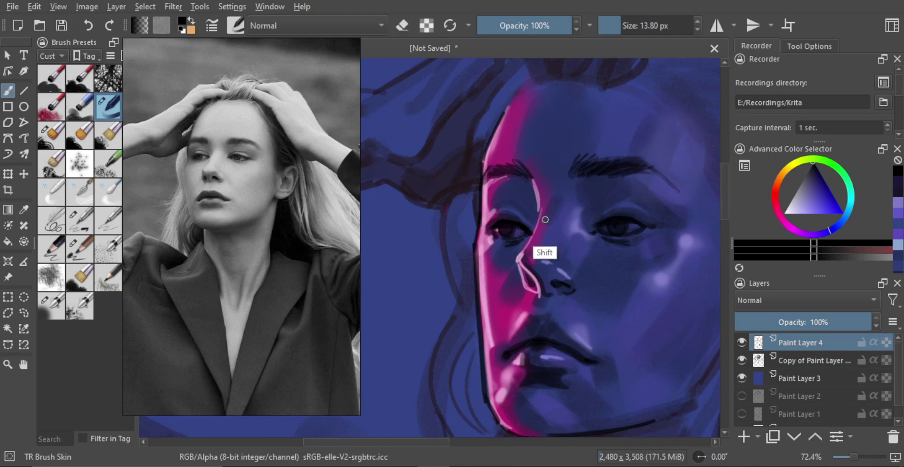
left_click_drag(544, 219, 512, 208, "shift")
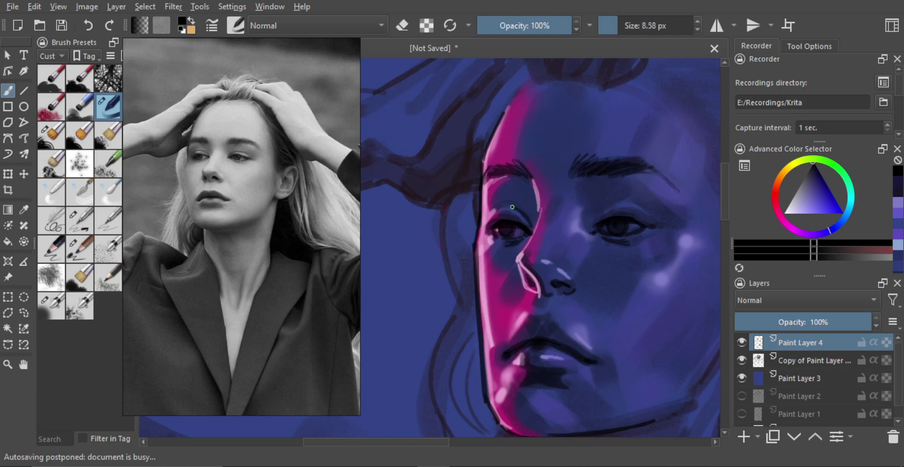
mouse_move(619, 213)
left_mouse_down("shift")
mouse_move(607, 209)
mouse_move(637, 209)
mouse_move(653, 228)
mouse_move(627, 228)
mouse_move(631, 278)
mouse_move(572, 278)
mouse_move(578, 250)
left_mouse_up("shift")
left_click_drag(578, 249, 559, 253)
left_click_drag(559, 253, 547, 260)
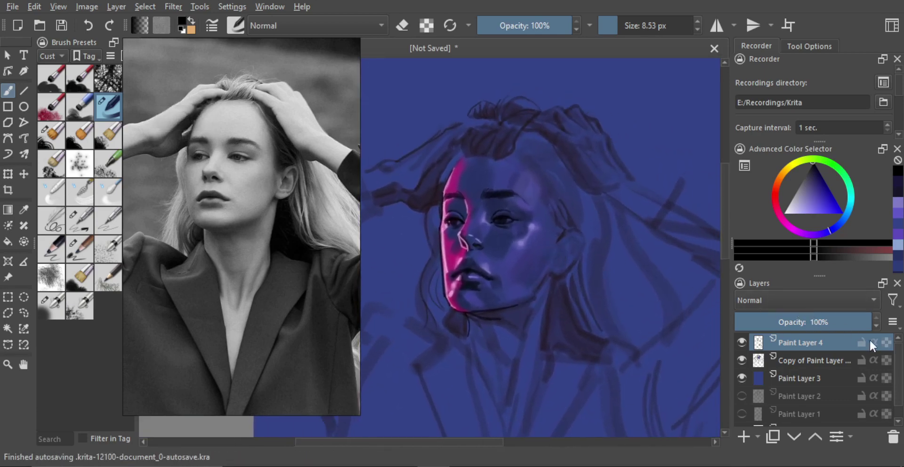
- Lock the alpha of Paint Layer 4 and tint its black linework with a gradient in a sampled dark magenta
left_click_drag(535, 202, 541, 216)
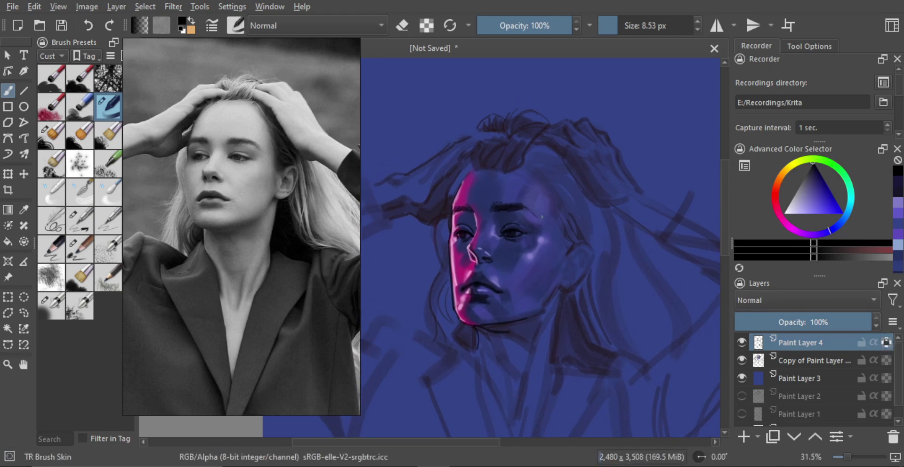
left_click(451, 239, "ctrl")
key("g")
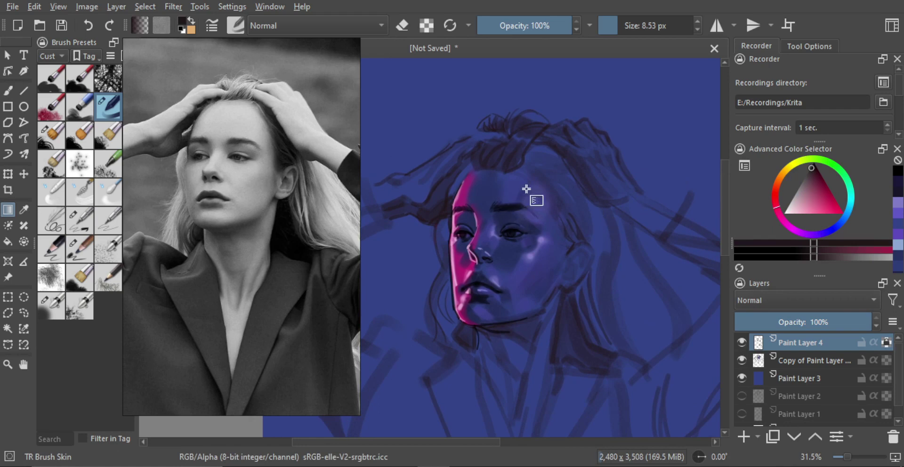
left_click_drag(526, 191, 482, 292)
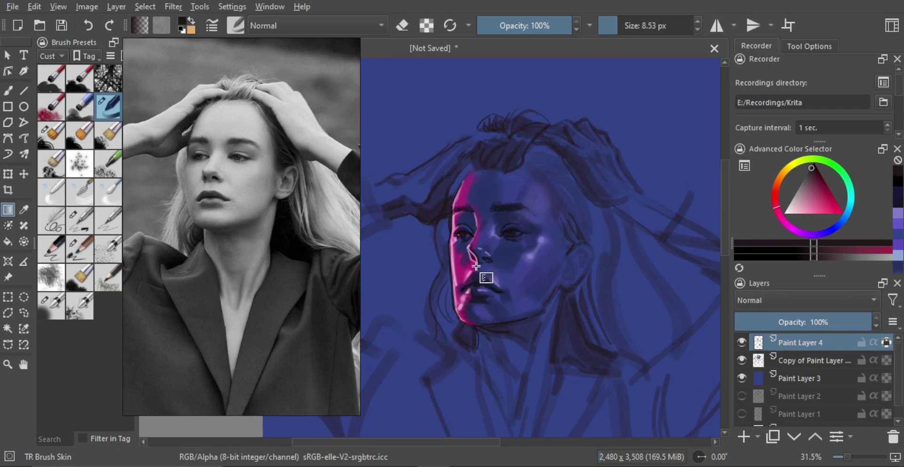
- Choose a very dark blue-violet and apply it as a gradient over the alpha-locked linework of the face
left_click(818, 233)
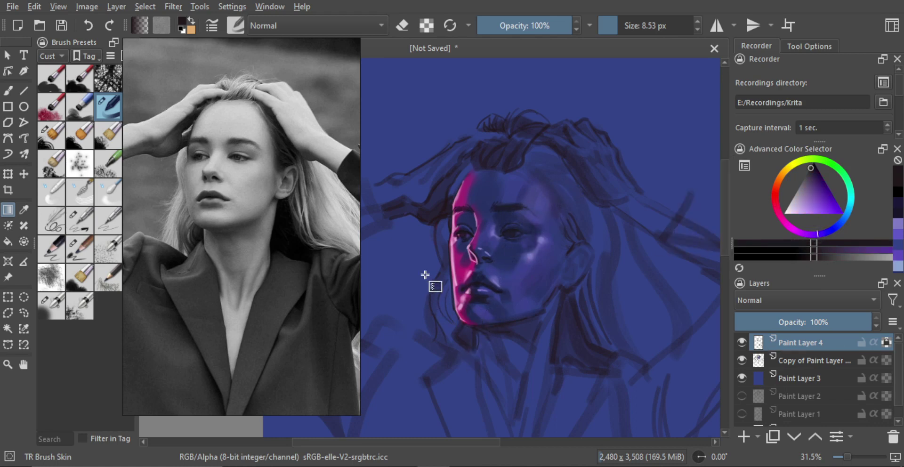
left_click(814, 170)
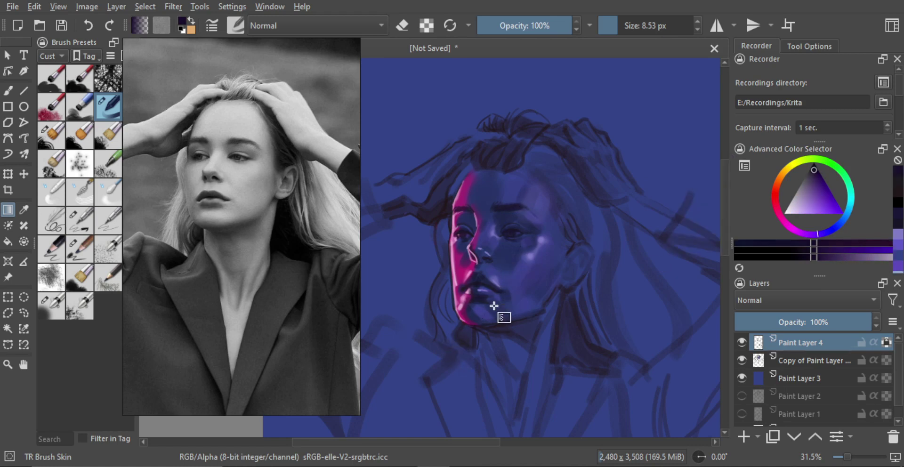
left_click_drag(536, 261, 511, 295)
- Unlock the alpha of Paint Layer 4, add a paint layer above it and paint sampled dark violet around the upper lip and nose
scroll(511, 296, "up", 7)
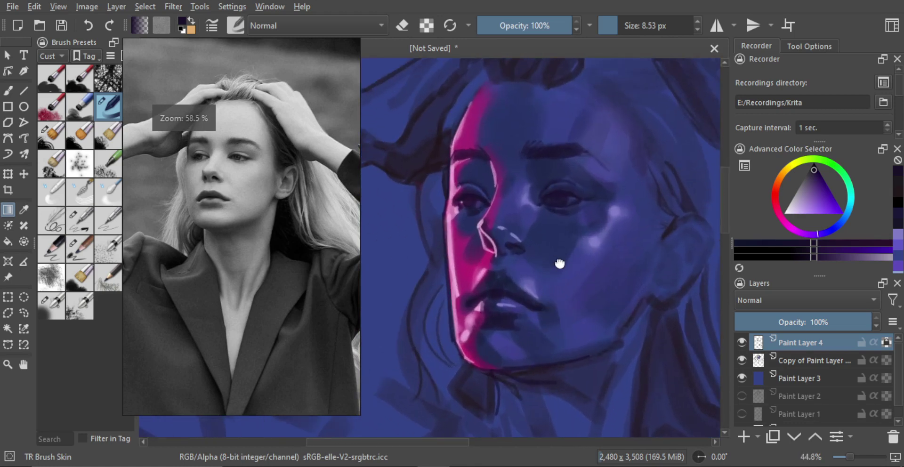
left_click(561, 217, "ctrl")
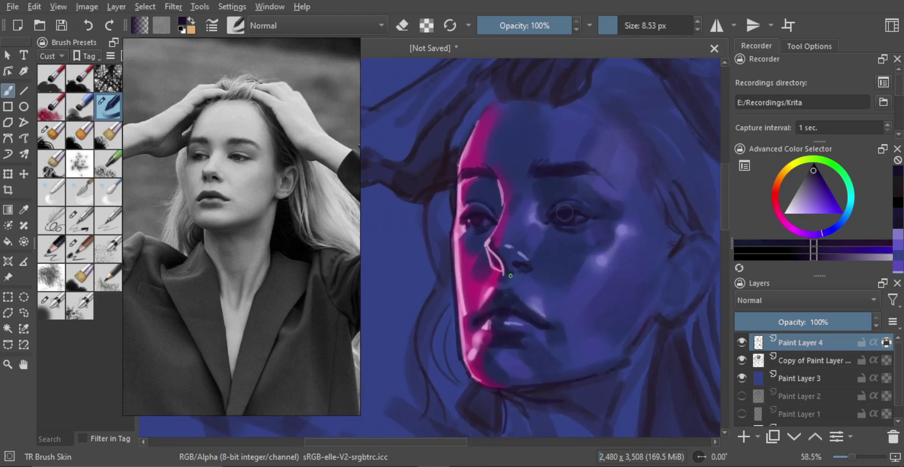
left_click_drag(505, 303, 511, 302)
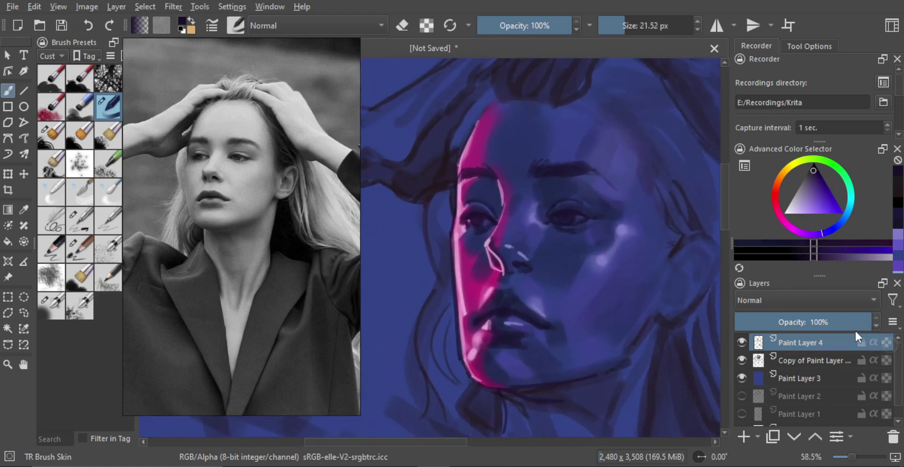
key("Insert")
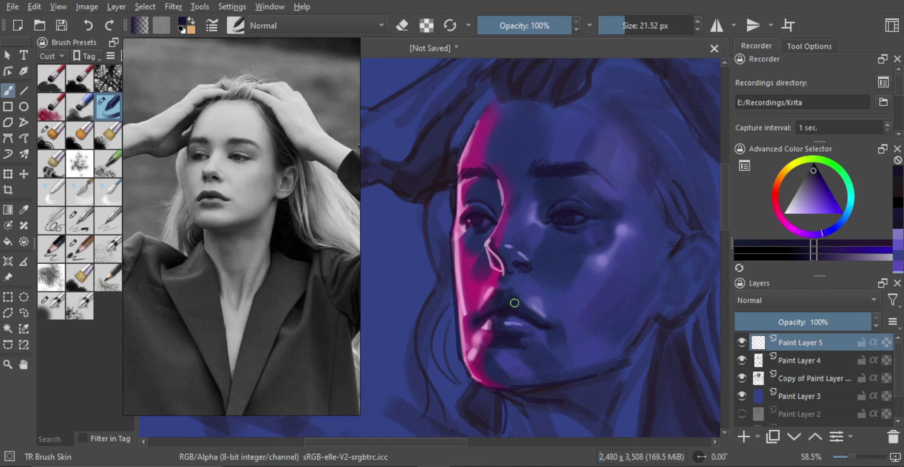
mouse_move(493, 306)
left_mouse_down()
mouse_move(555, 285)
mouse_move(636, 328)
mouse_move(601, 259)
mouse_move(557, 272)
mouse_move(562, 246)
left_mouse_up()
- Blend sampled blues around the near mouth corner, under the lower lip and over the chin at about 11 to 44 px
left_click(555, 276, "ctrl")
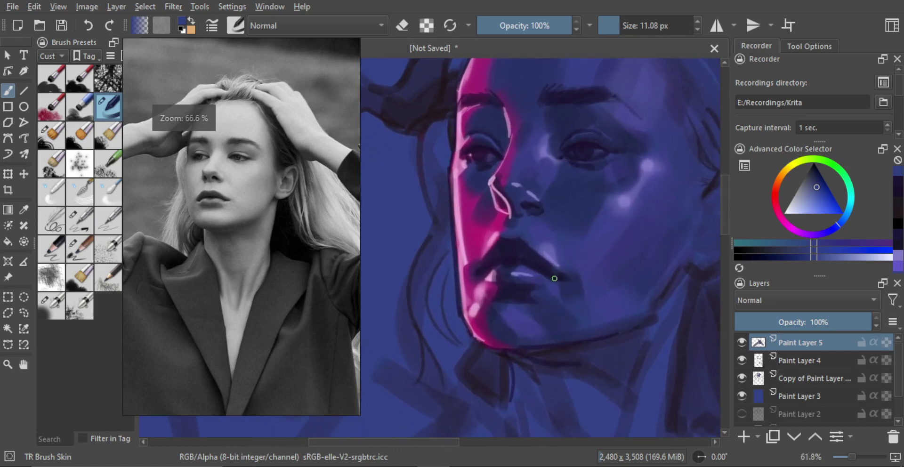
left_click_drag(515, 309, 516, 304)
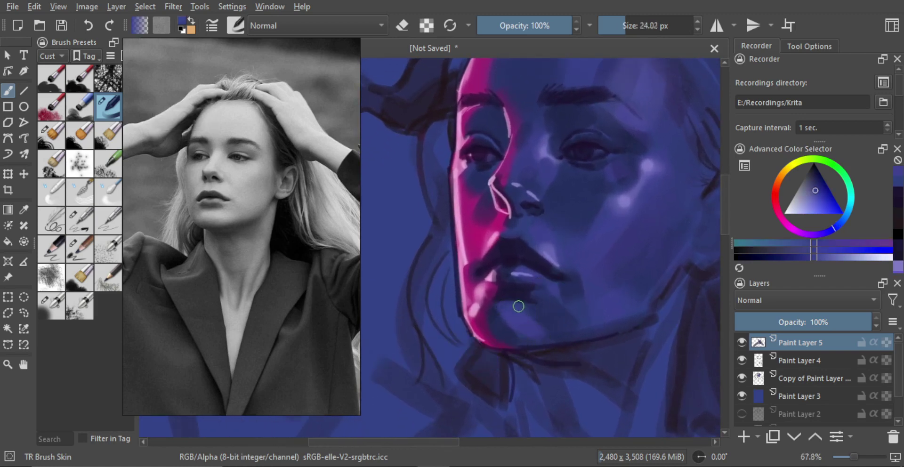
mouse_move(518, 306)
left_mouse_down()
mouse_move(515, 389)
mouse_move(571, 306)
mouse_move(518, 318)
mouse_move(538, 292)
mouse_move(510, 289)
mouse_move(498, 314)
left_mouse_up()
left_click(487, 308, "ctrl")
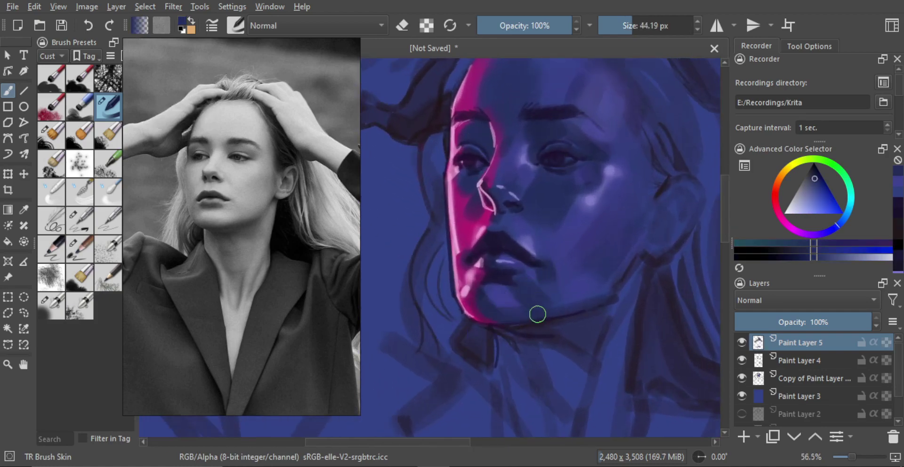
scroll(539, 306, "down", 4)
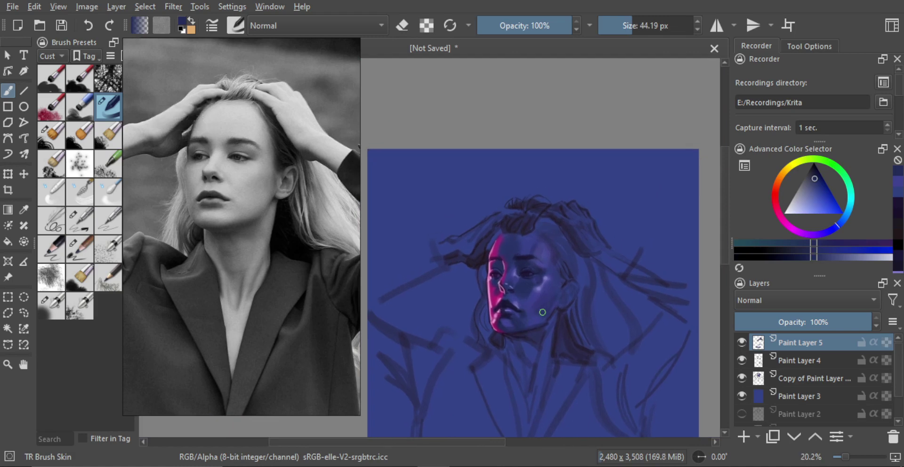
left_click_drag(563, 332, 569, 259)
scroll(557, 277, "down", 1)
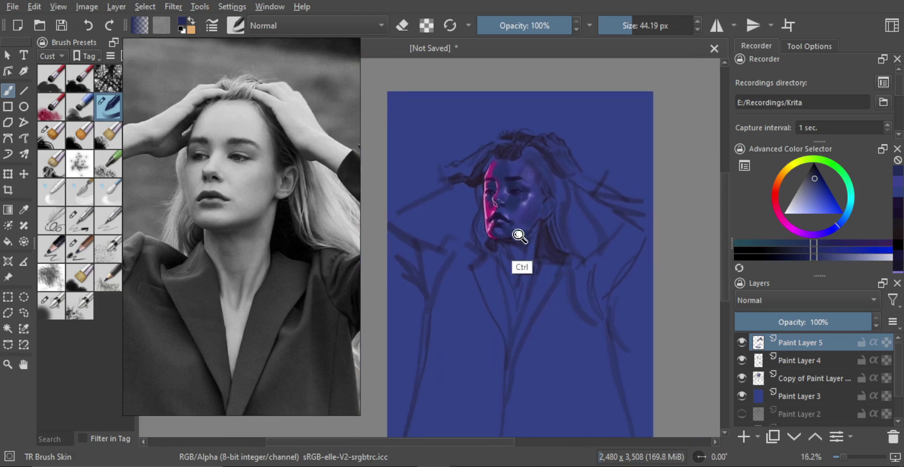
scroll(523, 240, "up", 4)
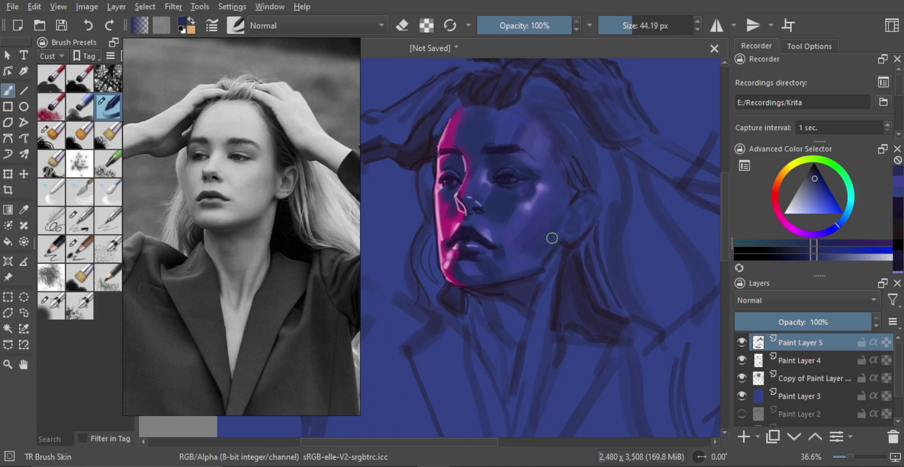
scroll(552, 238, "down", 2)
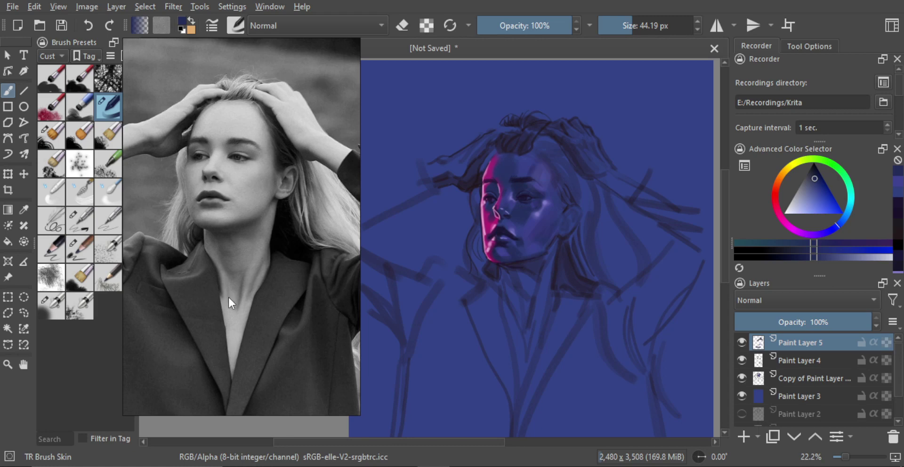
- Close the reference photo without saving its scene and bring the whole canvas into view
scroll(901, 89, "down", 3)
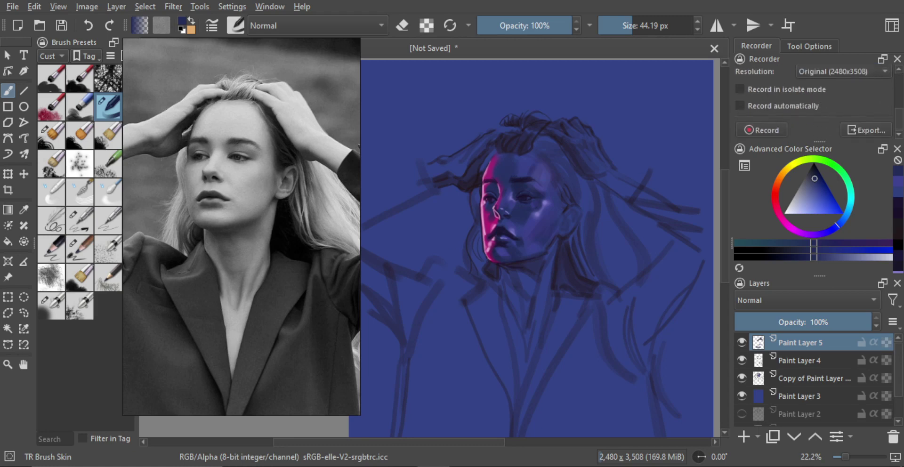
key("Escape")
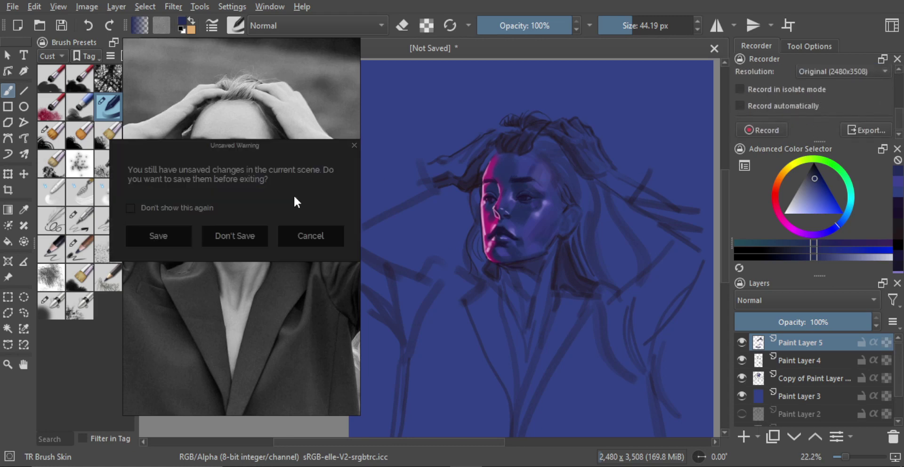
left_click(258, 237)
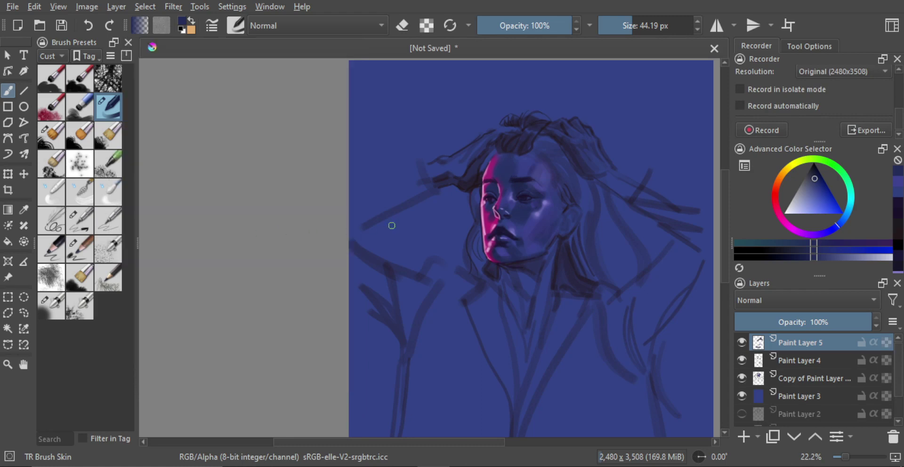
left_click_drag(442, 218, 310, 179)
scroll(329, 189, "down", 4)
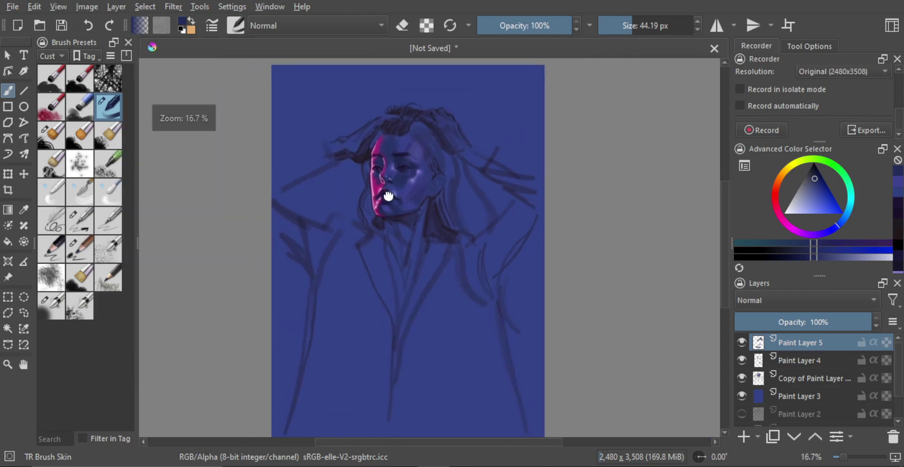
scroll(426, 214, "up", 1)
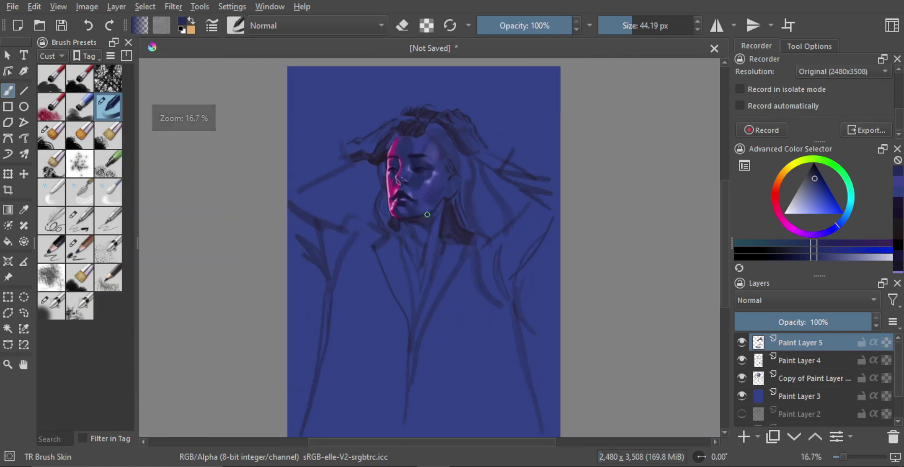